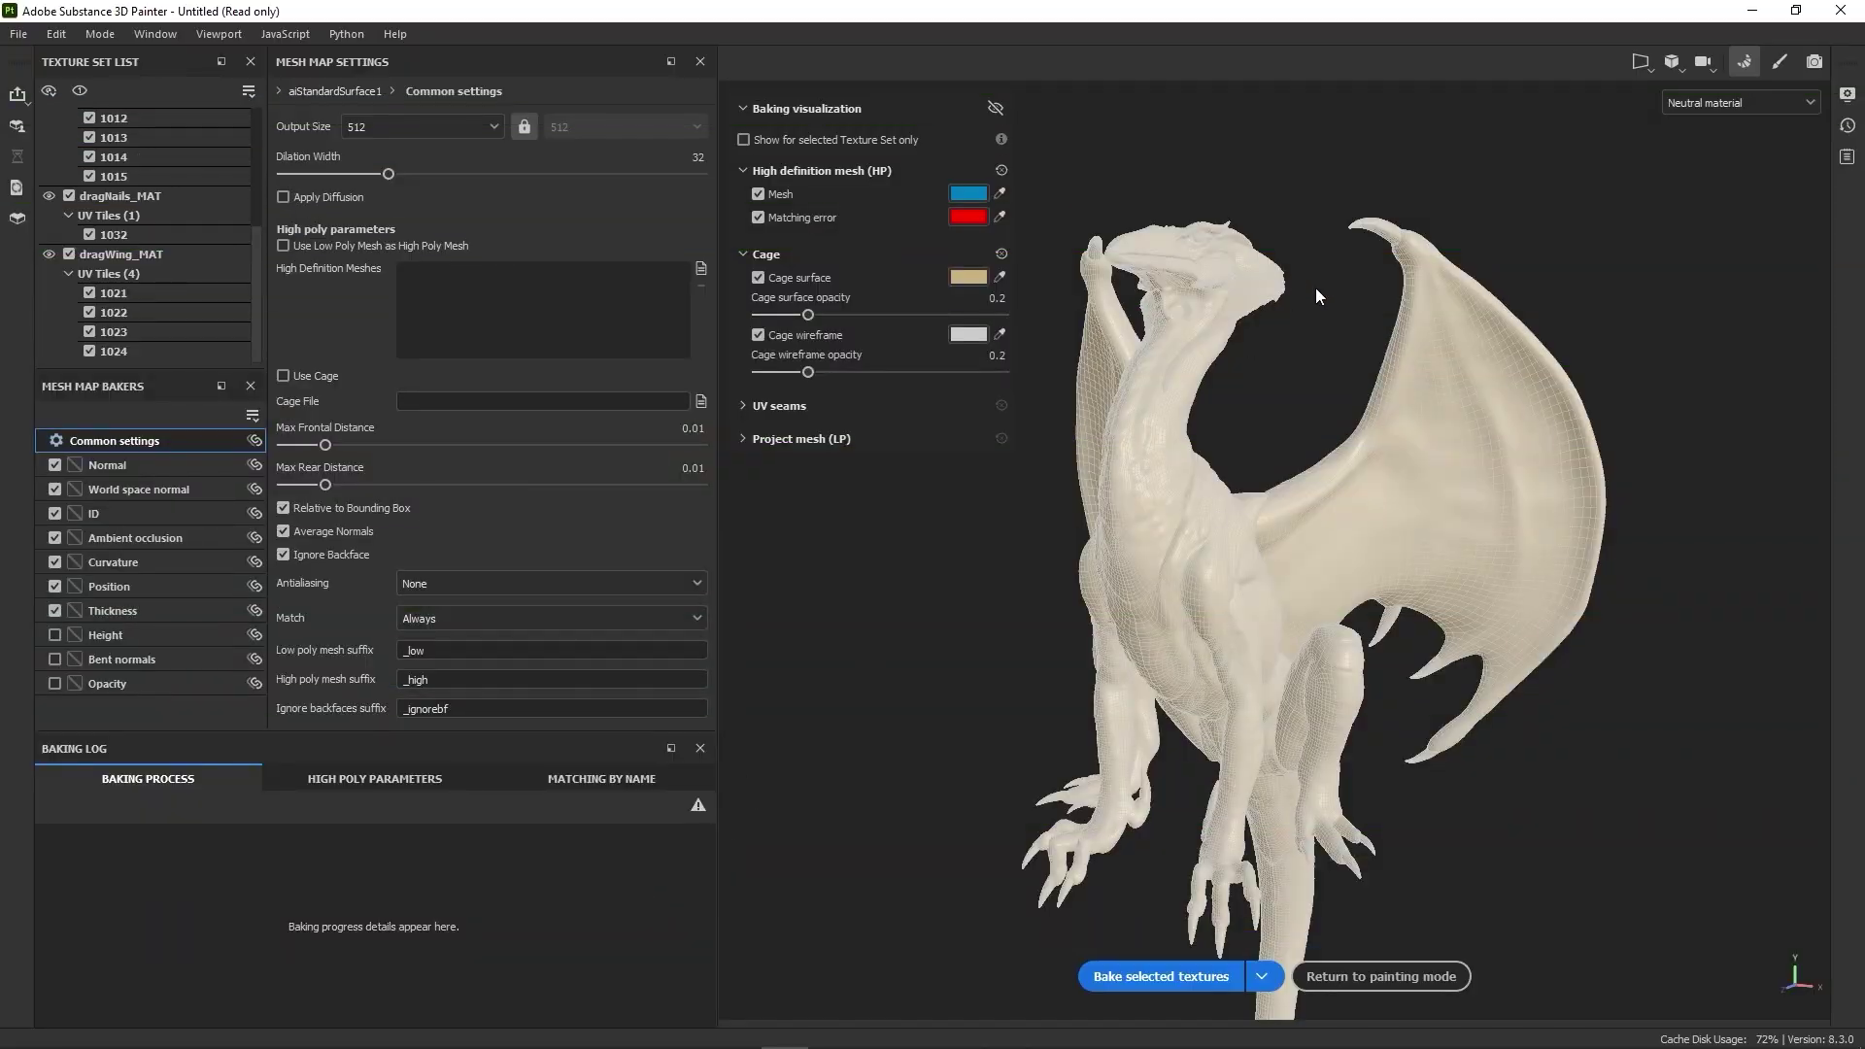
- Reduce the Max Frontal Distance to about 0.0011 and toggle the display of matching errors and the high definition mesh
left_click_drag(1628, 751, 1635, 825, "alt")
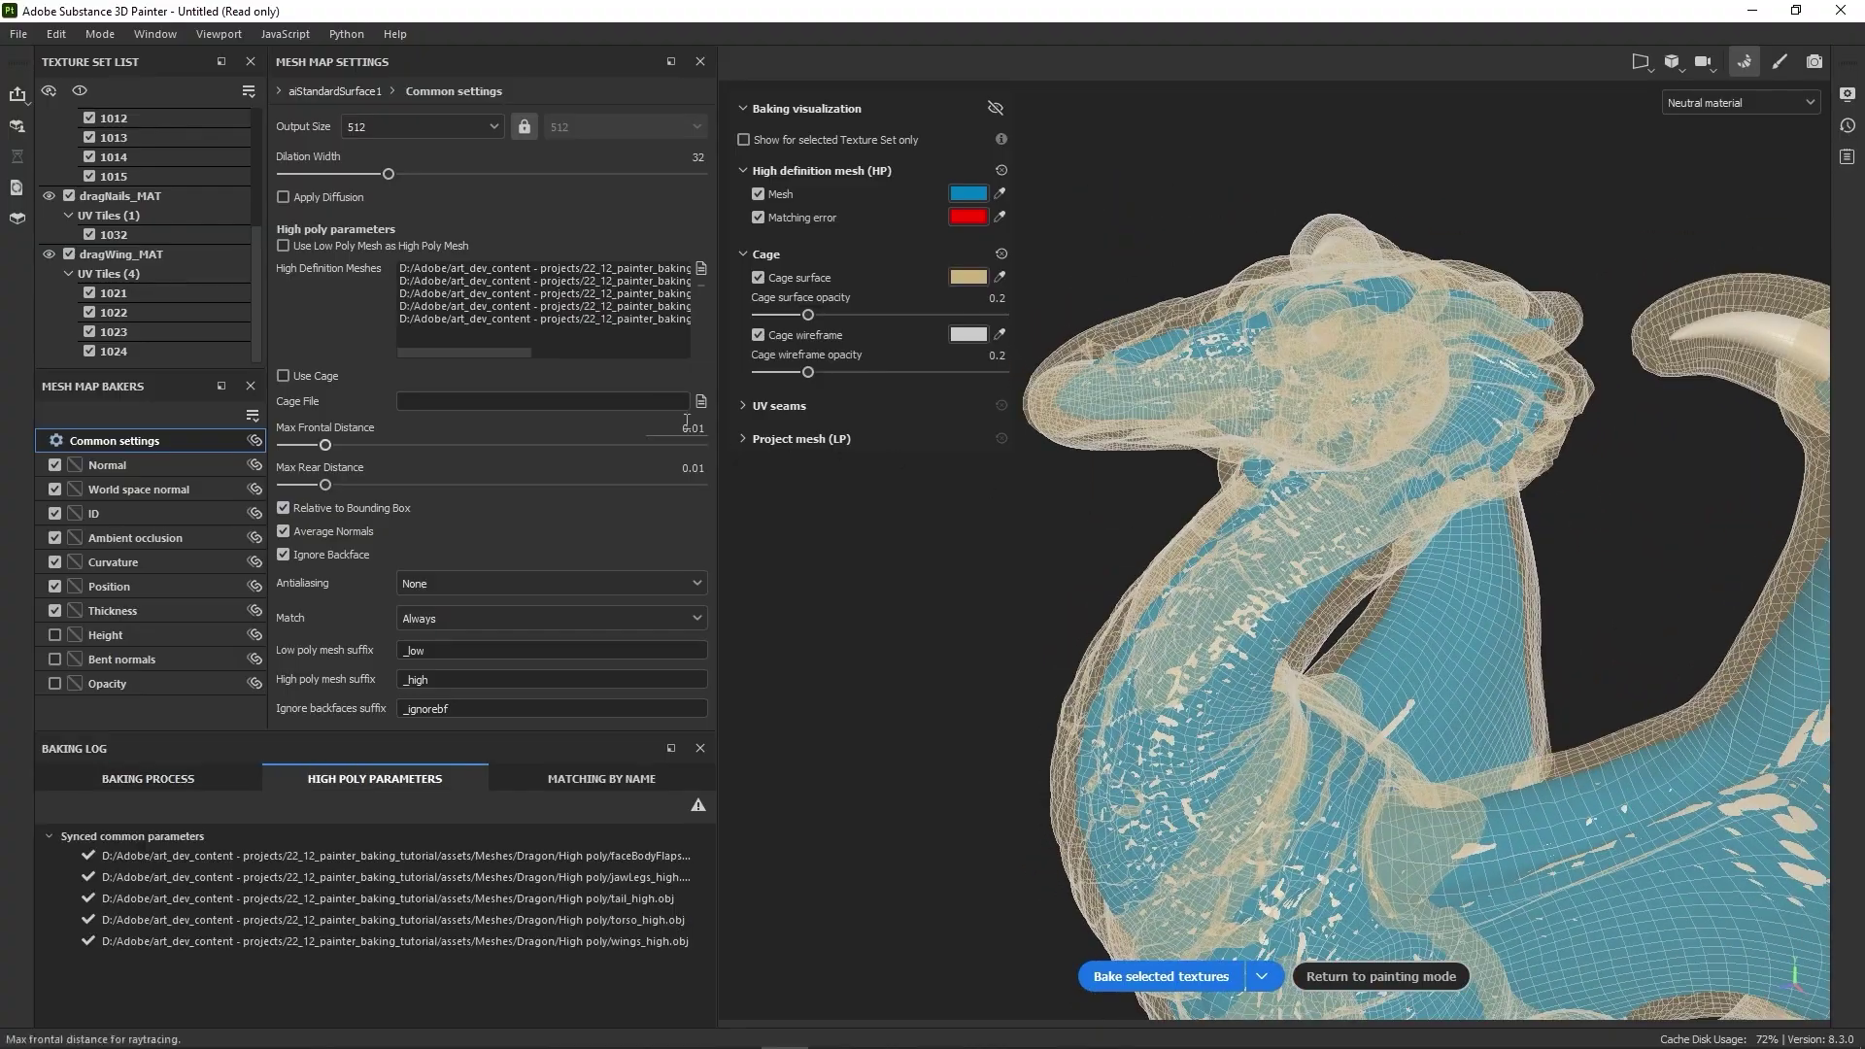
left_click_drag(326, 445, 300, 447)
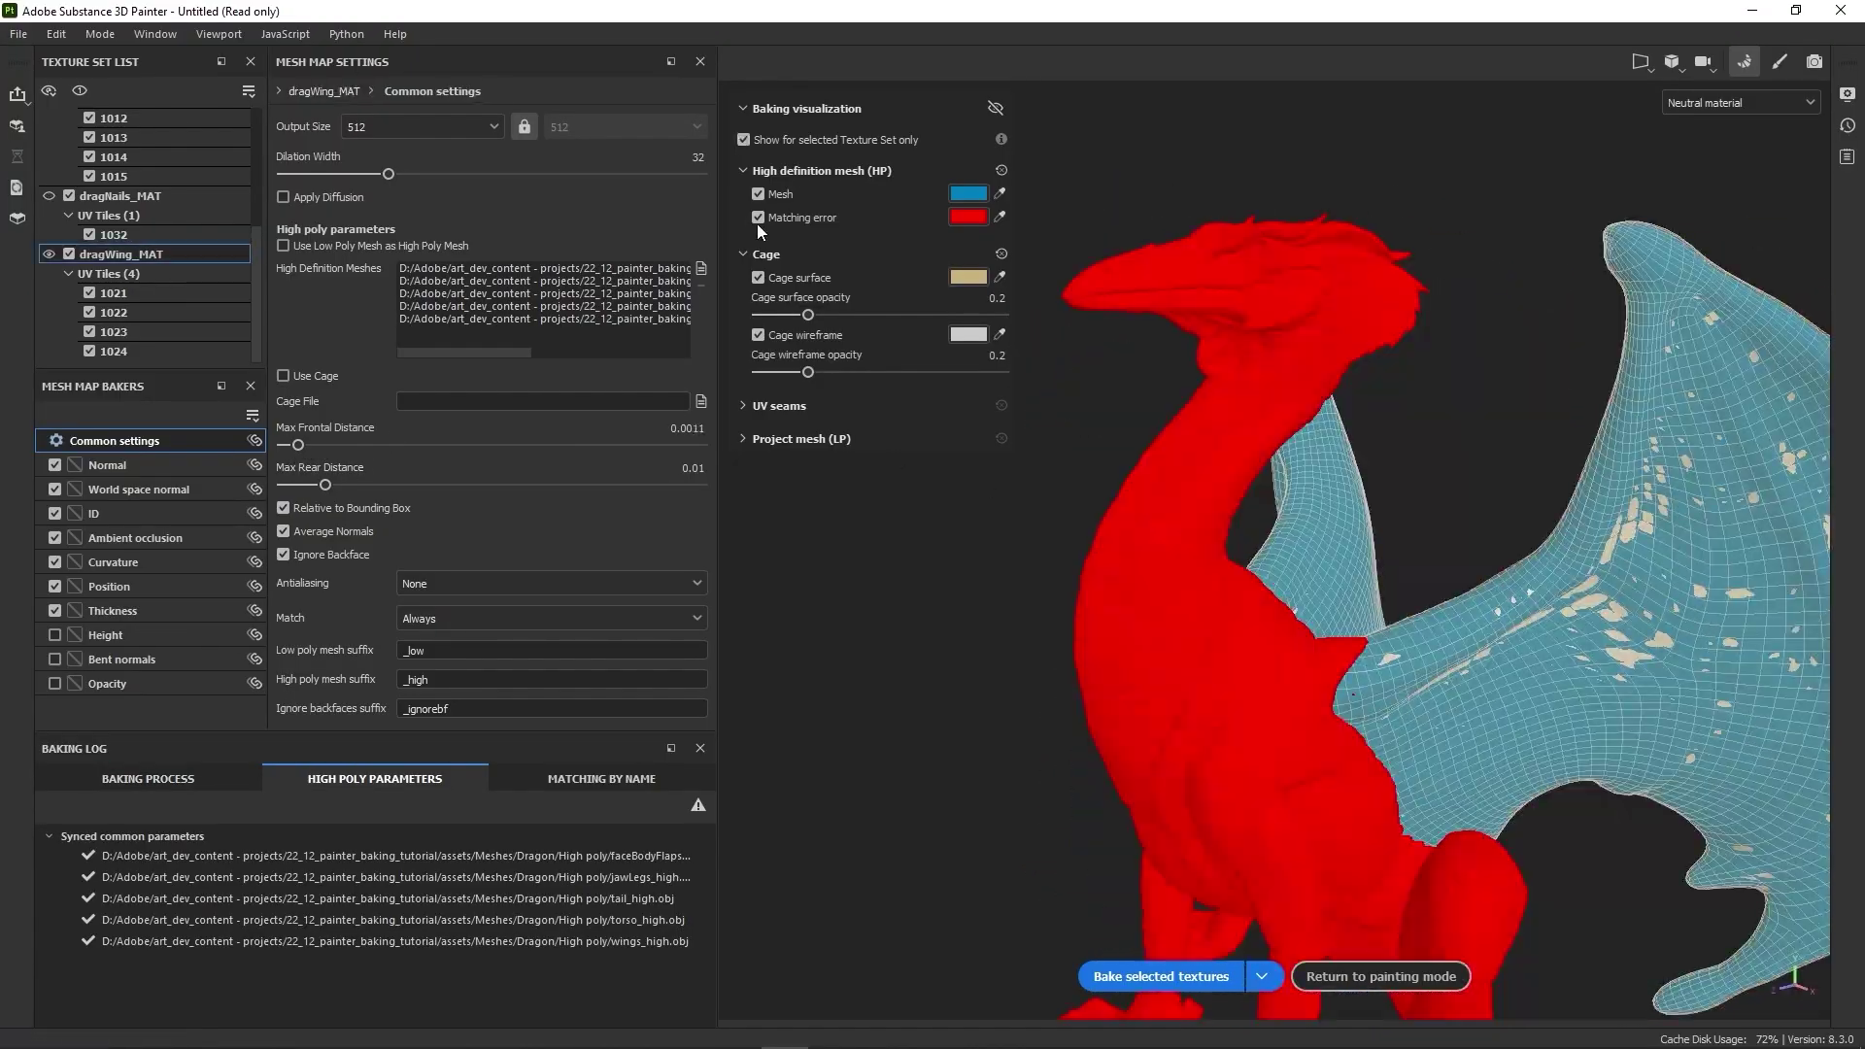
left_click(758, 217)
left_click(758, 194)
left_click_drag(1086, 603, 1478, 521, "alt")
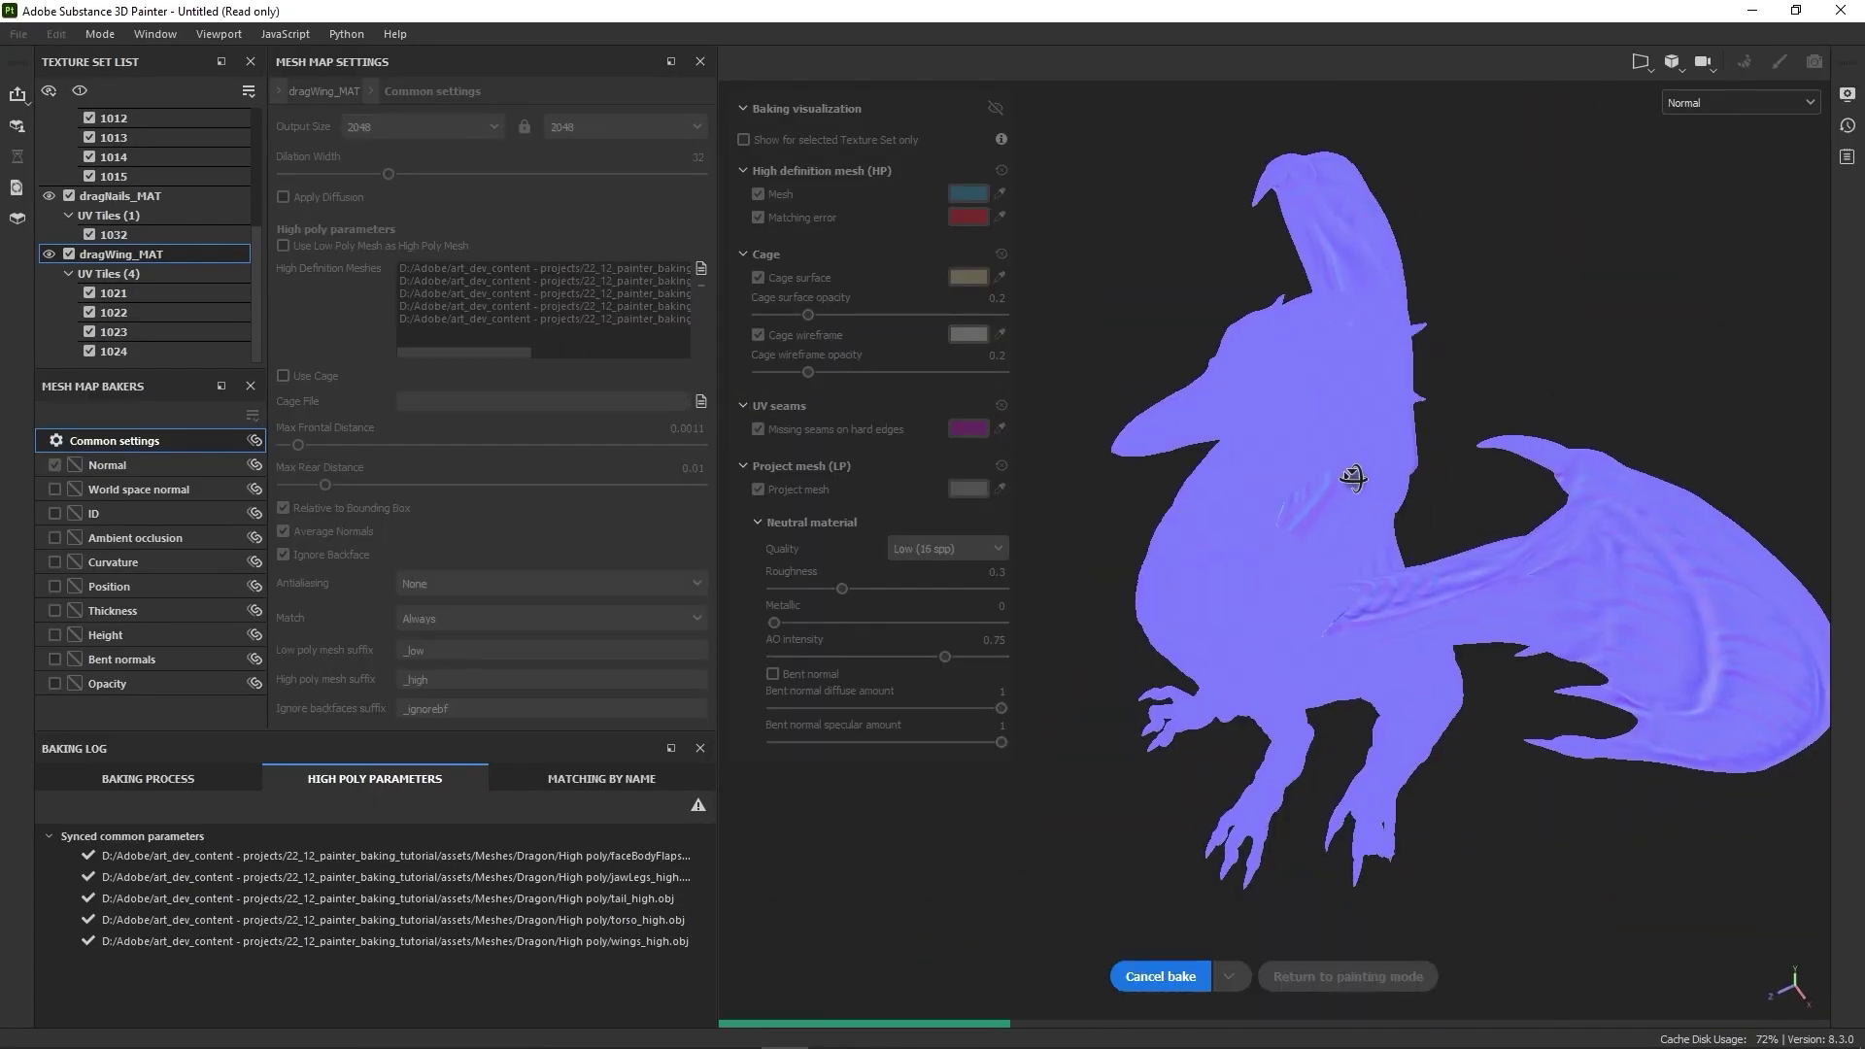
- Examine the baked normal map on the dragon's body and legs from several angles and distances
left_click_drag(1233, 479, 1470, 471, "alt")
scroll(1205, 585, "down", 6)
middle_click_drag(1428, 321, 1434, 261, "alt")
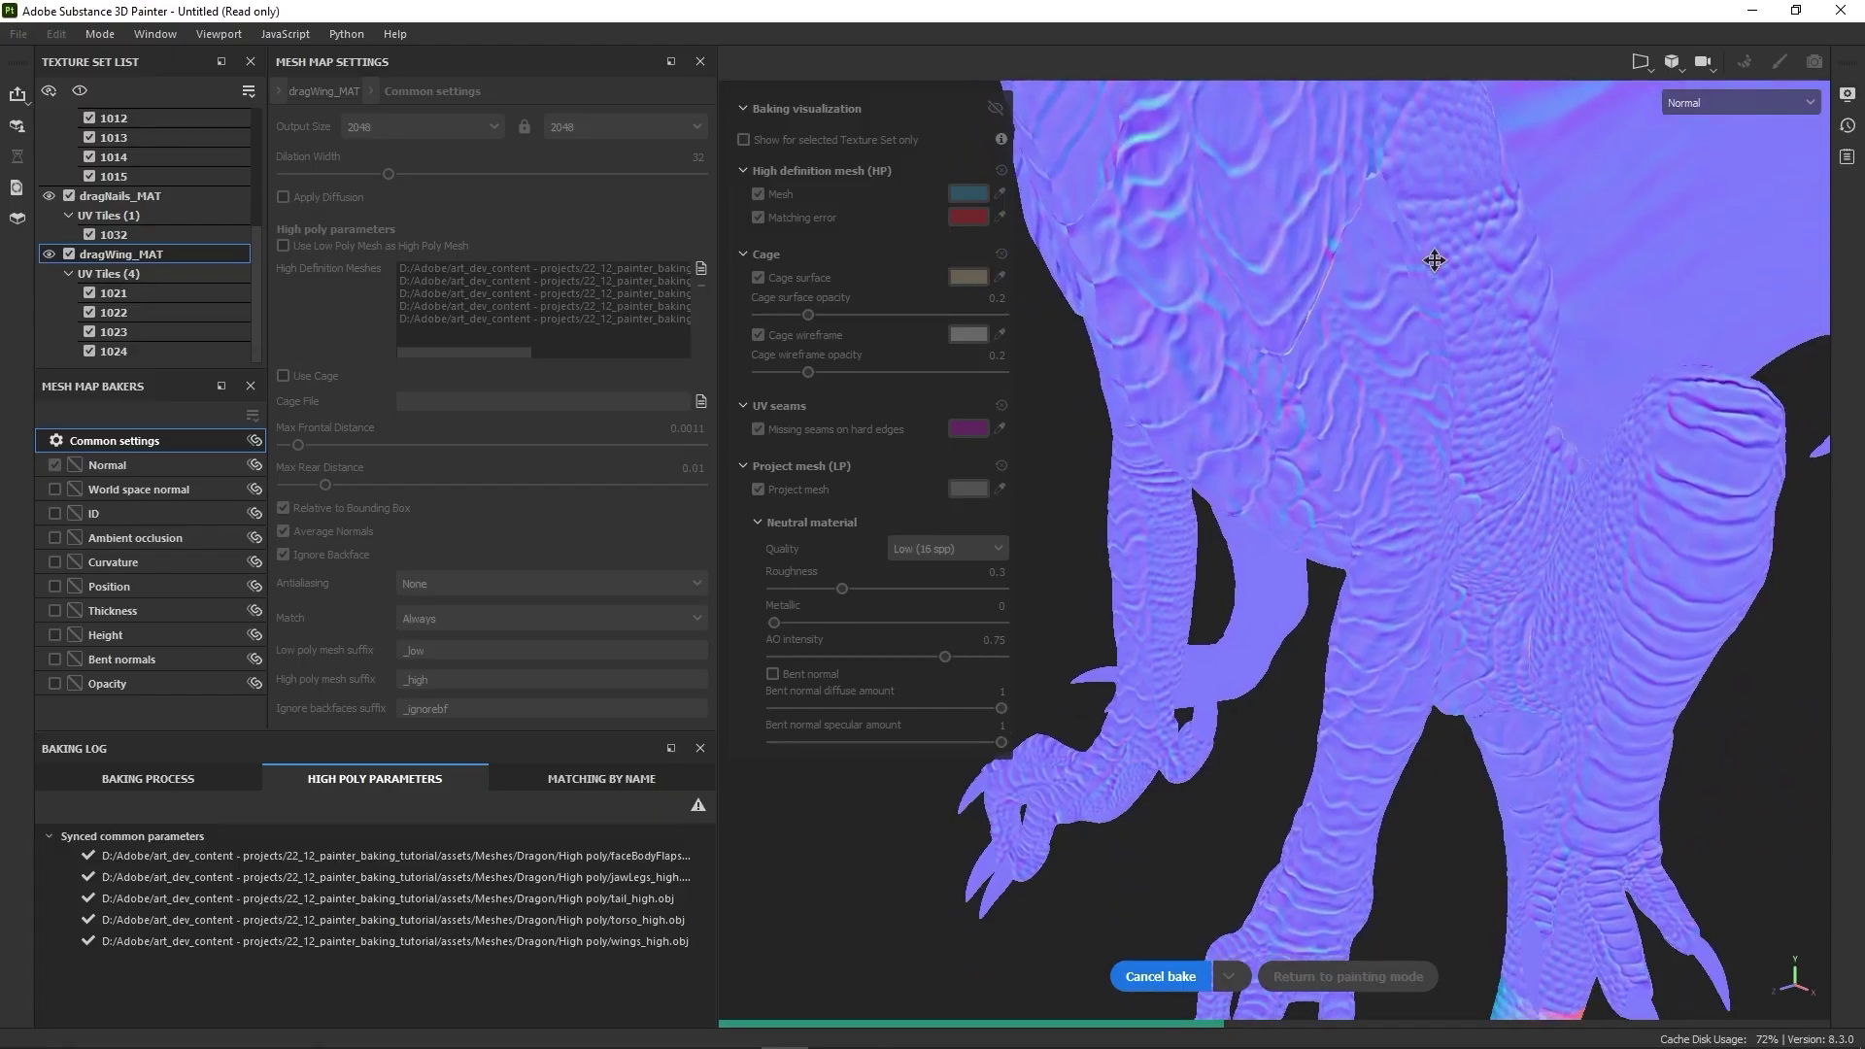
left_click_drag(1433, 260, 1473, 904, "alt")
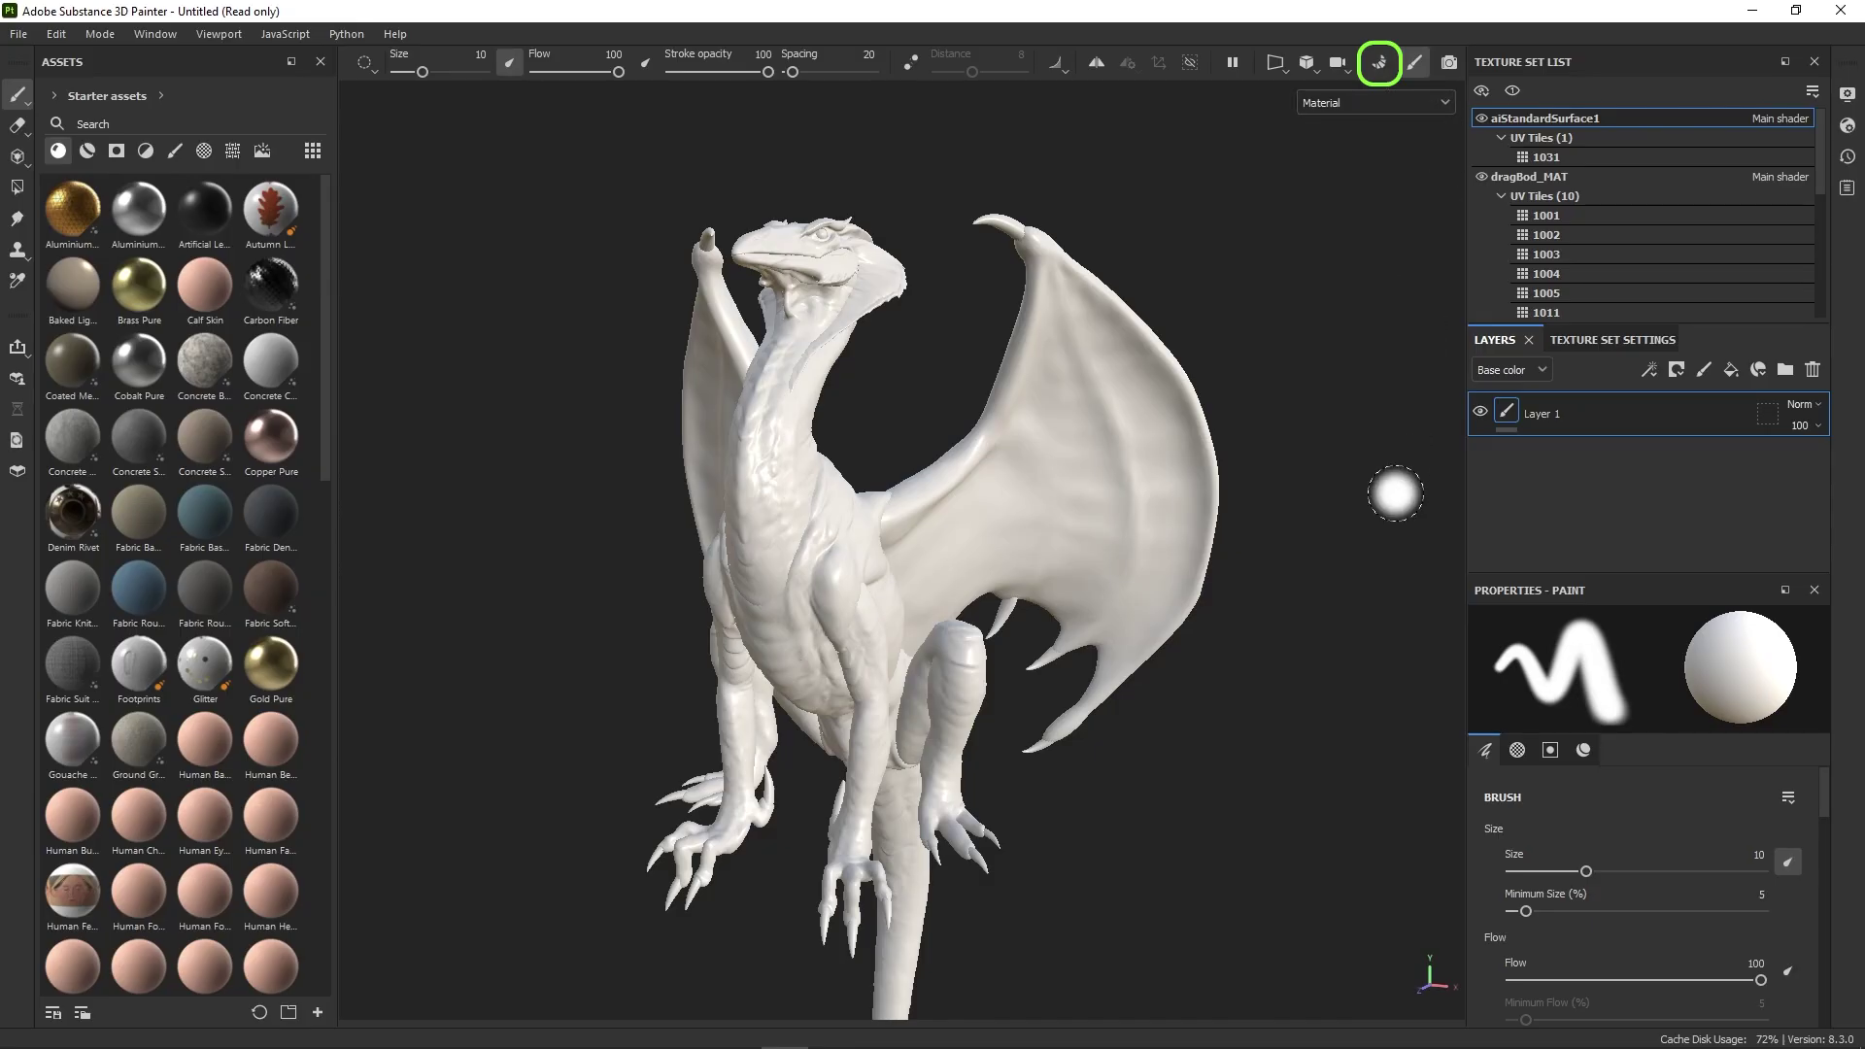
- Widen the docked texture set and layer panels slightly and switch to Bake Mesh Maps mode
mouse_move(1466, 496)
left_mouse_down()
mouse_move(1345, 492)
mouse_move(1449, 497)
left_mouse_up()
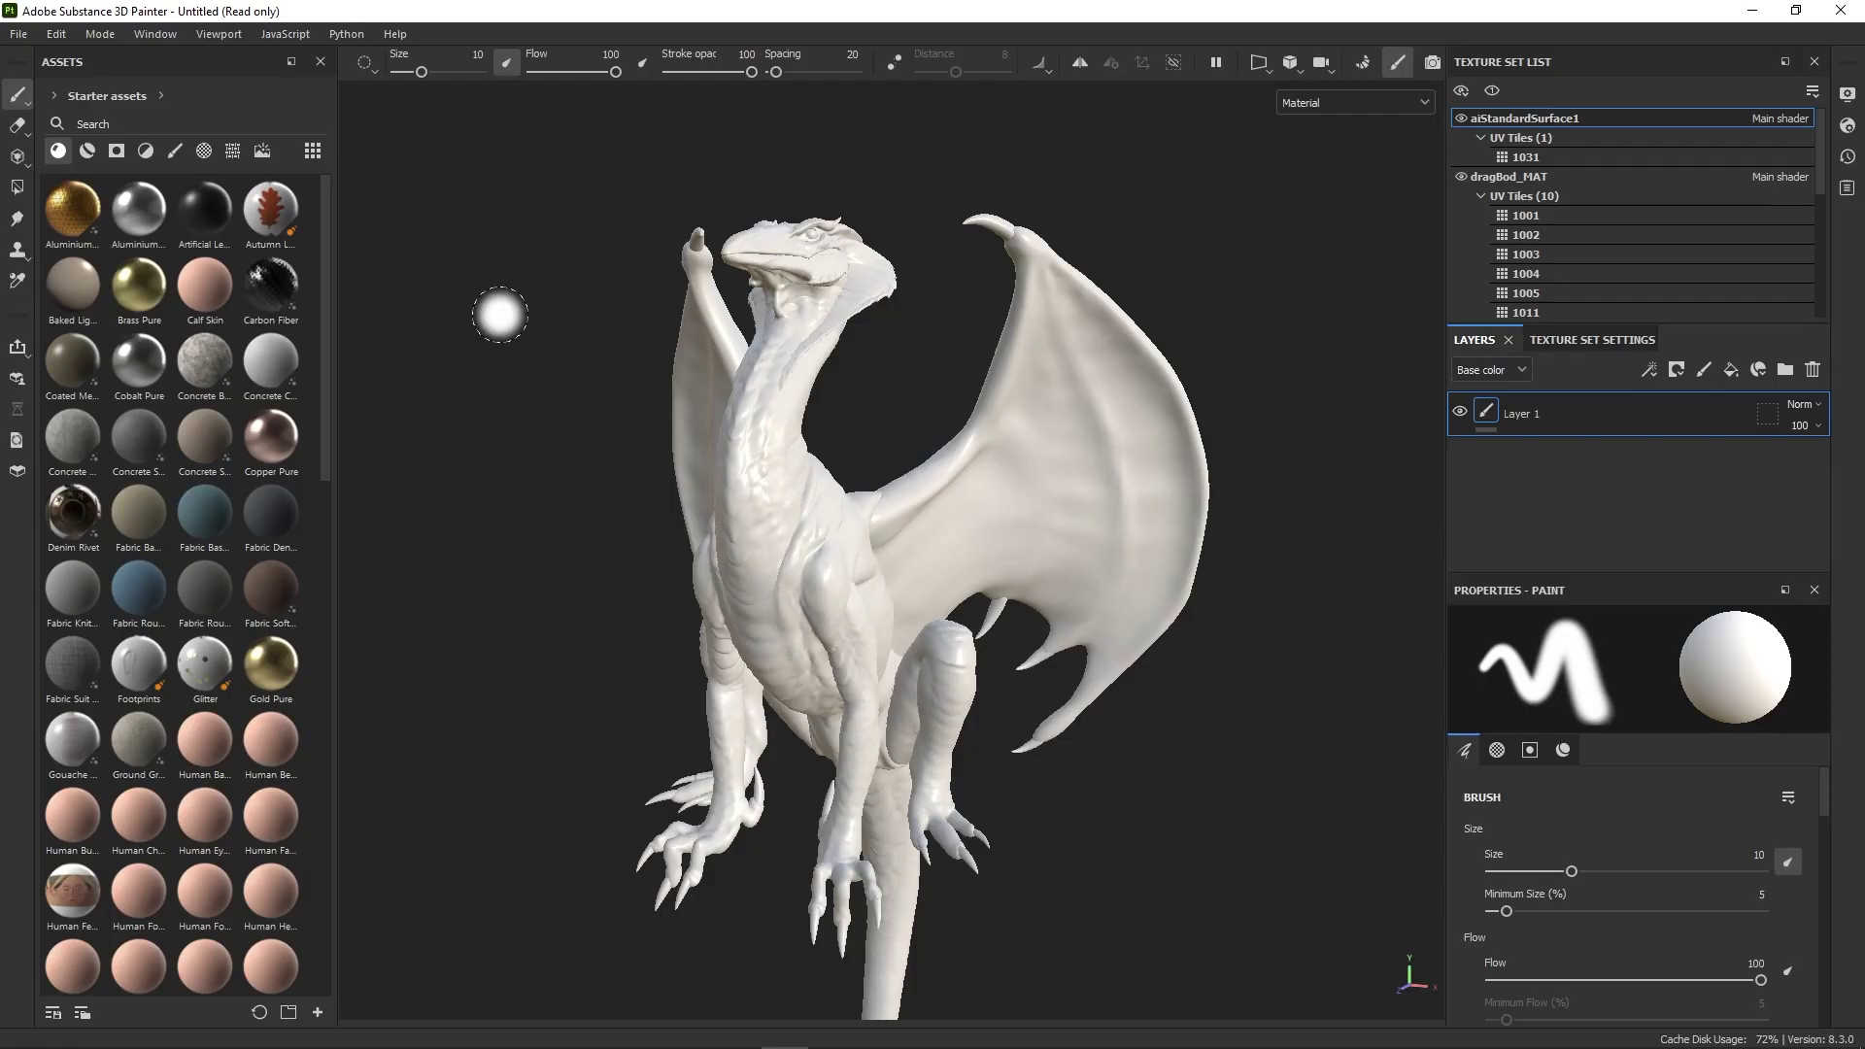
left_click(109, 43)
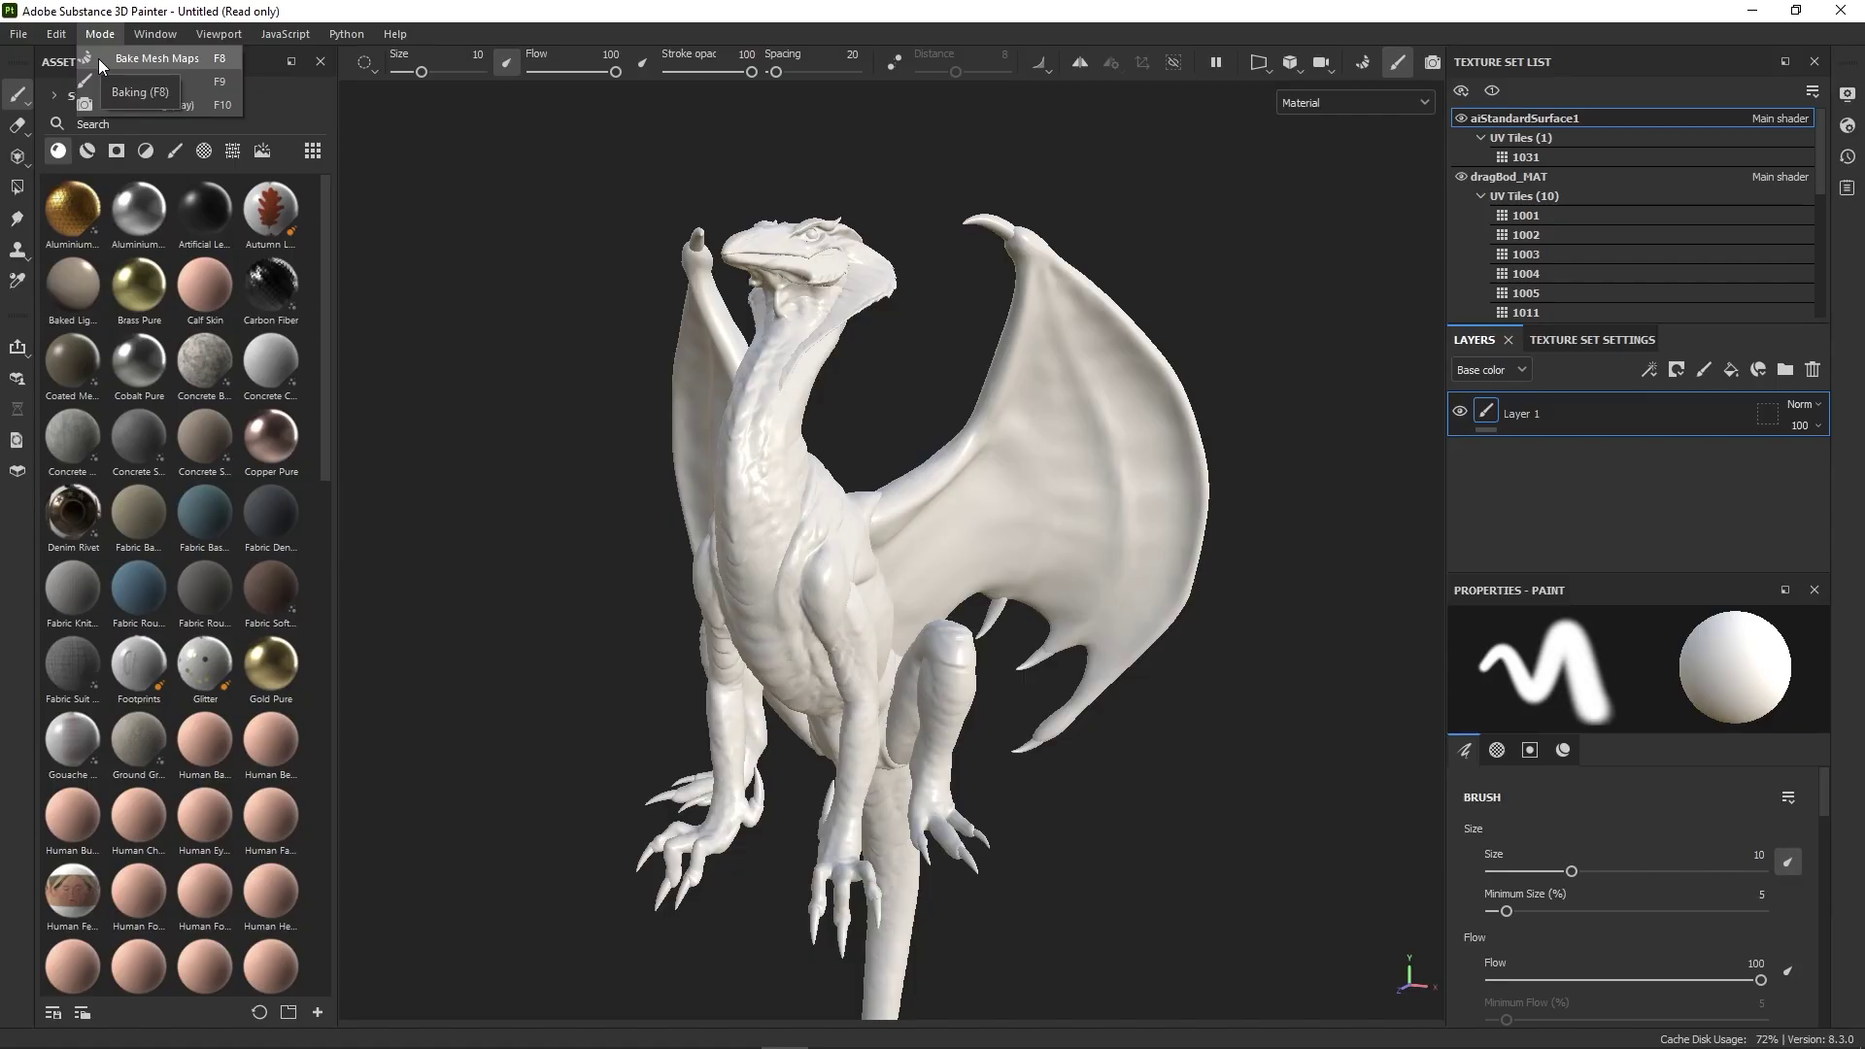
left_click(98, 58)
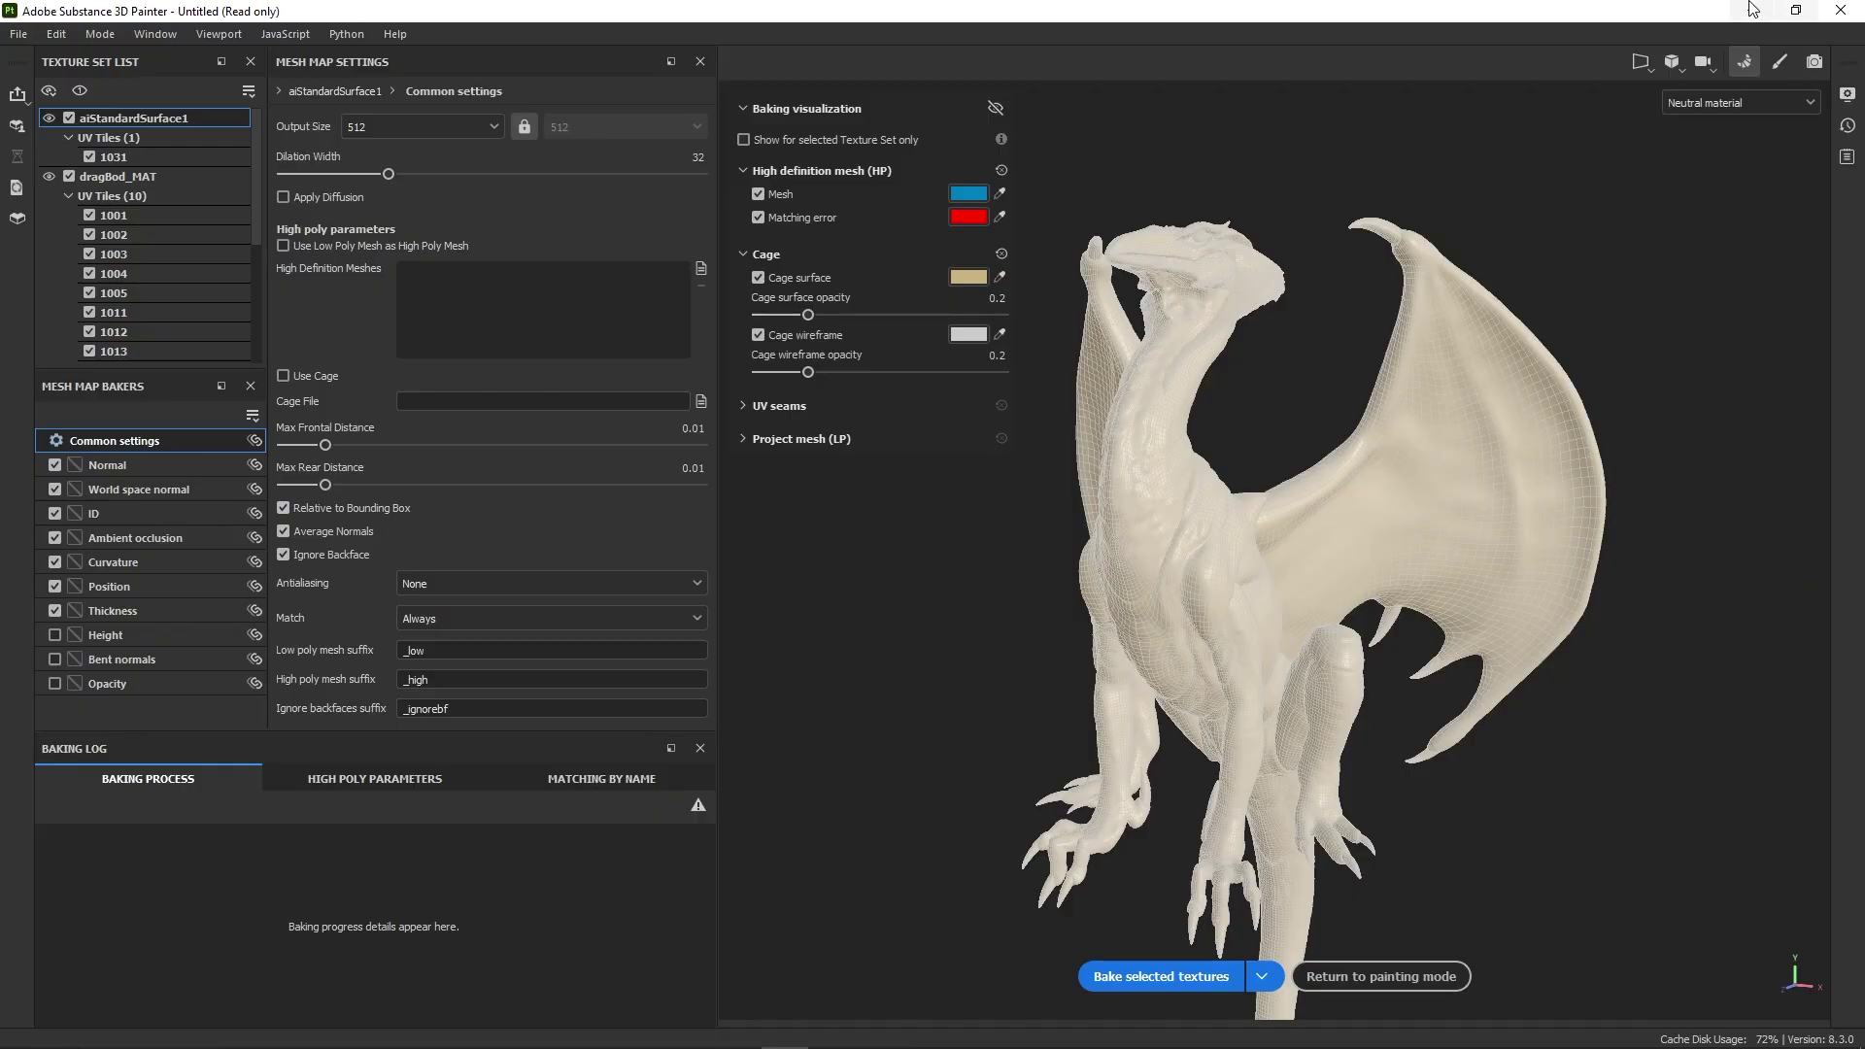
- Show the combined 3D/2D view of the dragon and its UV tile, and return to the 3D-only view
left_click(1650, 68)
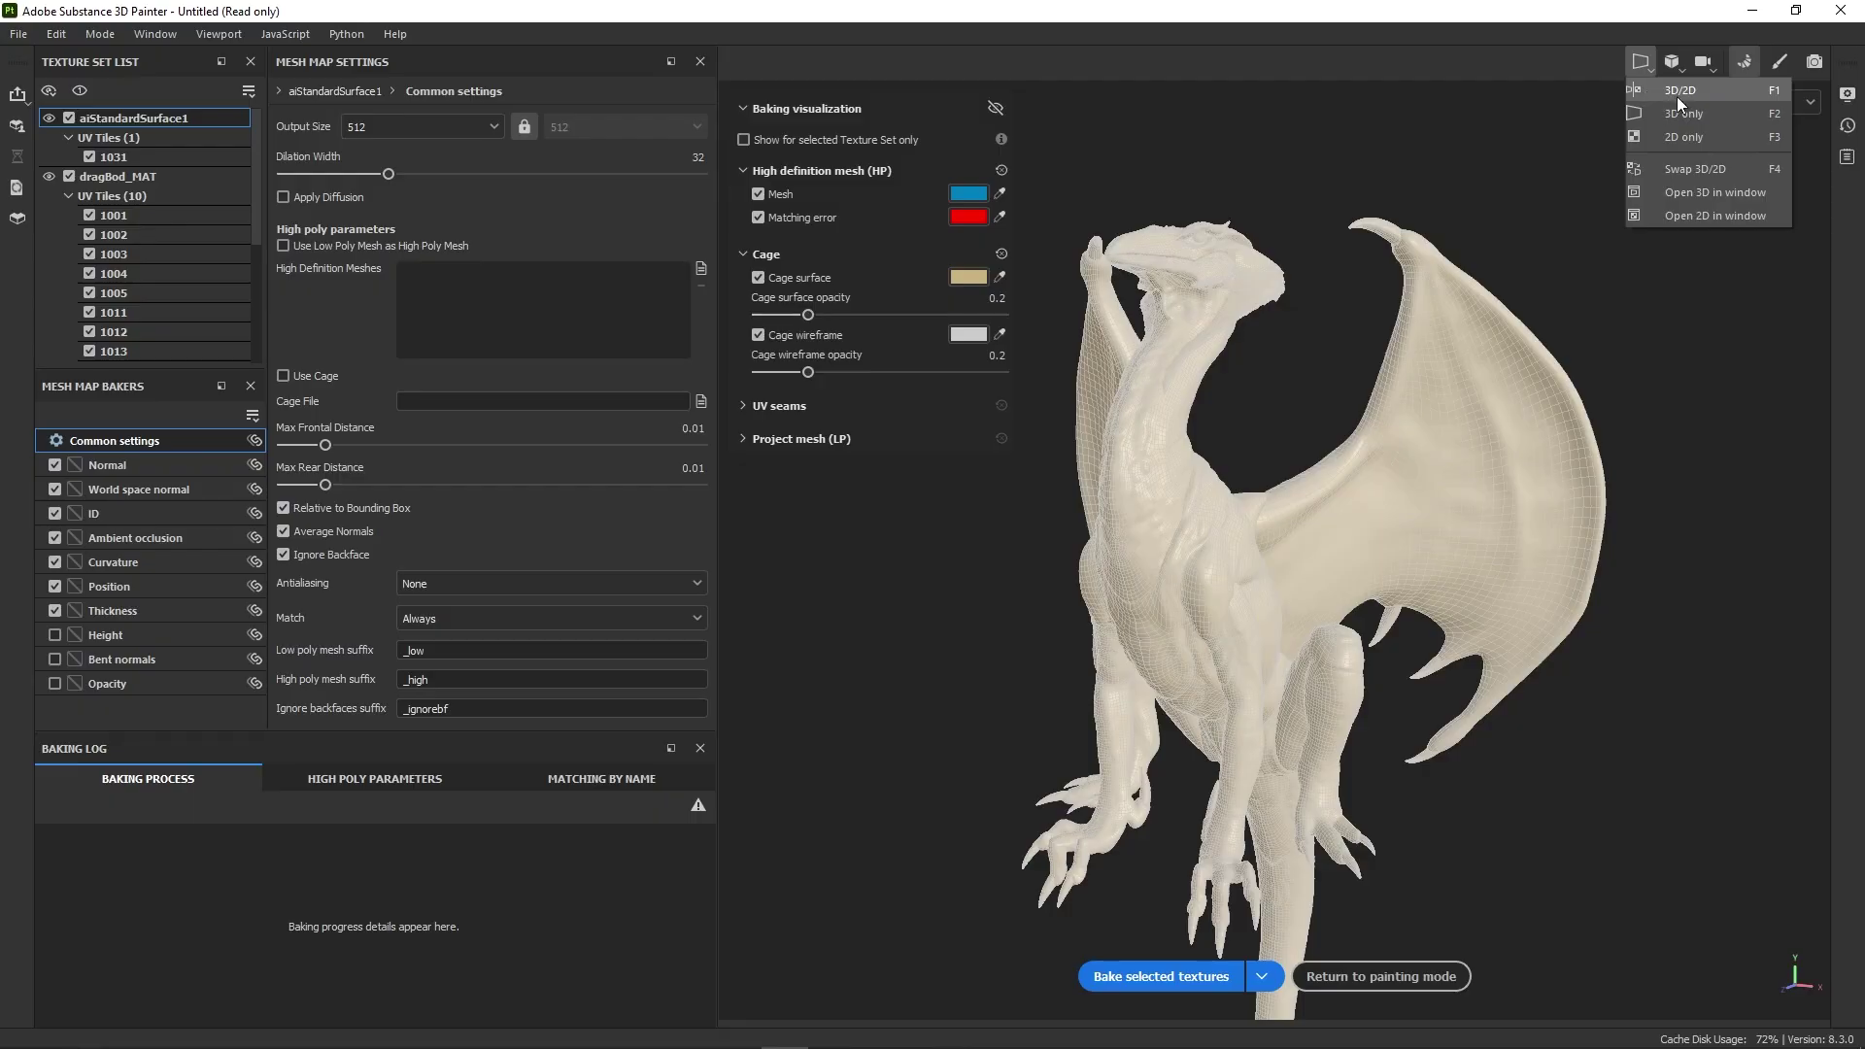
left_click(1676, 93)
left_click(1641, 63)
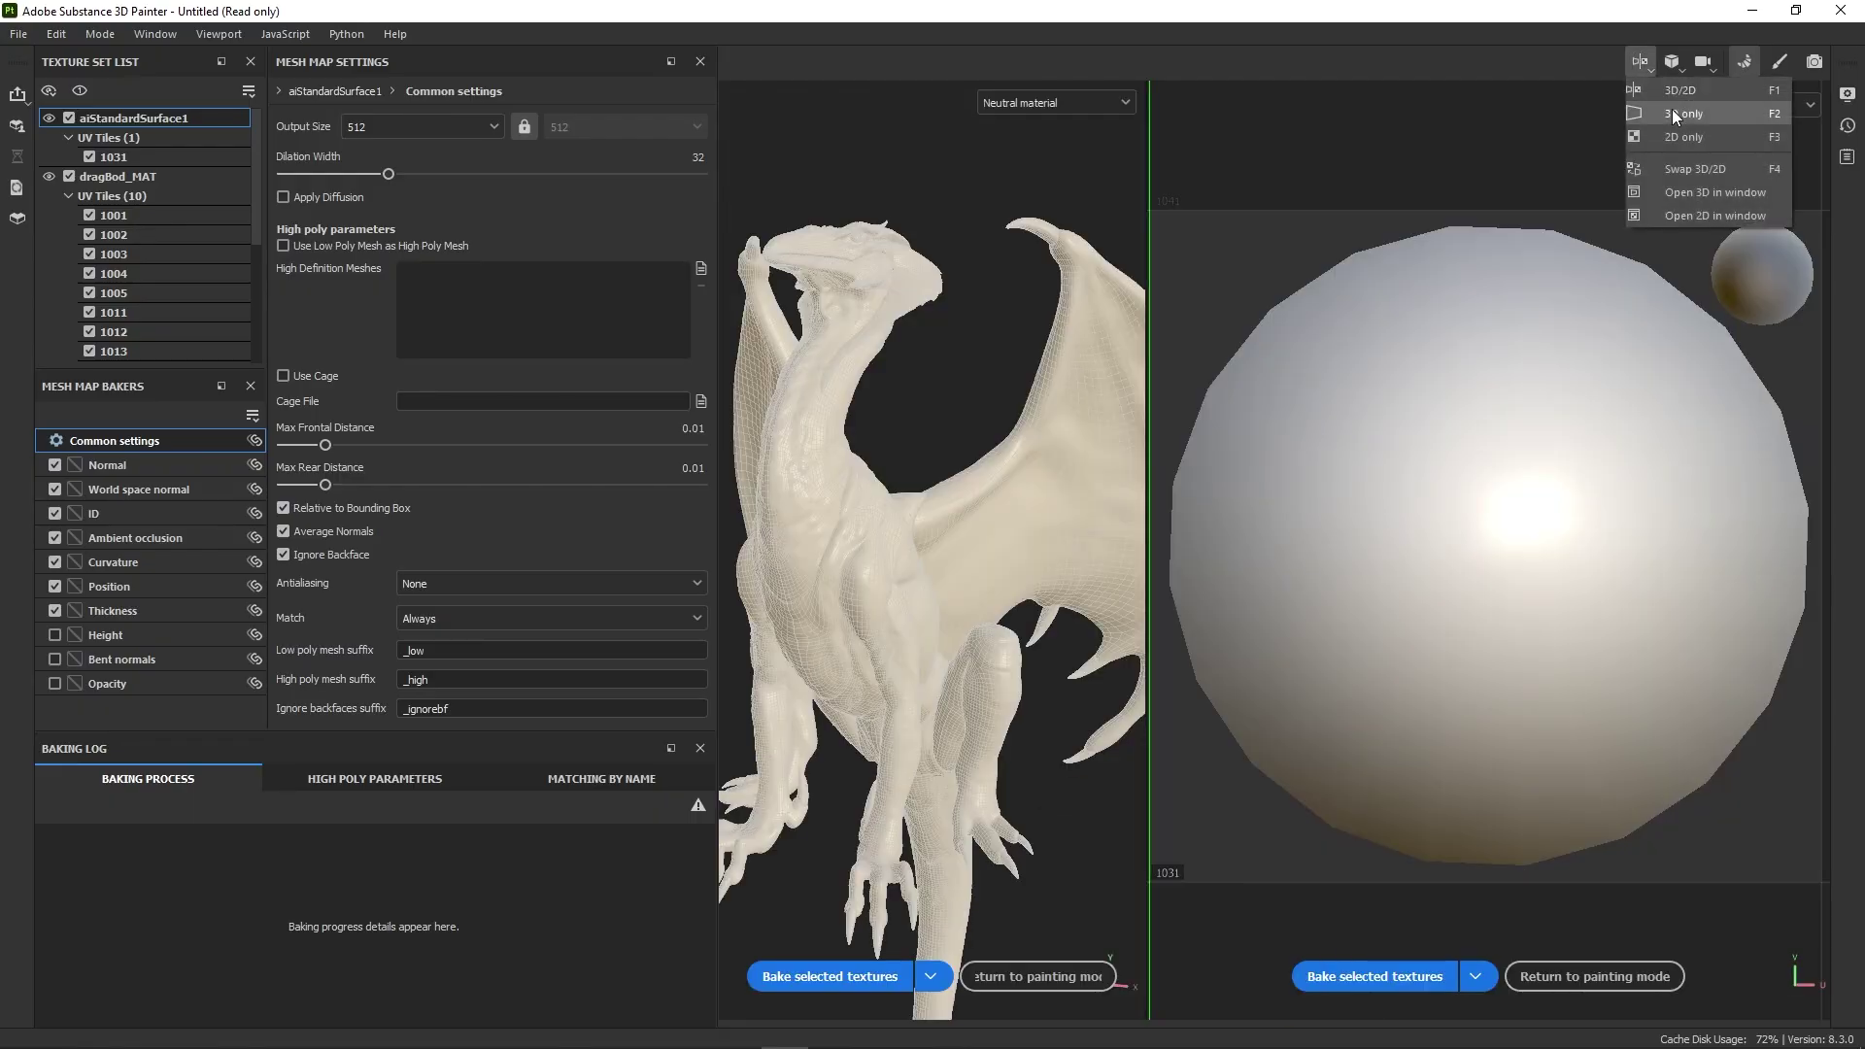
left_click(1671, 112)
- Look through the display settings, the baking mode history and the log, and close them again
left_click(1847, 97)
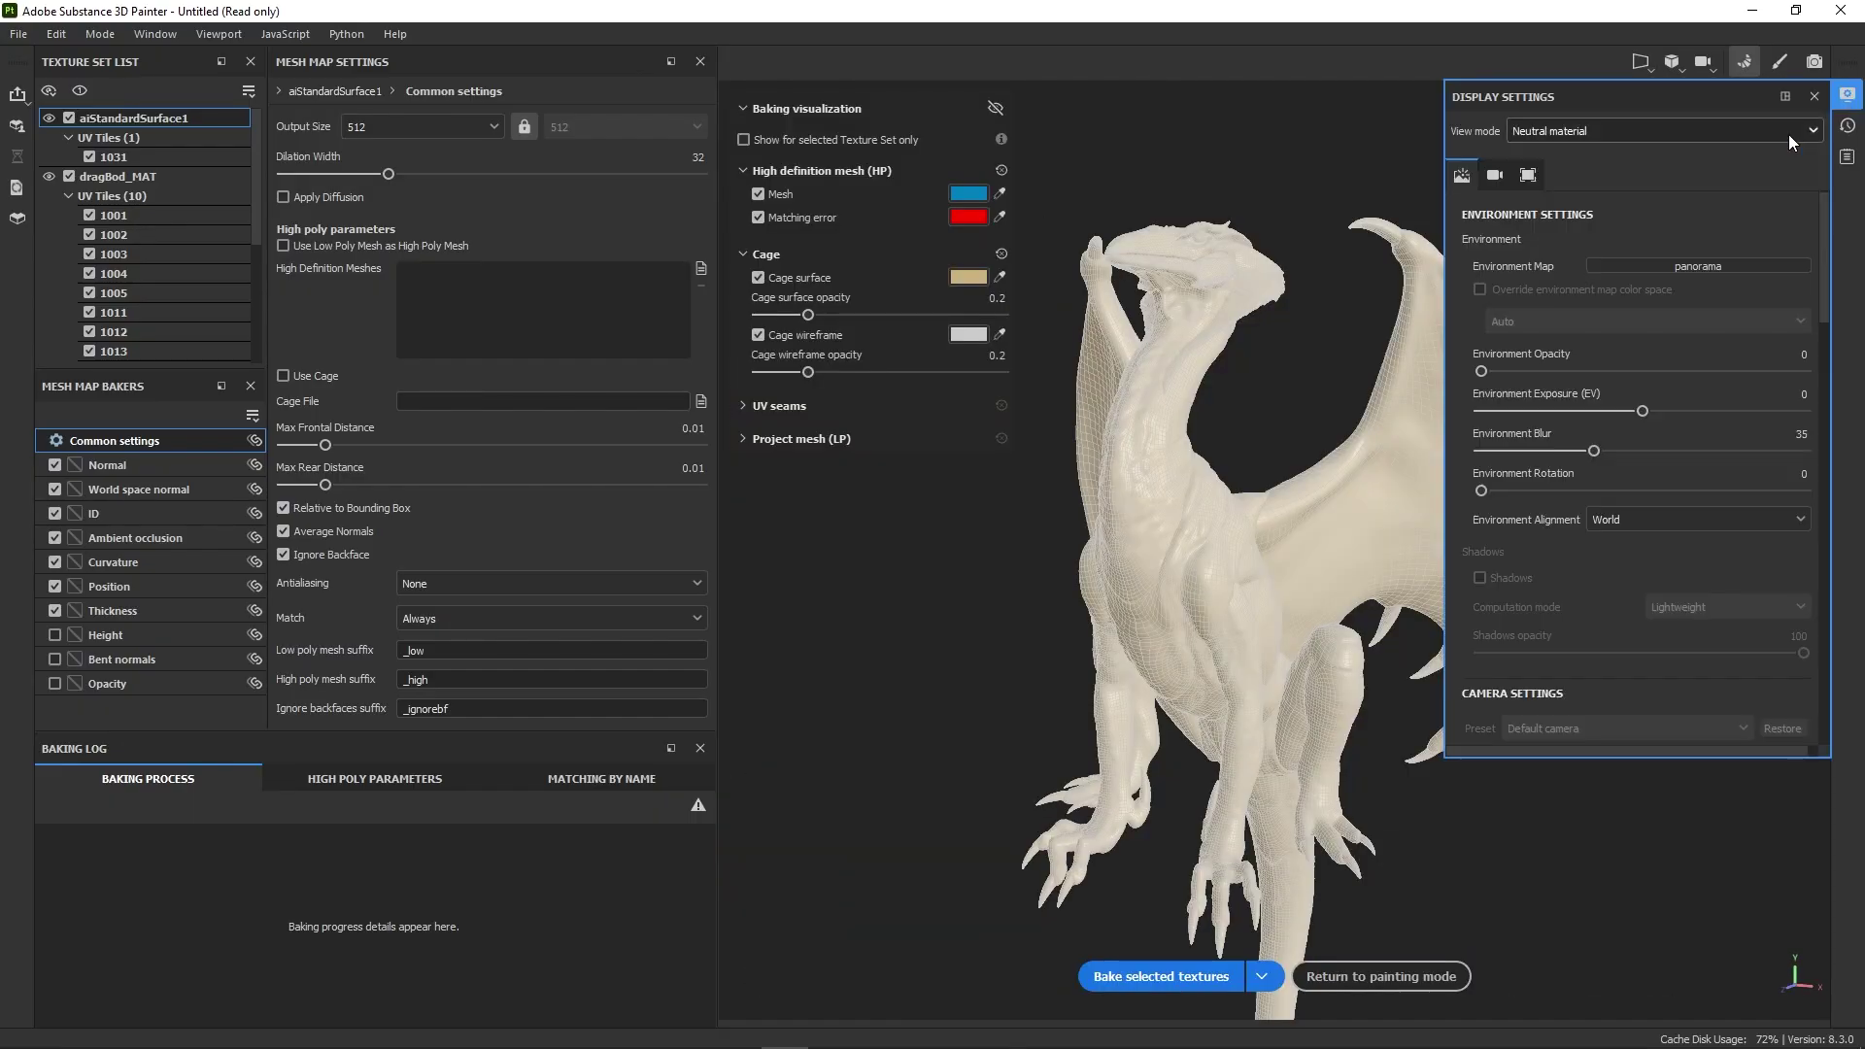
left_click(1658, 265)
left_click(1848, 156)
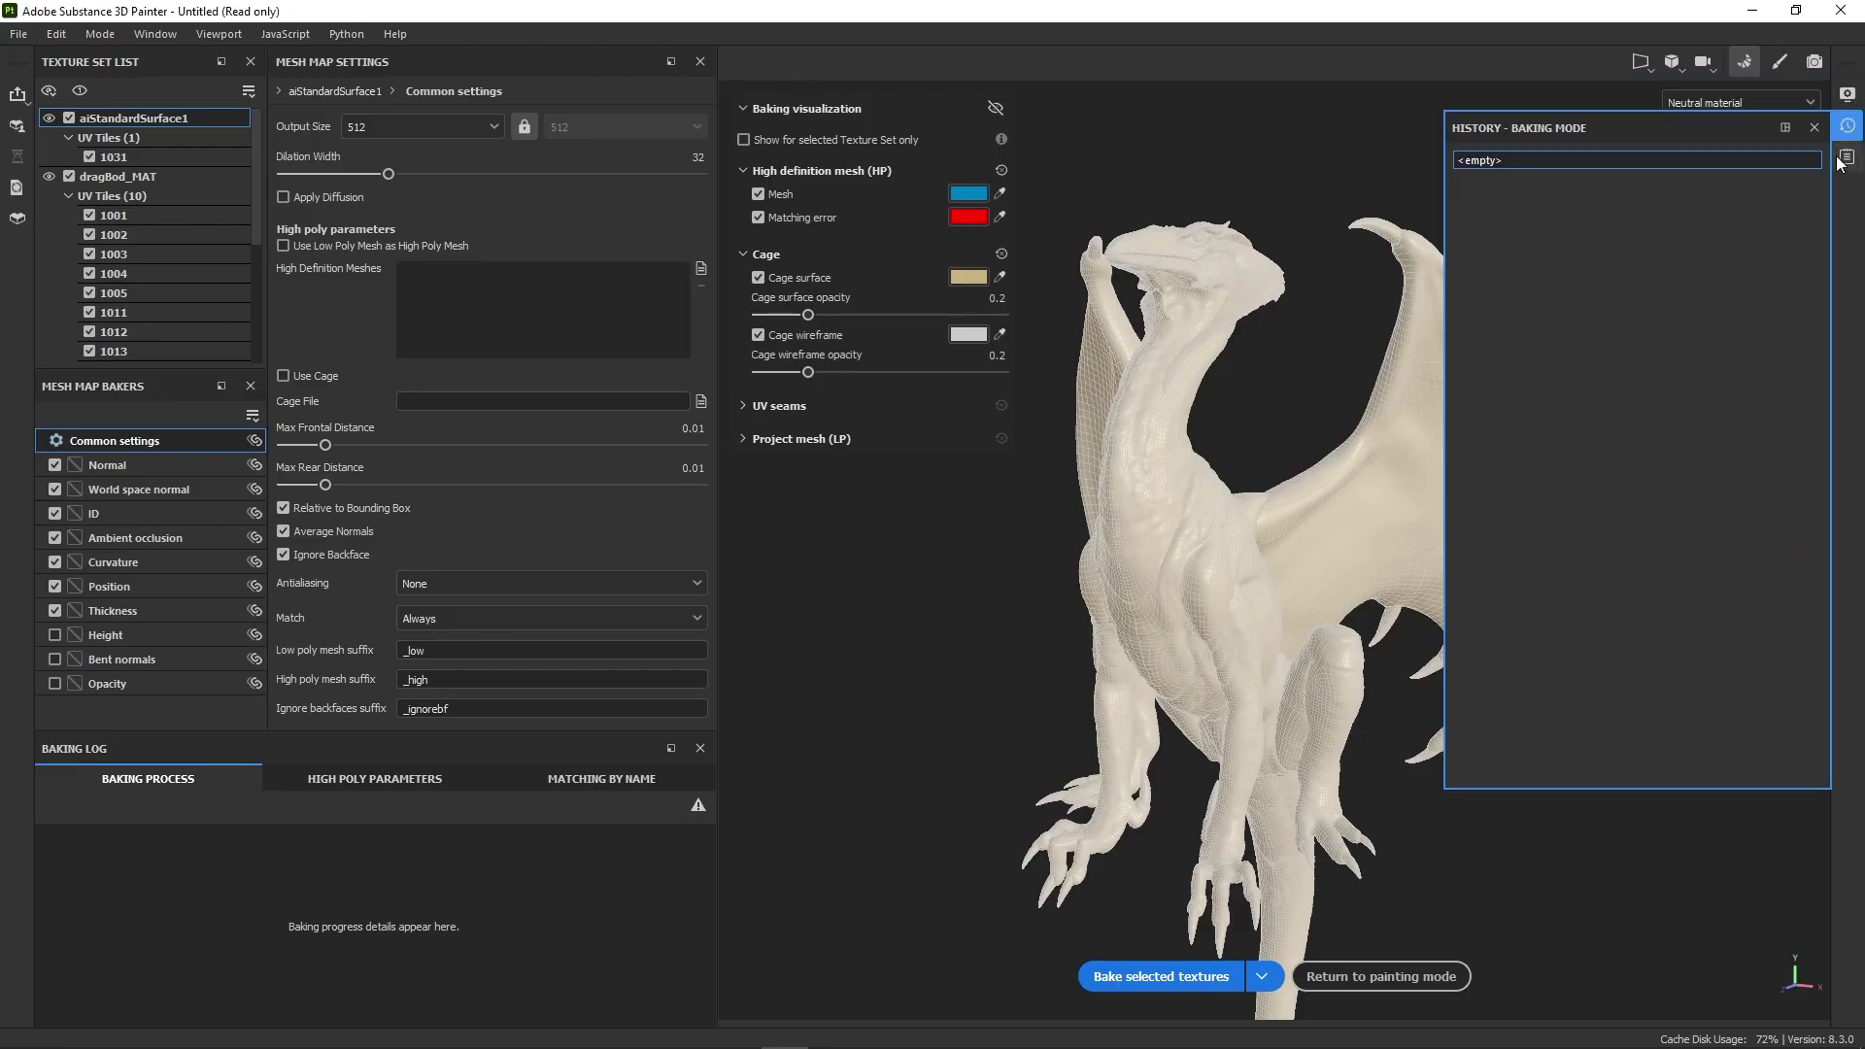
left_click(1848, 165)
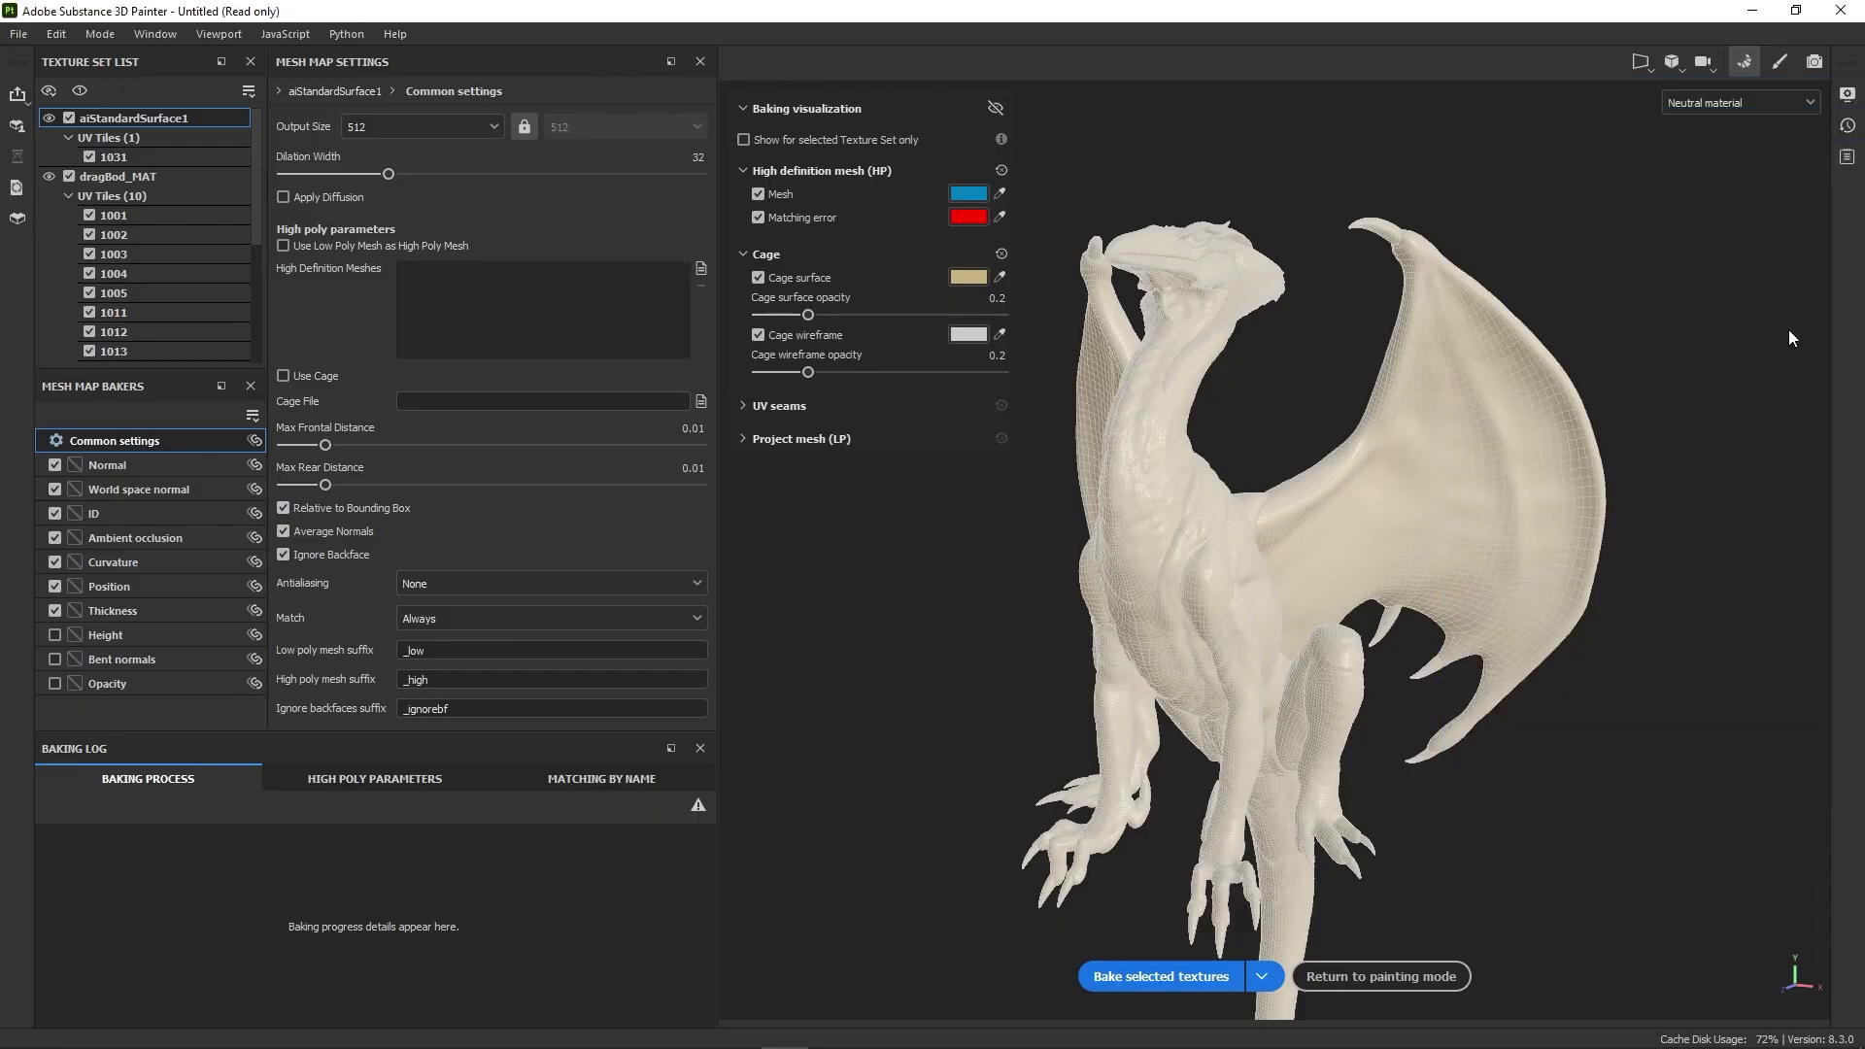
- Undock Mesh Map Settings as a floating window and dock it back in its original place
left_click_drag(517, 62, 924, 719)
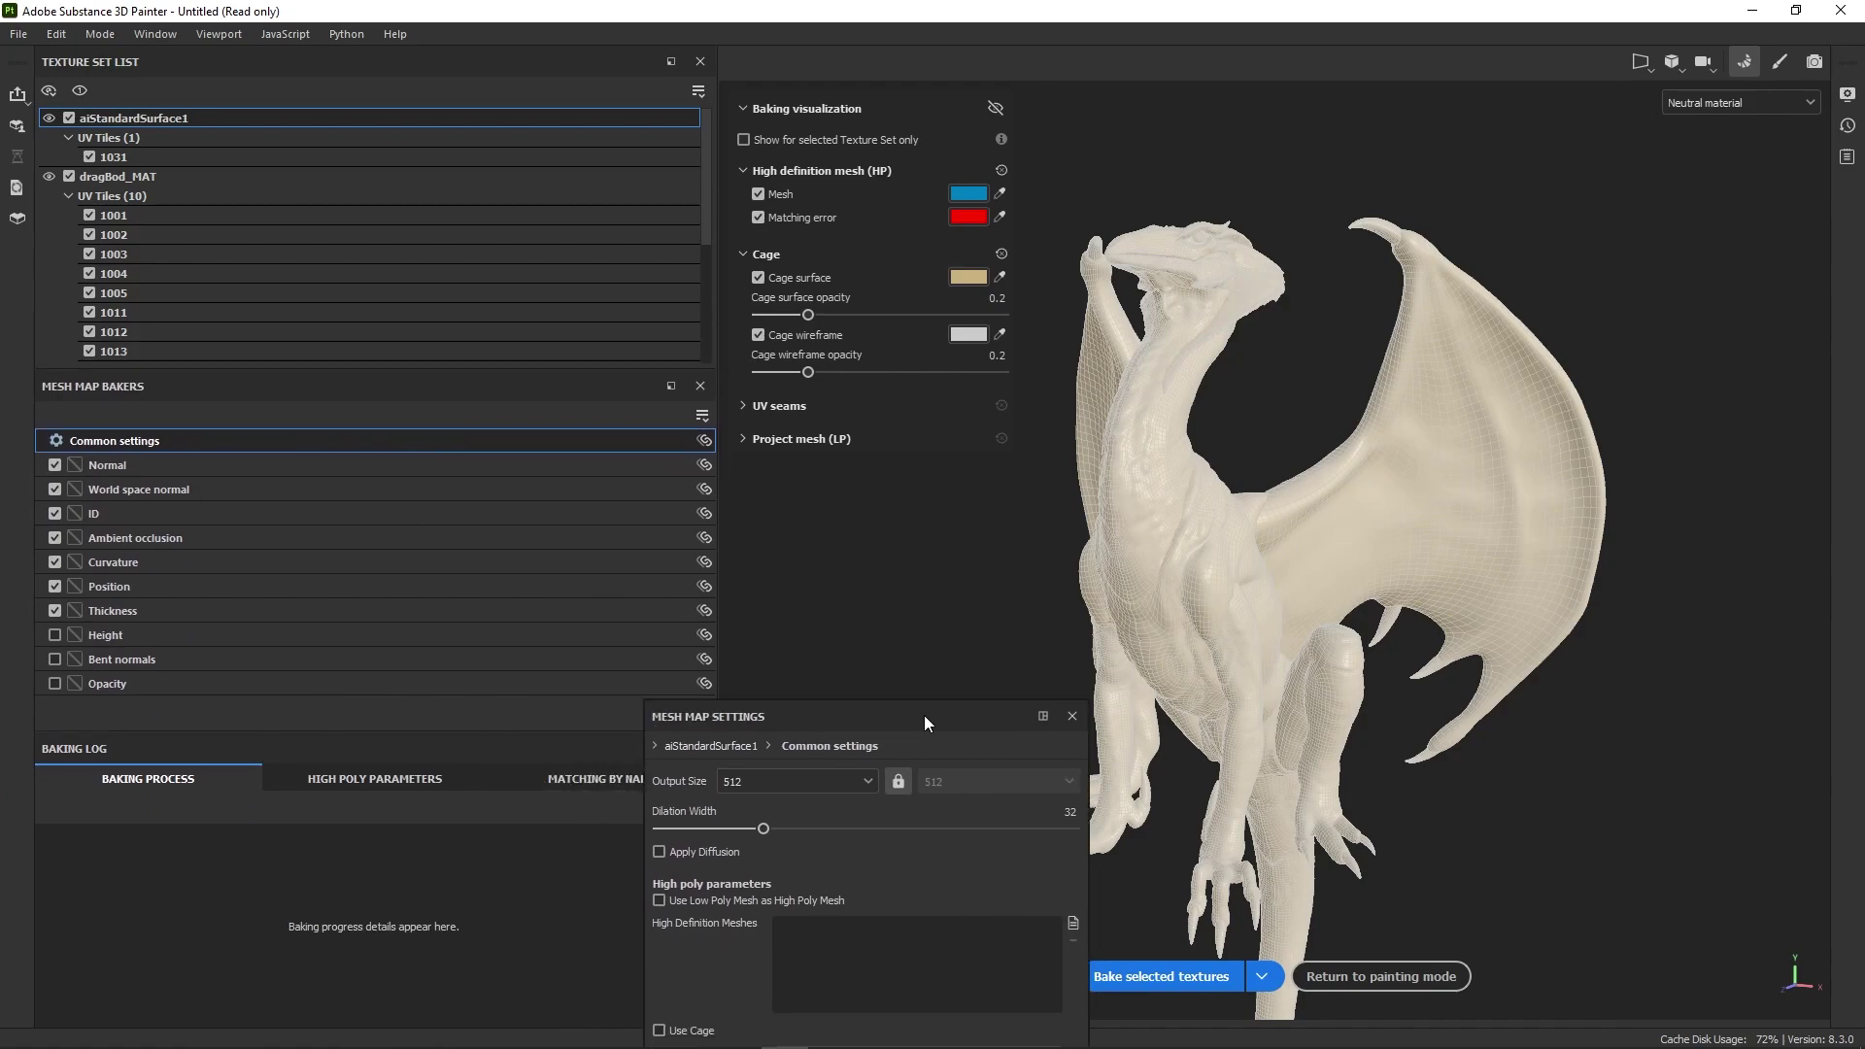
double_click(923, 719)
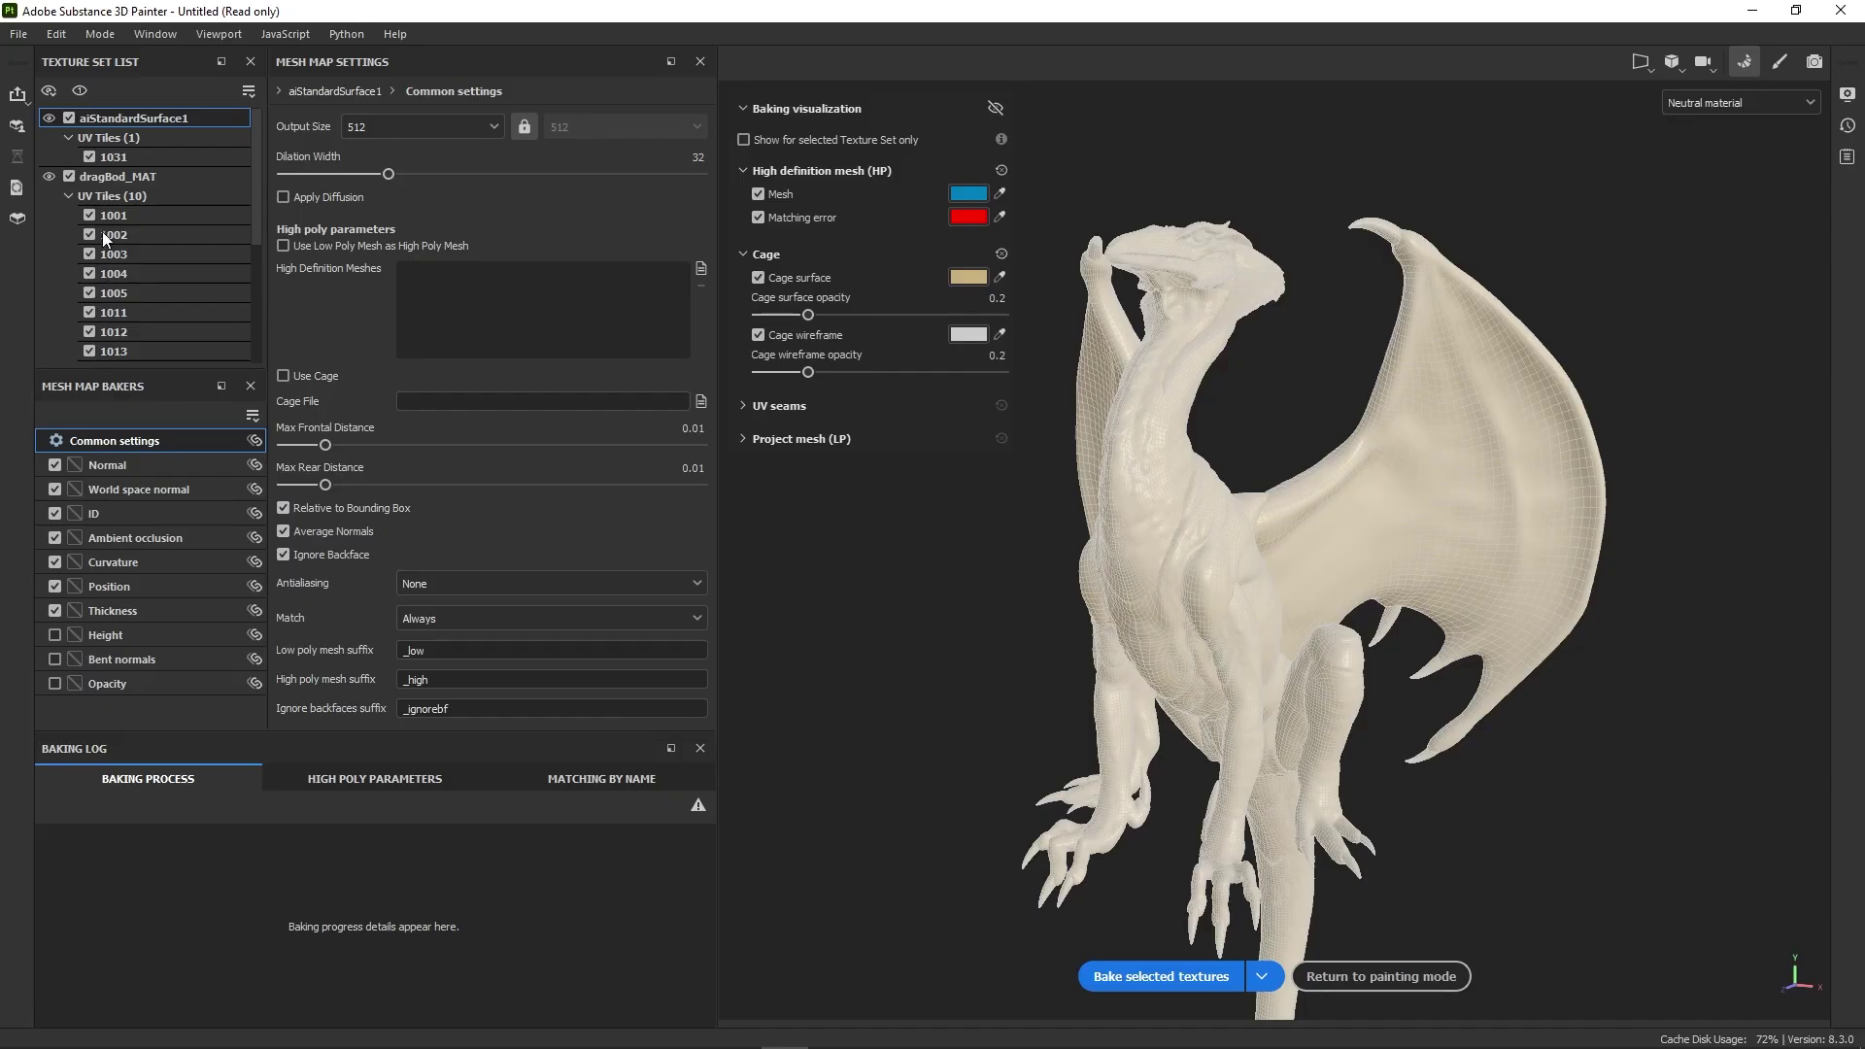
- Review the texture set list and the baking log's high poly parameters, matching by name and baking process sections
left_click_drag(252, 172, 258, 288)
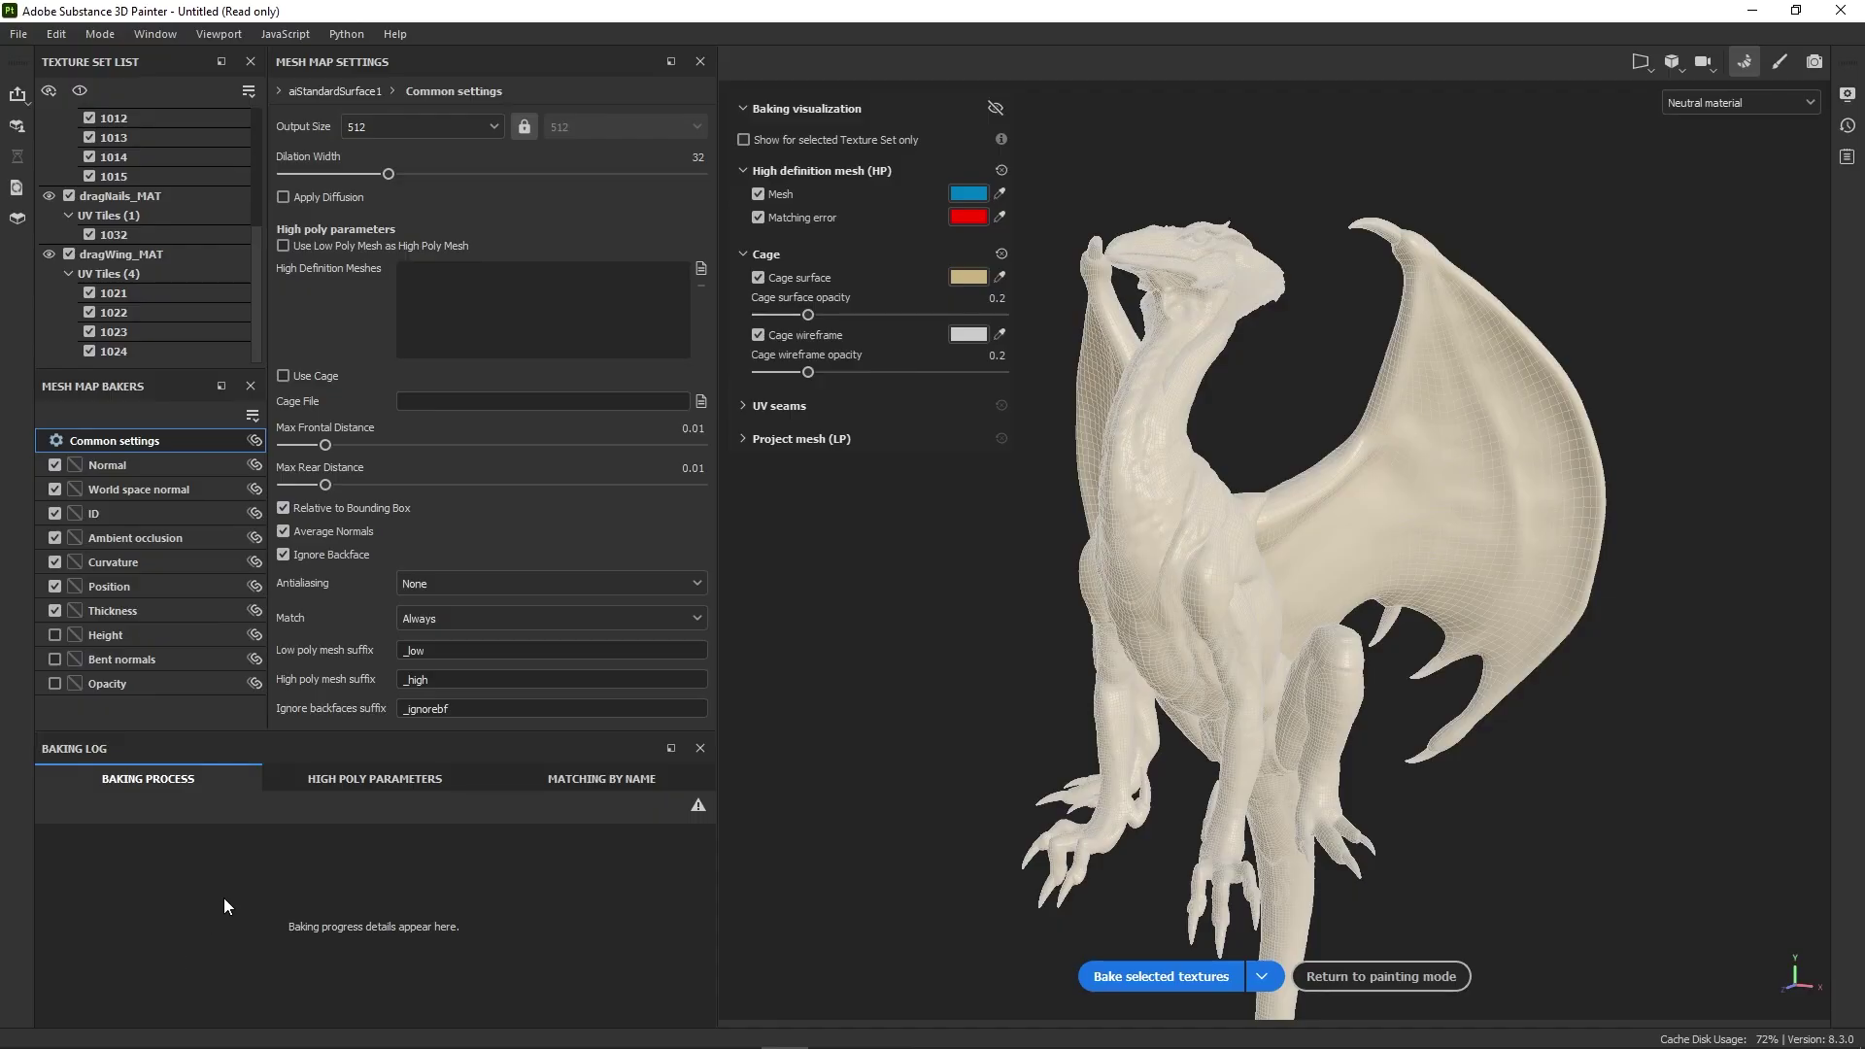
left_click(379, 784)
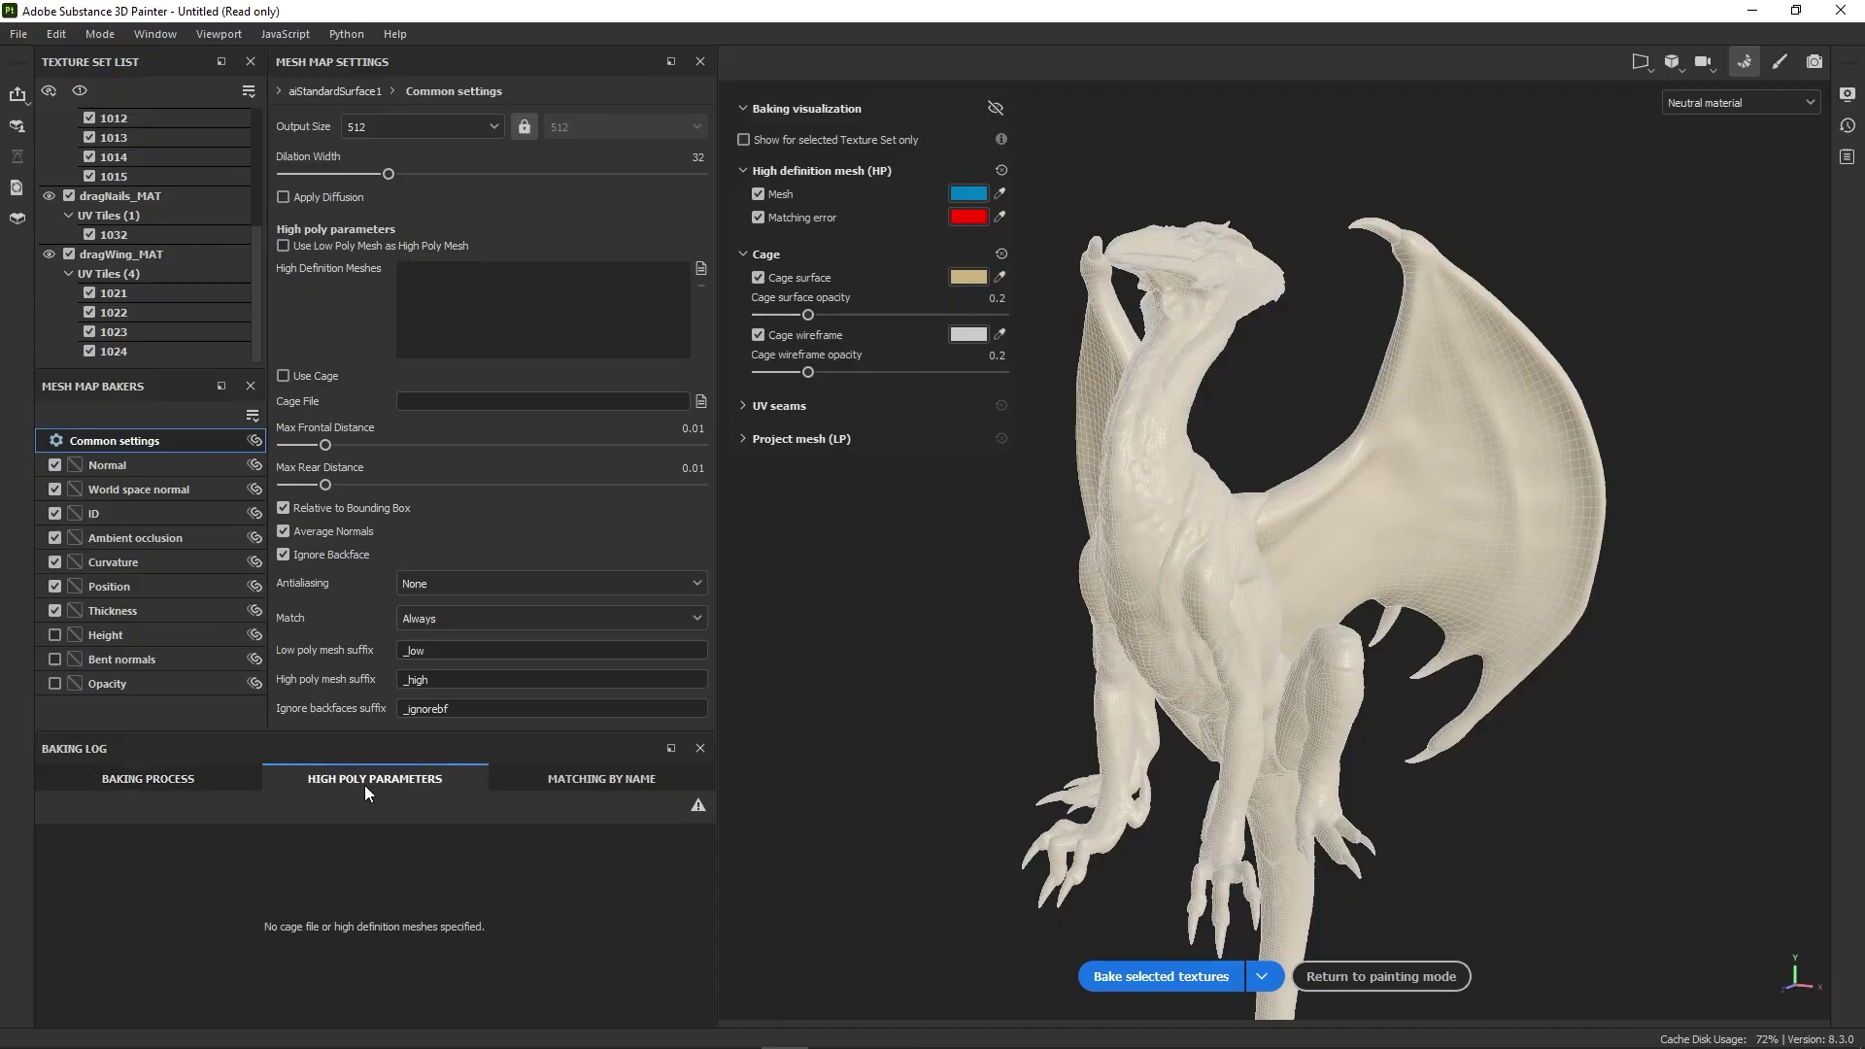
left_click(581, 785)
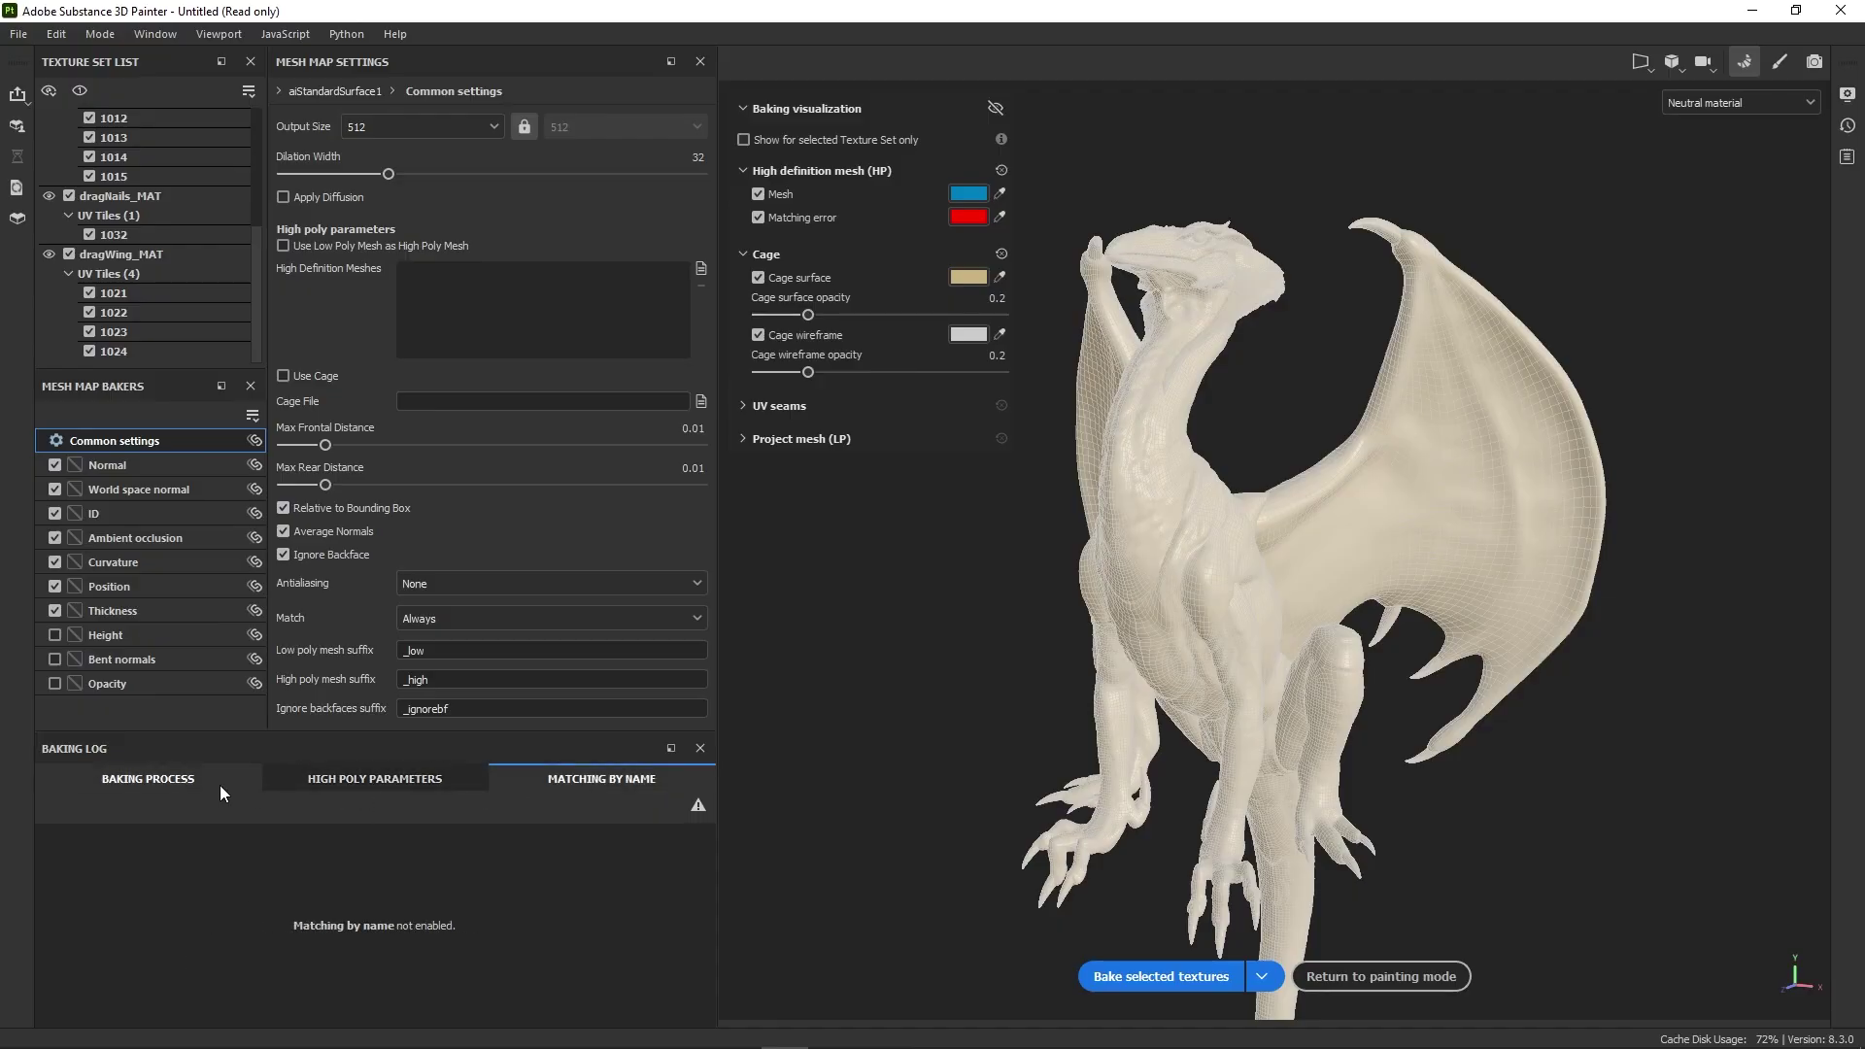
left_click(153, 785)
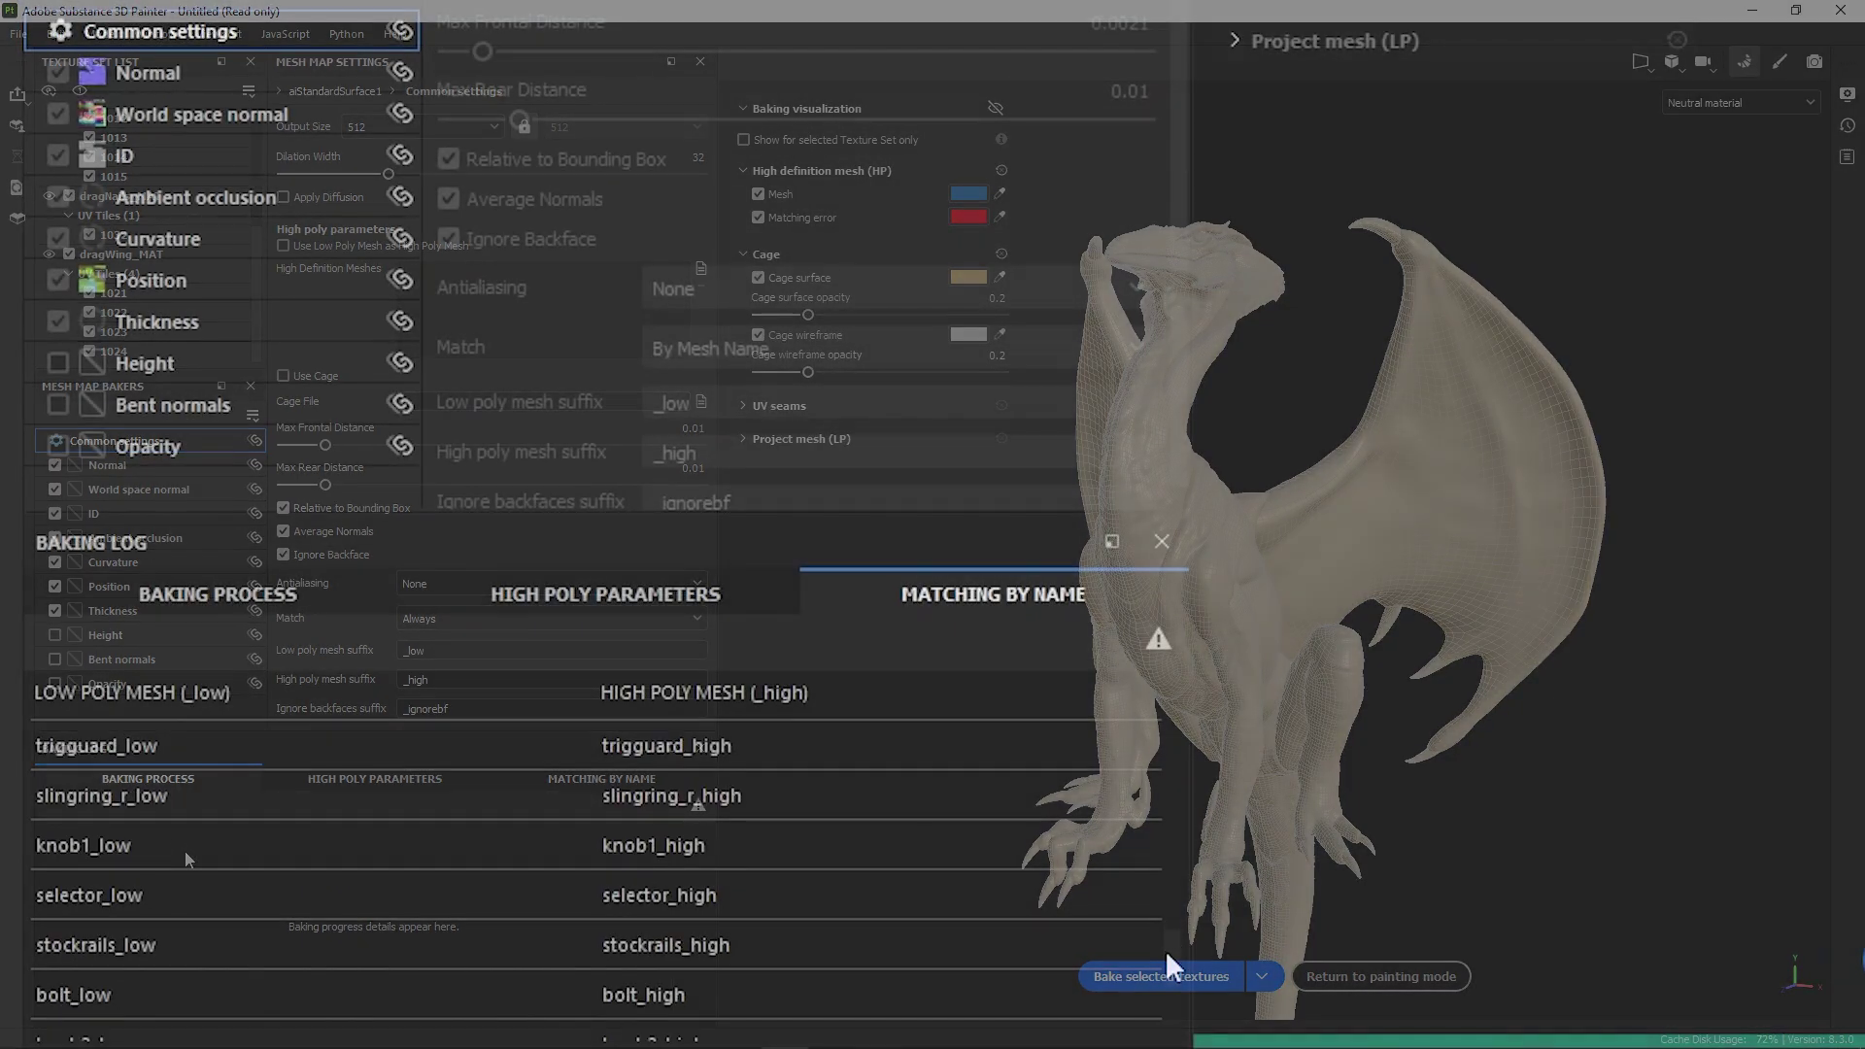
scroll(704, 1009, "down", 5)
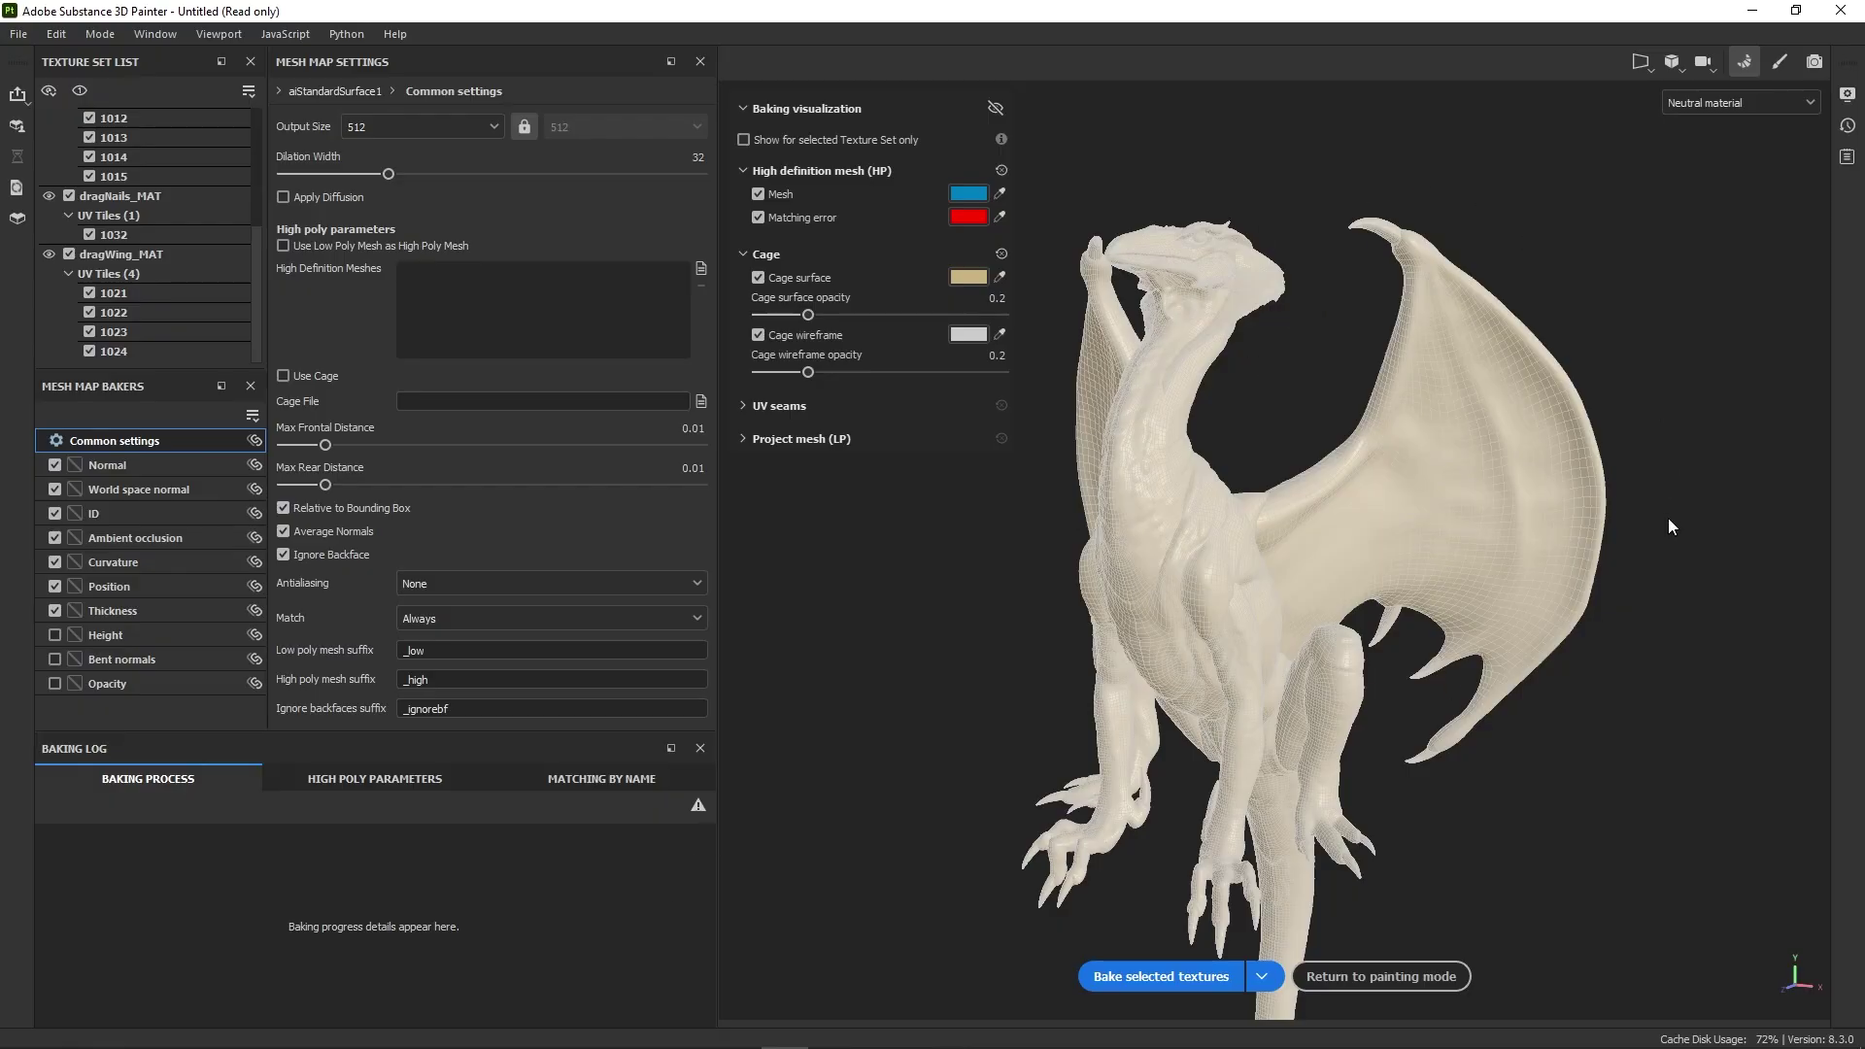
- View the dragon with the cage surface and the cage wireframe each hidden in turn, restoring both displays
left_click_drag(1646, 773, 1518, 787, "alt")
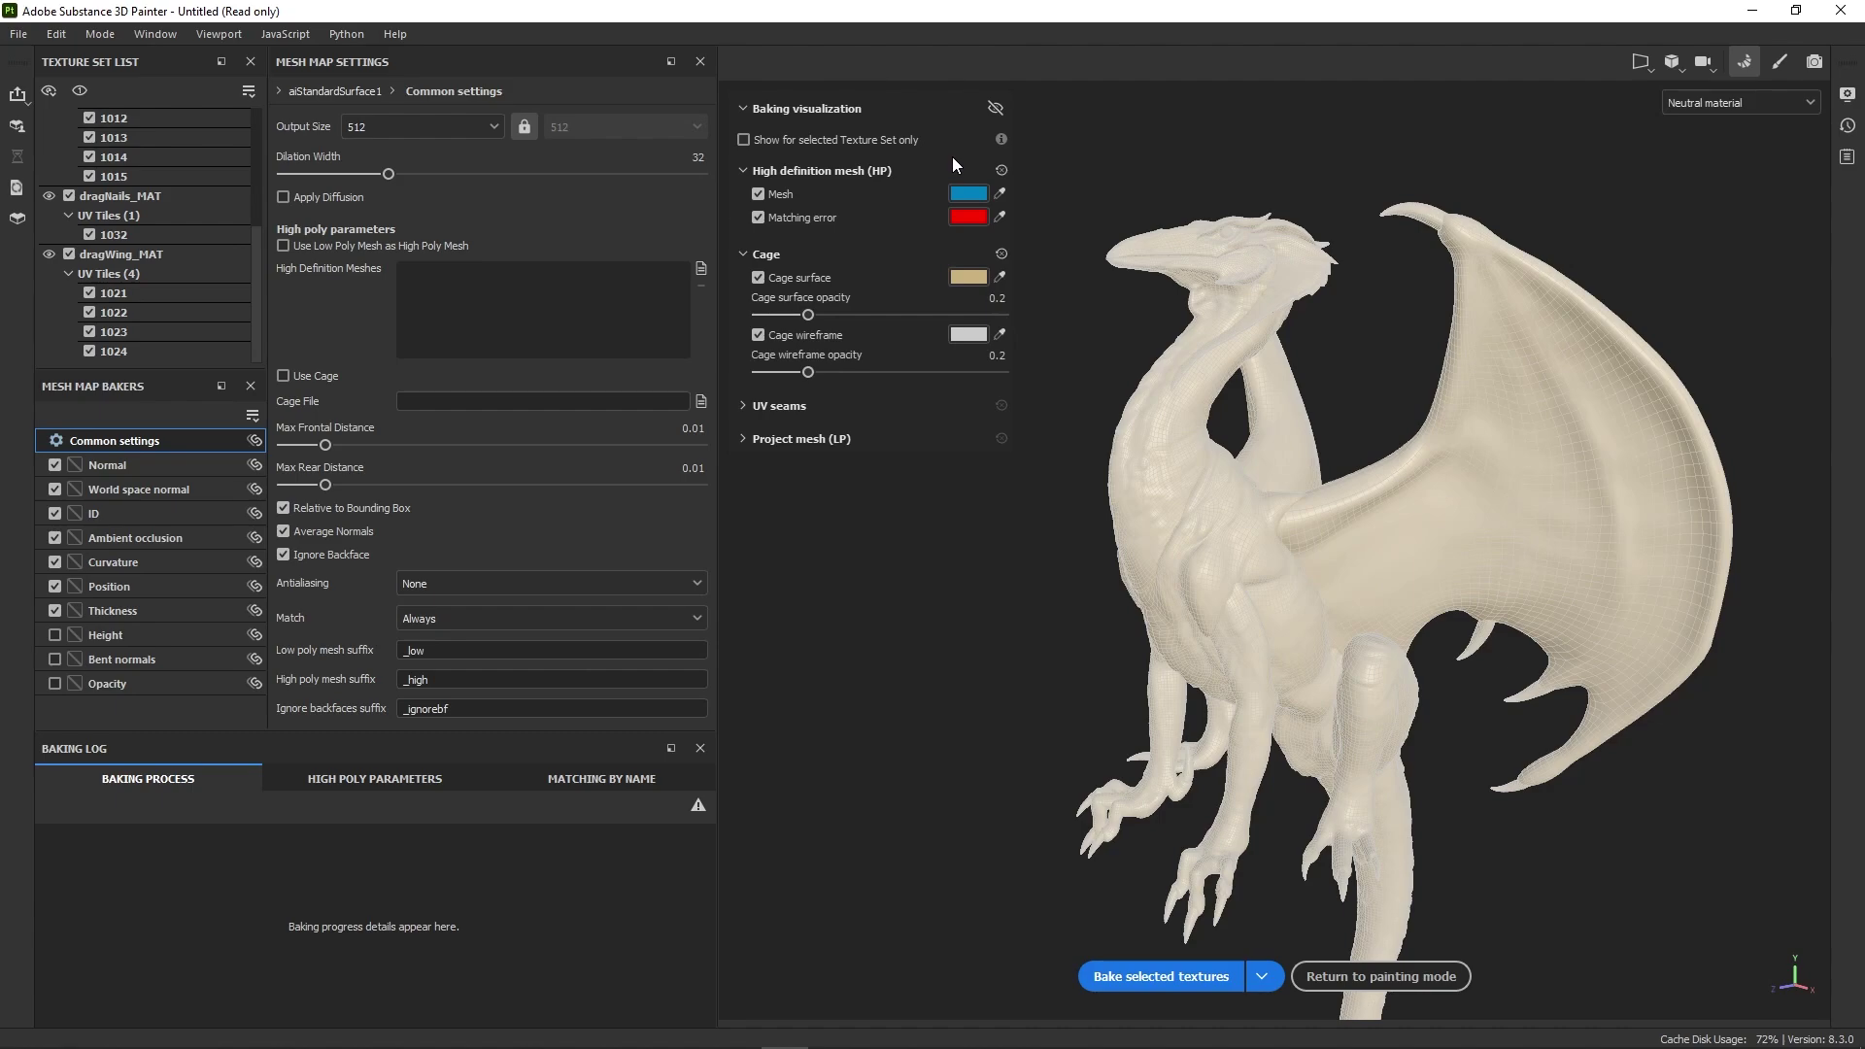
left_click(760, 279)
left_click(760, 280)
left_click(758, 335)
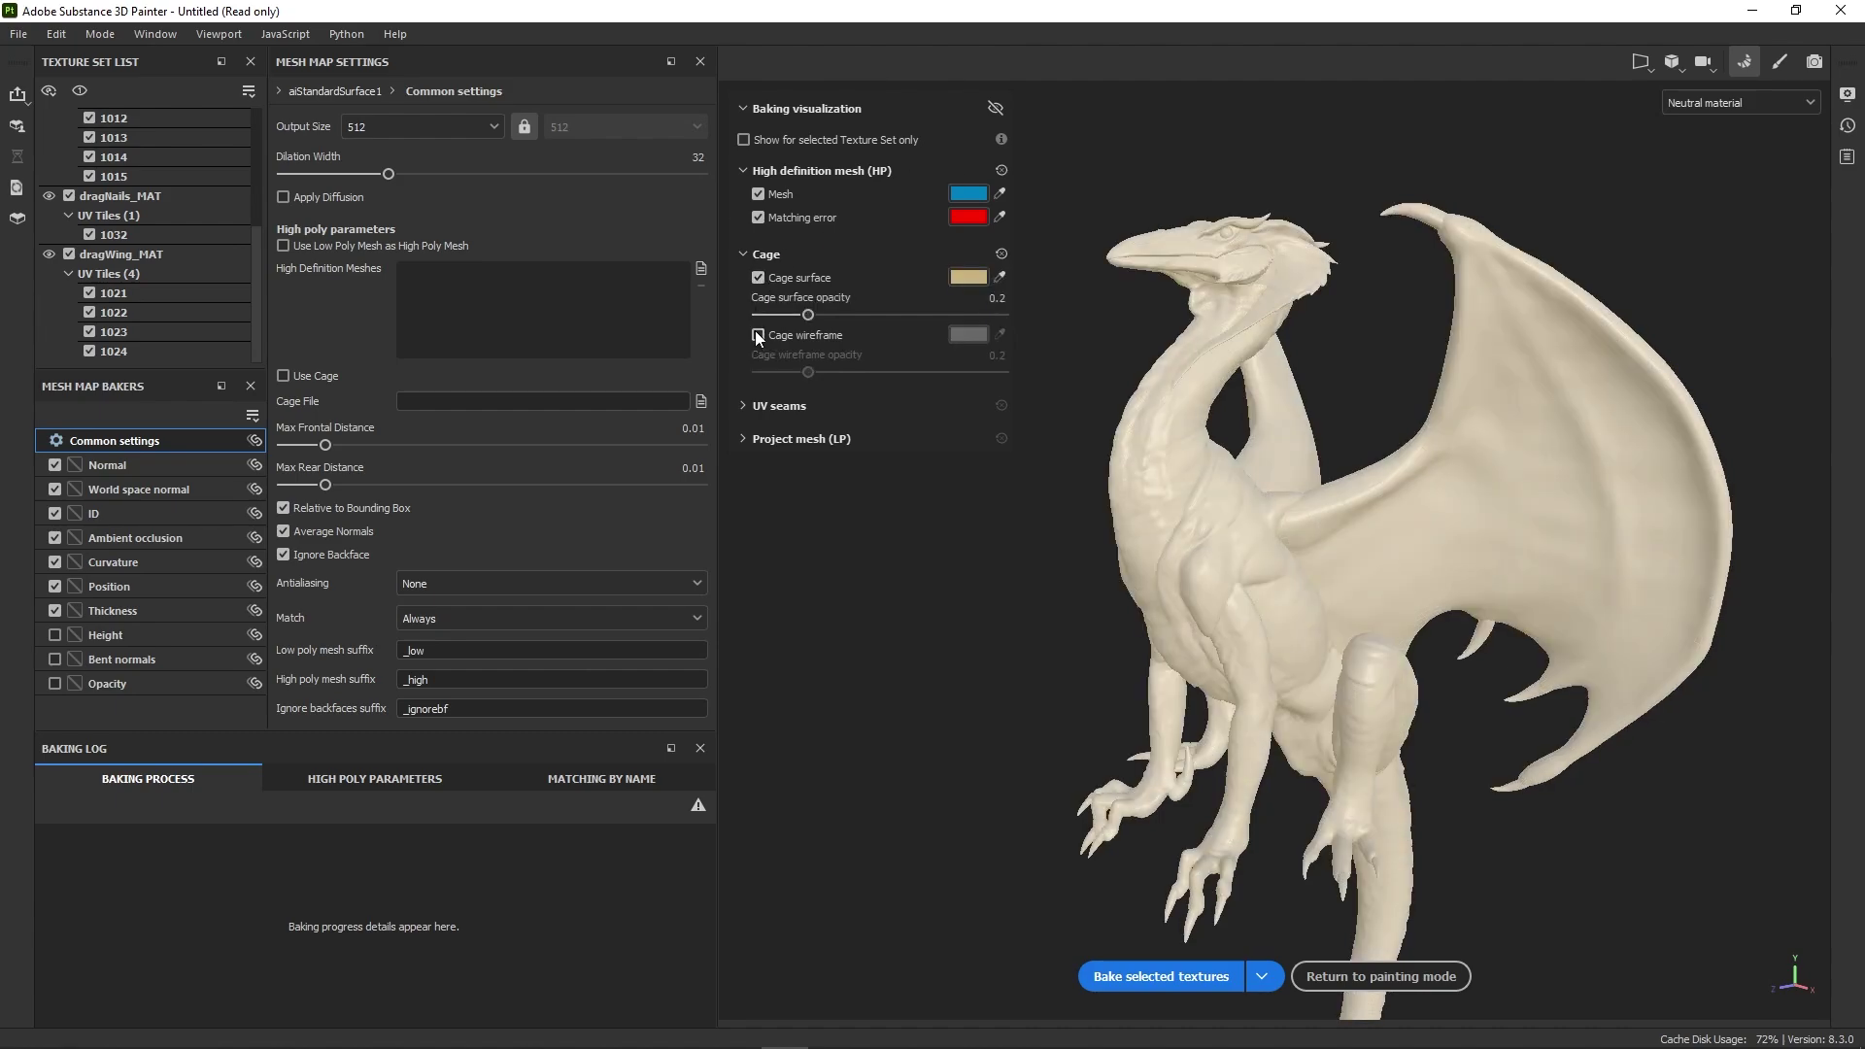
left_click(758, 335)
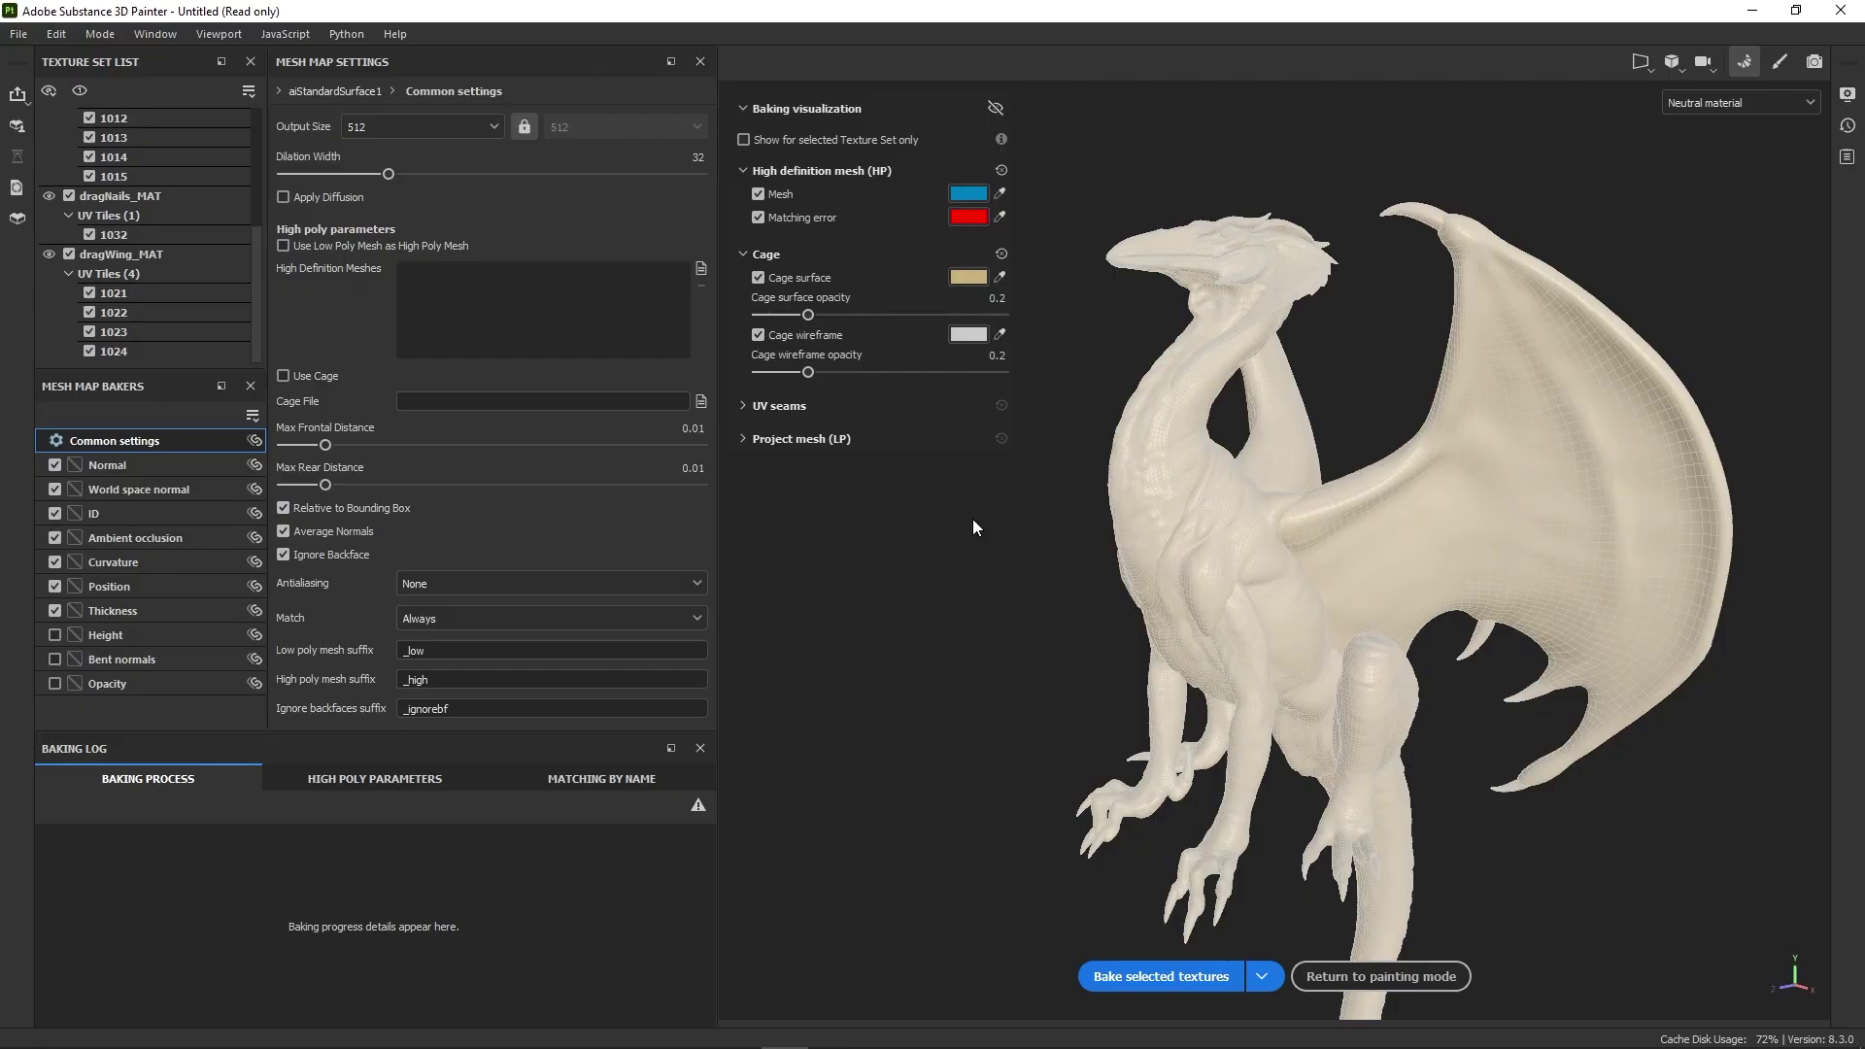
- Load faceBodyFlaps_high, jawLegs_high, tail_high, torso_high and wings_high as the high definition meshes
left_click(701, 268)
left_click(455, 70)
double_click(325, 164)
left_click_drag(544, 291, 224, 160)
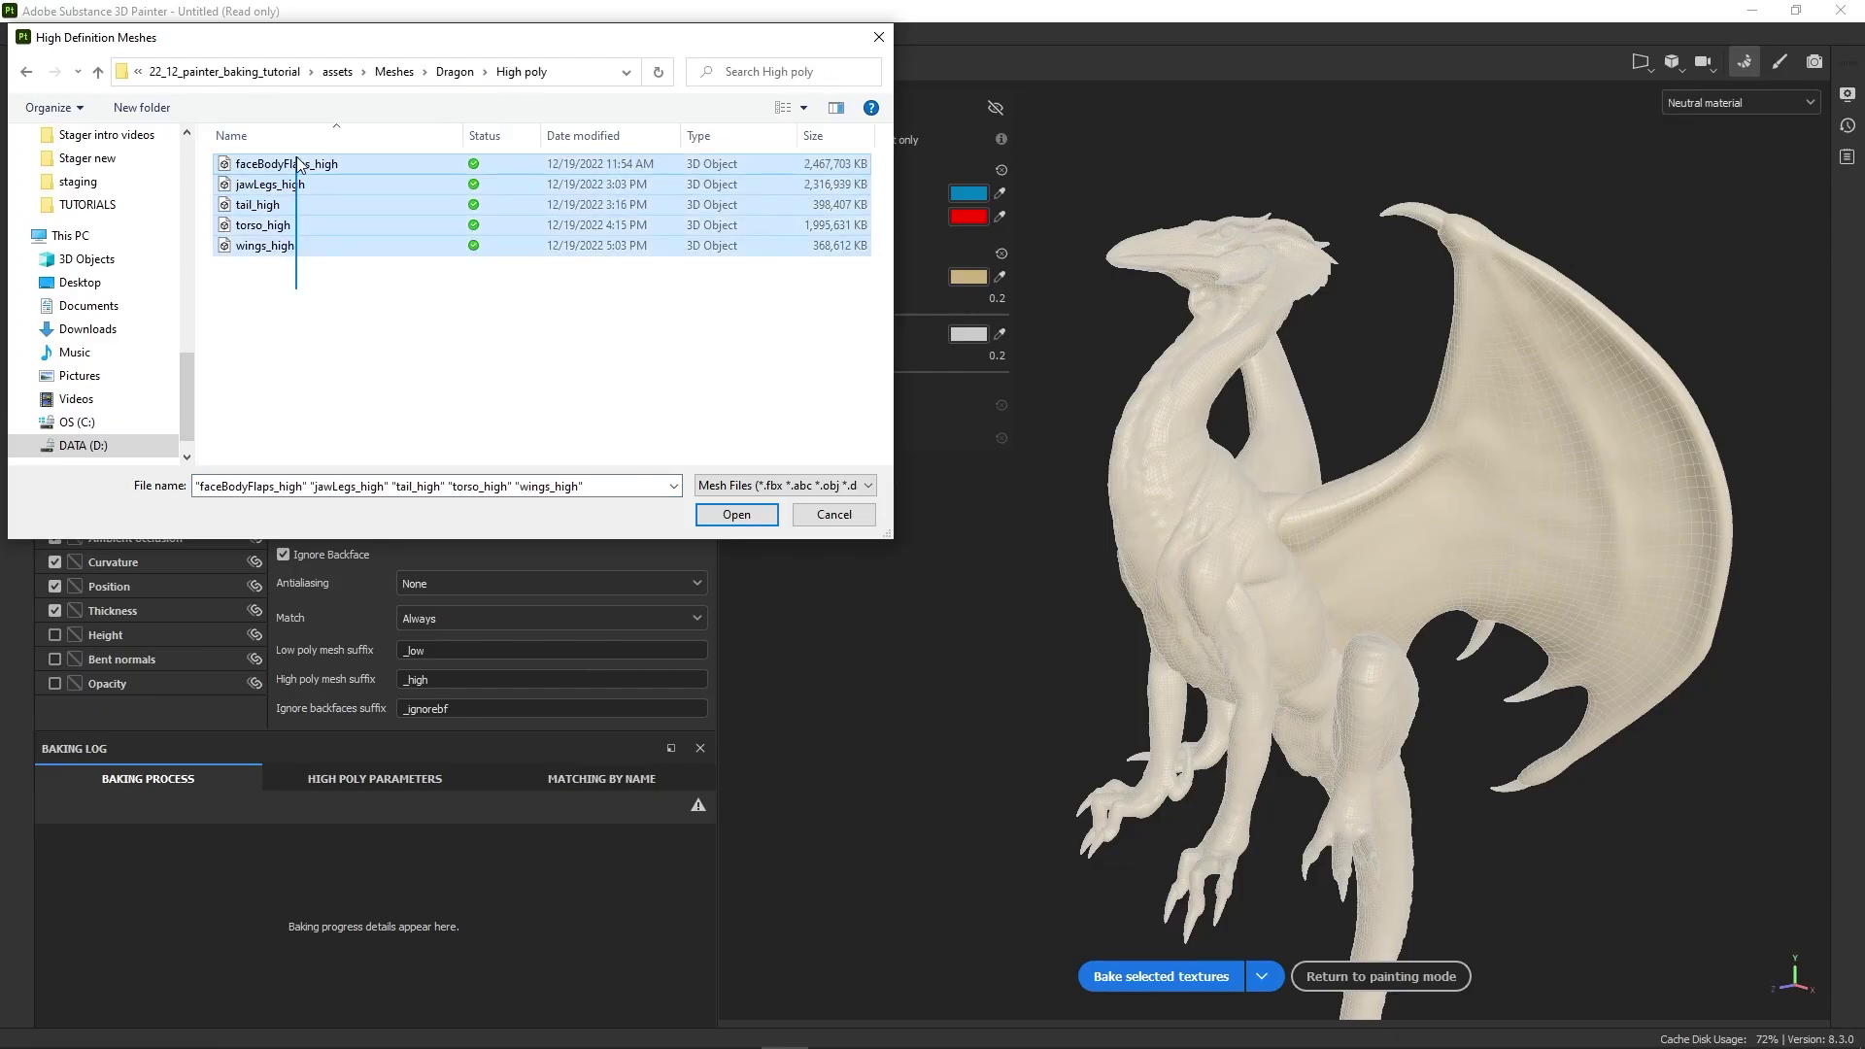
left_click(737, 515)
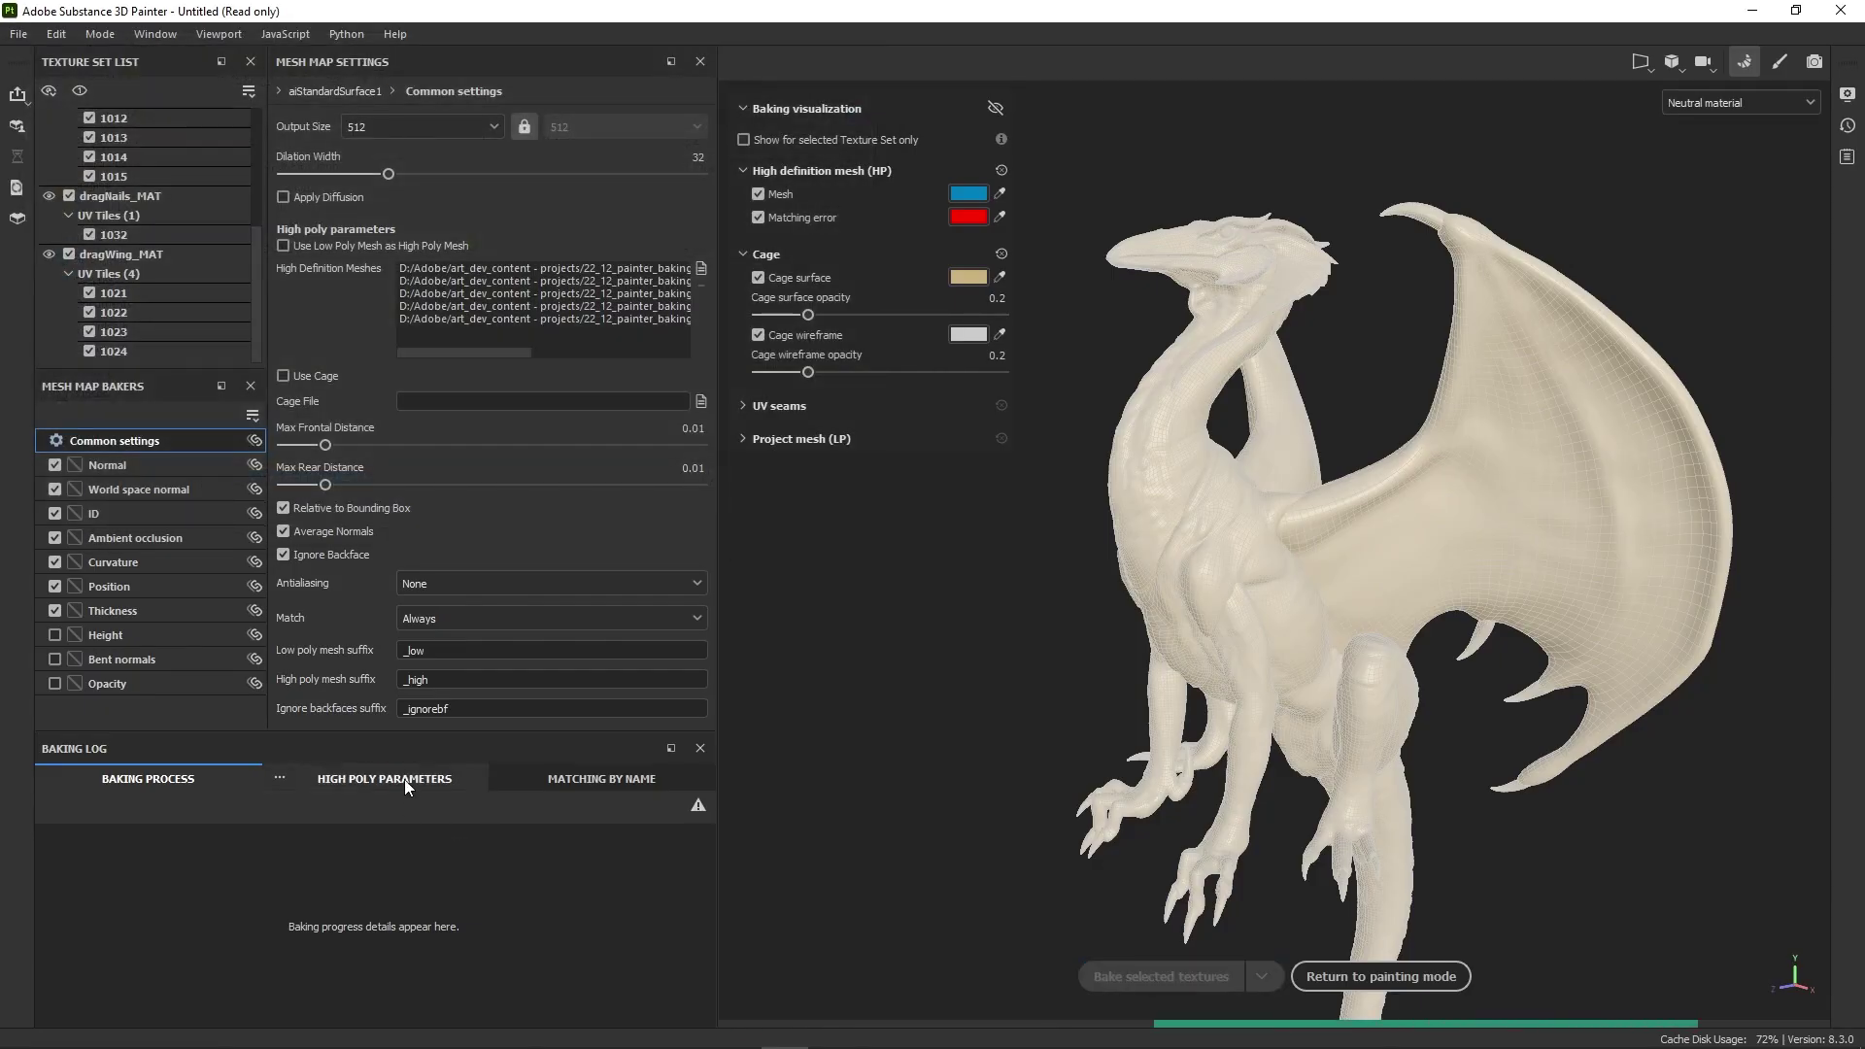
- Check the loaded meshes in the high poly parameters log and examine the cage around the dragon's head, neck and wings
left_click(404, 785)
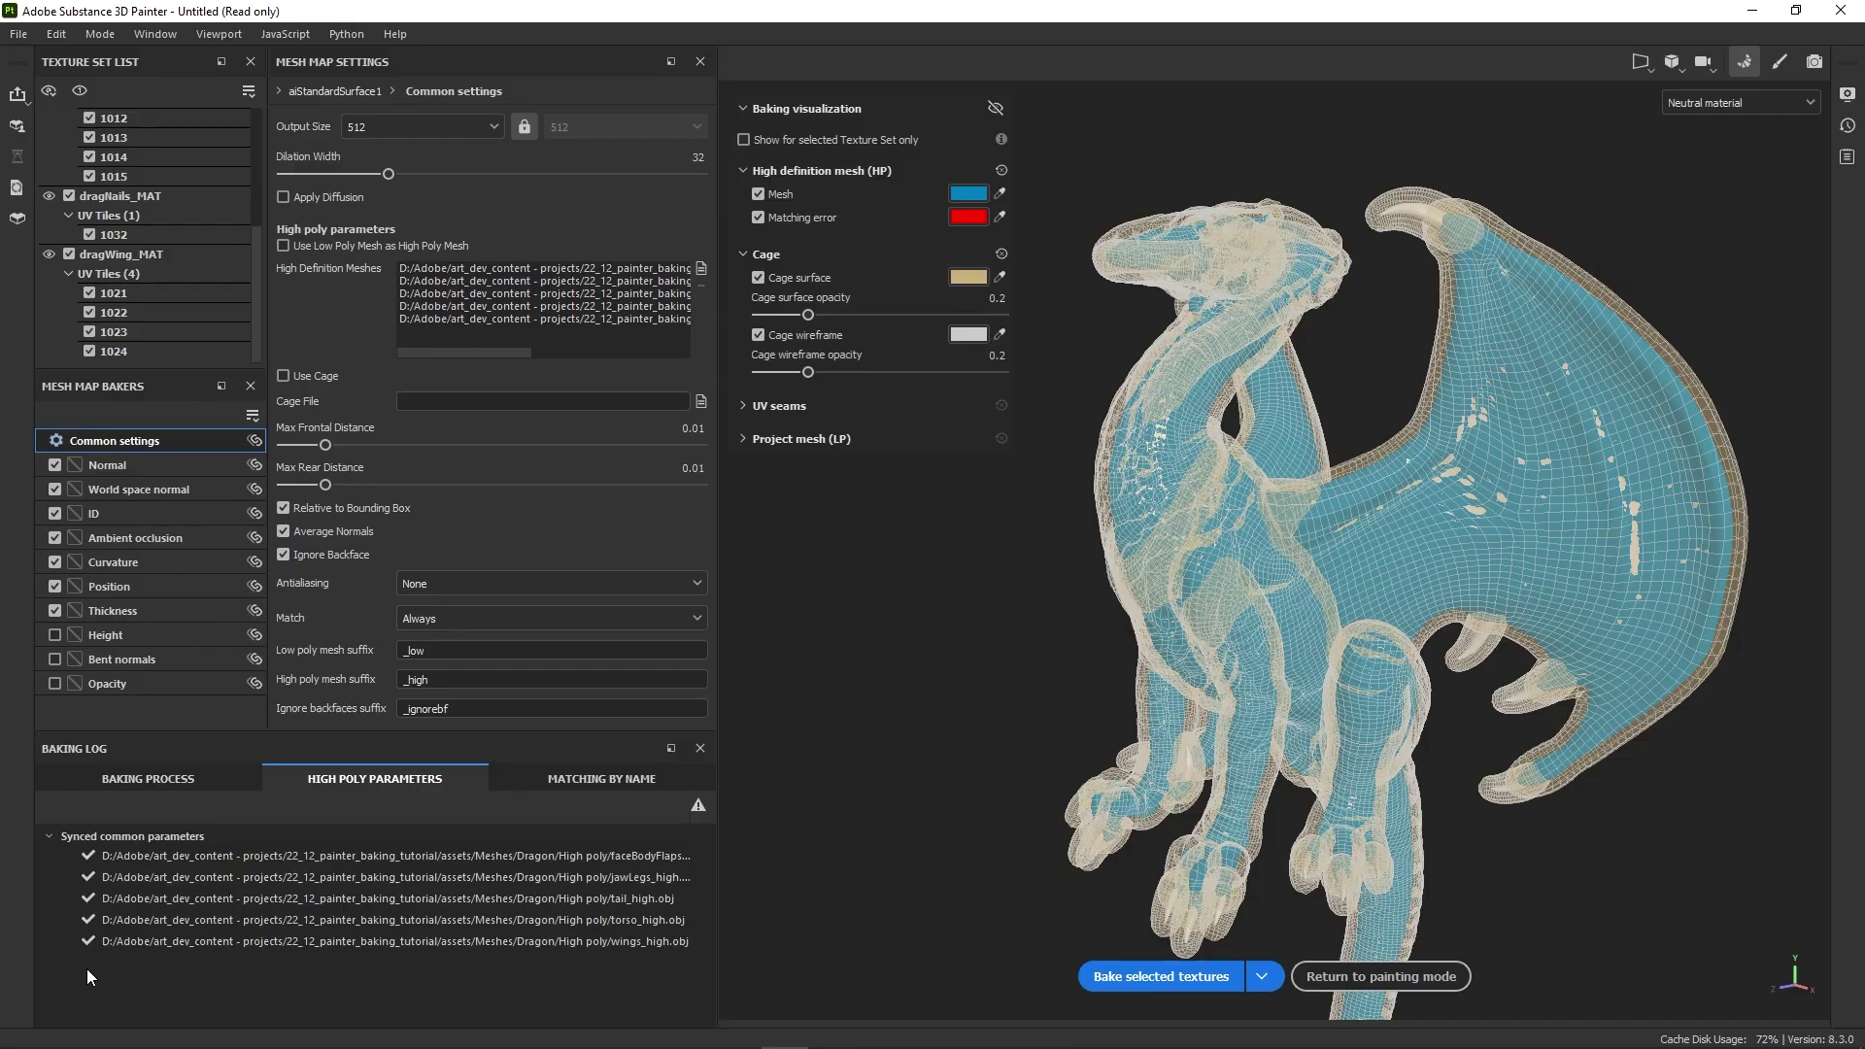
left_click_drag(1355, 491, 1448, 369, "alt")
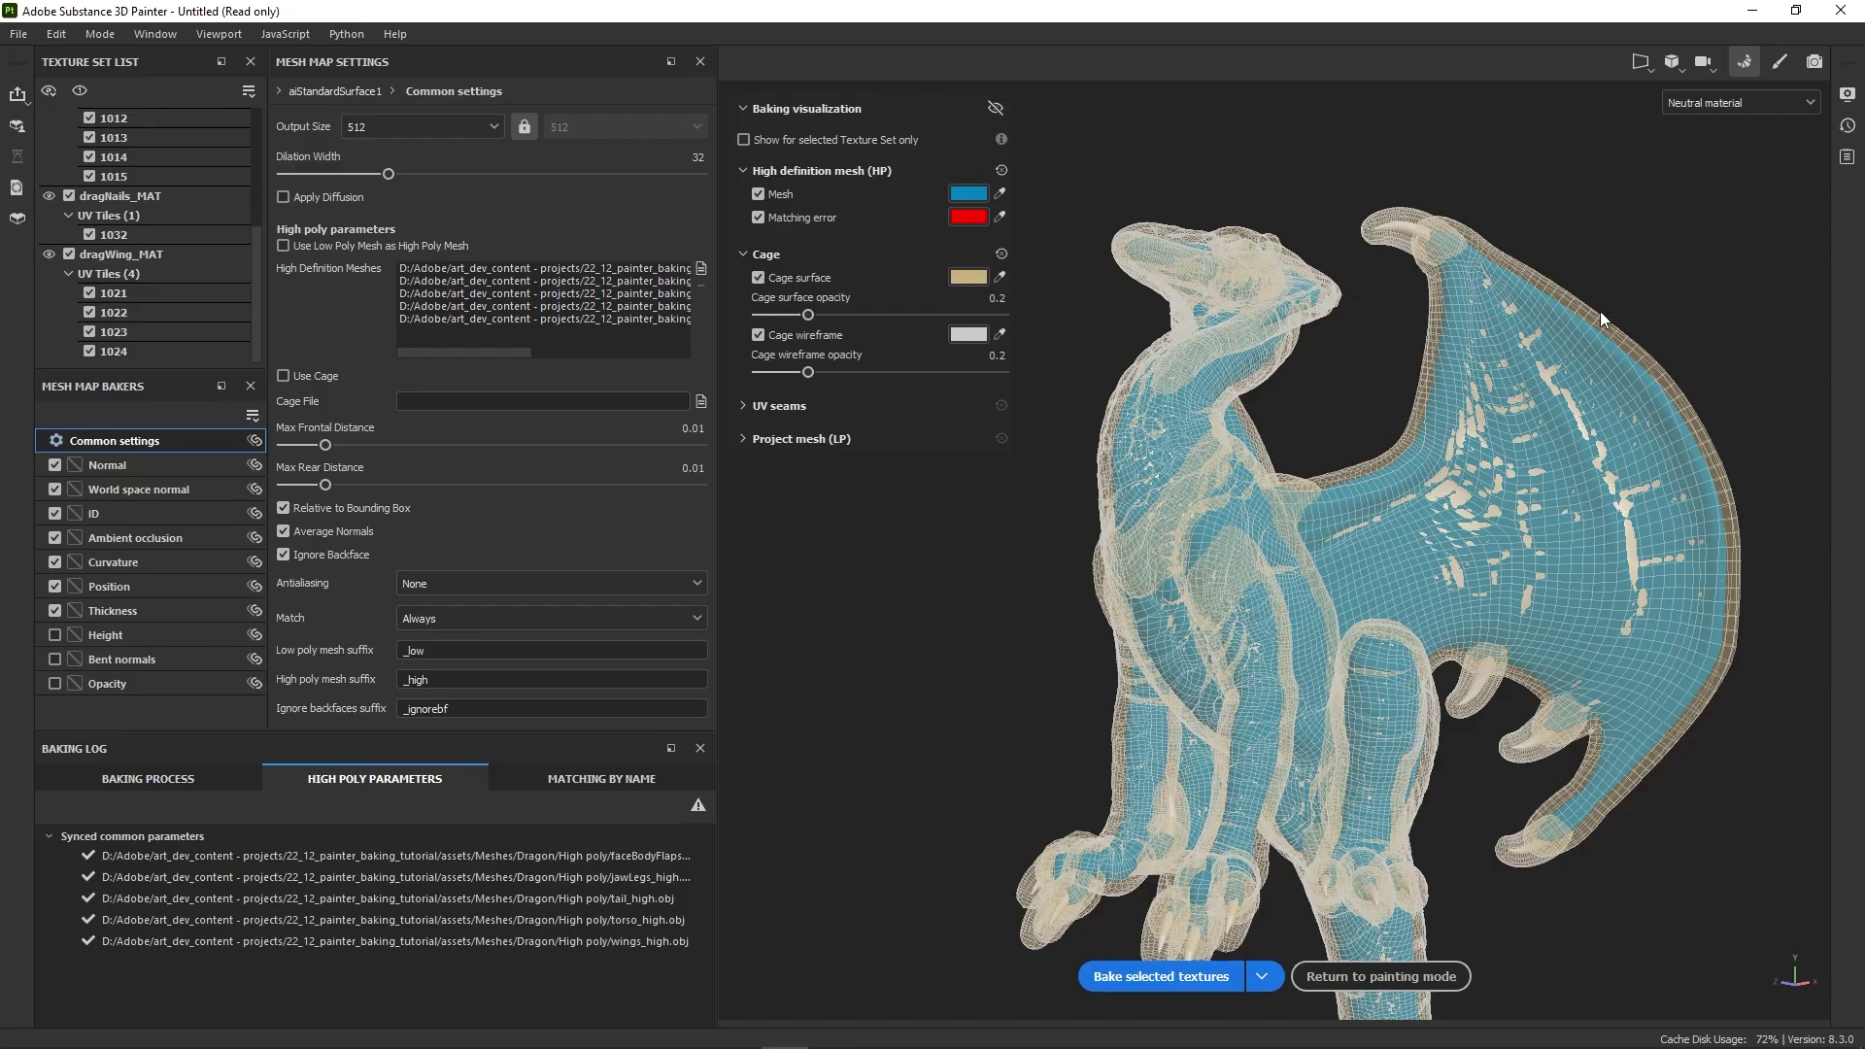
left_click_drag(1370, 276, 1166, 291, "alt")
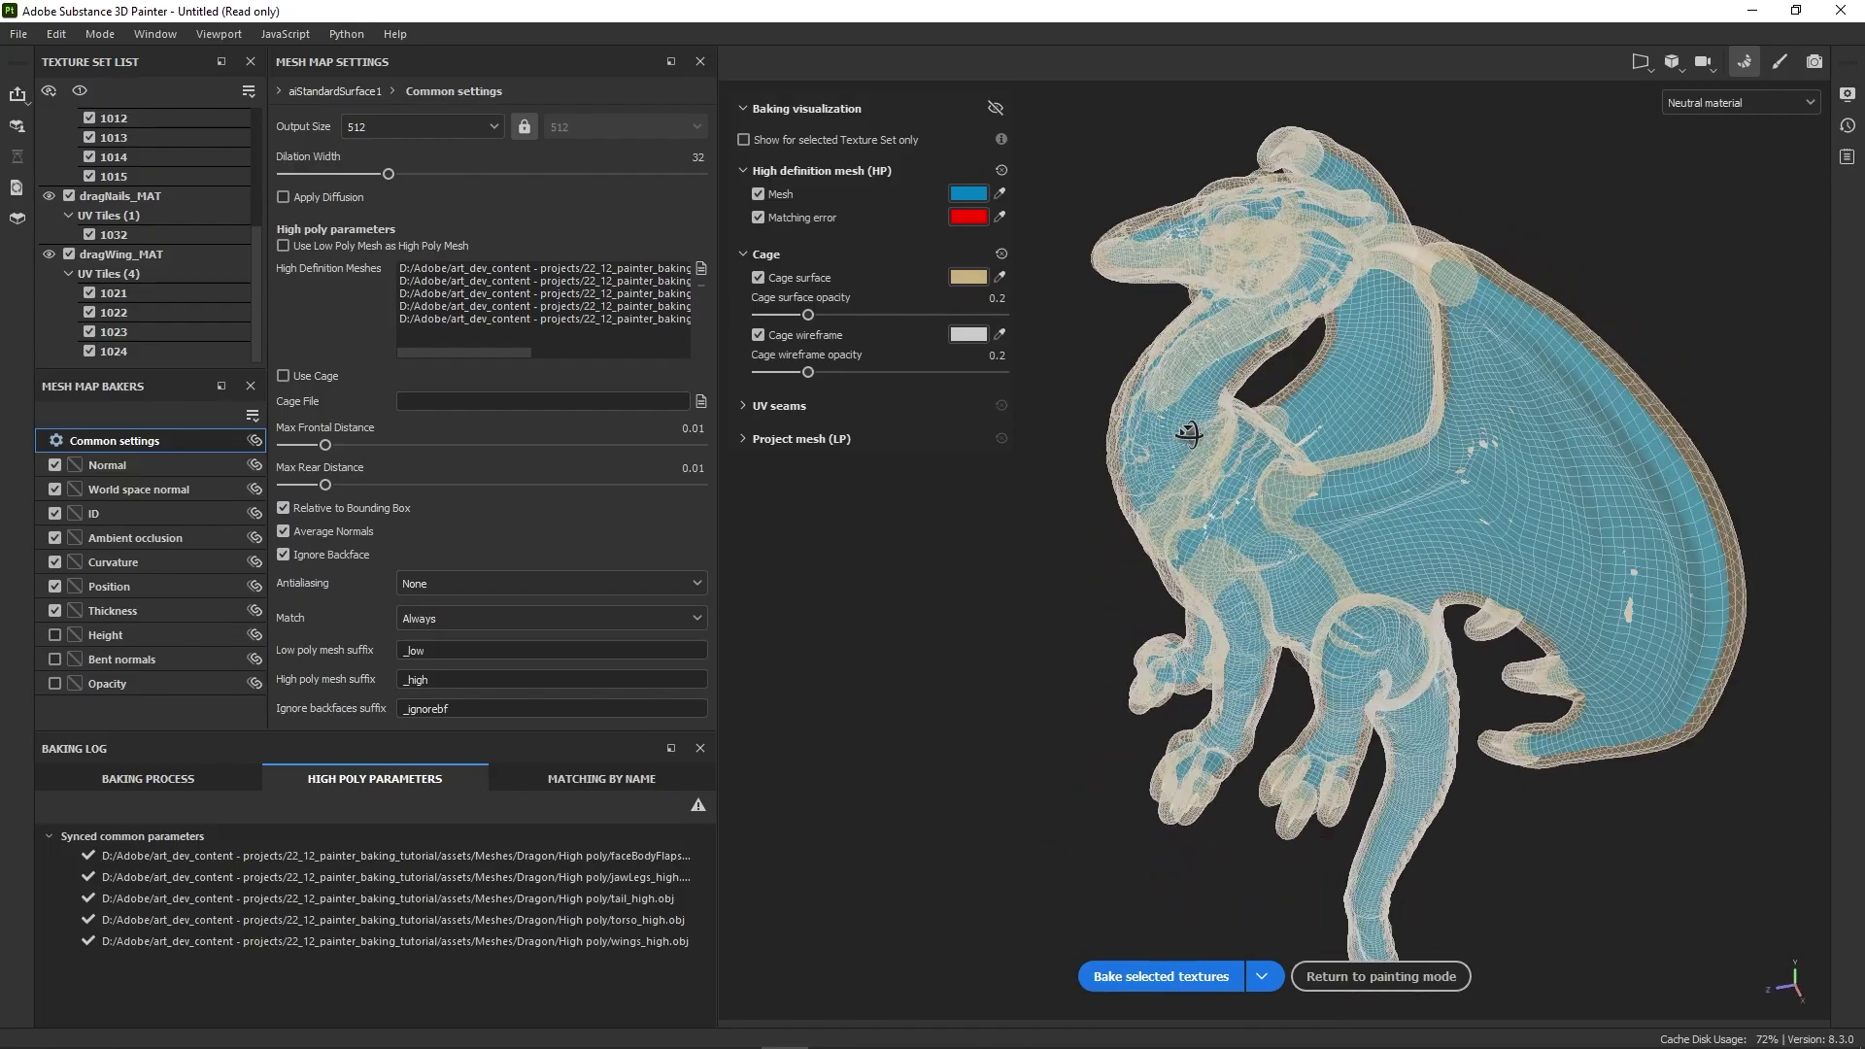
scroll(1143, 254, "up", 3)
scroll(1142, 254, "up", 3)
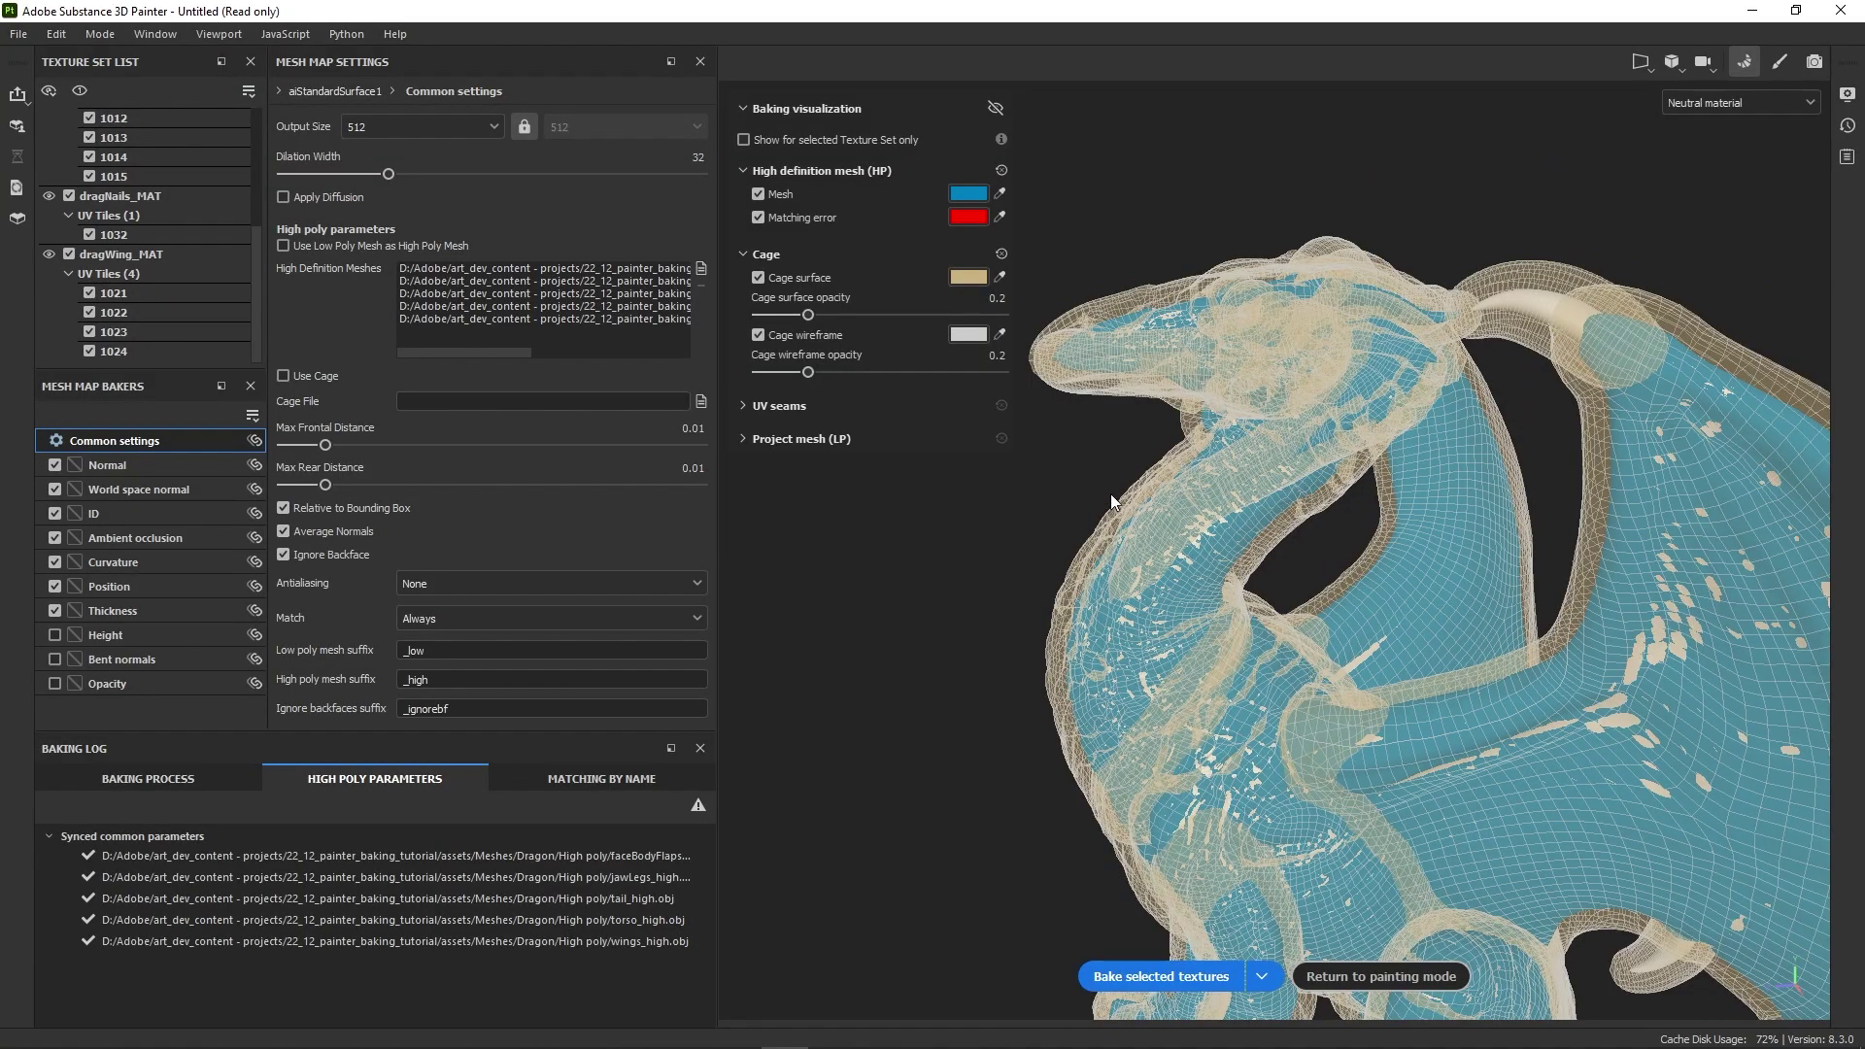
scroll(1119, 482, "down", 3)
scroll(1119, 482, "up", 4)
middle_click_drag(1119, 481, 1150, 469)
left_click_drag(1150, 469, 1166, 507, "alt")
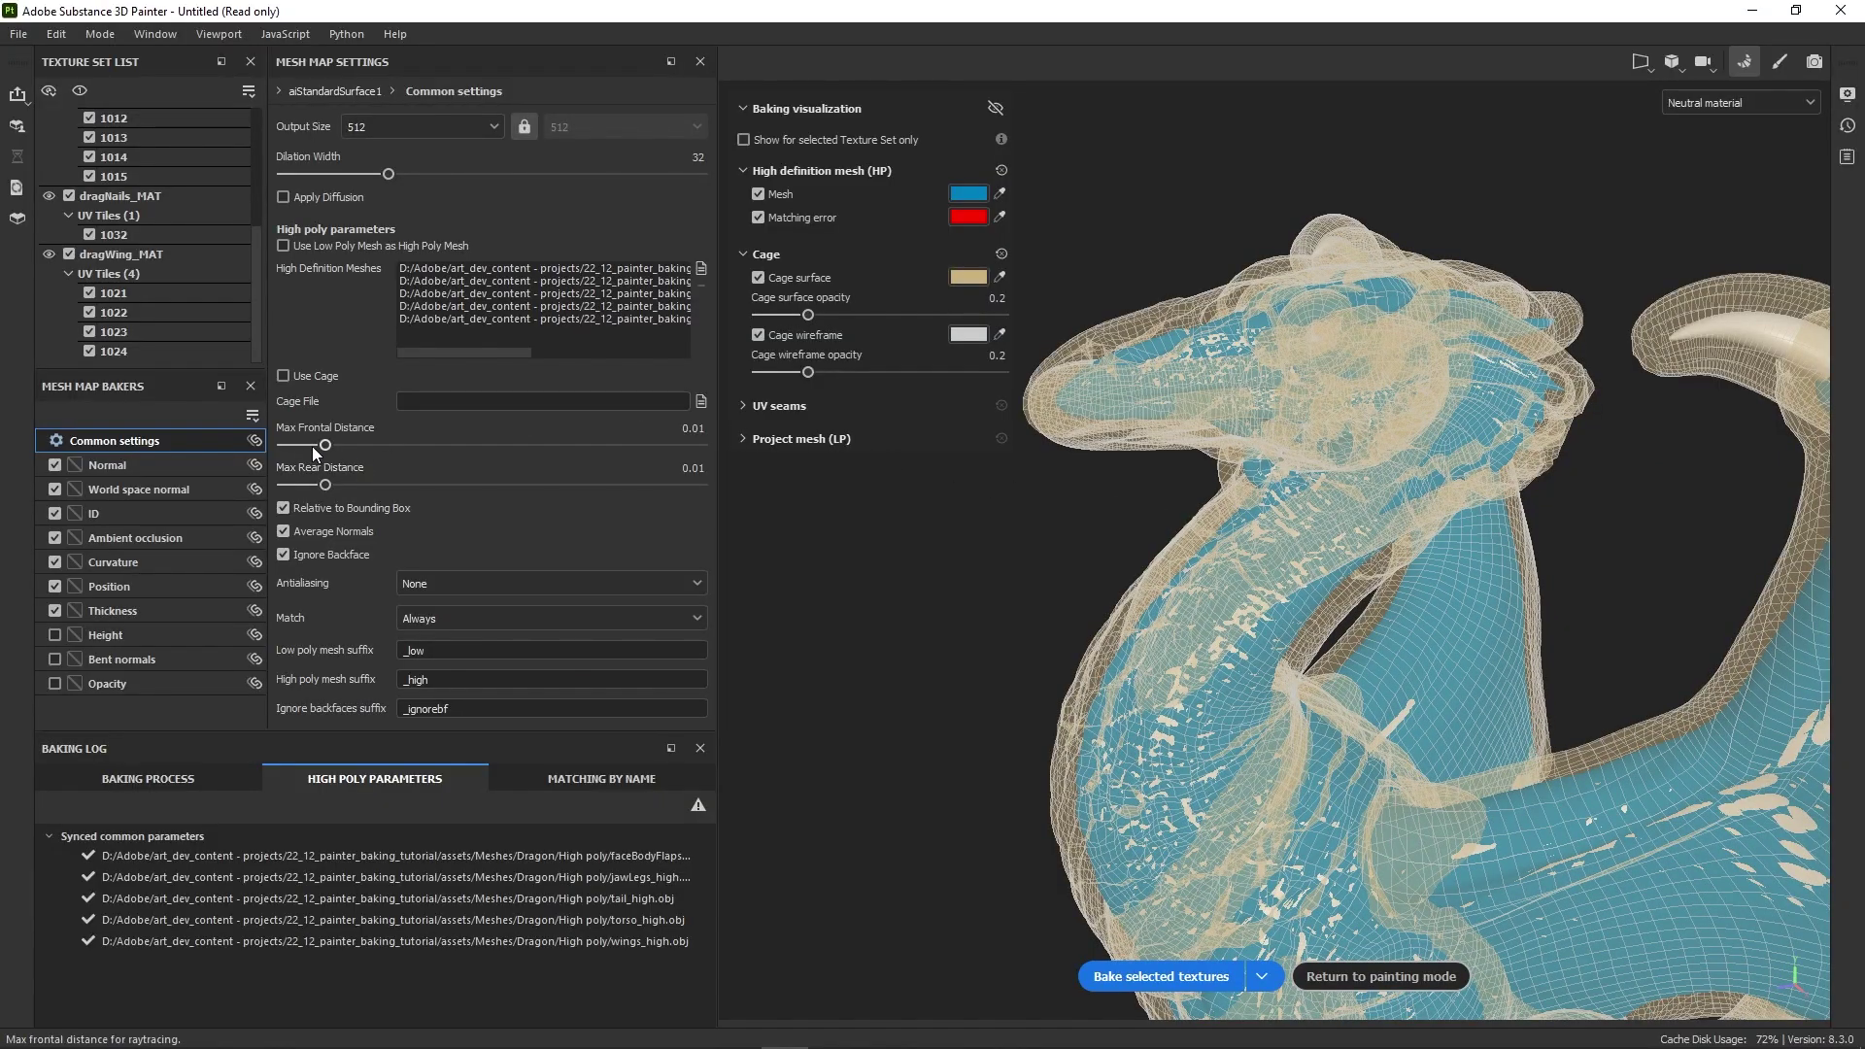
- Reduce the Max Frontal Distance to 0.0016 and check how the cage fits around the whole dragon
left_click_drag(323, 445, 294, 447)
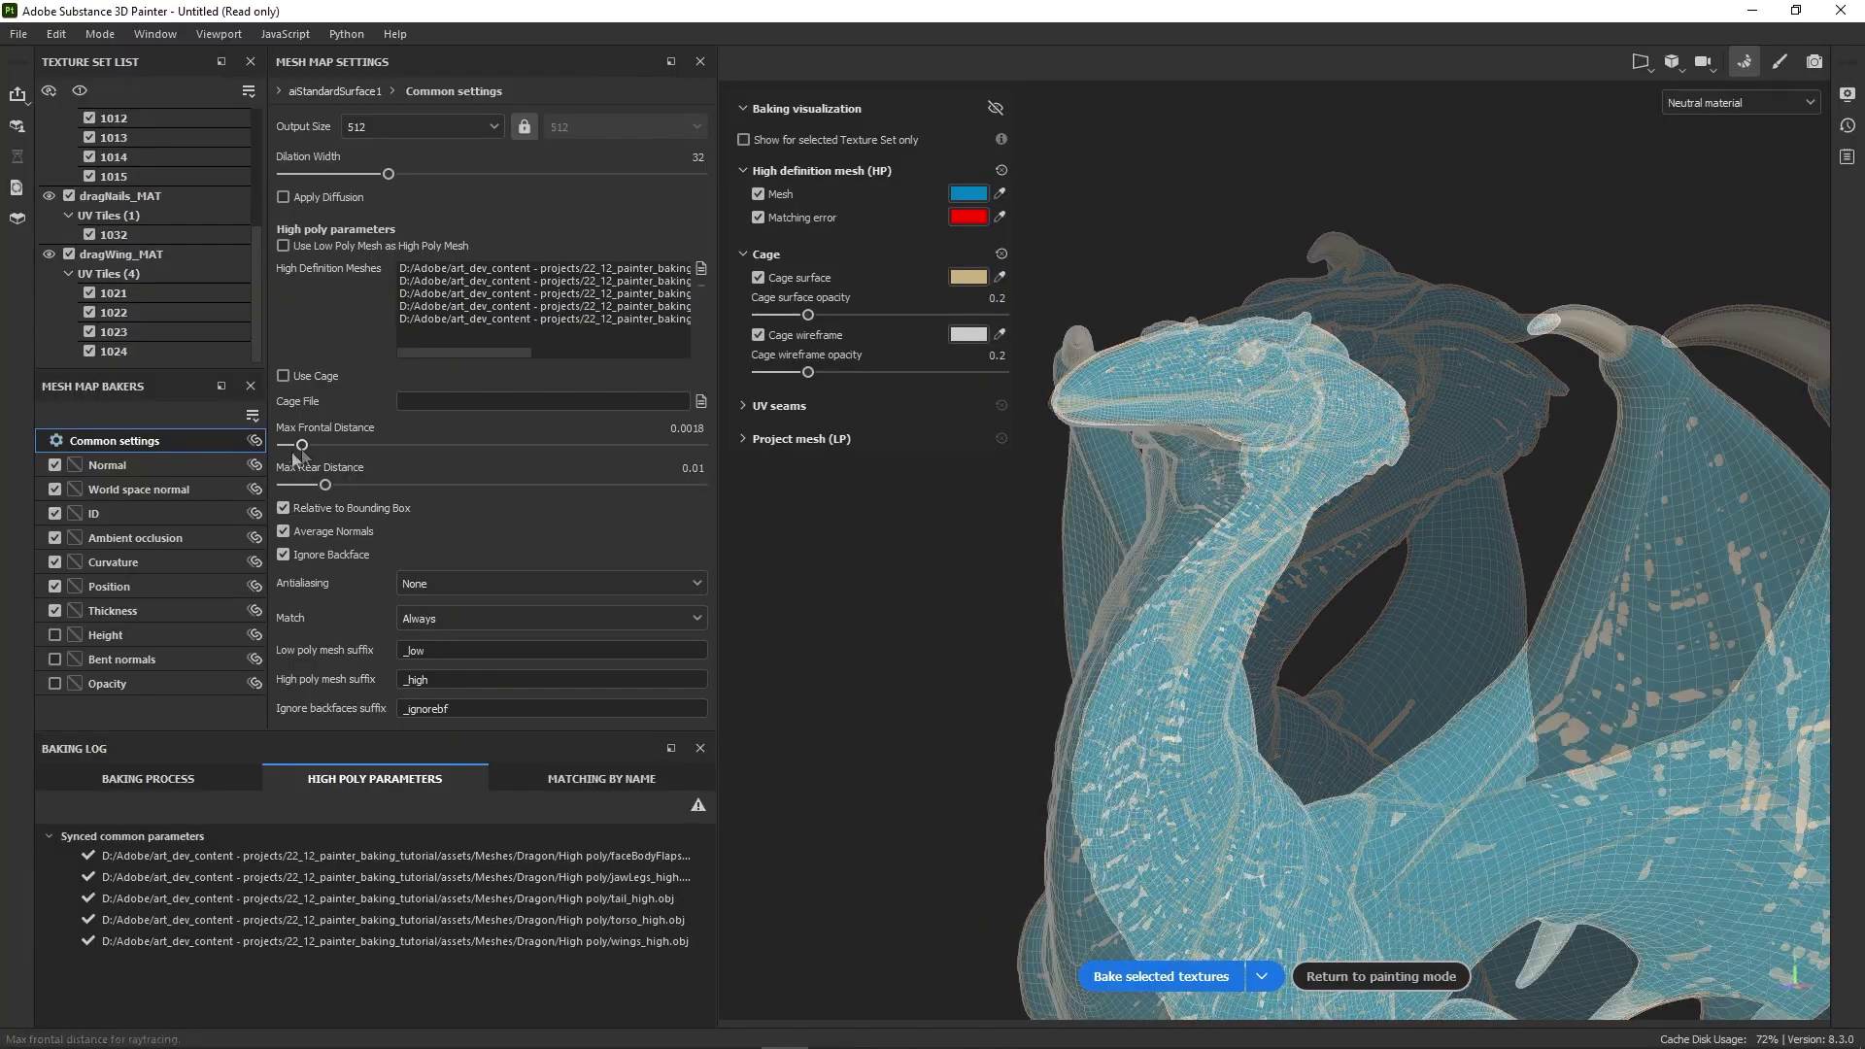
left_click_drag(294, 443, 300, 447)
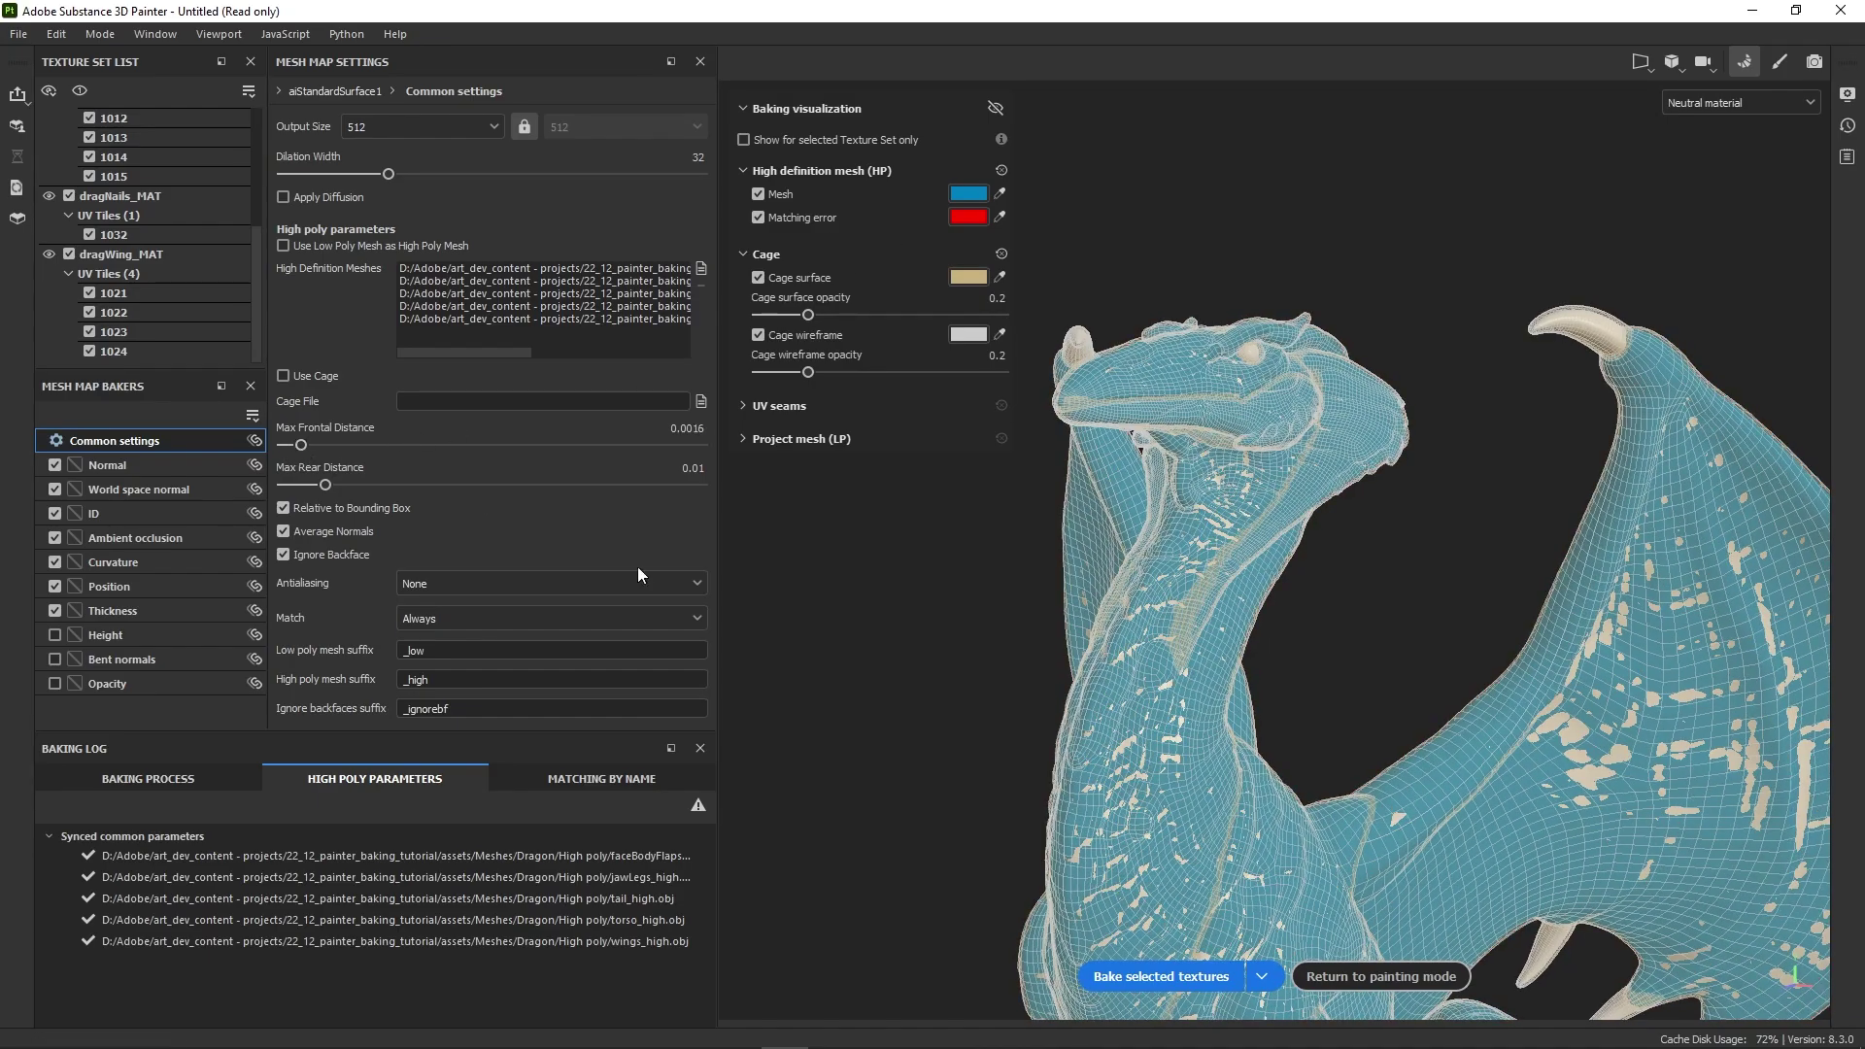
left_click_drag(1178, 754, 1527, 474, "alt")
left_click_drag(1251, 583, 1814, 683, "alt")
key("f")
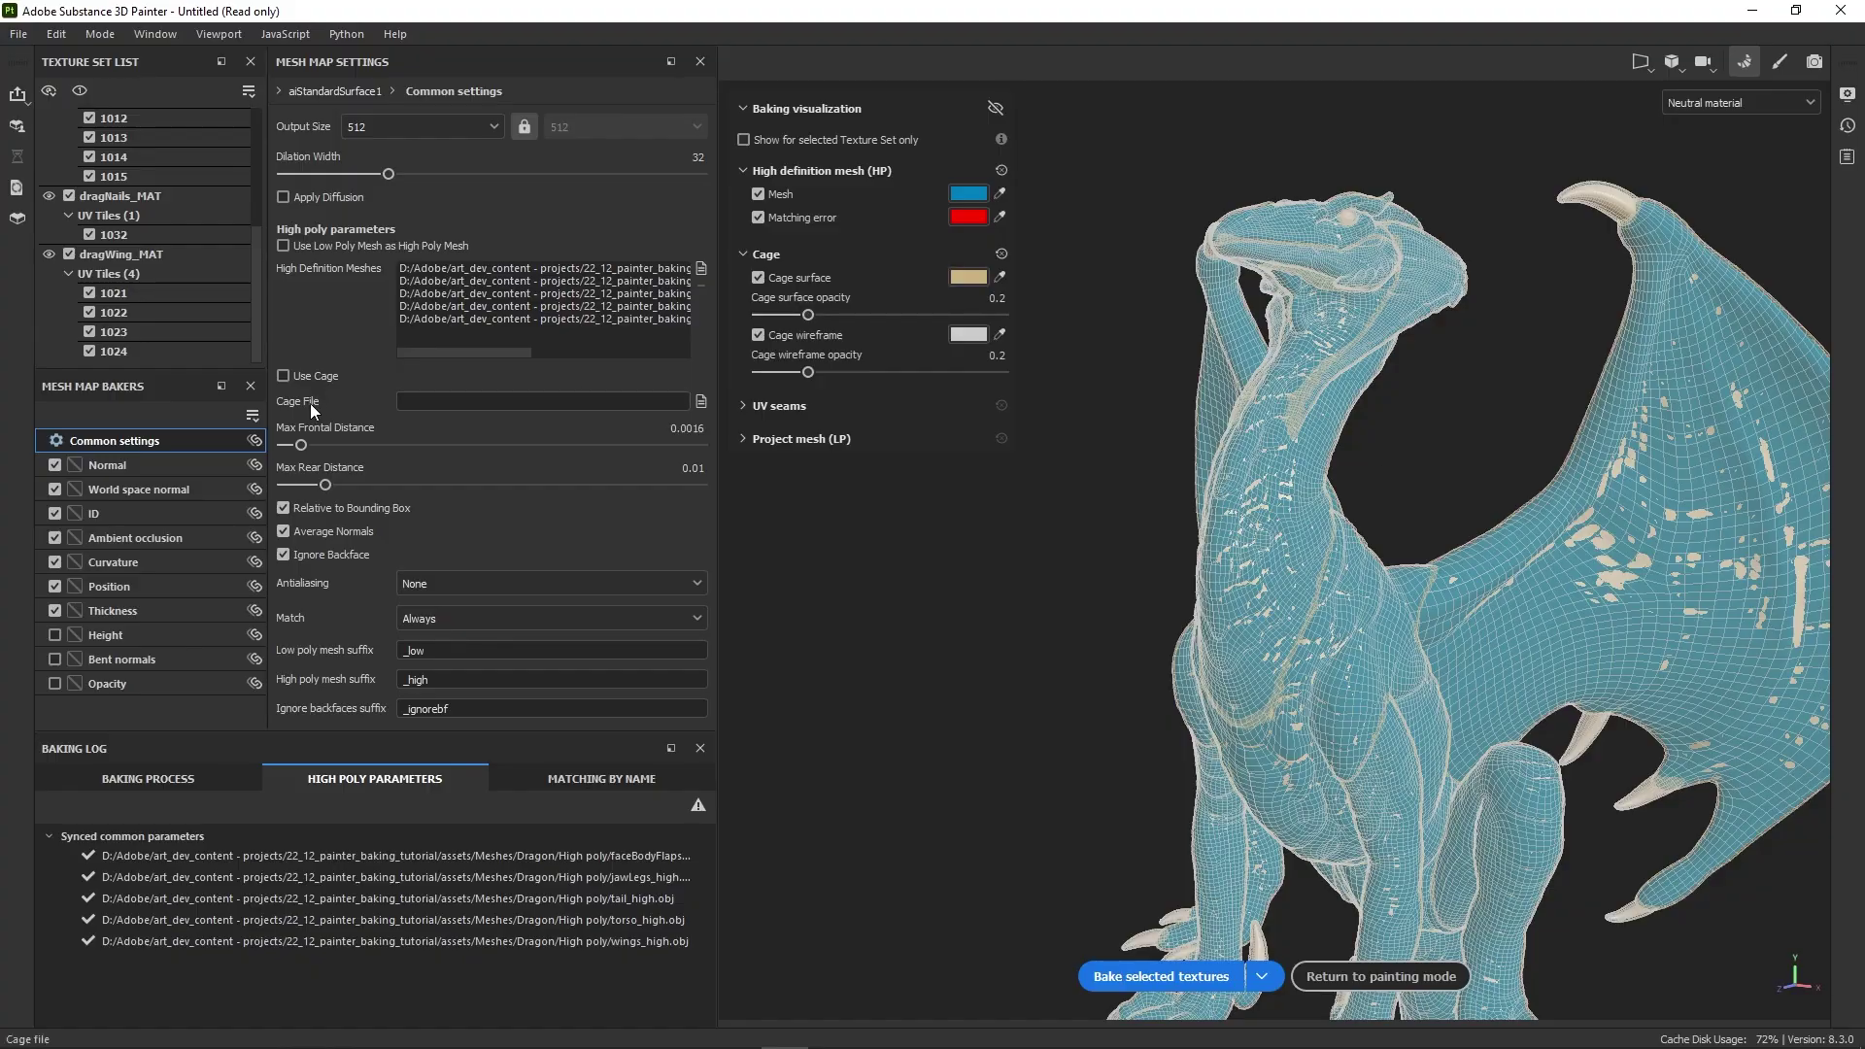
- Undo the Max Frontal Distance adjustment and set the distance to about 0.0012 for a tighter cage
left_click_drag(299, 445, 300, 445)
key("ctrl+z")
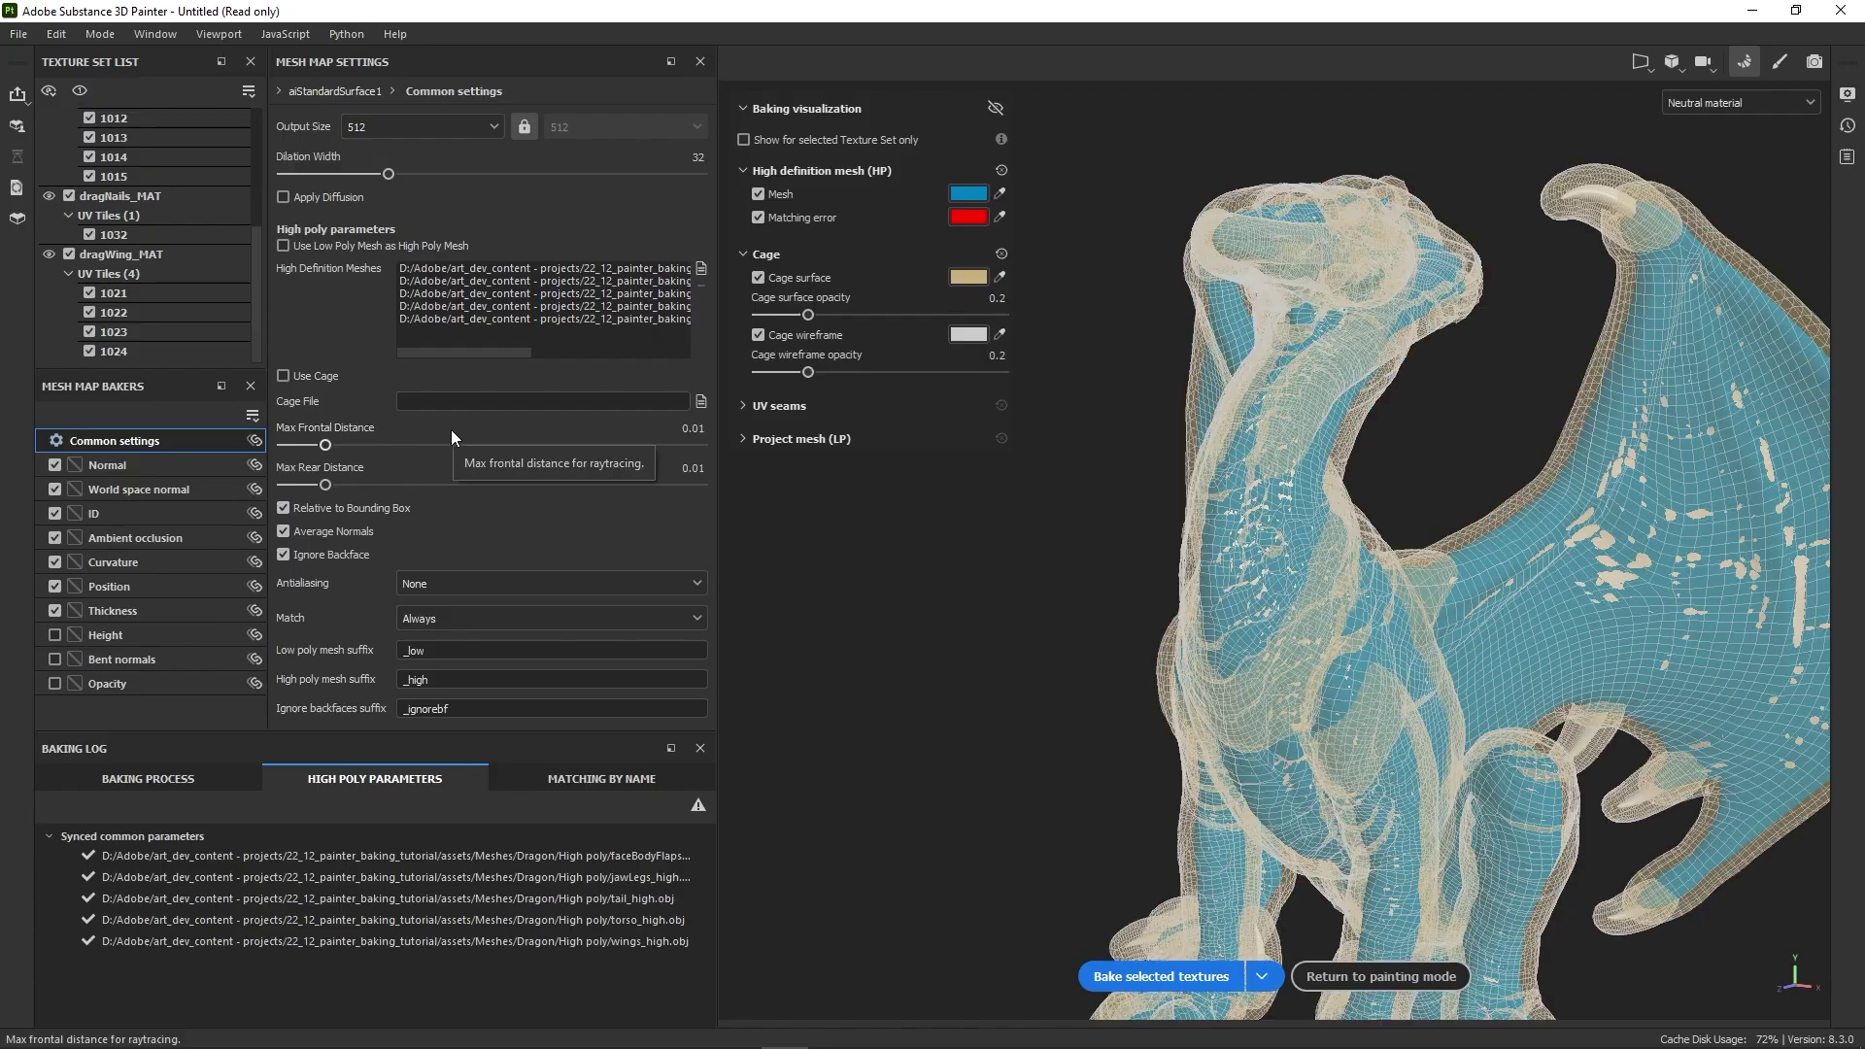
left_click_drag(325, 445, 299, 445)
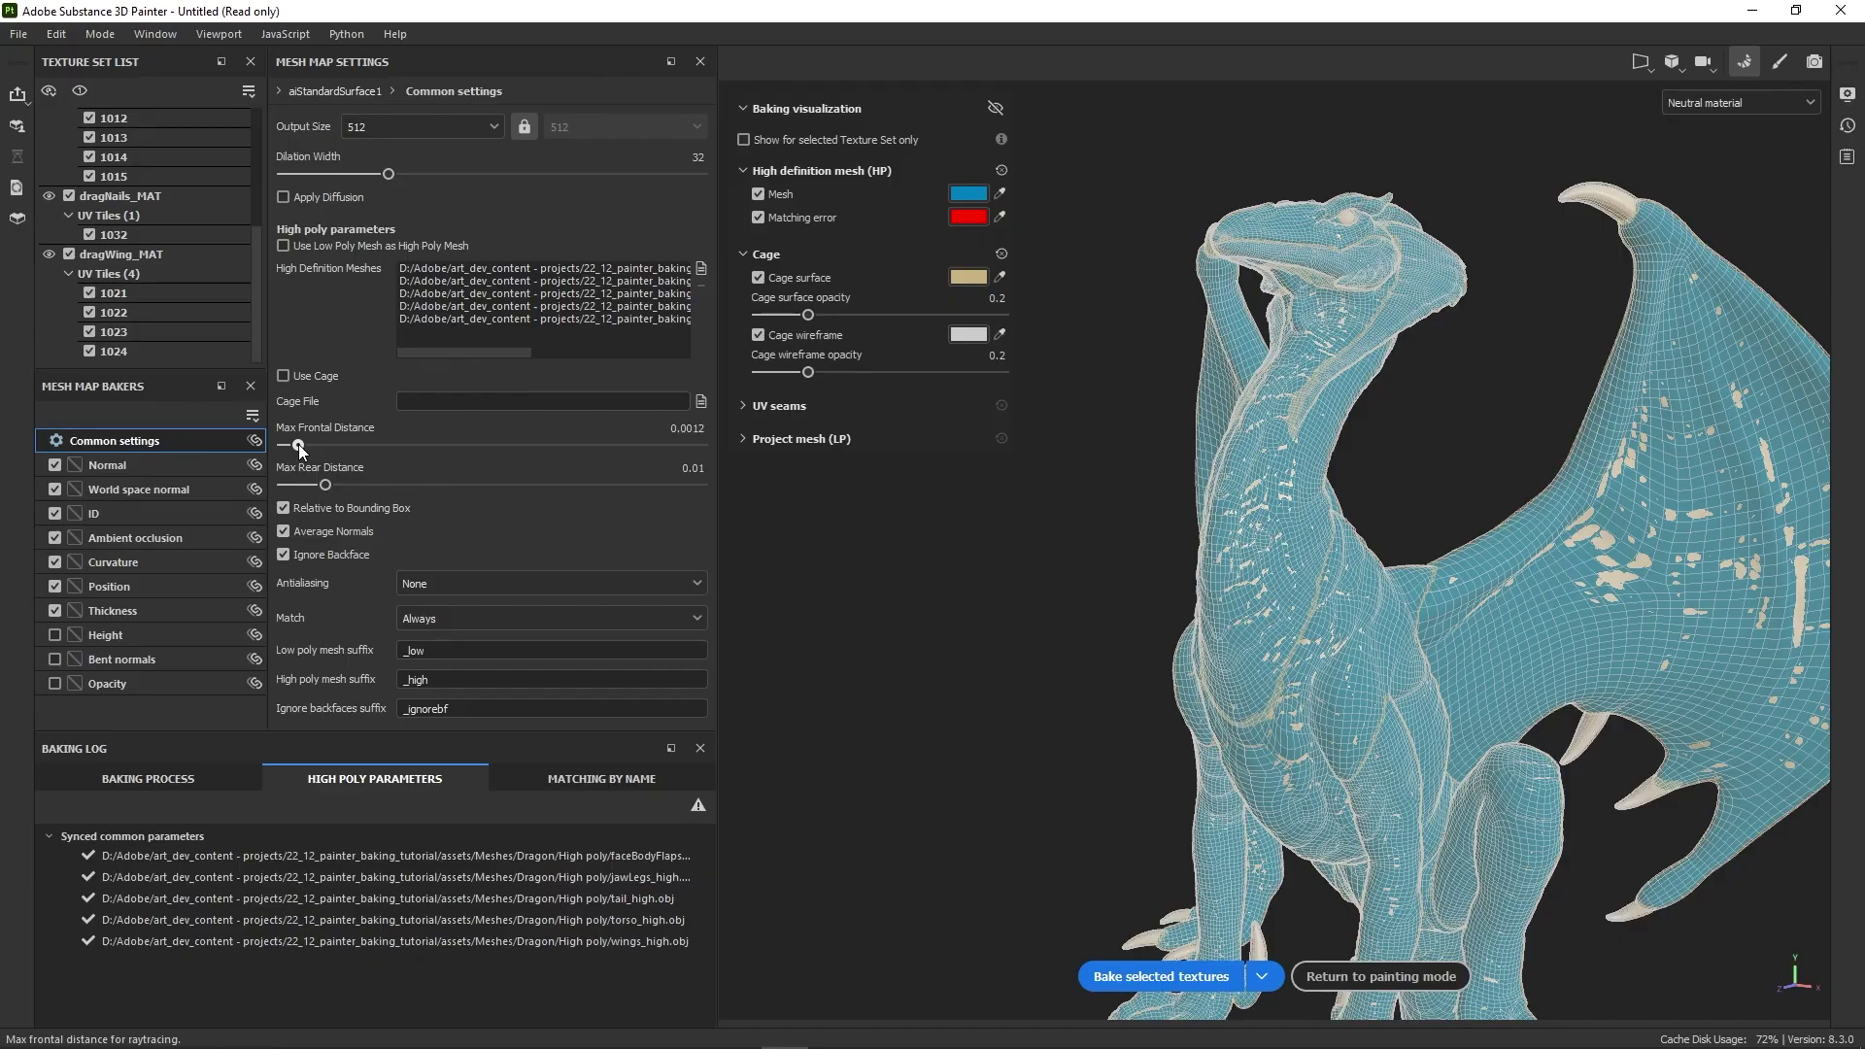
- Hide the baking meshes to examine the dragon's plain project mesh, and show them again
mouse_move(1051, 598)
left_mouse_down("alt")
mouse_move(1045, 651)
mouse_move(1041, 573)
left_mouse_up("alt")
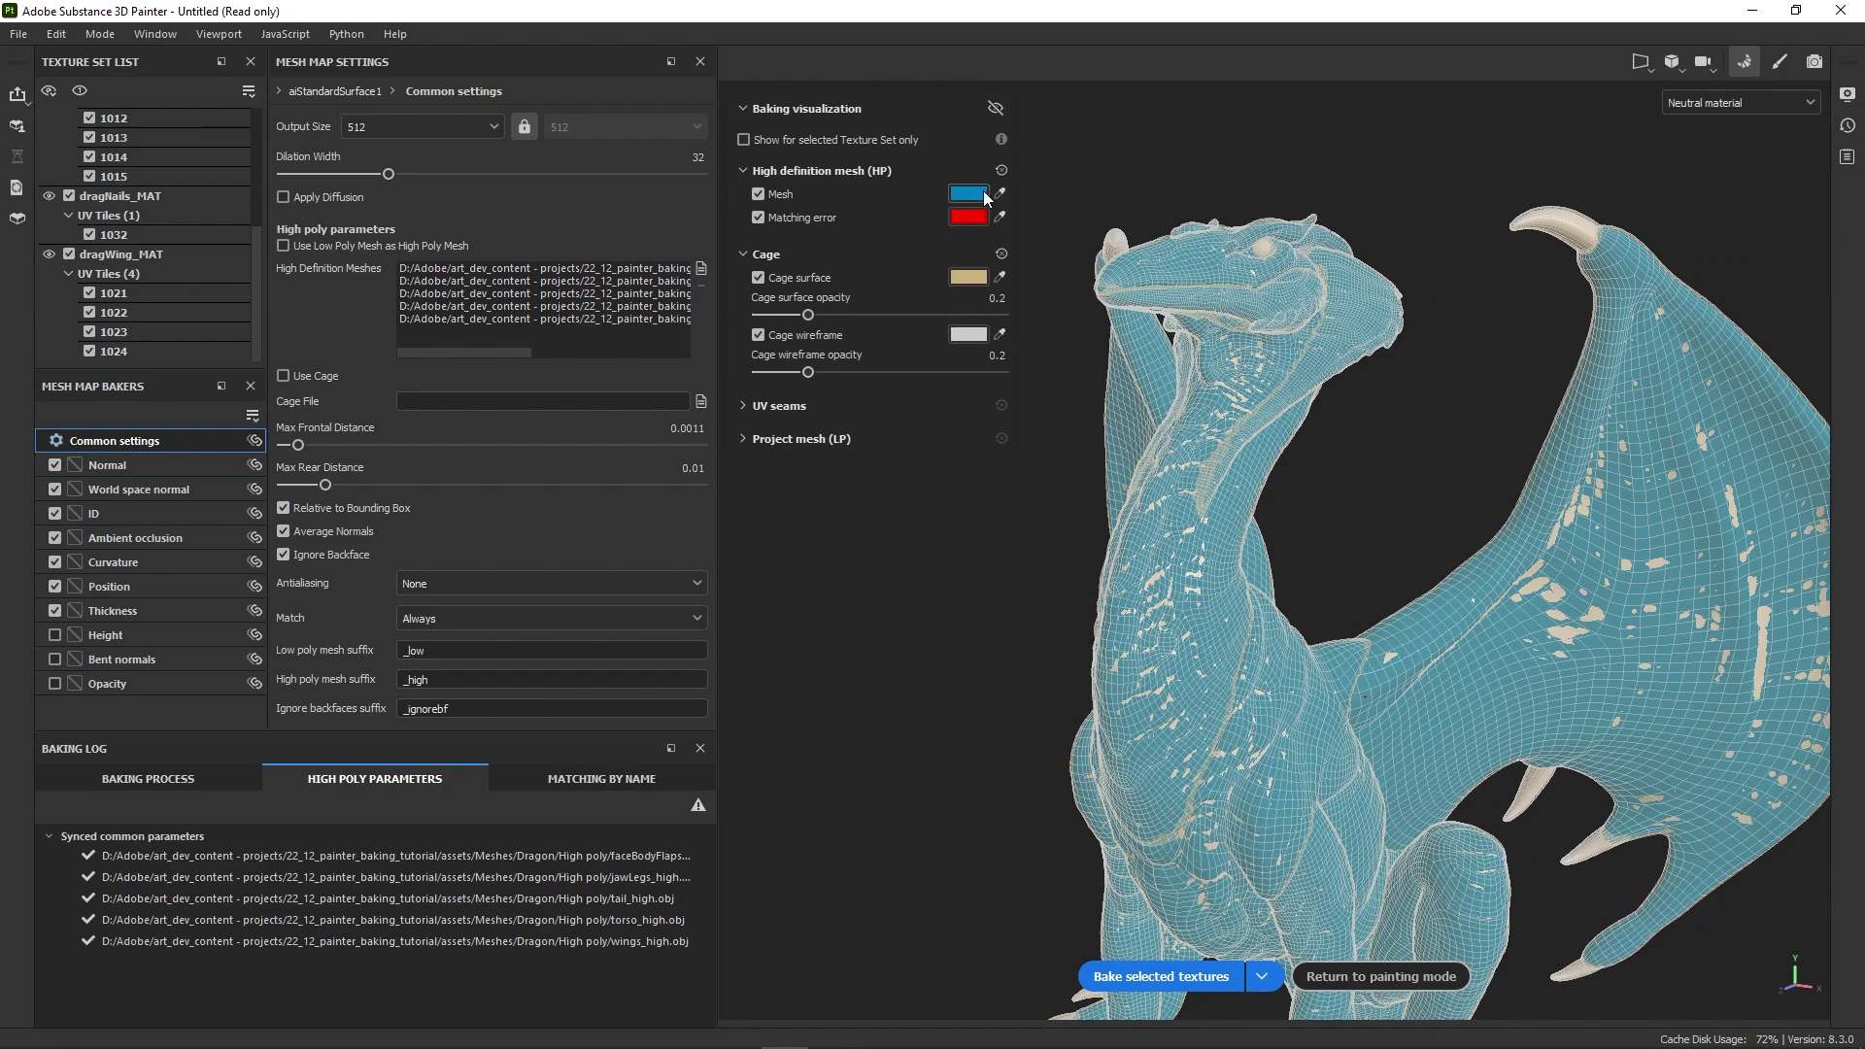
left_click(993, 109)
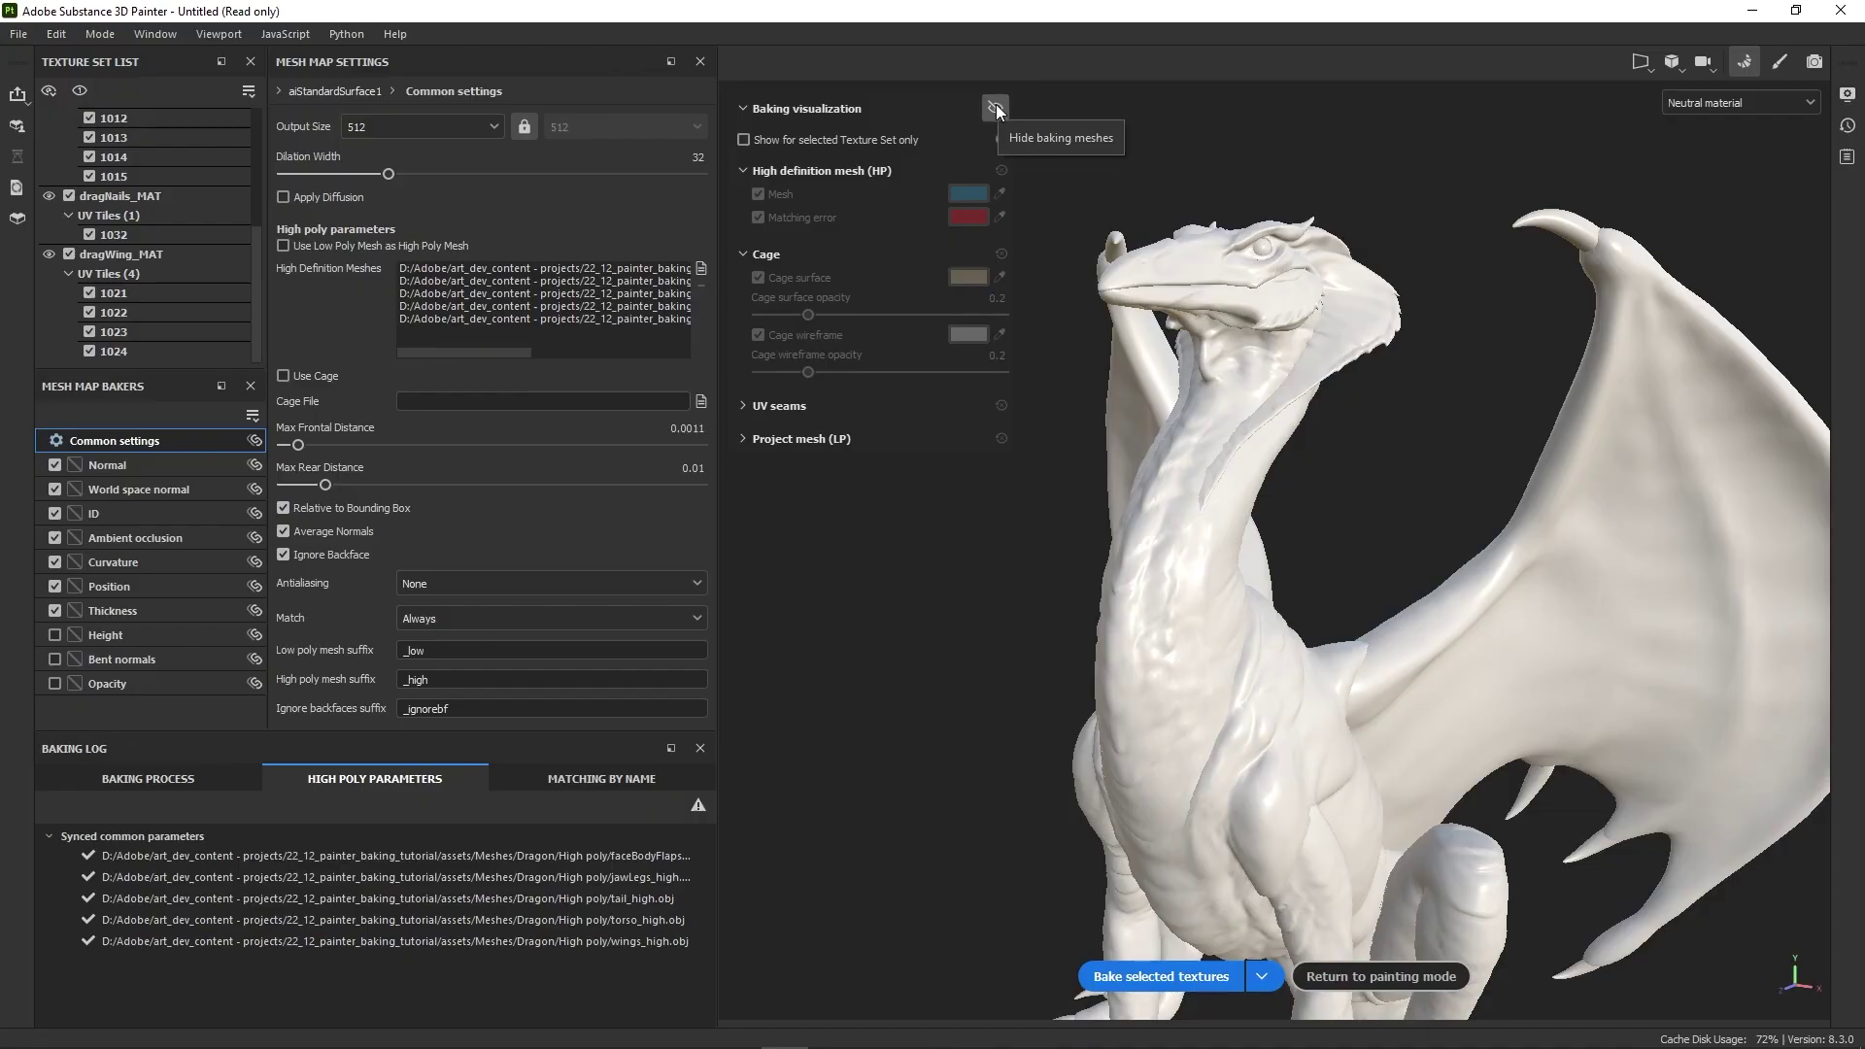
left_click_drag(1166, 418, 1229, 386, "alt")
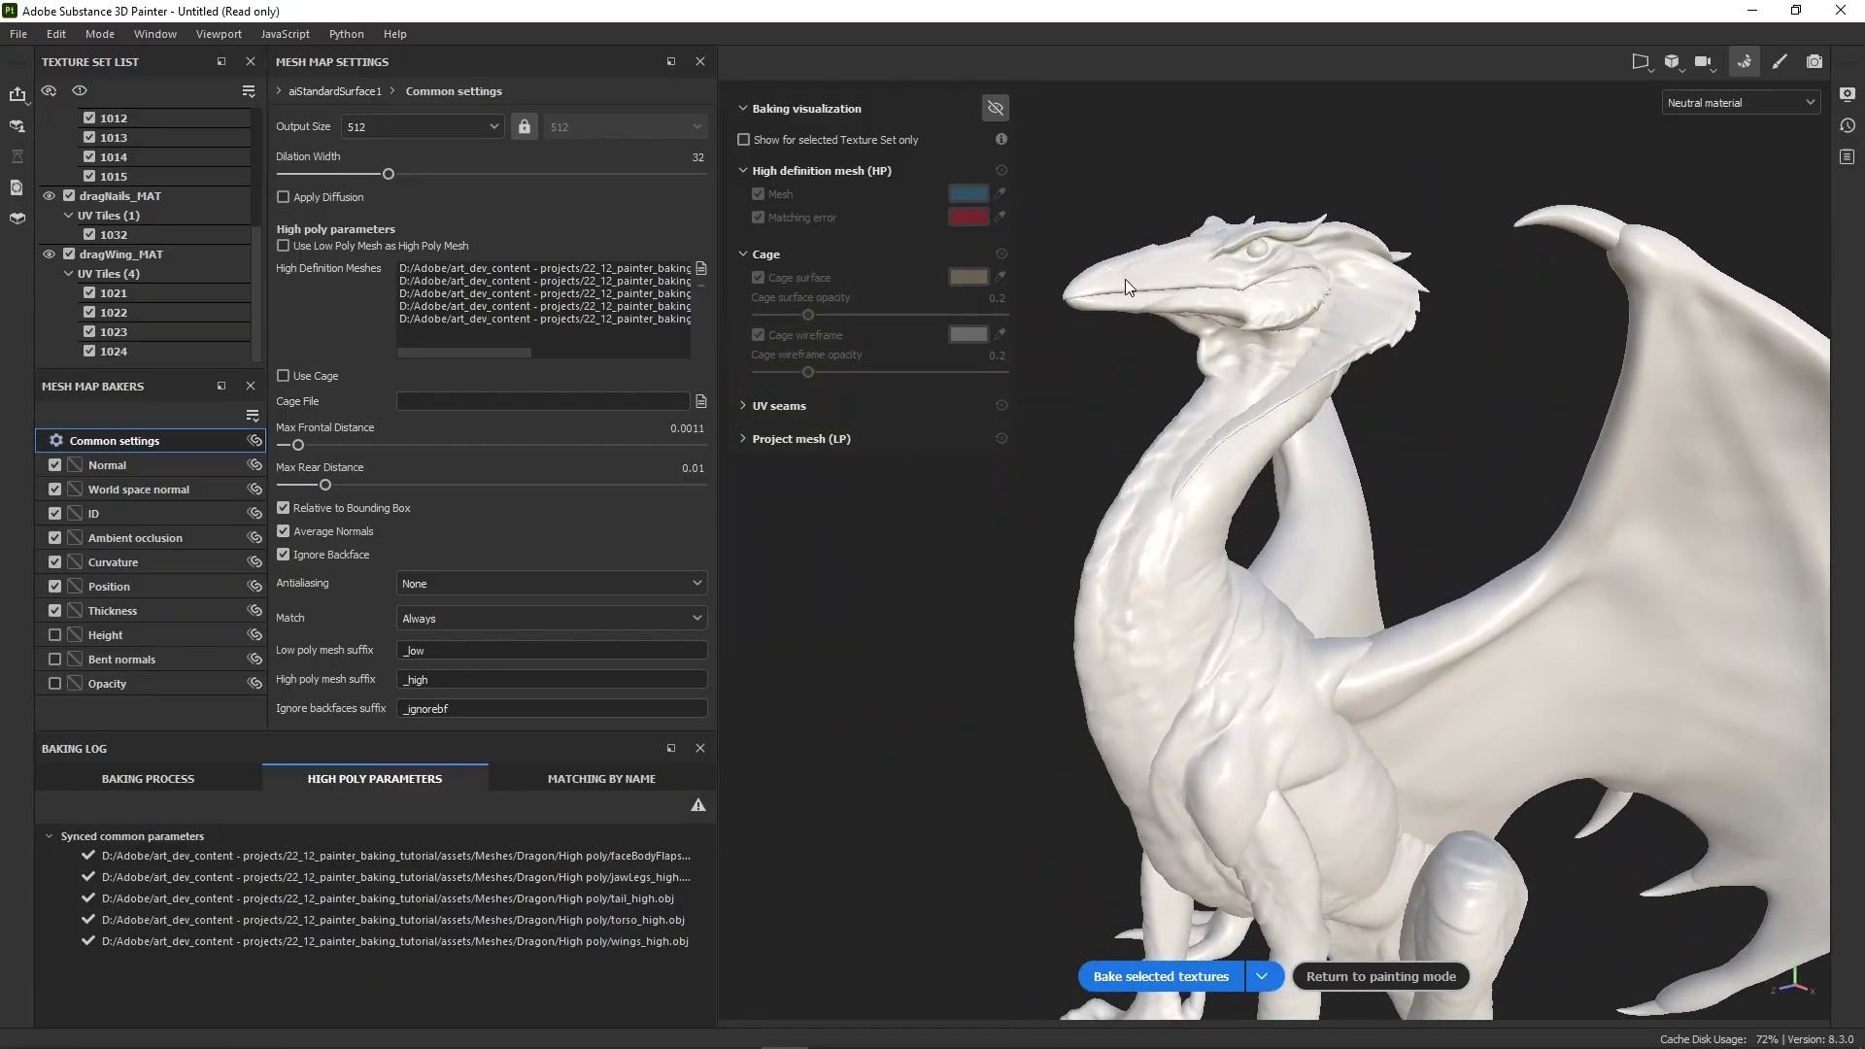
left_click(995, 108)
- Limit the baking visualization to the selected texture set, compare dragNails_MAT with dragWing_MAT, and return to showing all sets
left_click(745, 140)
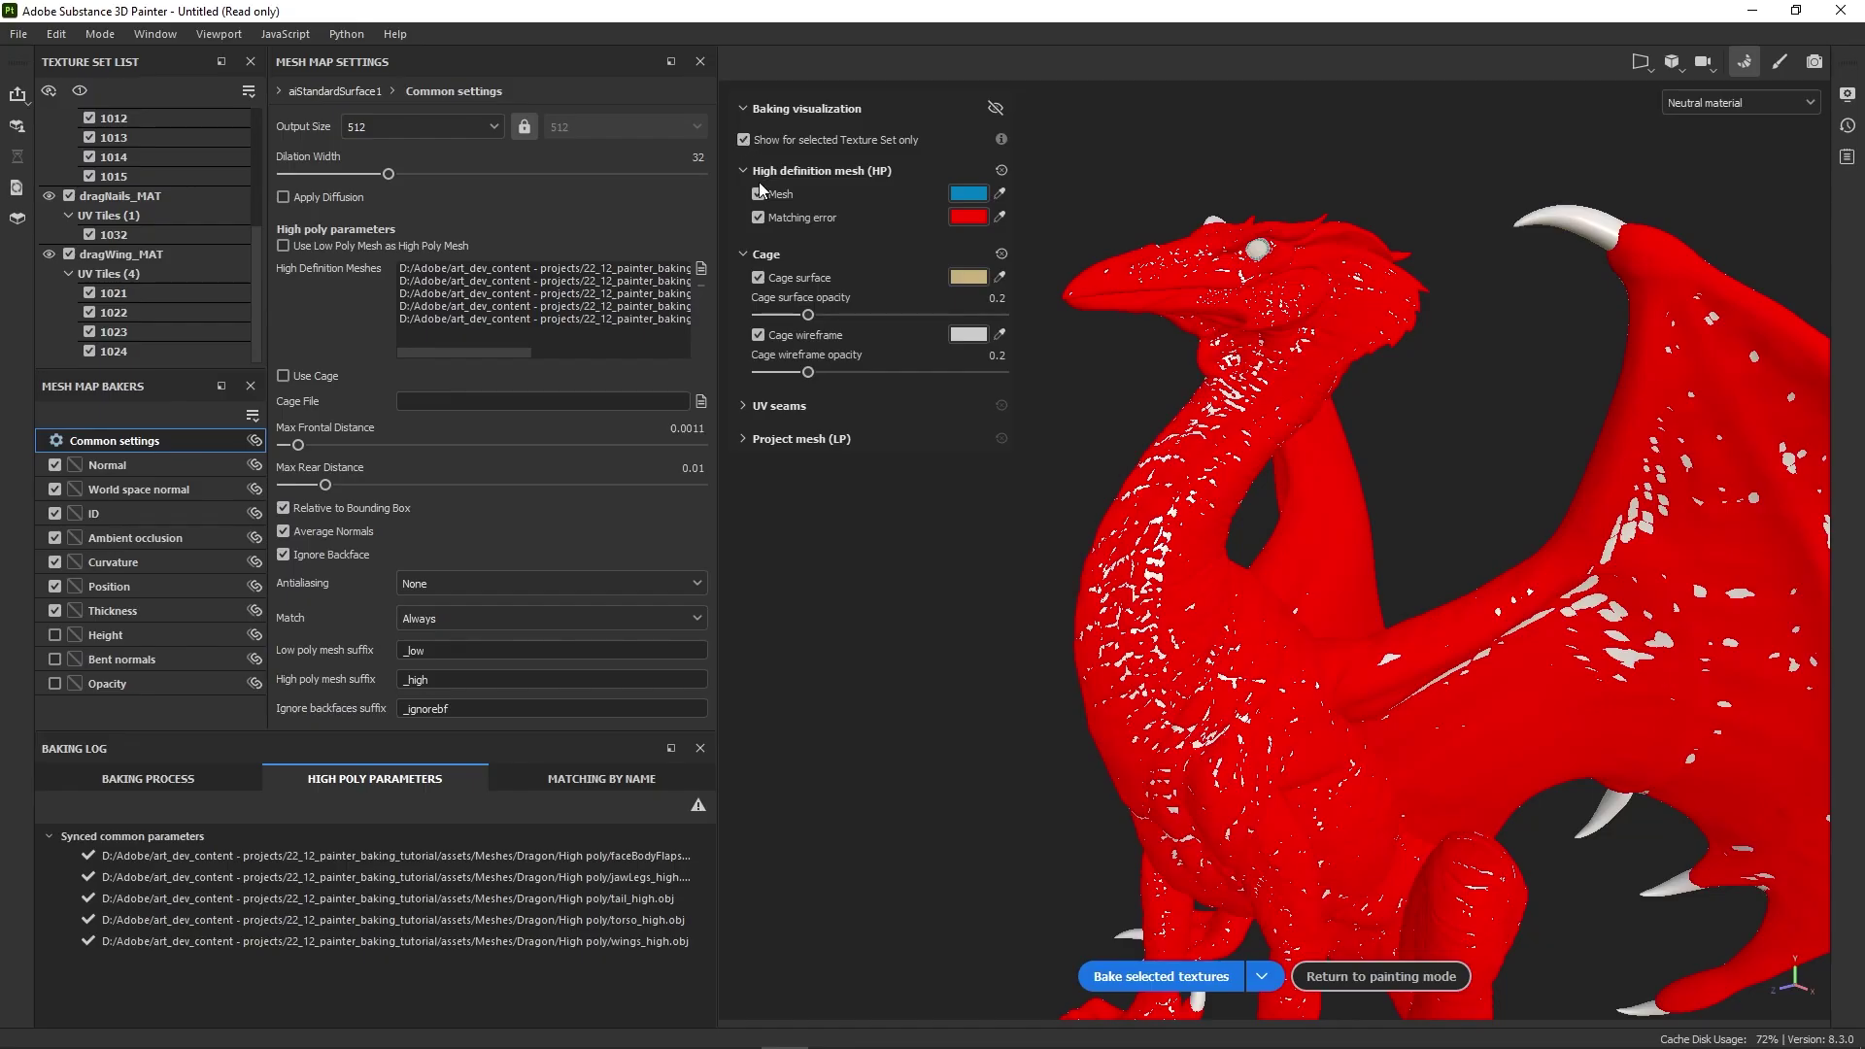
left_click(124, 196)
left_click(97, 255)
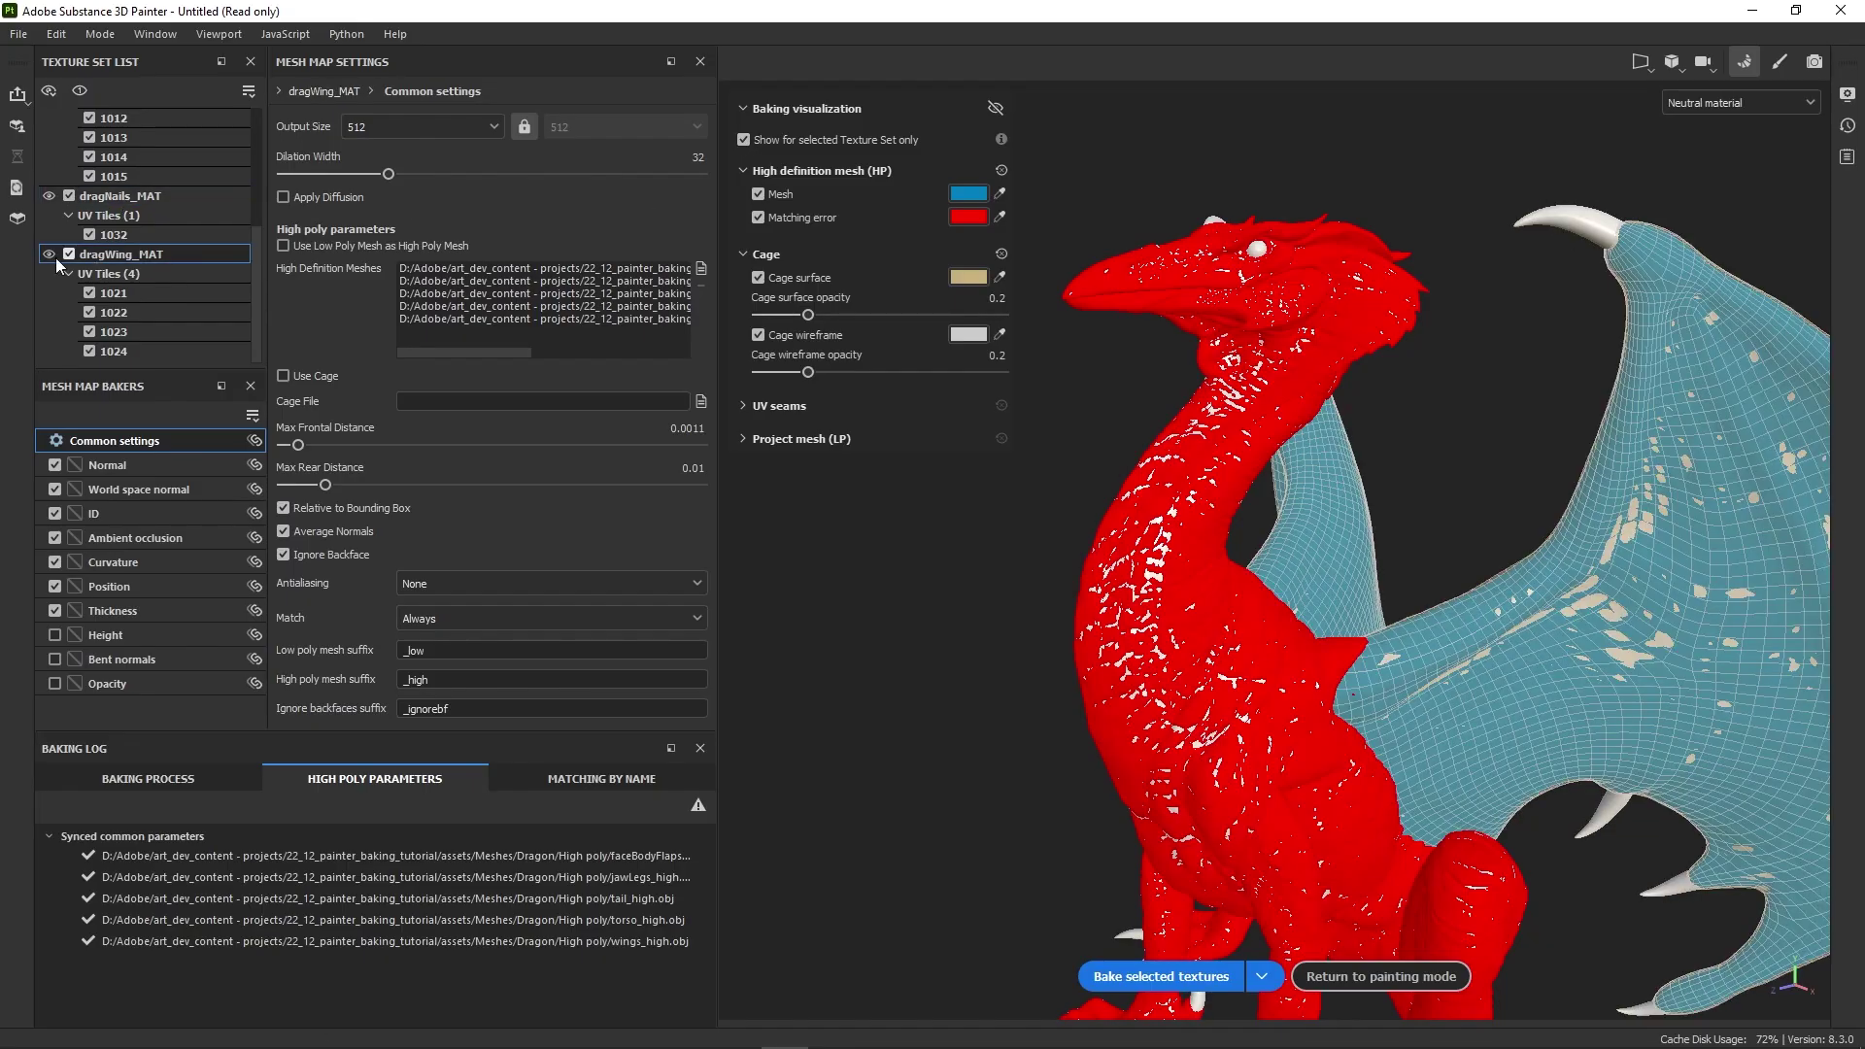
left_click(757, 217)
left_click(758, 193)
left_click_drag(1399, 619, 1716, 586, "alt")
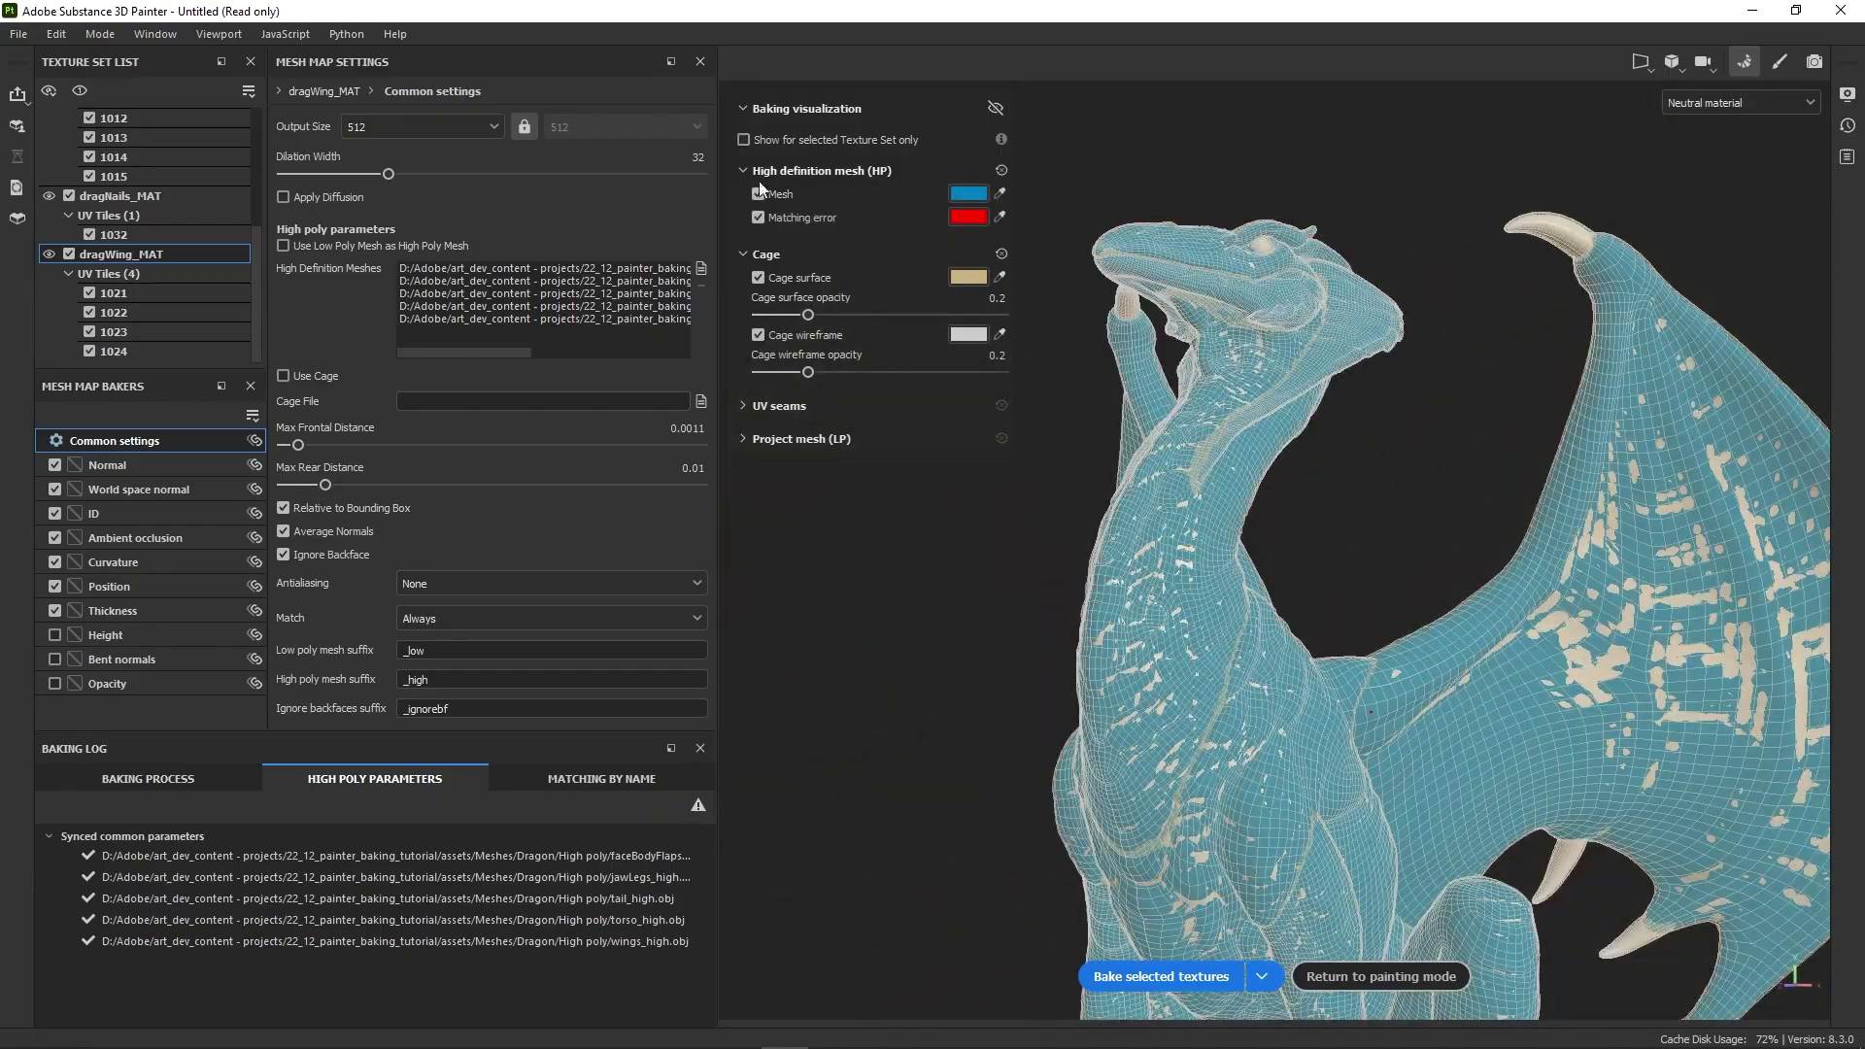
- Change the high definition mesh colour to a dark slate blue and the matching error colour to yellow
left_click(969, 193)
left_click_drag(1051, 268, 1057, 341)
left_click(956, 218)
left_click(957, 217)
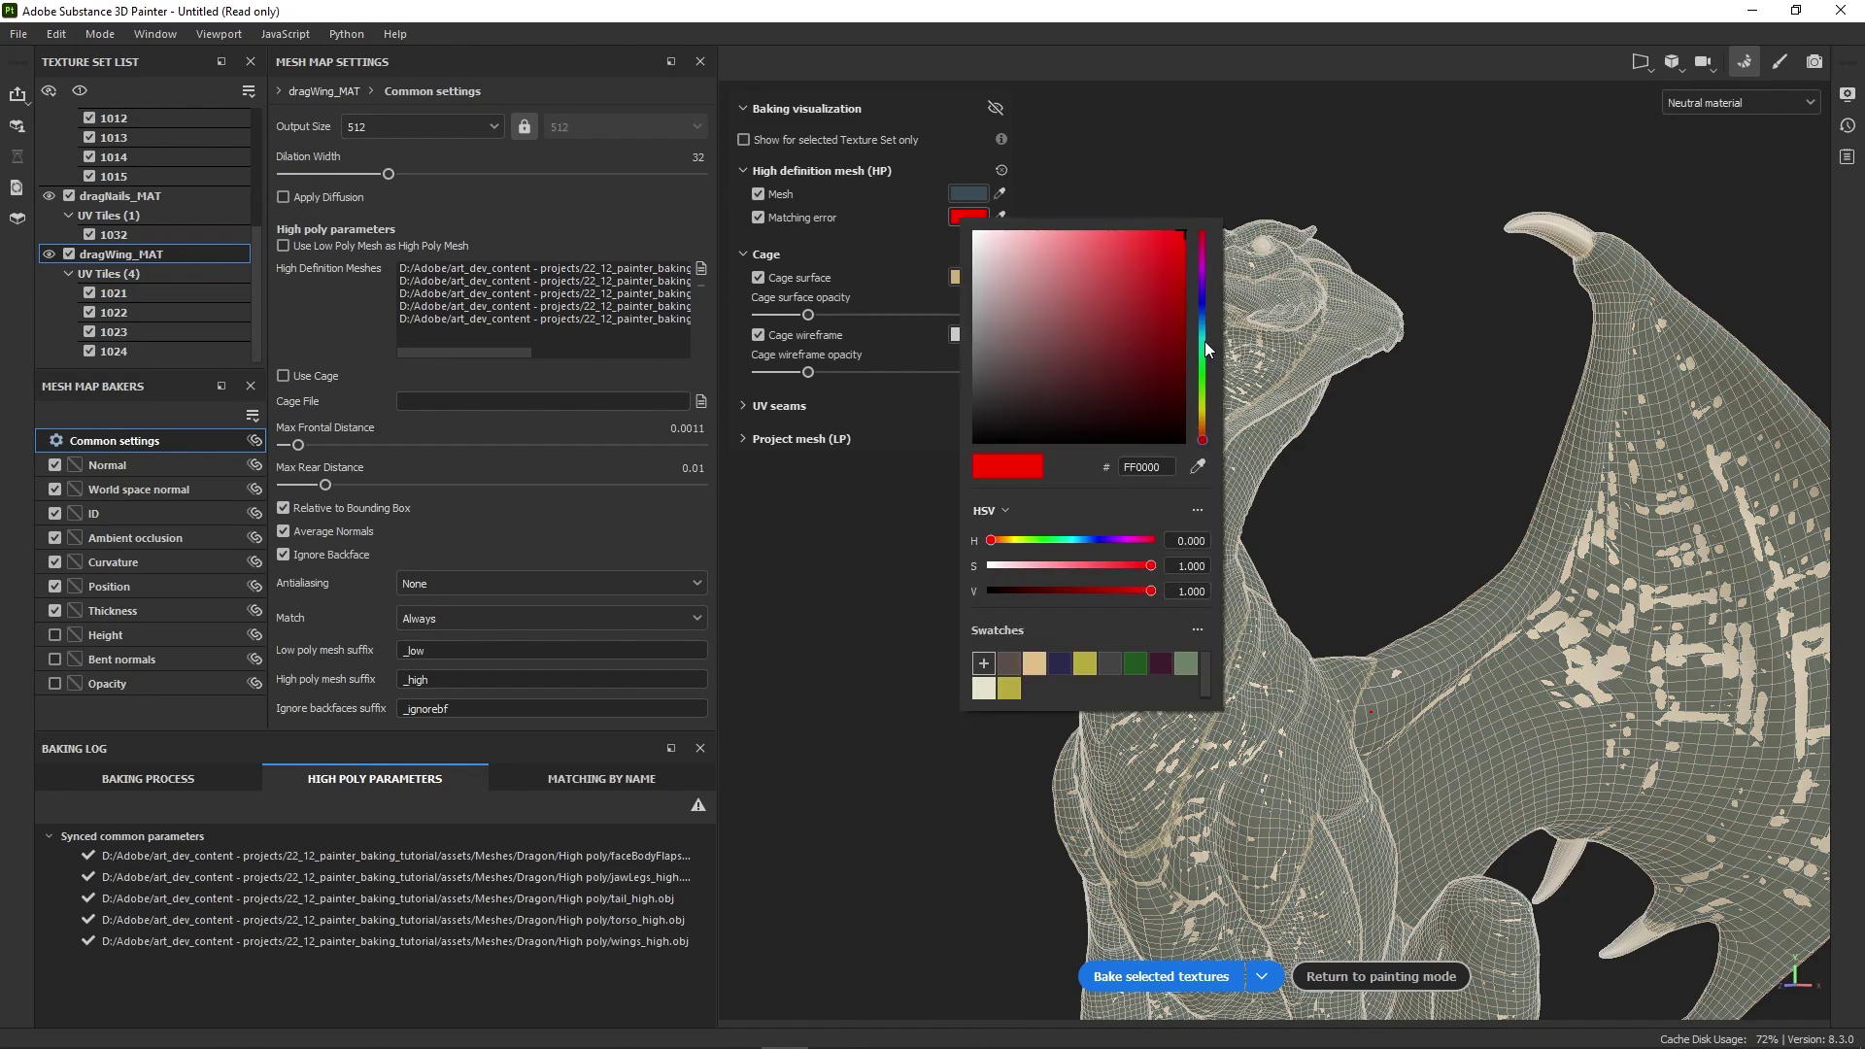
left_click_drag(1204, 341, 1204, 405)
- Toggle the high definition mesh off and on, and reset its visualization settings to the defaults
left_click(783, 190)
left_click(758, 193)
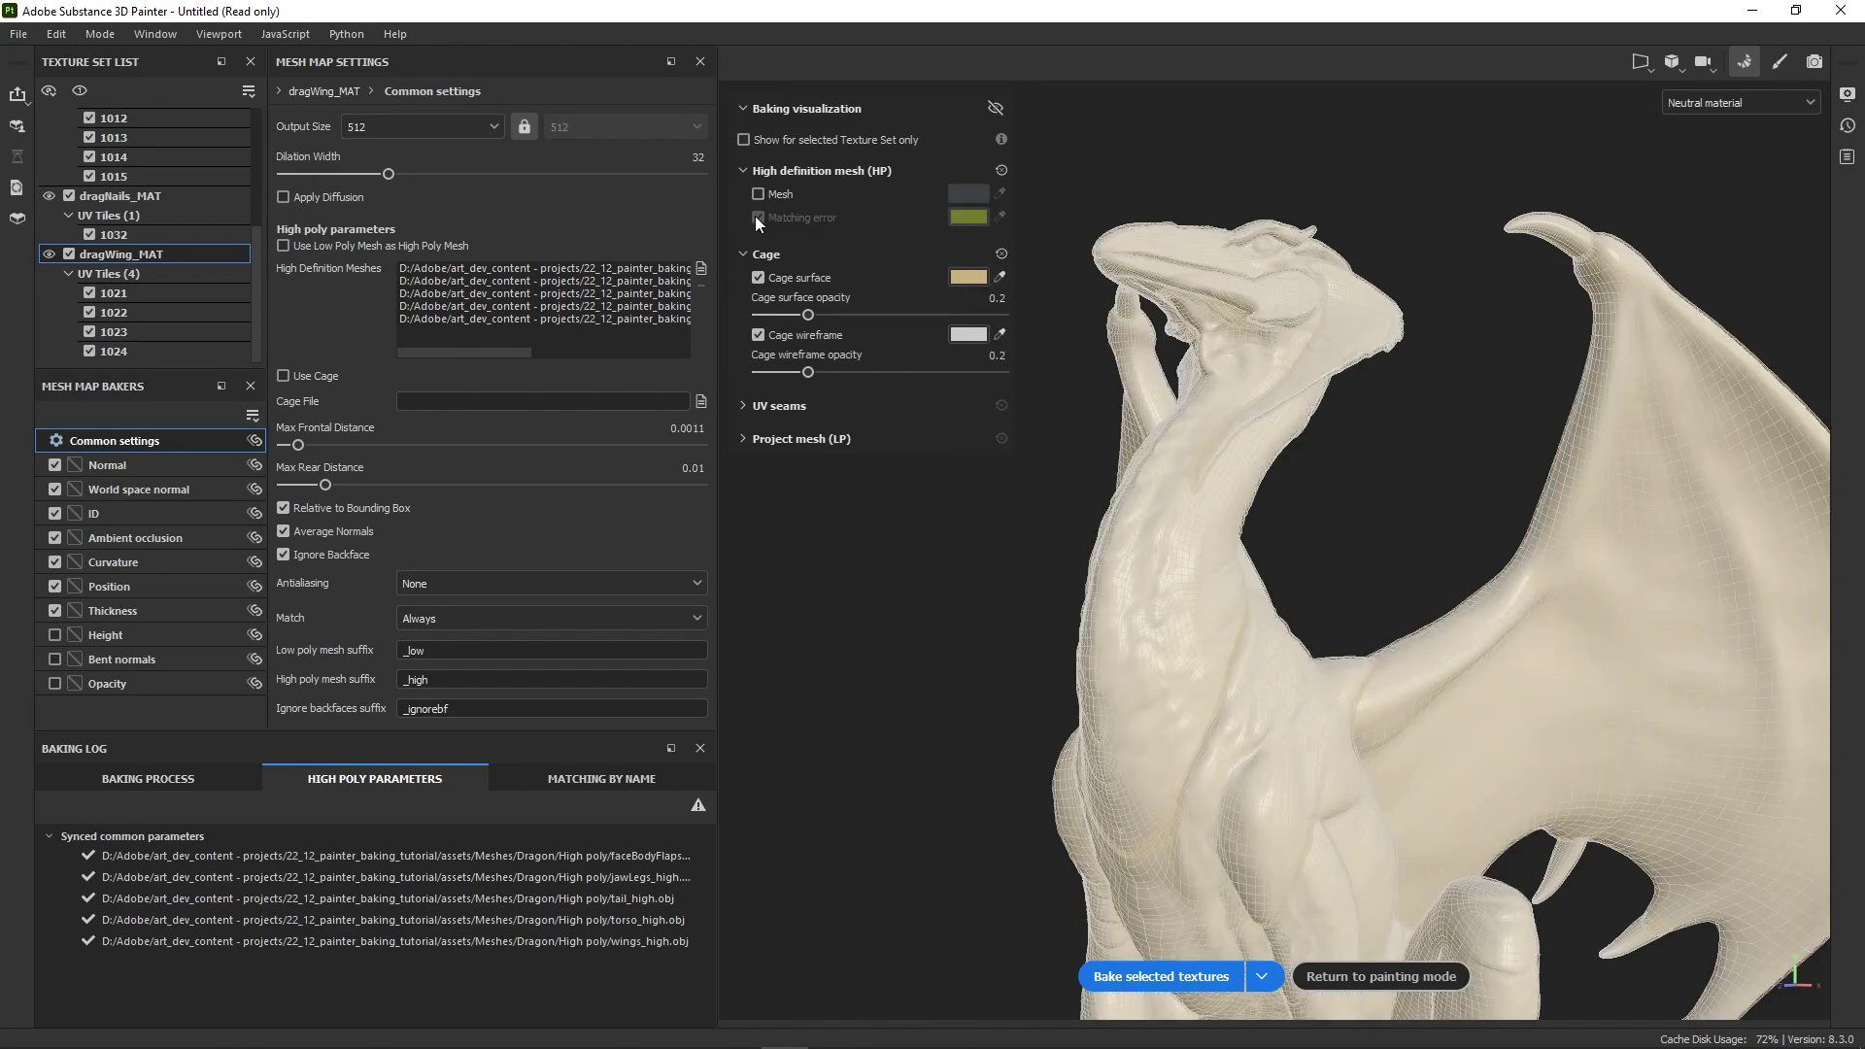
left_click(758, 193)
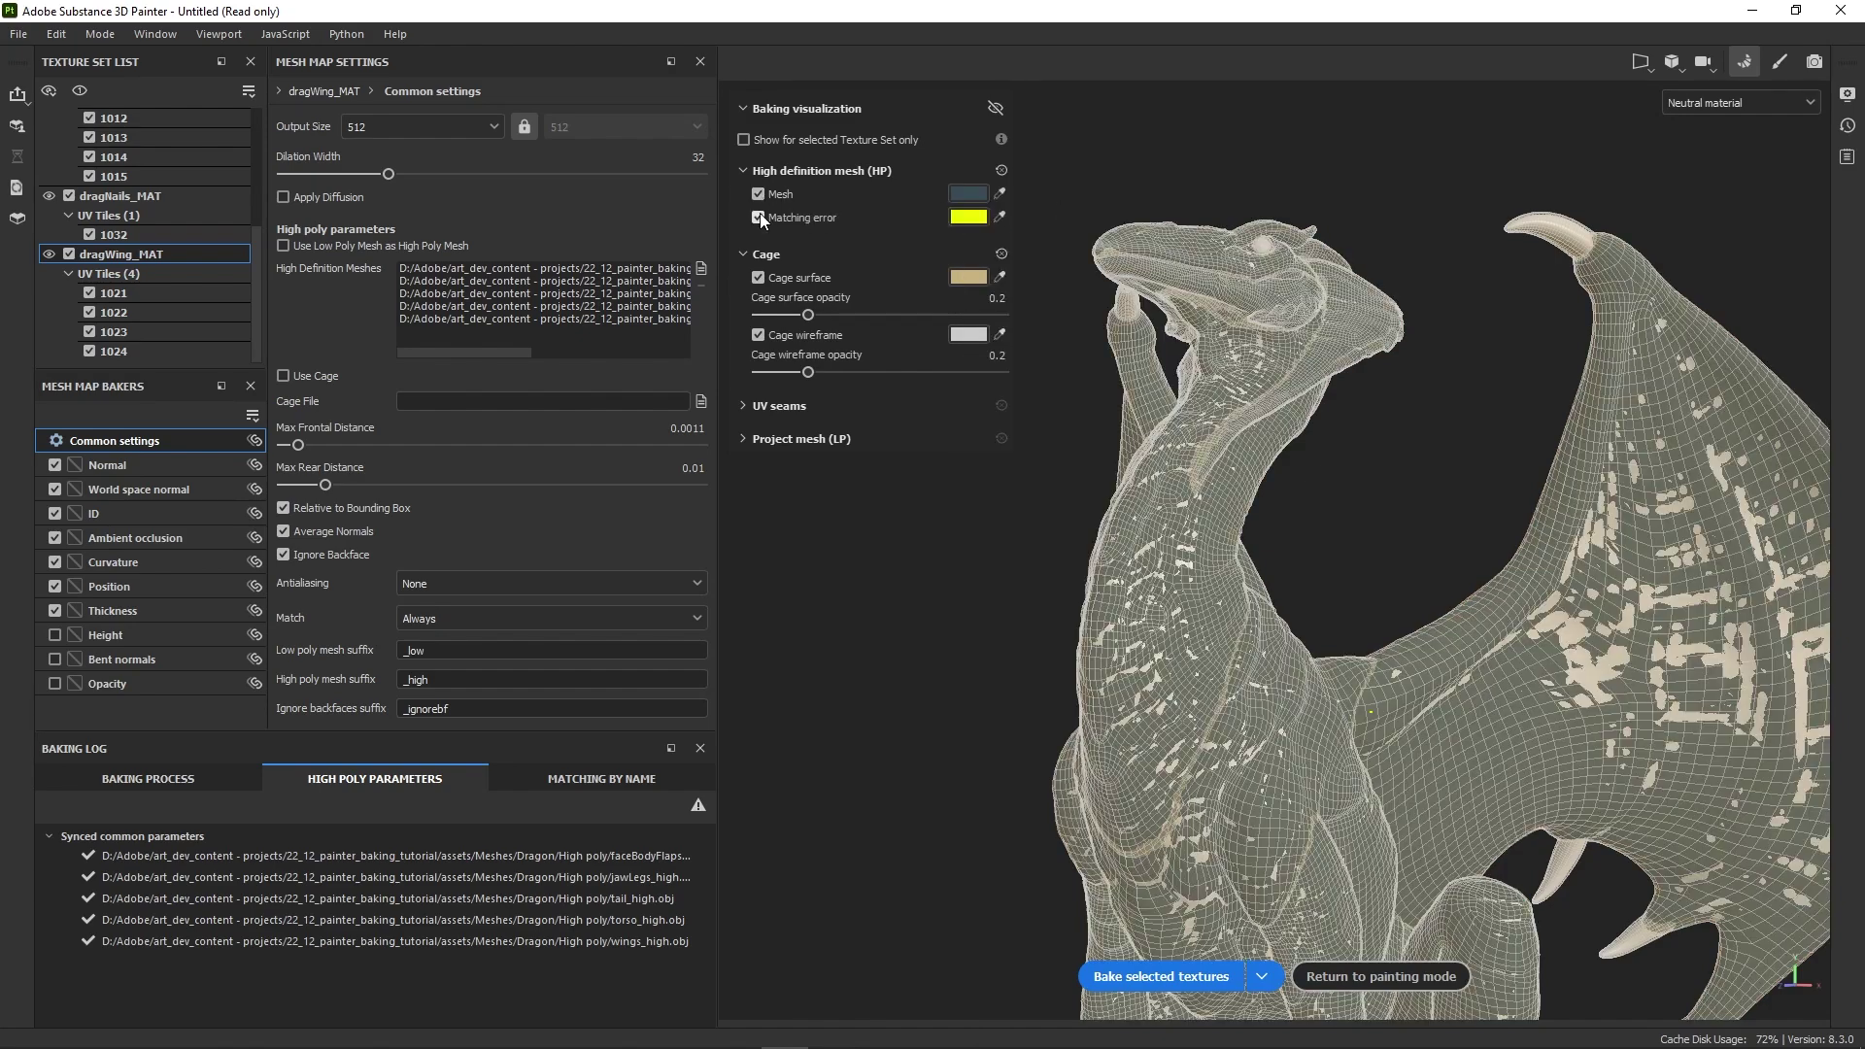
left_click(1002, 170)
left_click_drag(1378, 302, 1321, 309, "alt")
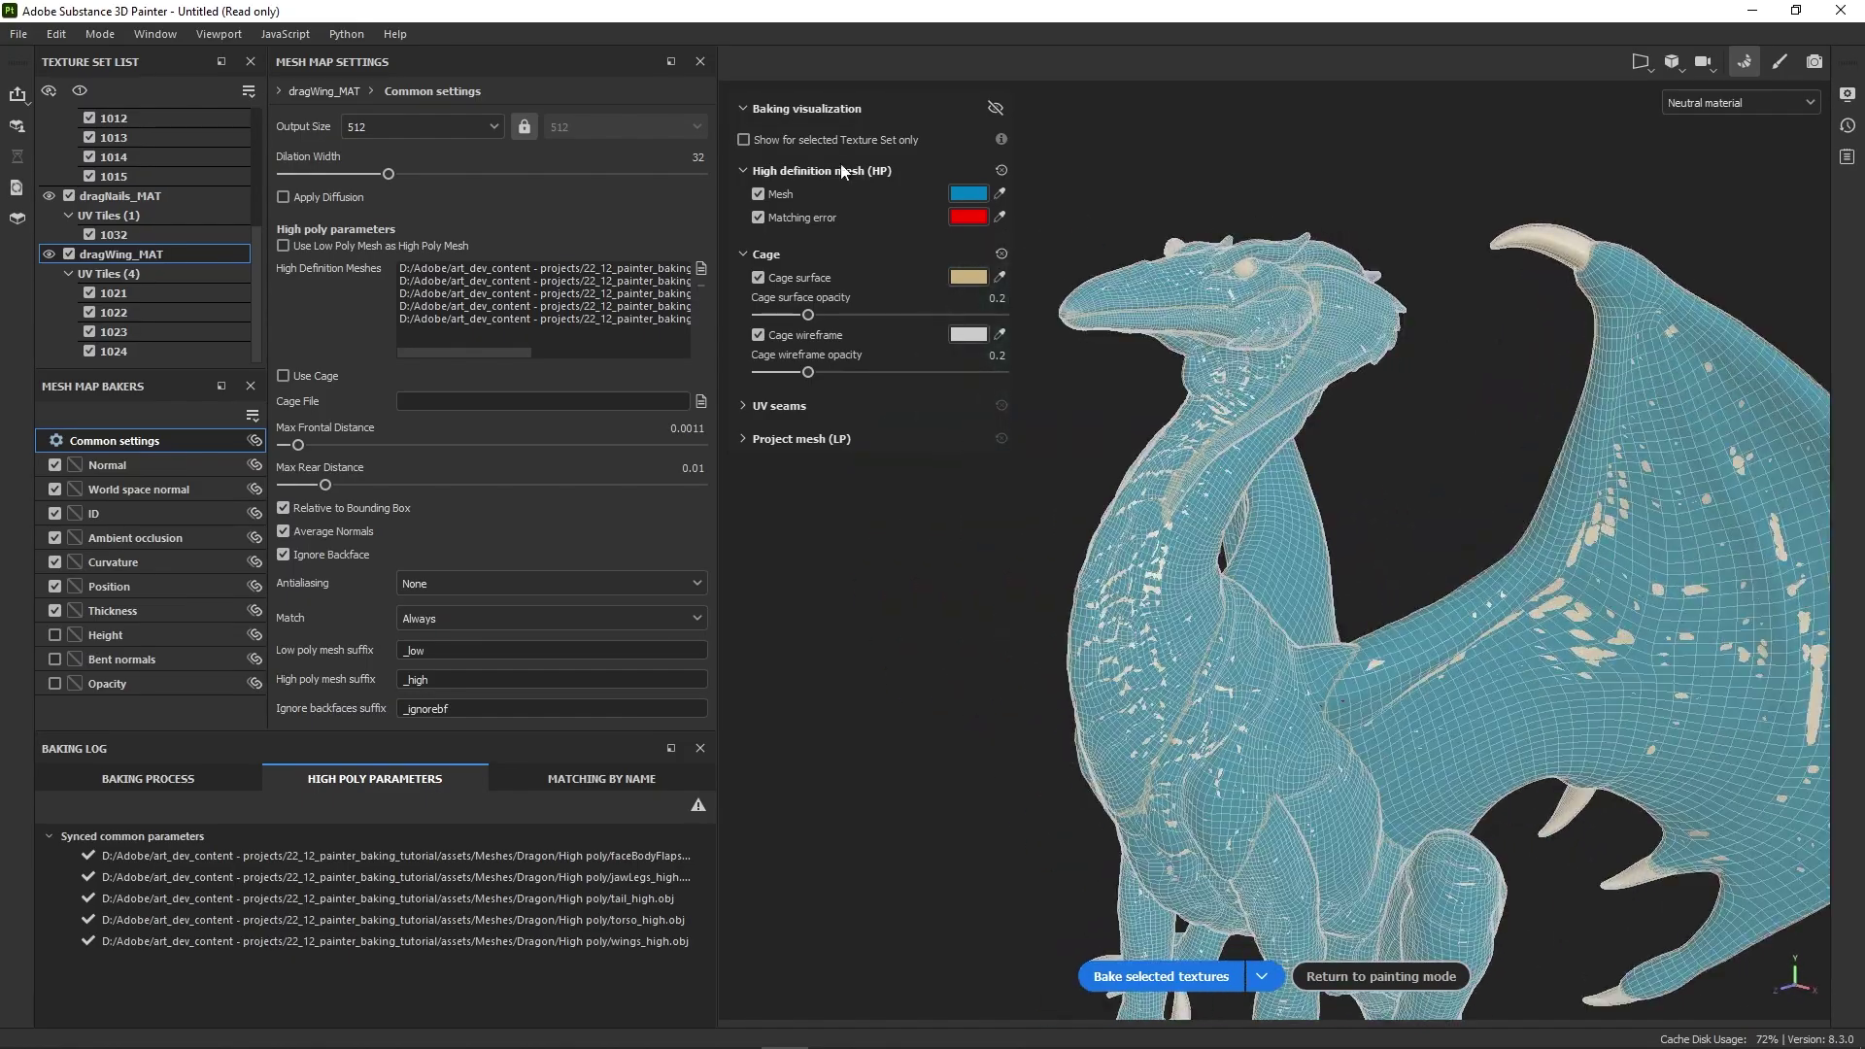
- With the high definition mesh hidden, try a dark gold cage at 0.96 surface and 0.92 wireframe opacity, and reset the cage display
left_click(766, 191)
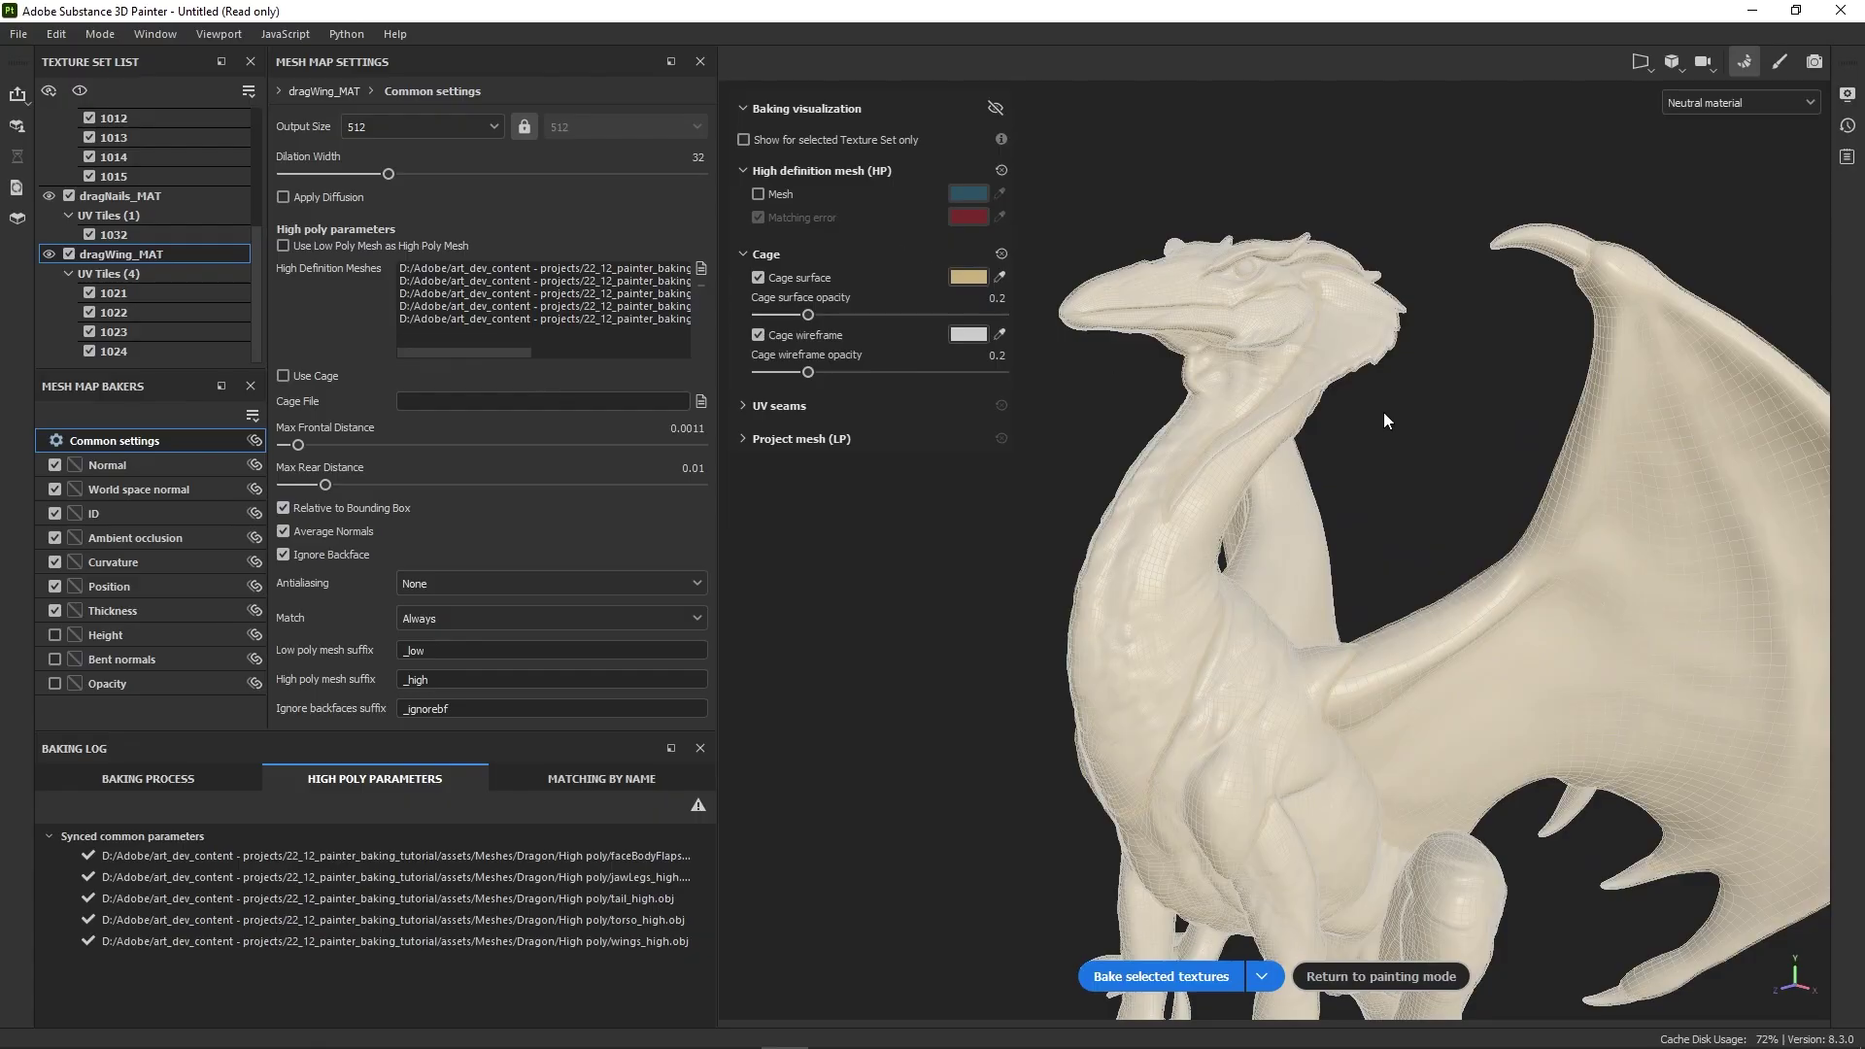
scroll(1224, 334, "up", 5)
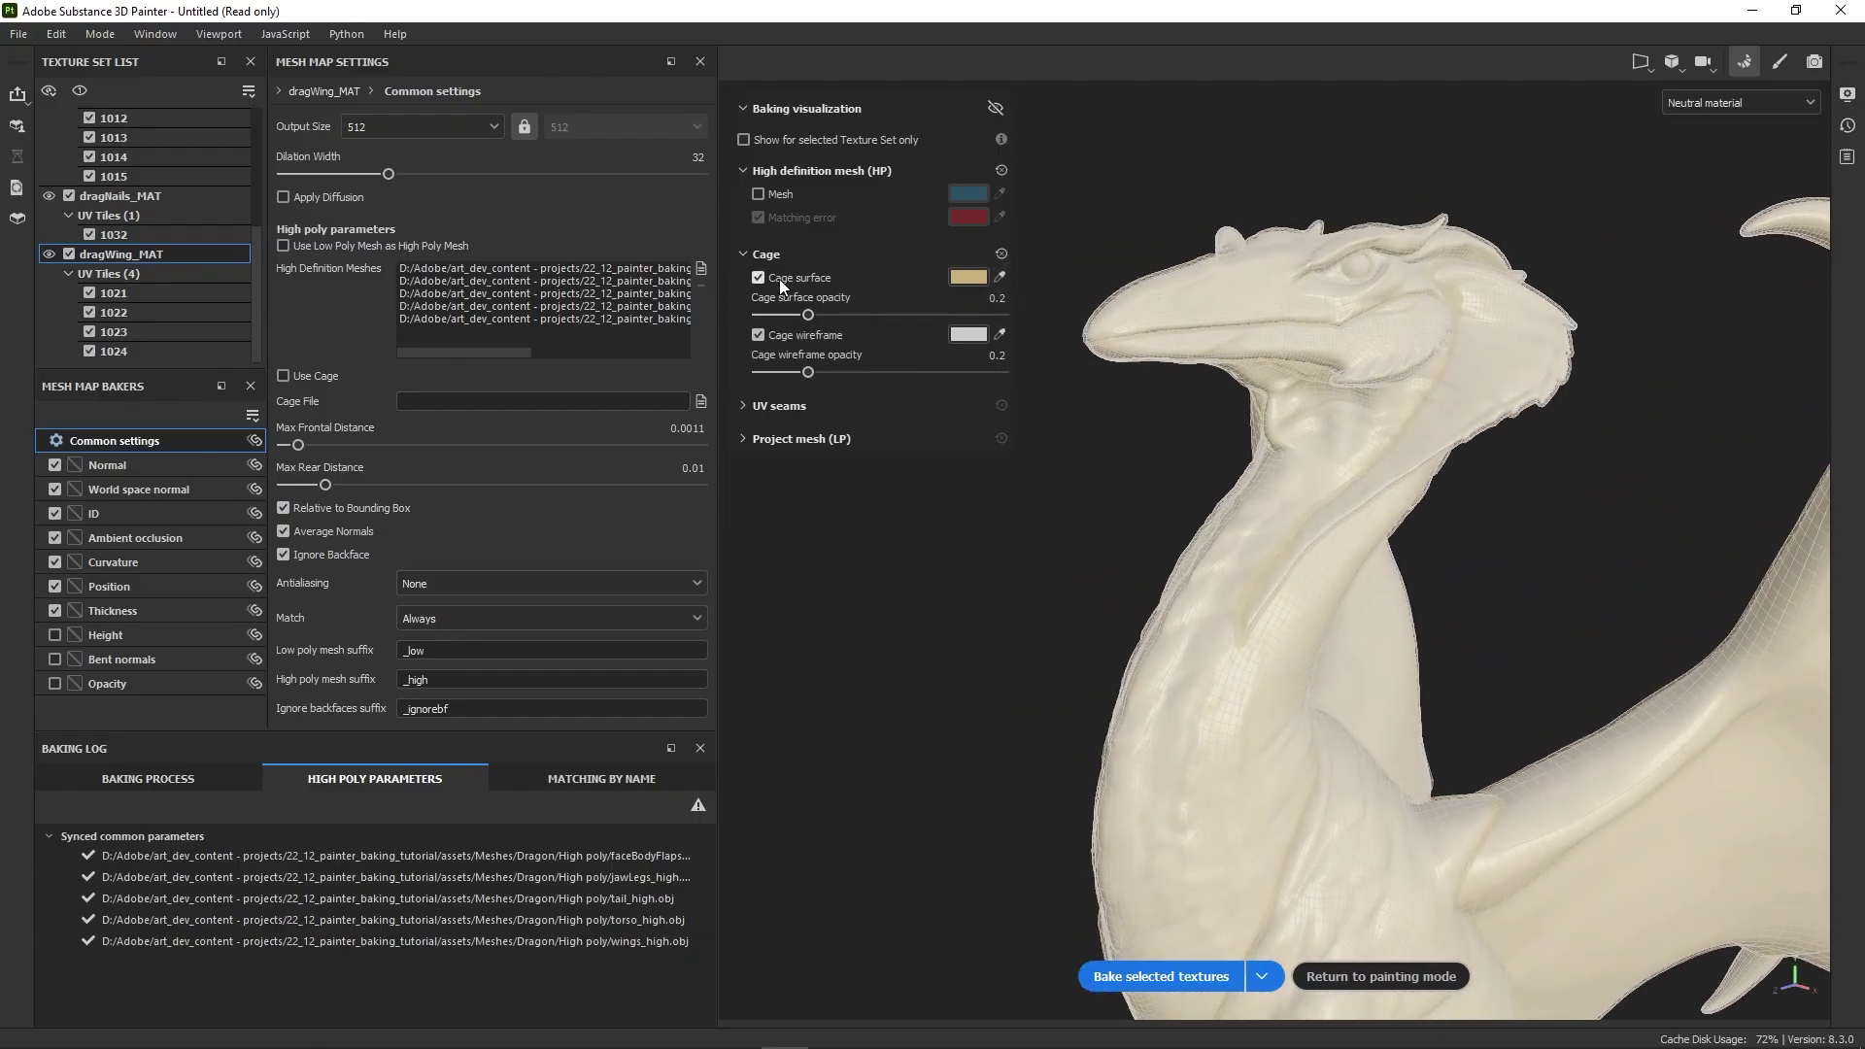
left_click(810, 315)
left_click_drag(808, 372, 982, 372)
left_click_drag(876, 314, 1124, 408)
left_click(968, 277)
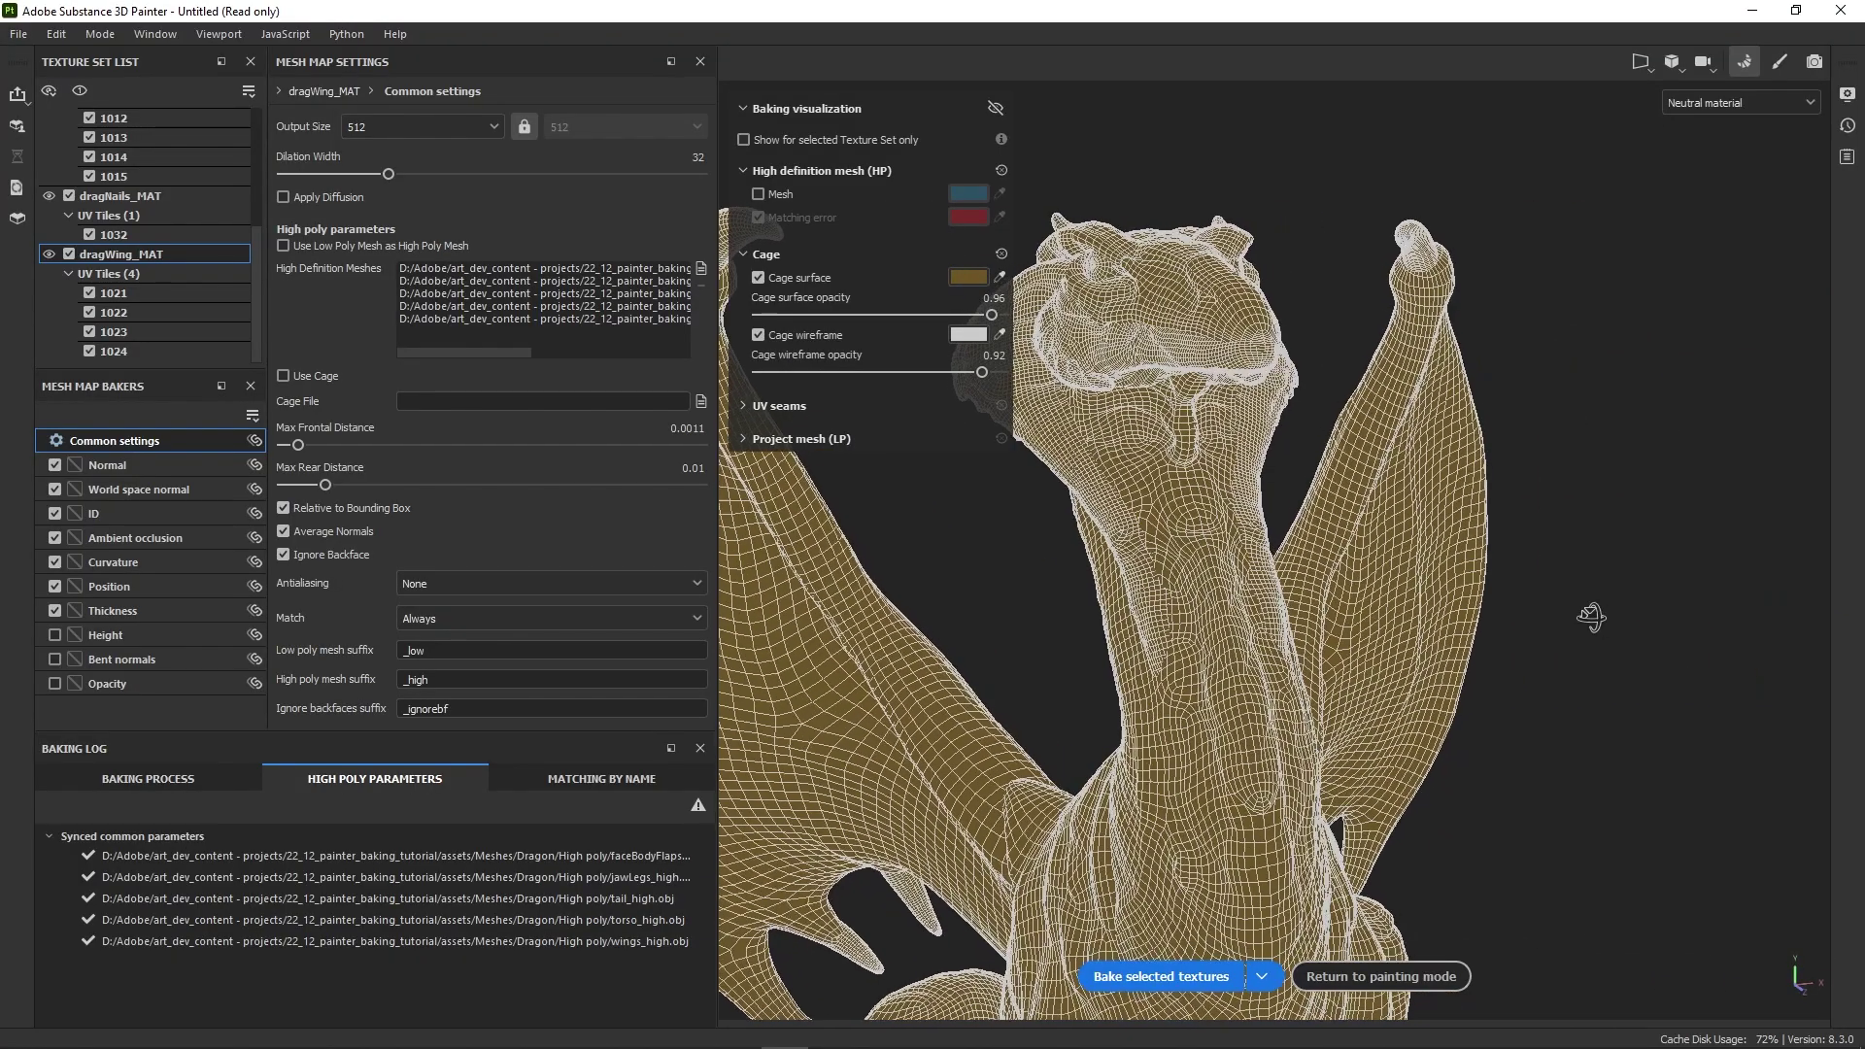
left_click(1002, 253)
- Expand the UV seams and Project mesh visualization settings, and hide the cage to view only the low-poly dragon
left_click(743, 406)
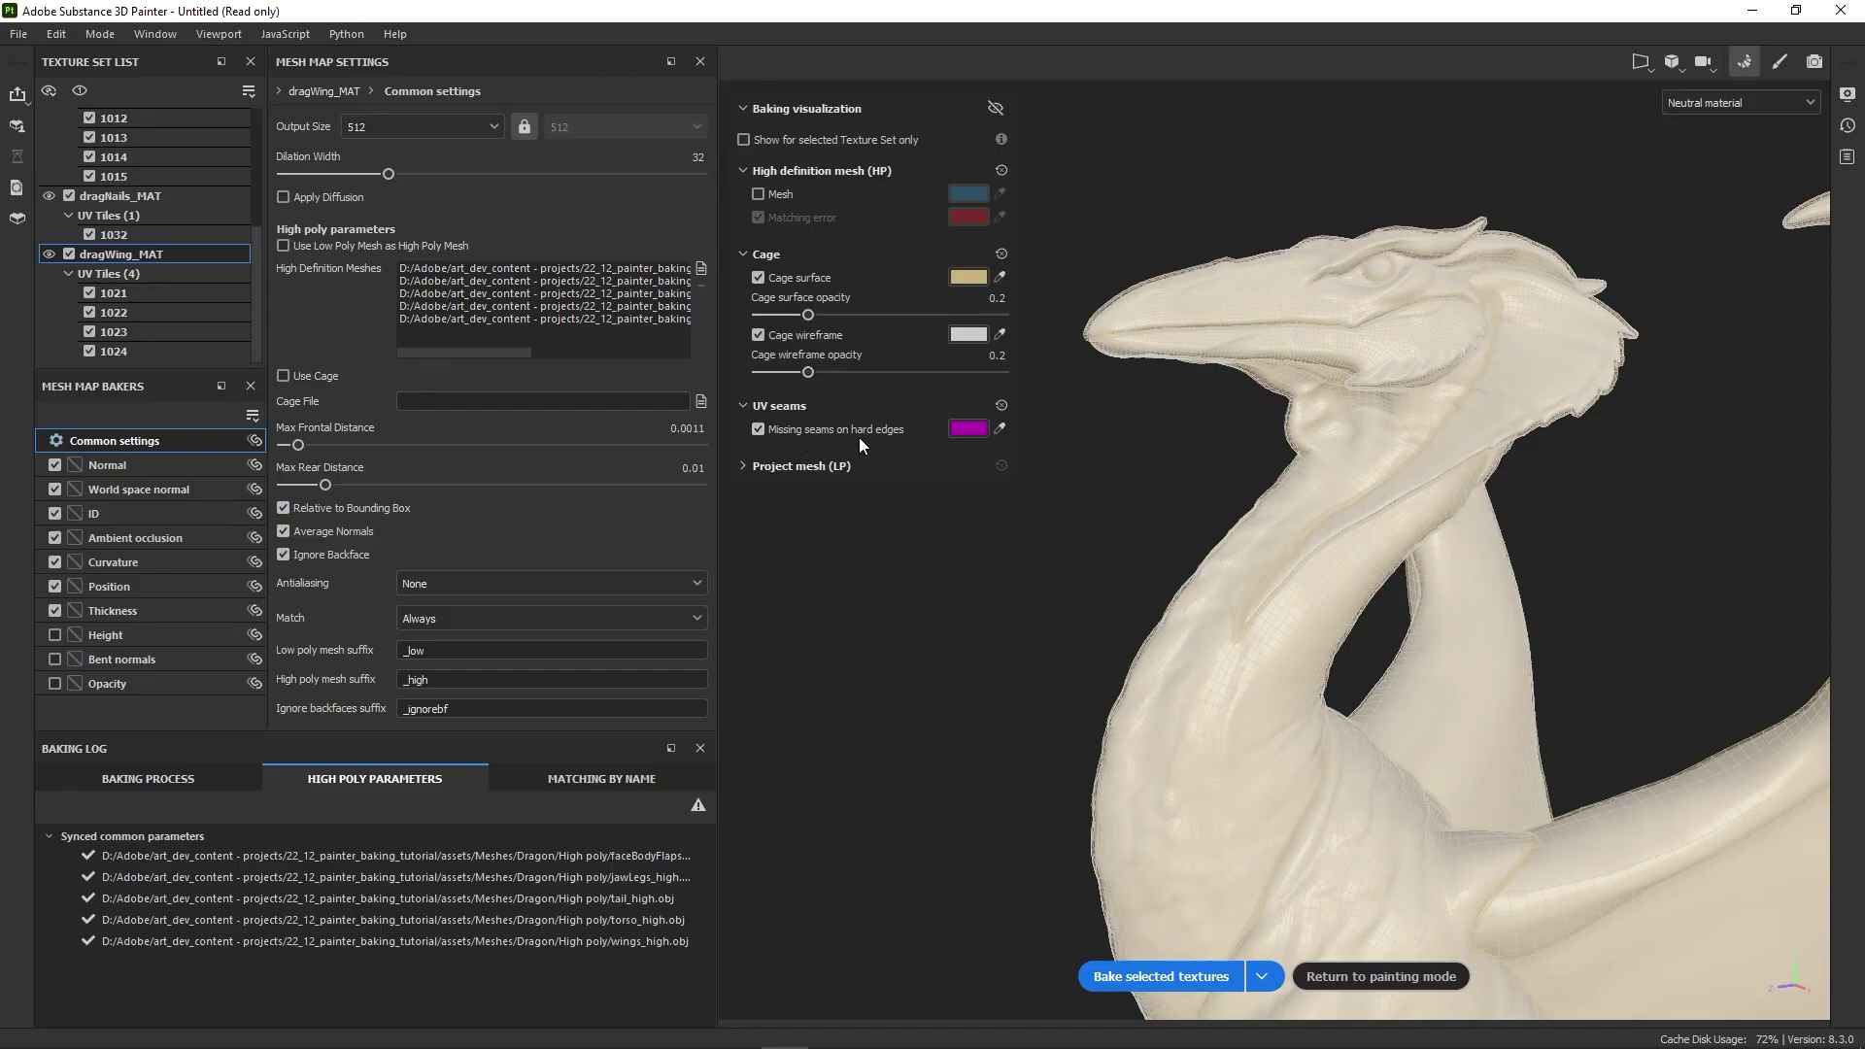
left_click_drag(1432, 499, 1503, 535, "alt")
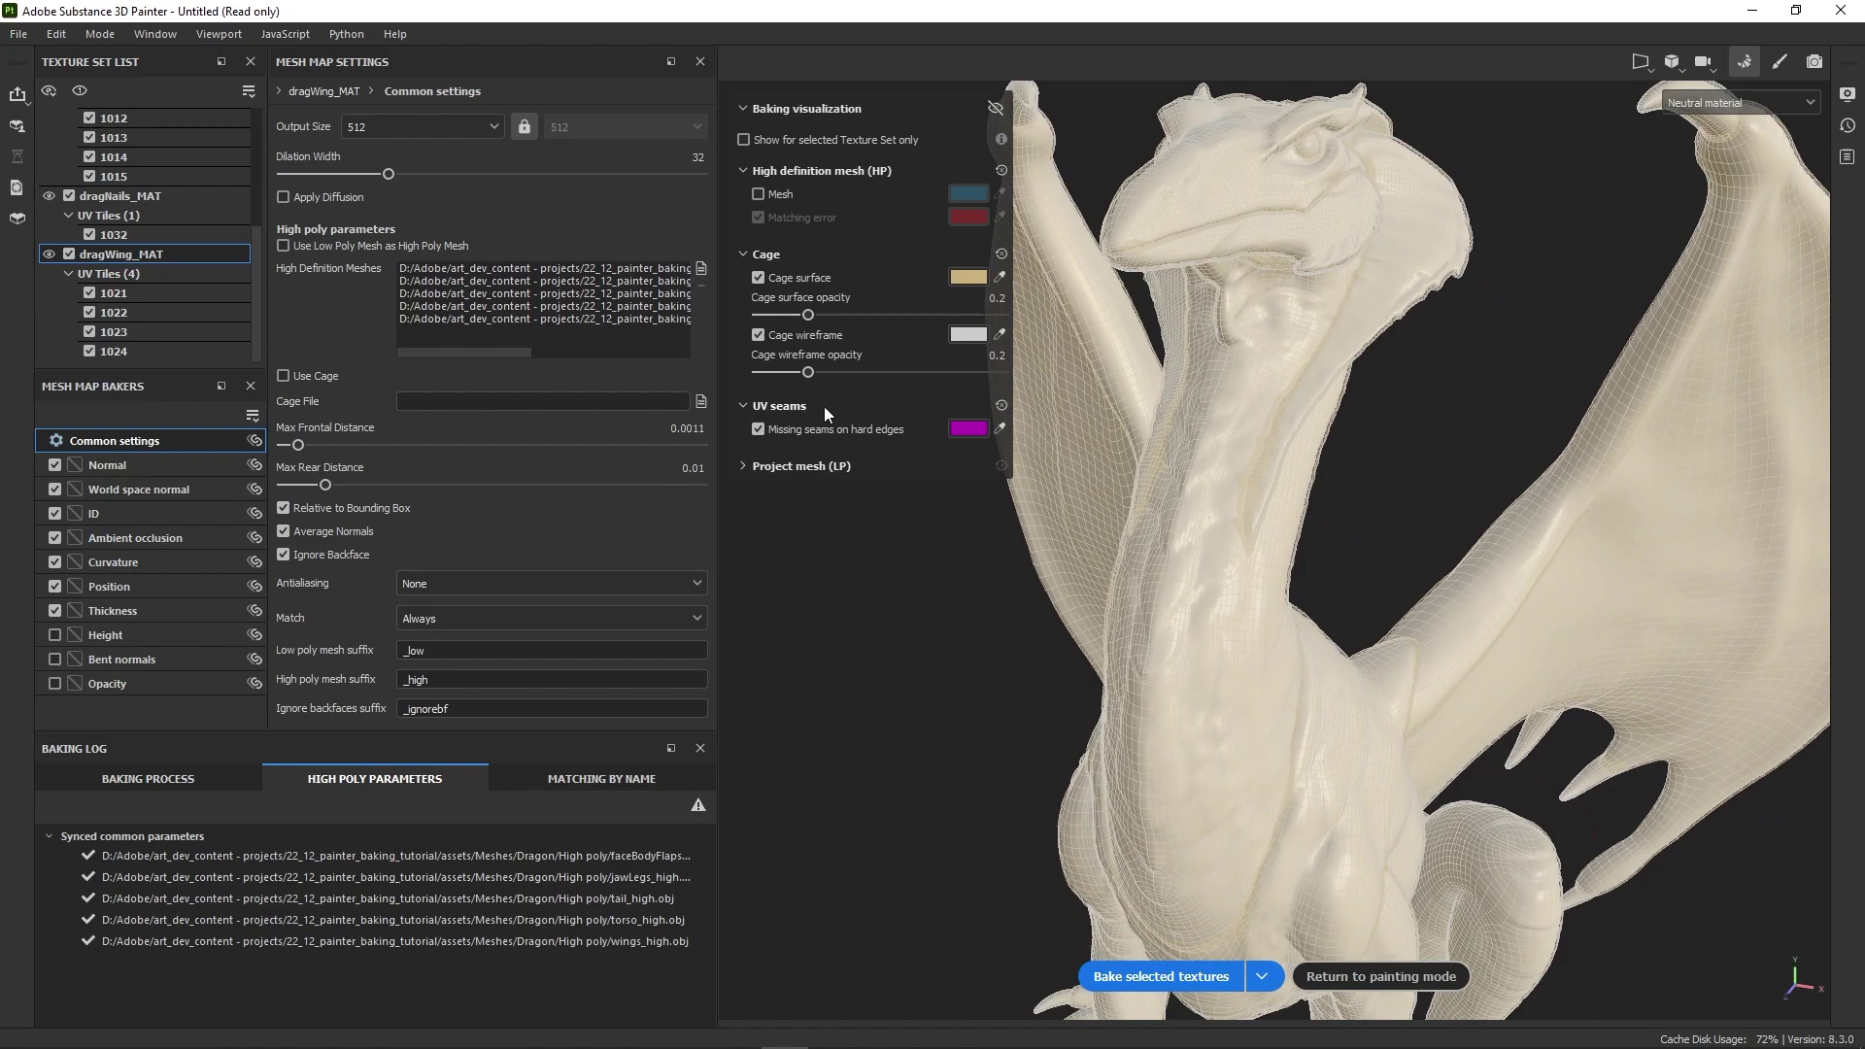
left_click(742, 466)
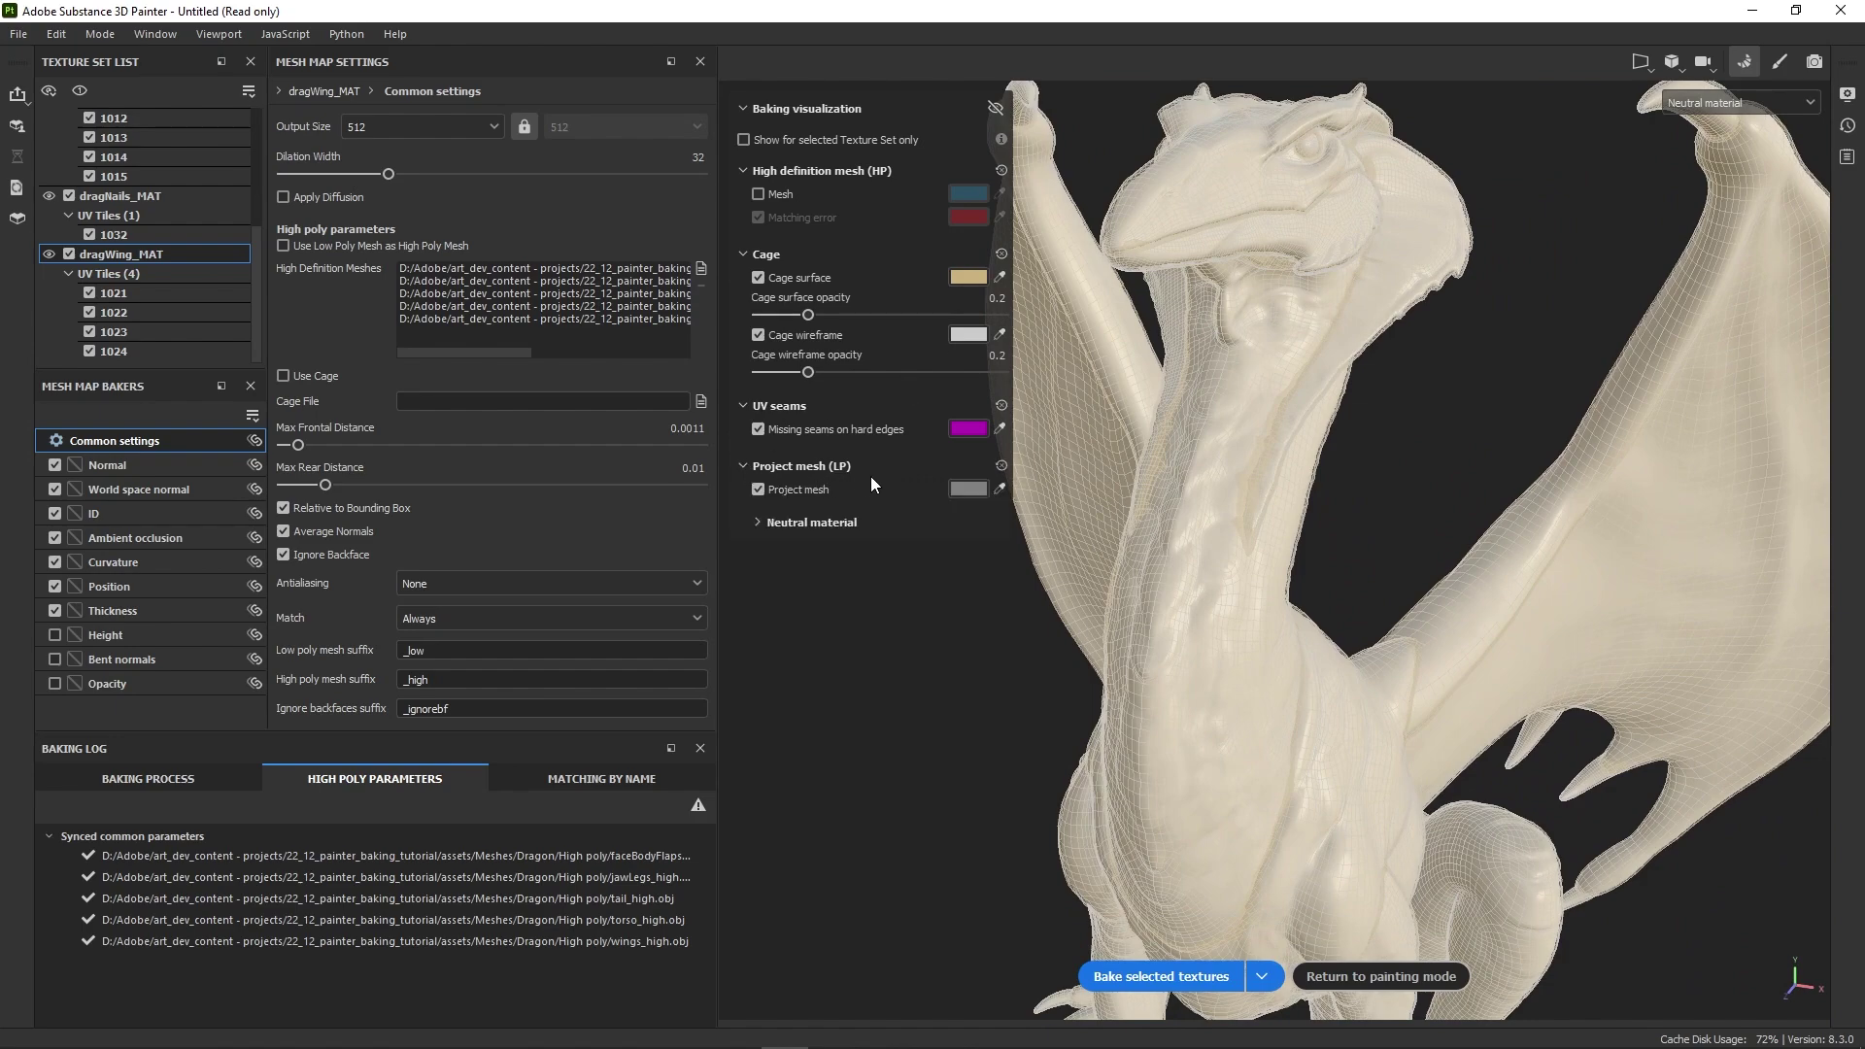
left_click(758, 279)
left_click(757, 334)
left_click_drag(1098, 498, 1121, 465, "alt")
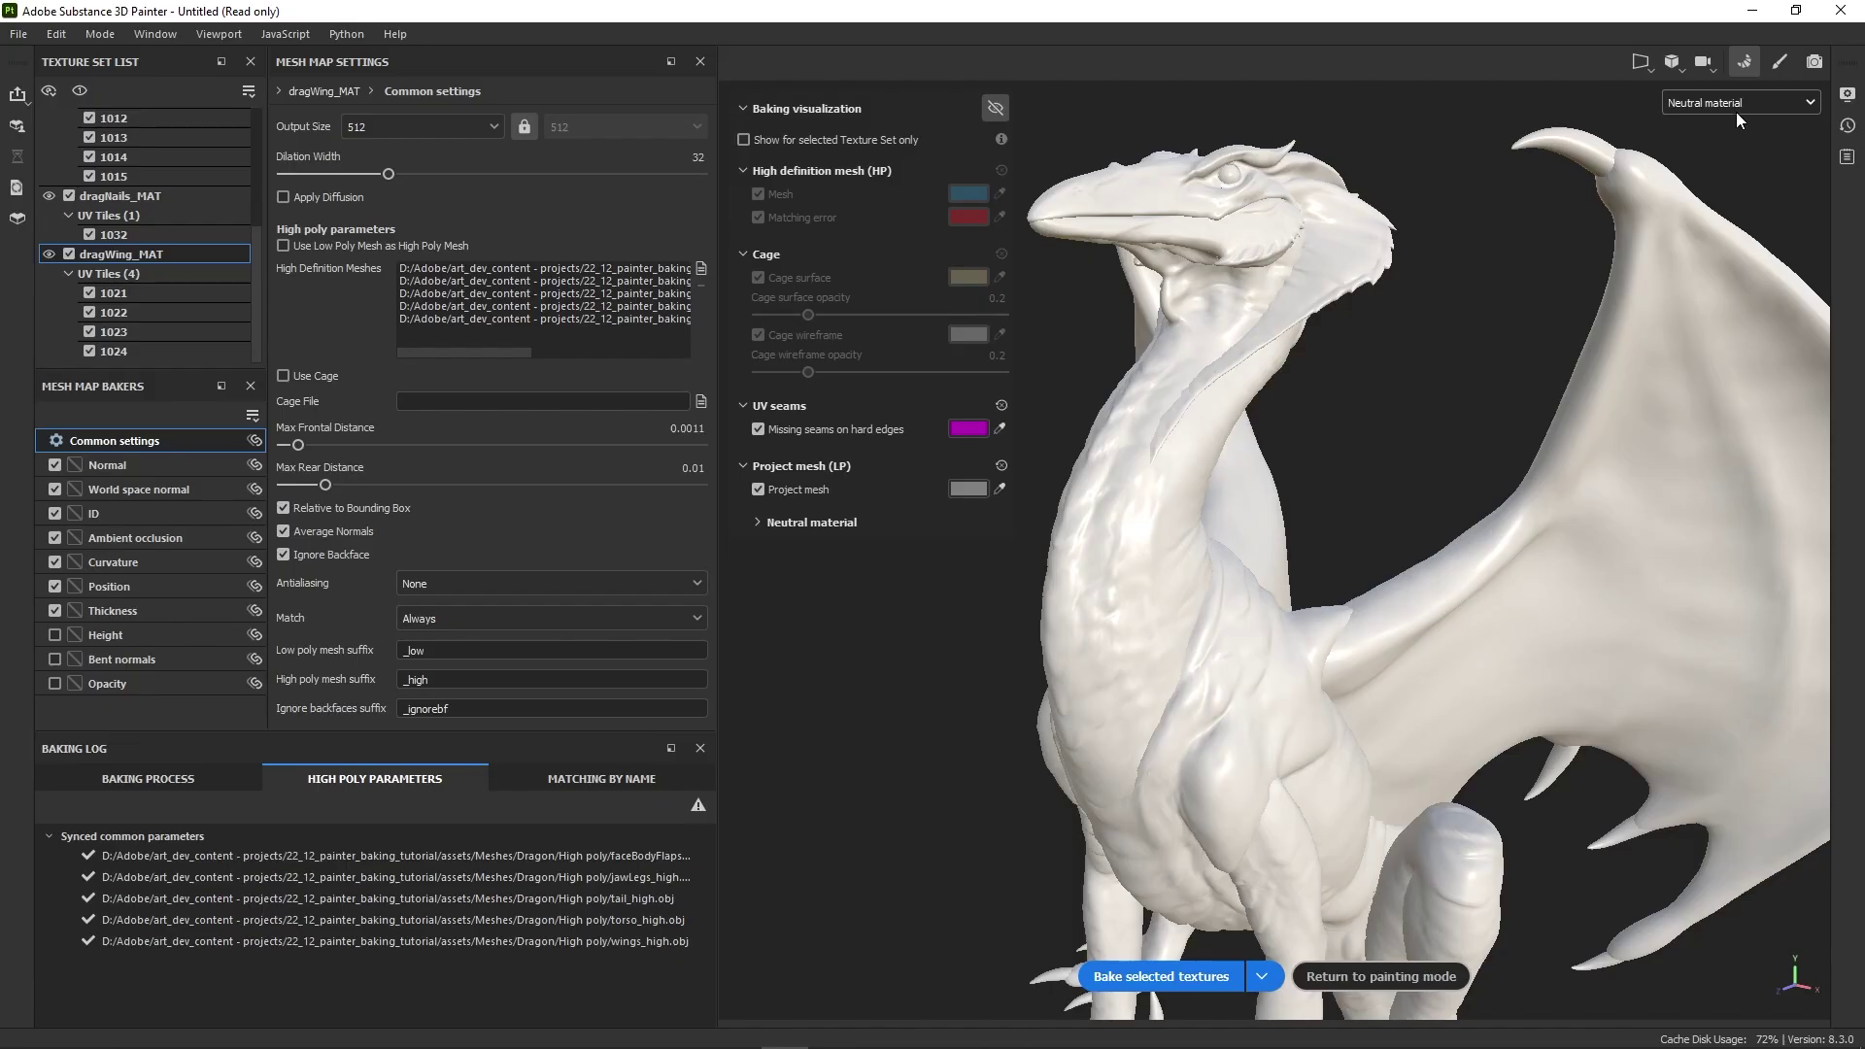
- Try a pinkish project mesh with roughness 0.3 and metallic 0.35, inspect the dragon, and reset the Project mesh settings
left_click(758, 524)
mouse_move(841, 589)
left_mouse_down()
mouse_move(794, 589)
mouse_move(855, 632)
mouse_move(824, 592)
mouse_move(836, 604)
left_mouse_up()
scroll(1097, 410, "up", 5)
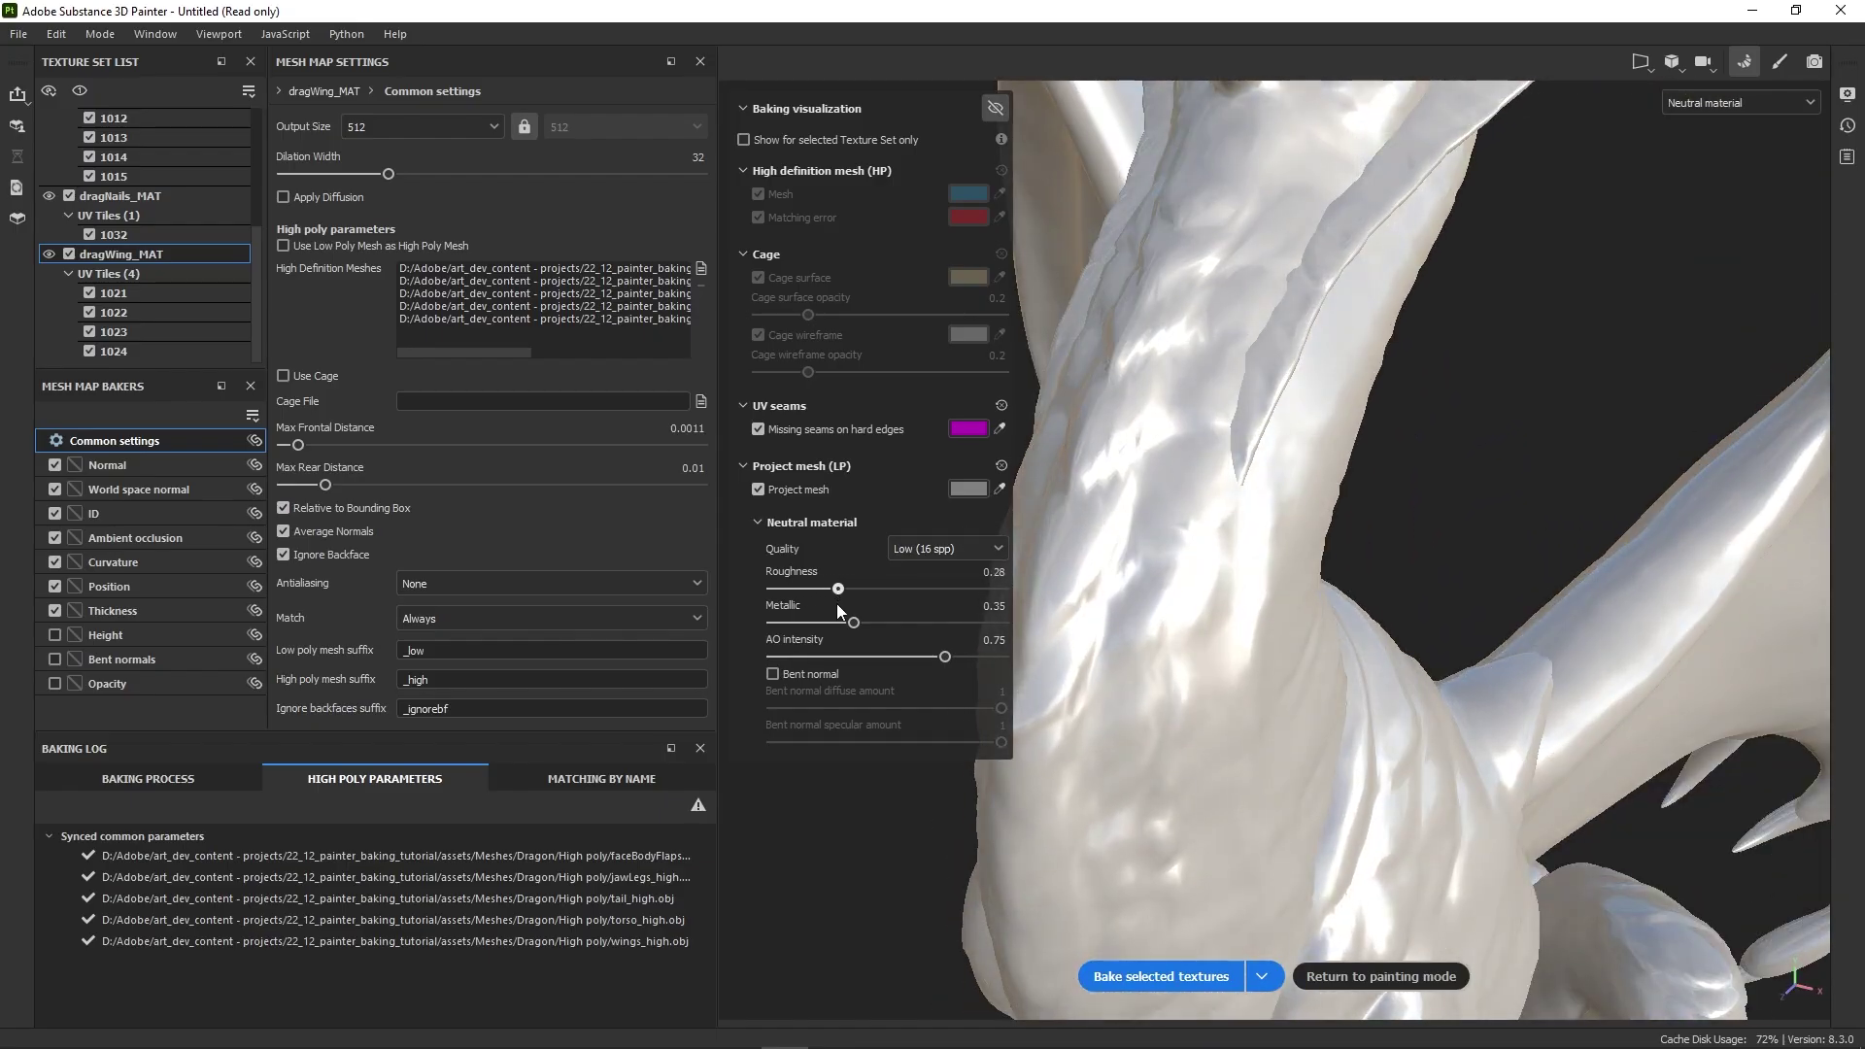
left_click(967, 491)
left_click(1037, 593)
left_click_drag(1037, 593, 838, 633, "alt")
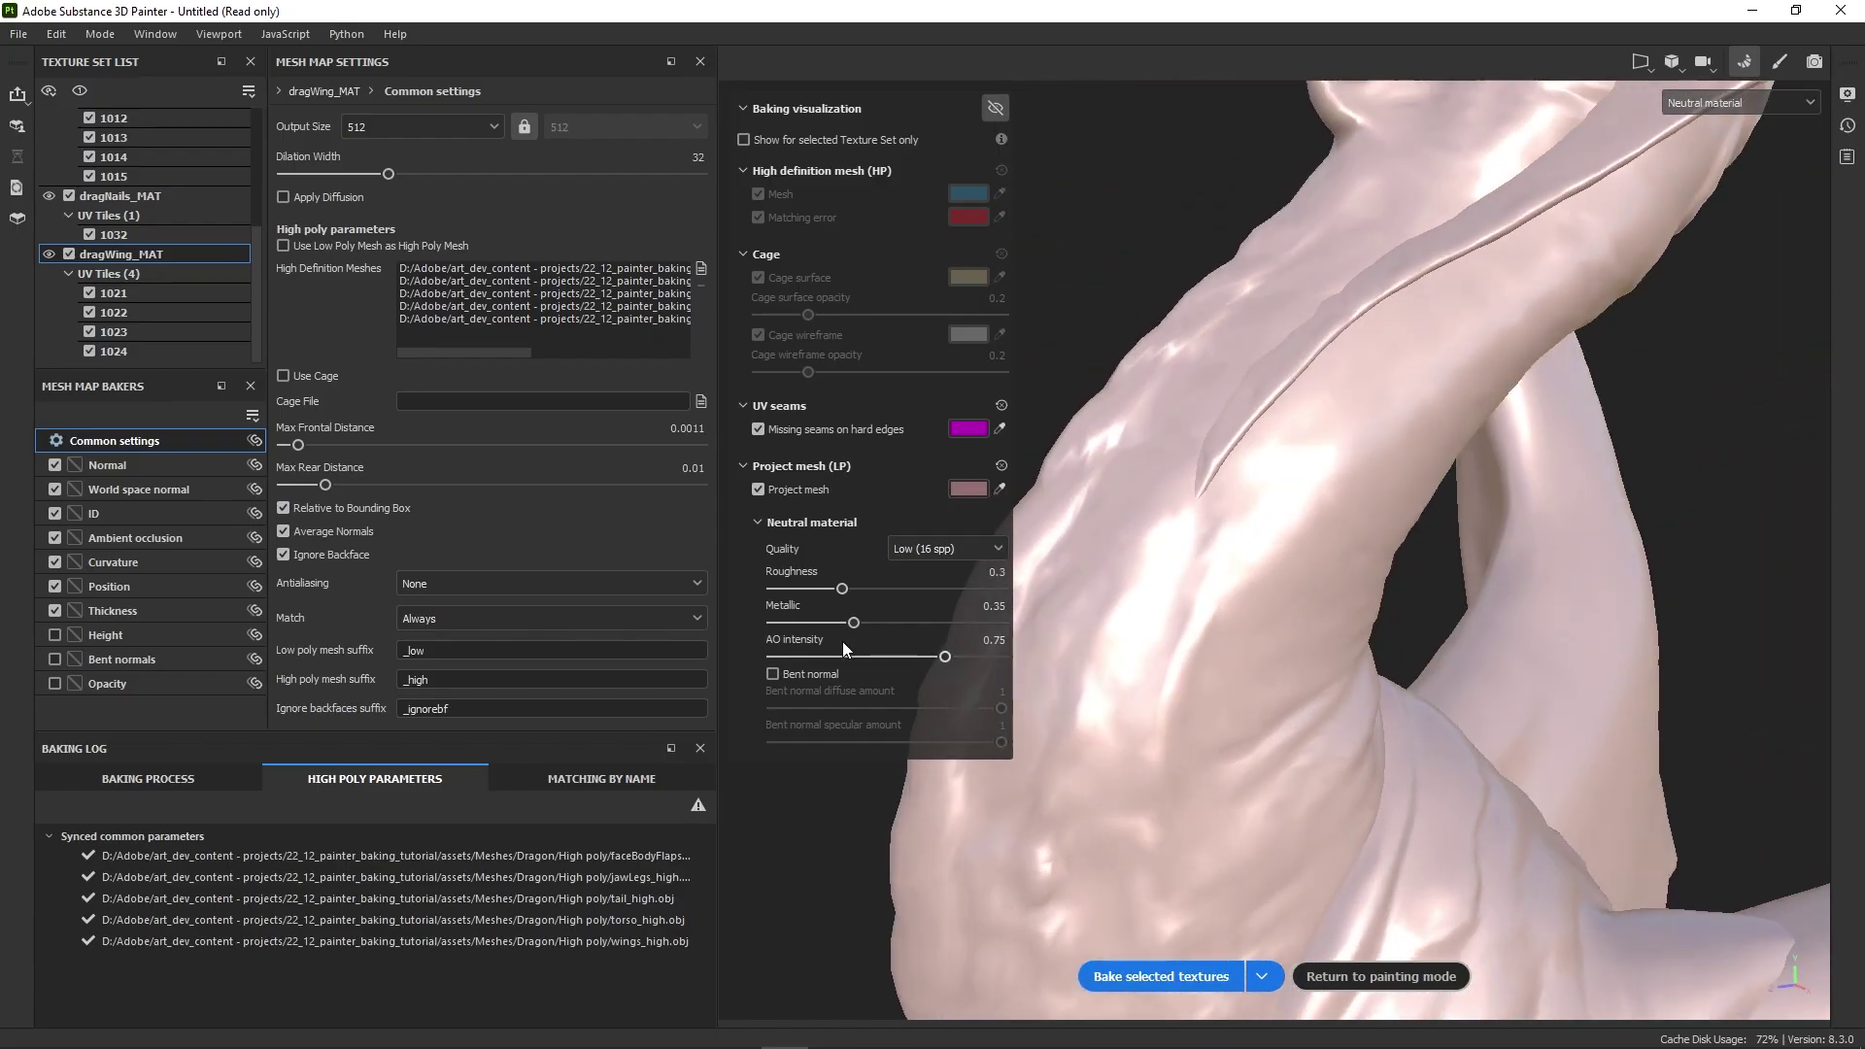
right_click_drag(870, 674, 1471, 667, "alt")
left_click_drag(1471, 666, 1371, 622, "alt")
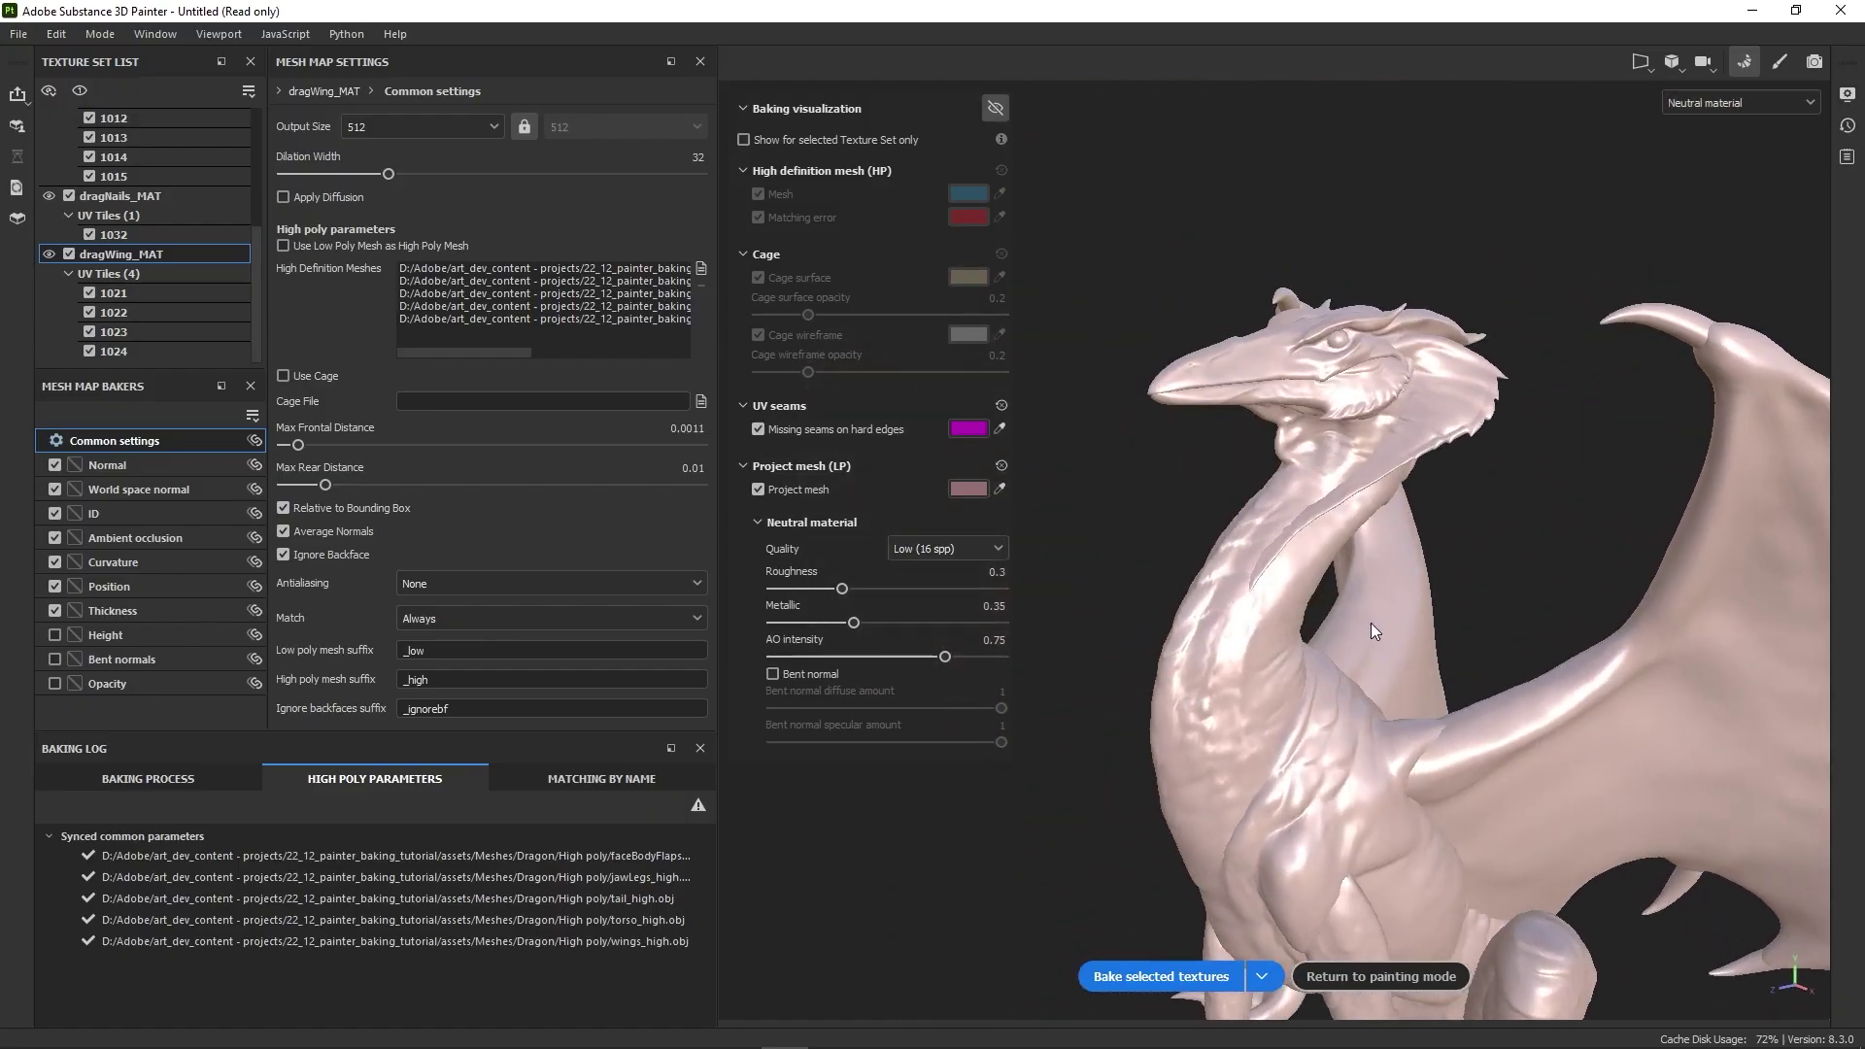
left_click(1004, 465)
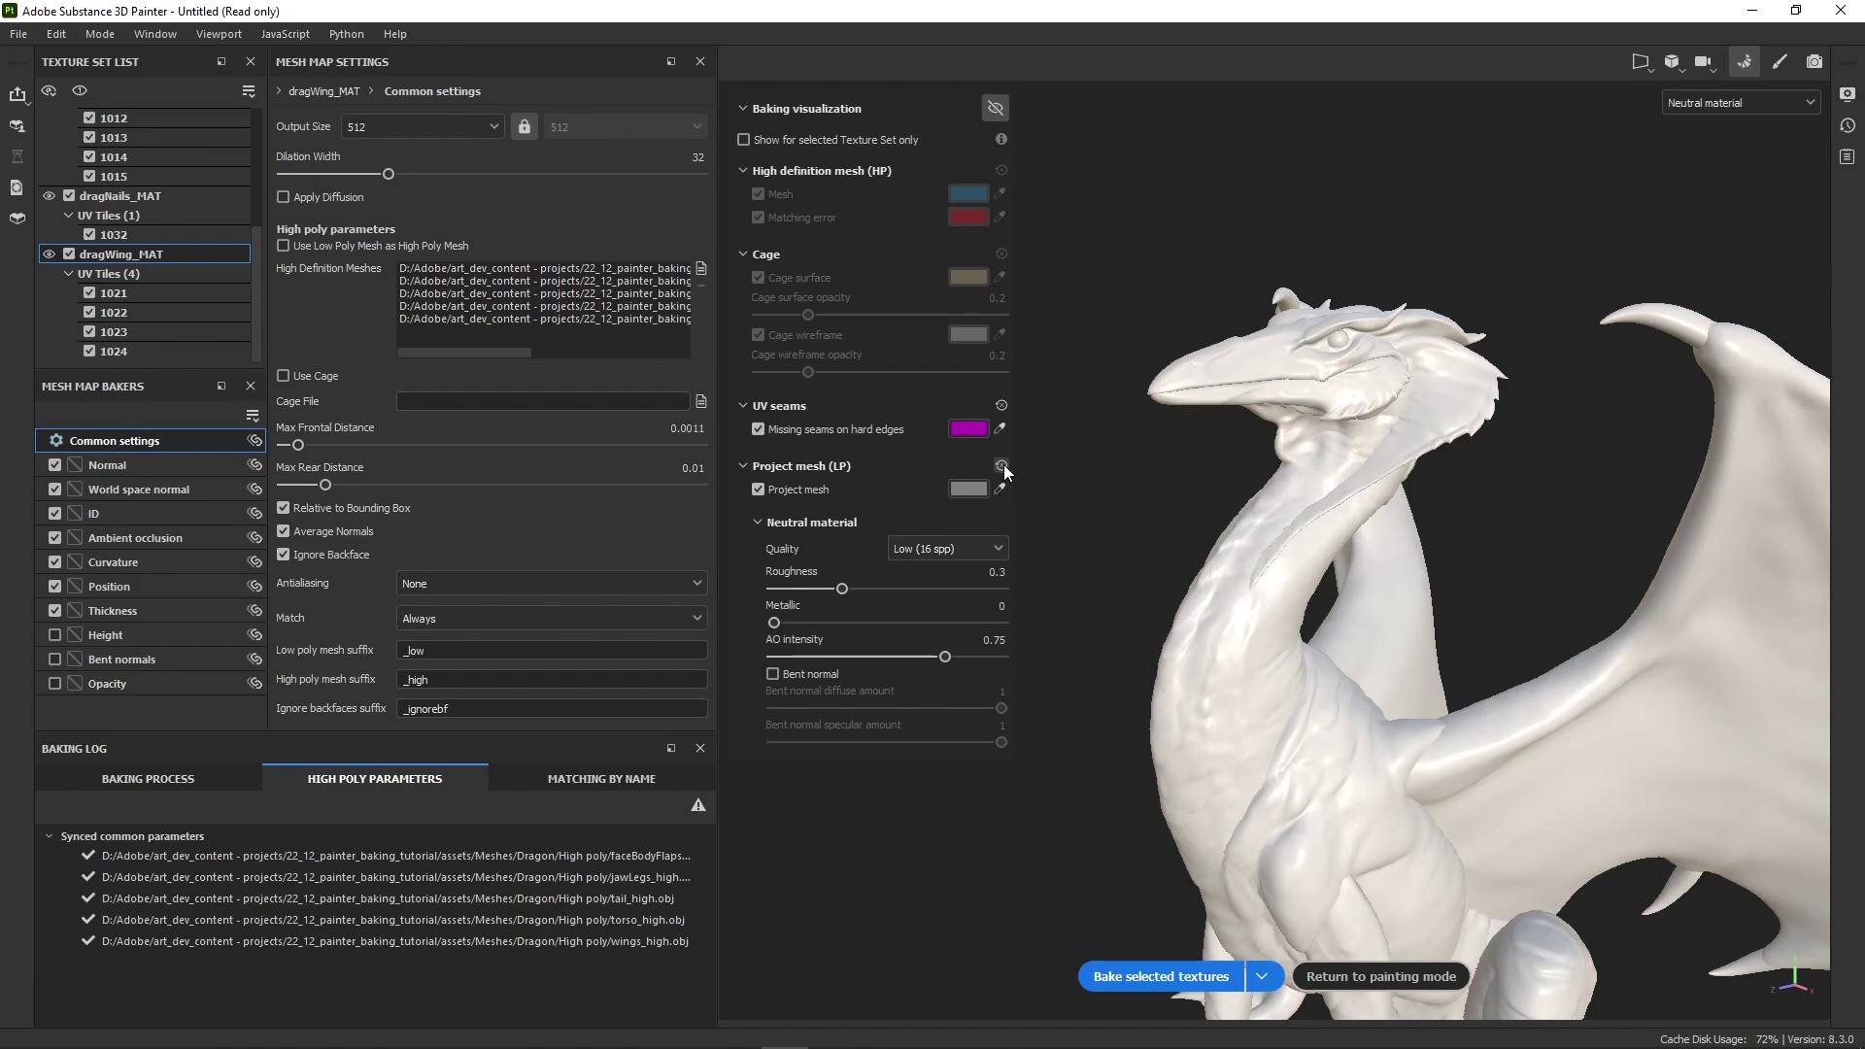
- Show the baking meshes again and leave only the Normal map selected for baking on dragWing_MAT
key("b")
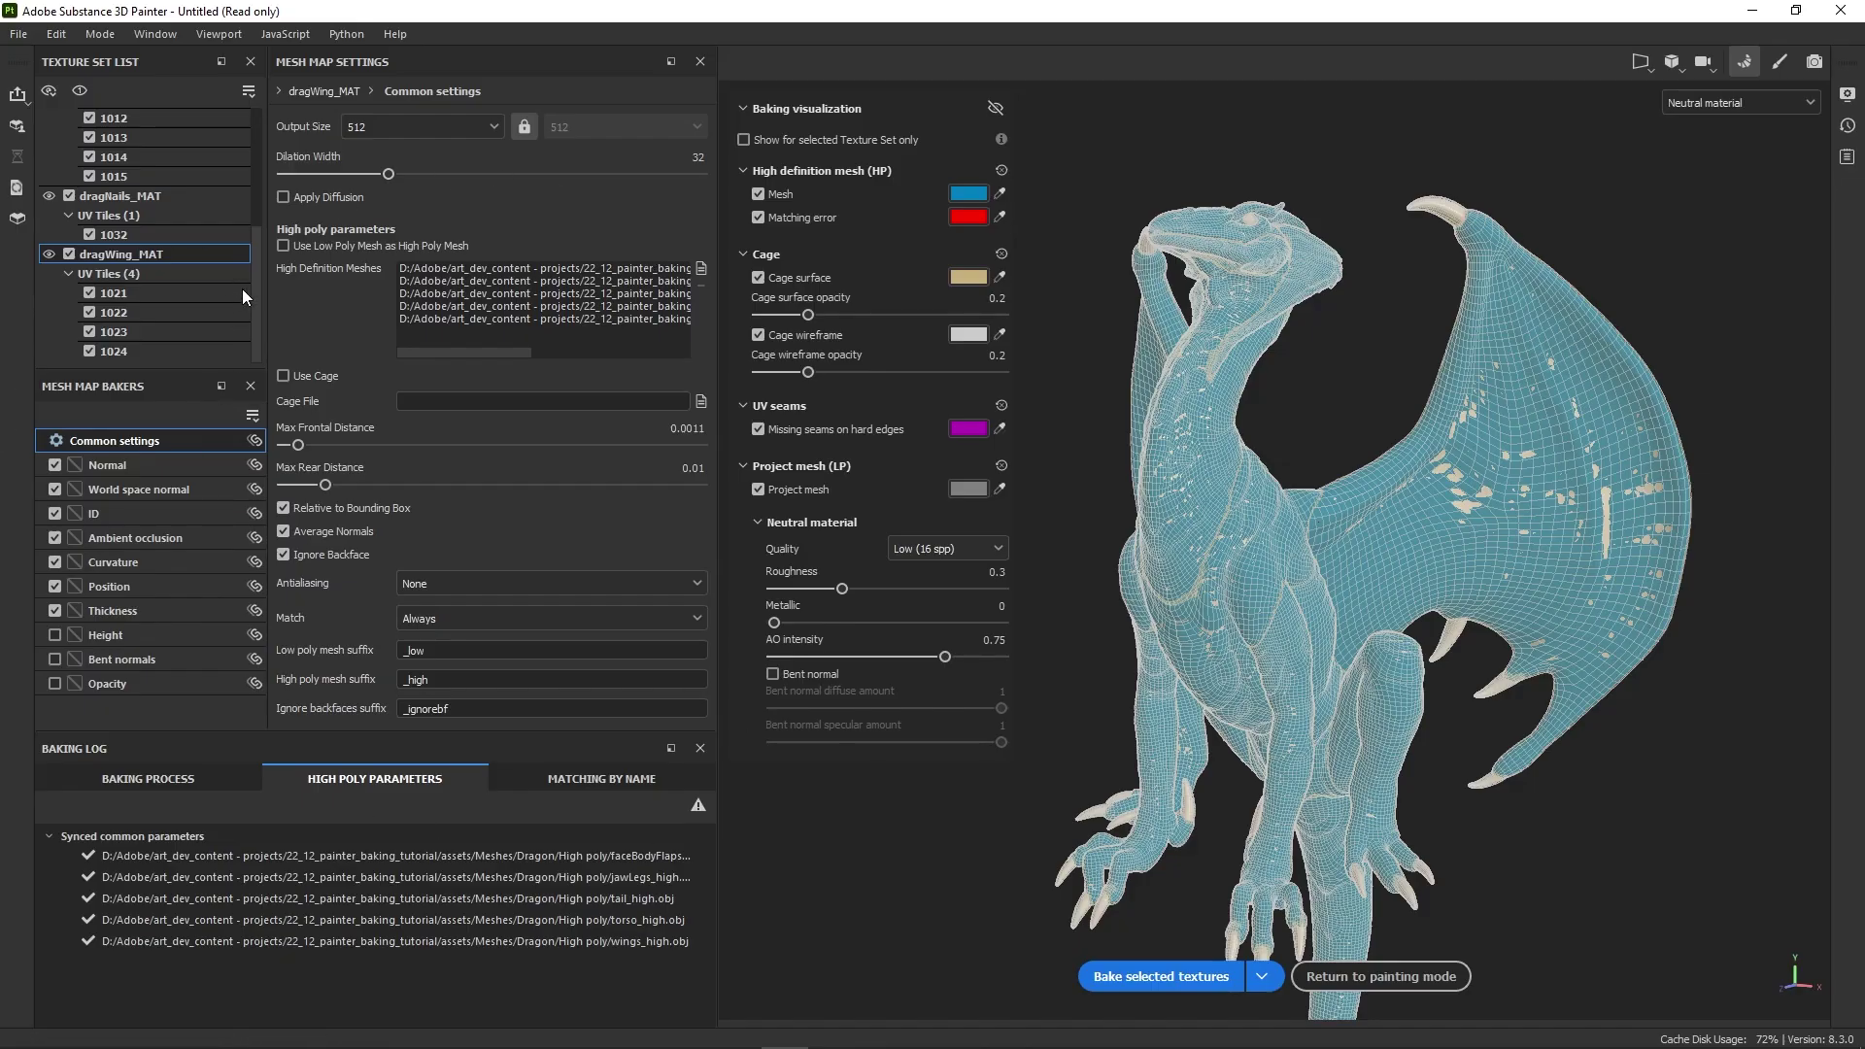
mouse_move(253, 293)
left_mouse_down()
mouse_move(274, 130)
mouse_move(270, 287)
left_mouse_up()
left_click(56, 465, "ctrl")
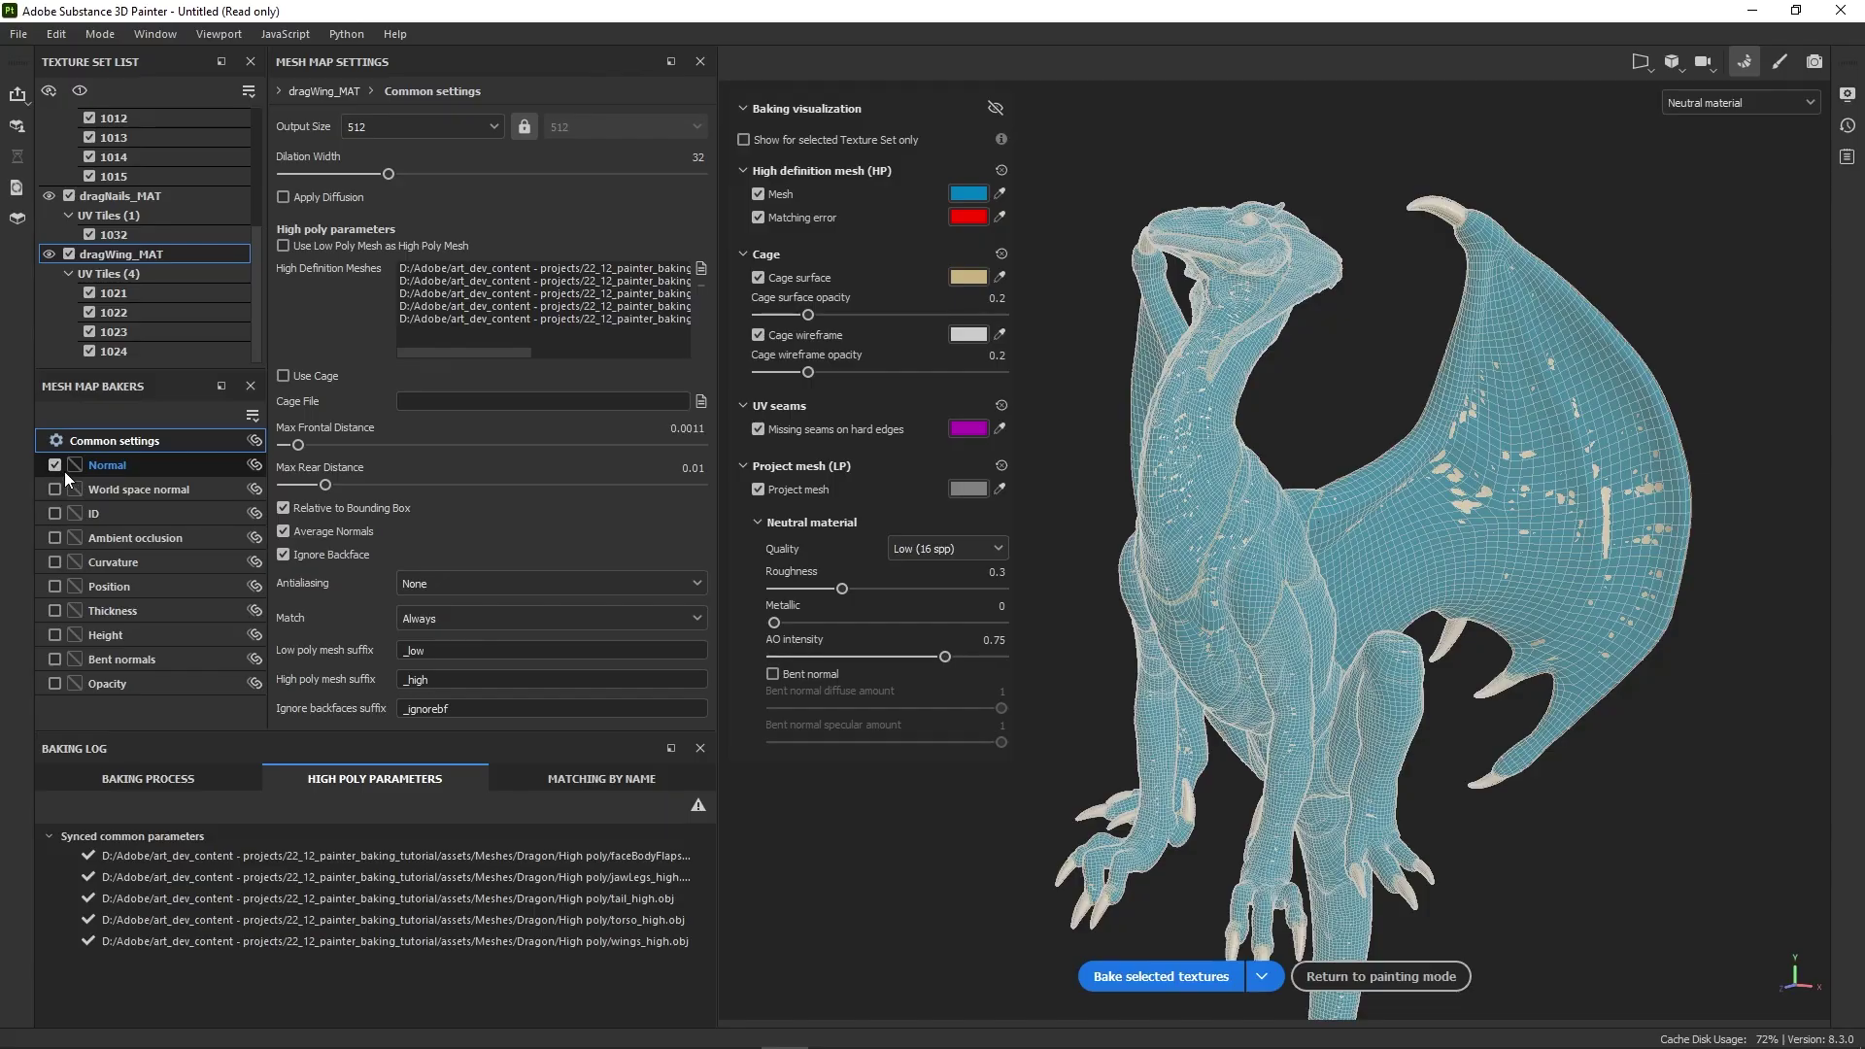
- Compare the mesh map selections of dragNails_MAT, dragBod_MAT and dragWing_MAT
left_click(161, 200)
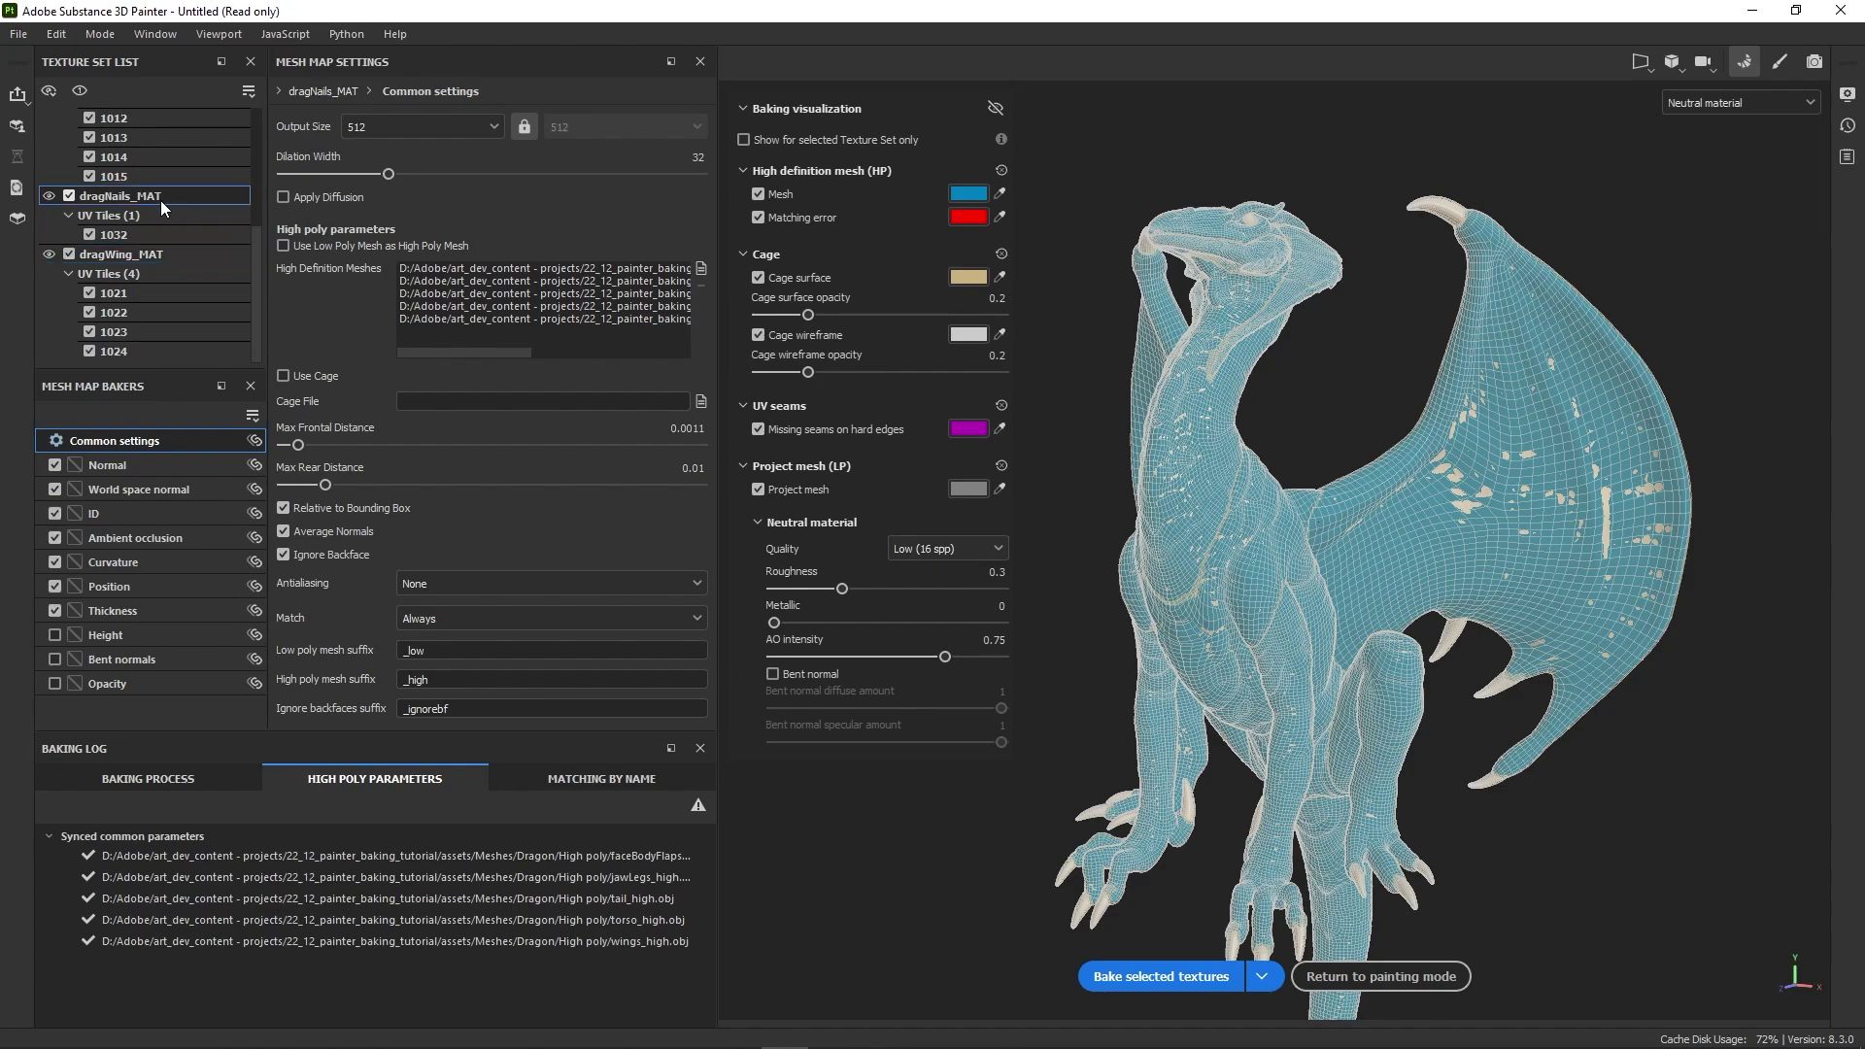
scroll(93, 208, "up", 5)
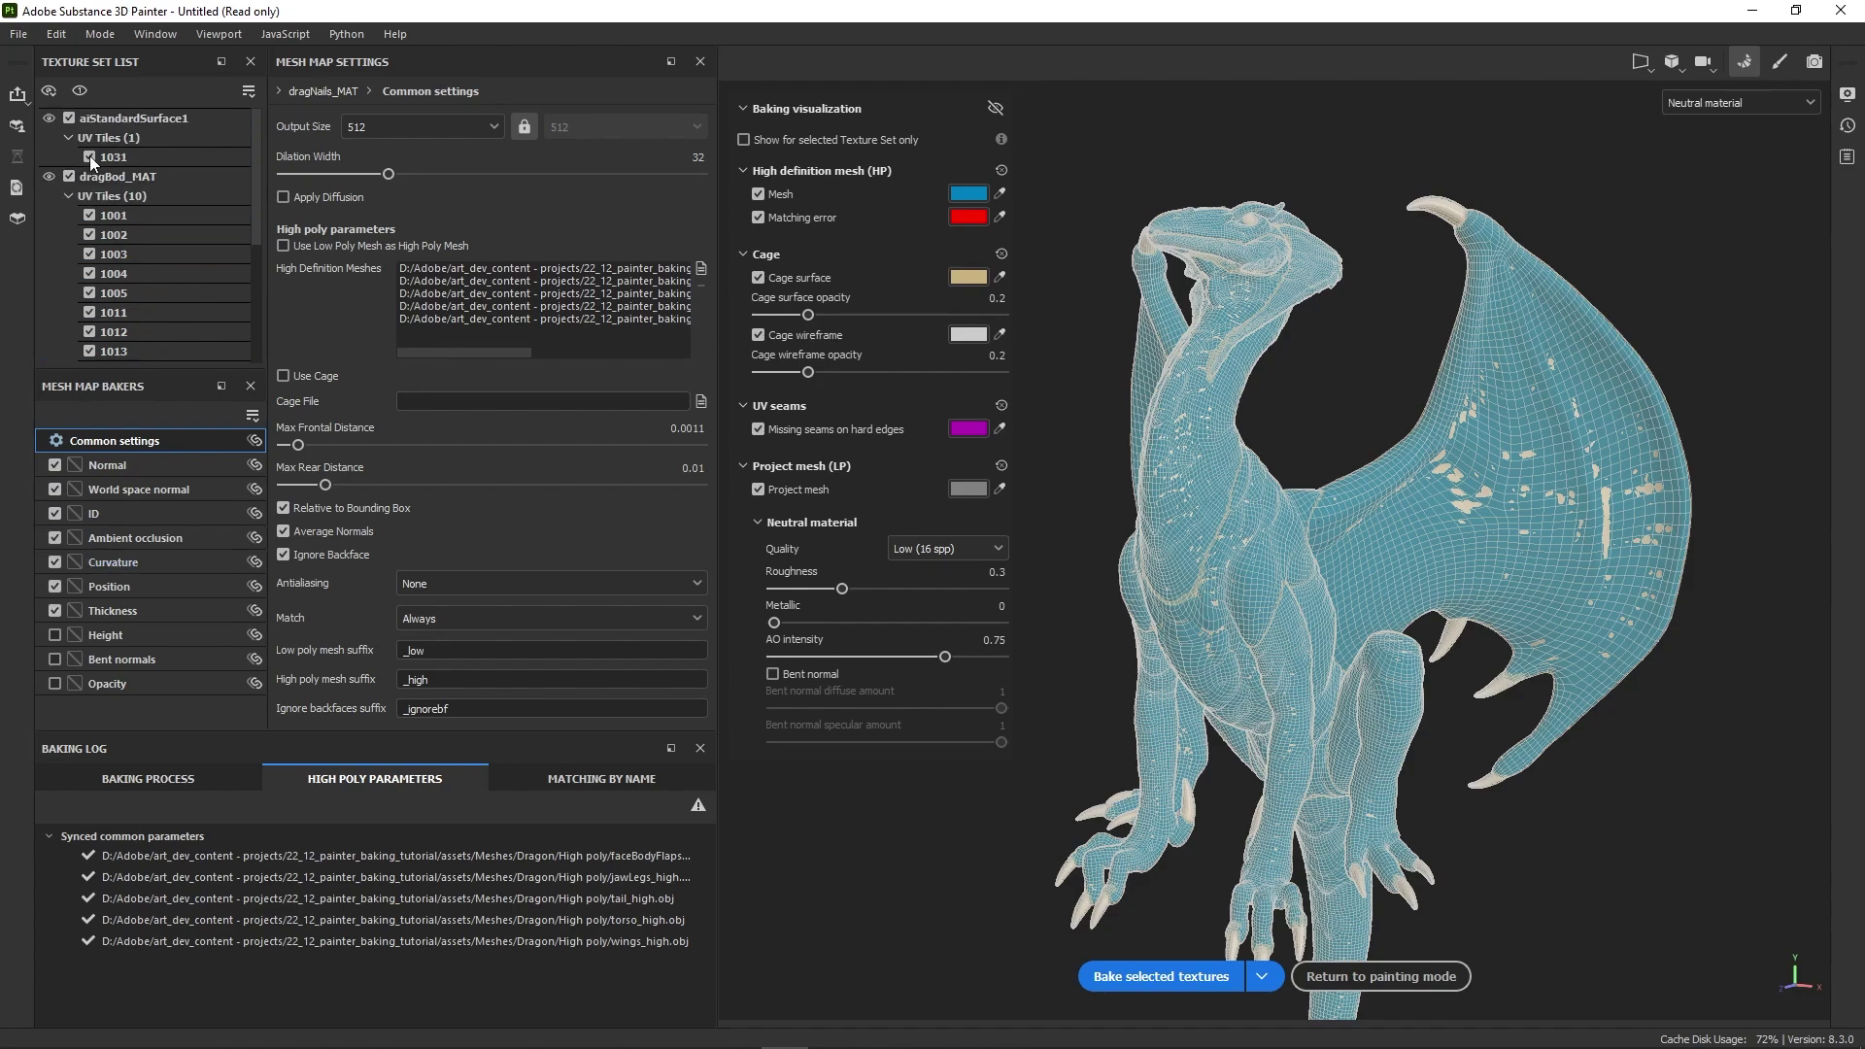
left_click(91, 175)
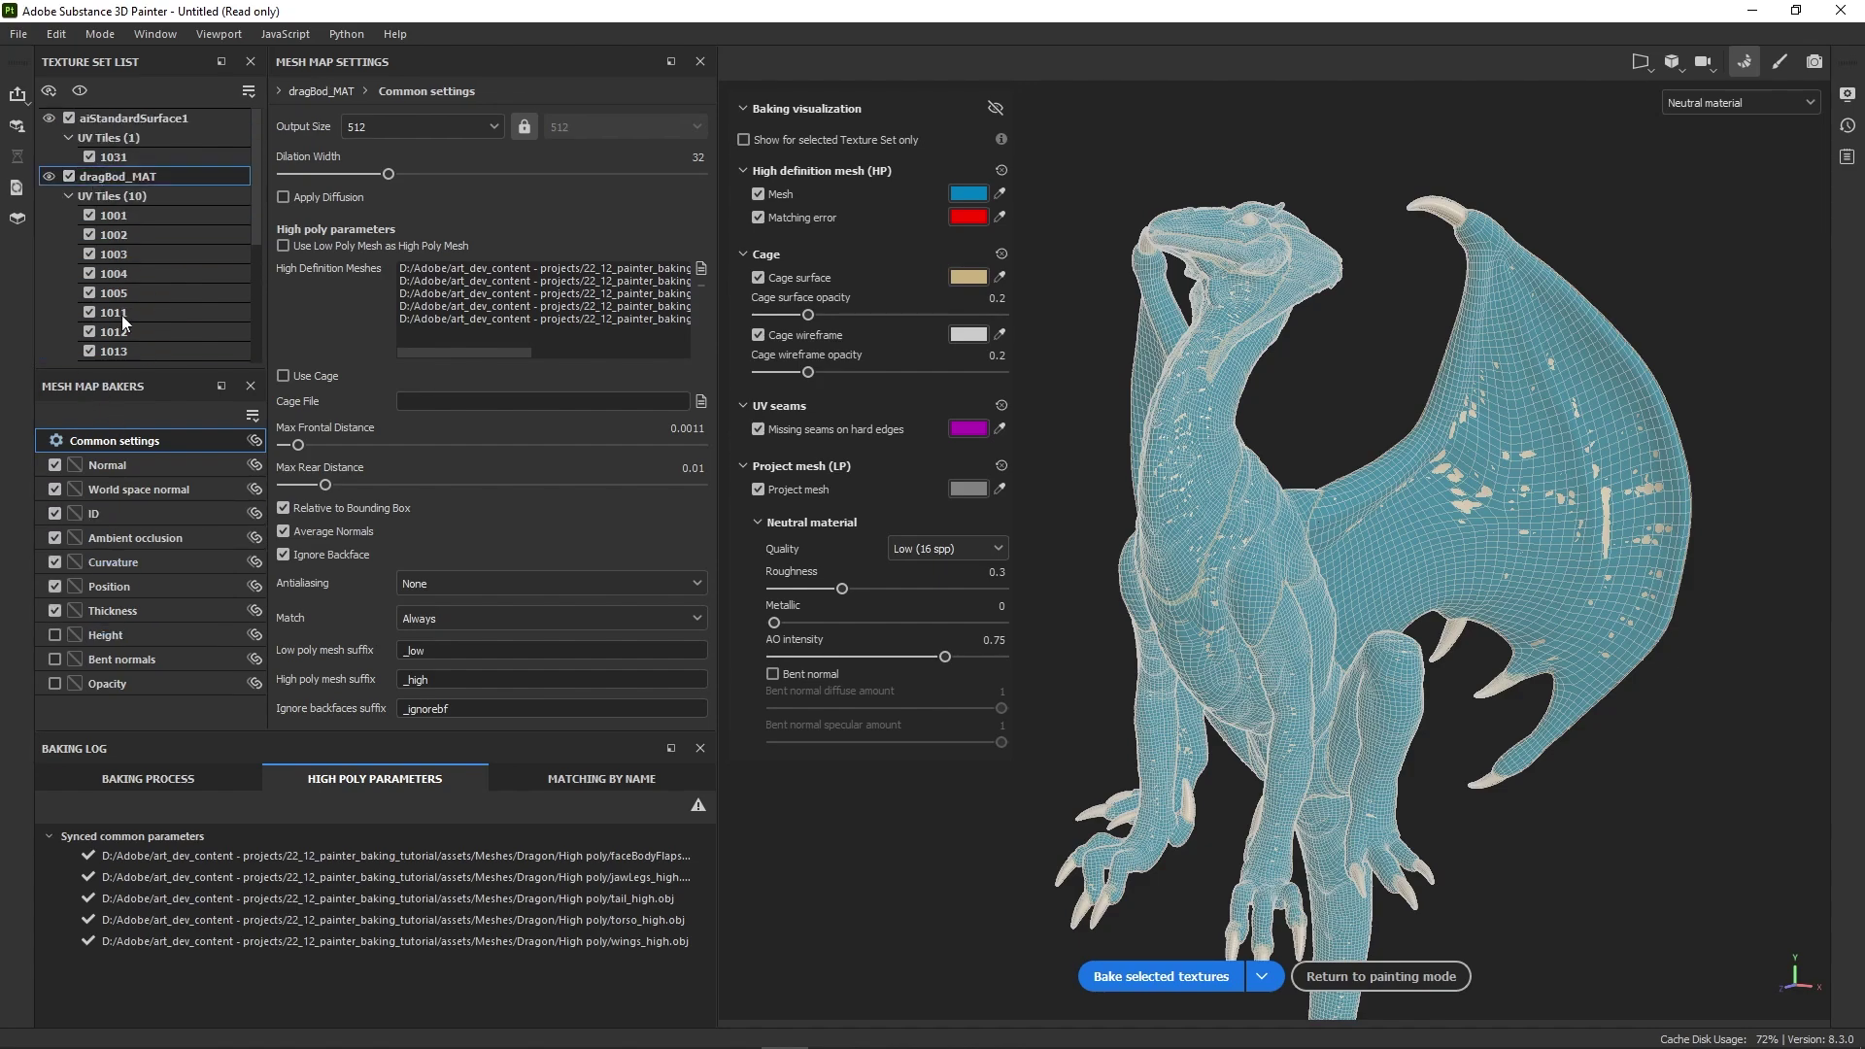
scroll(126, 292, "down", 4)
left_click(137, 250)
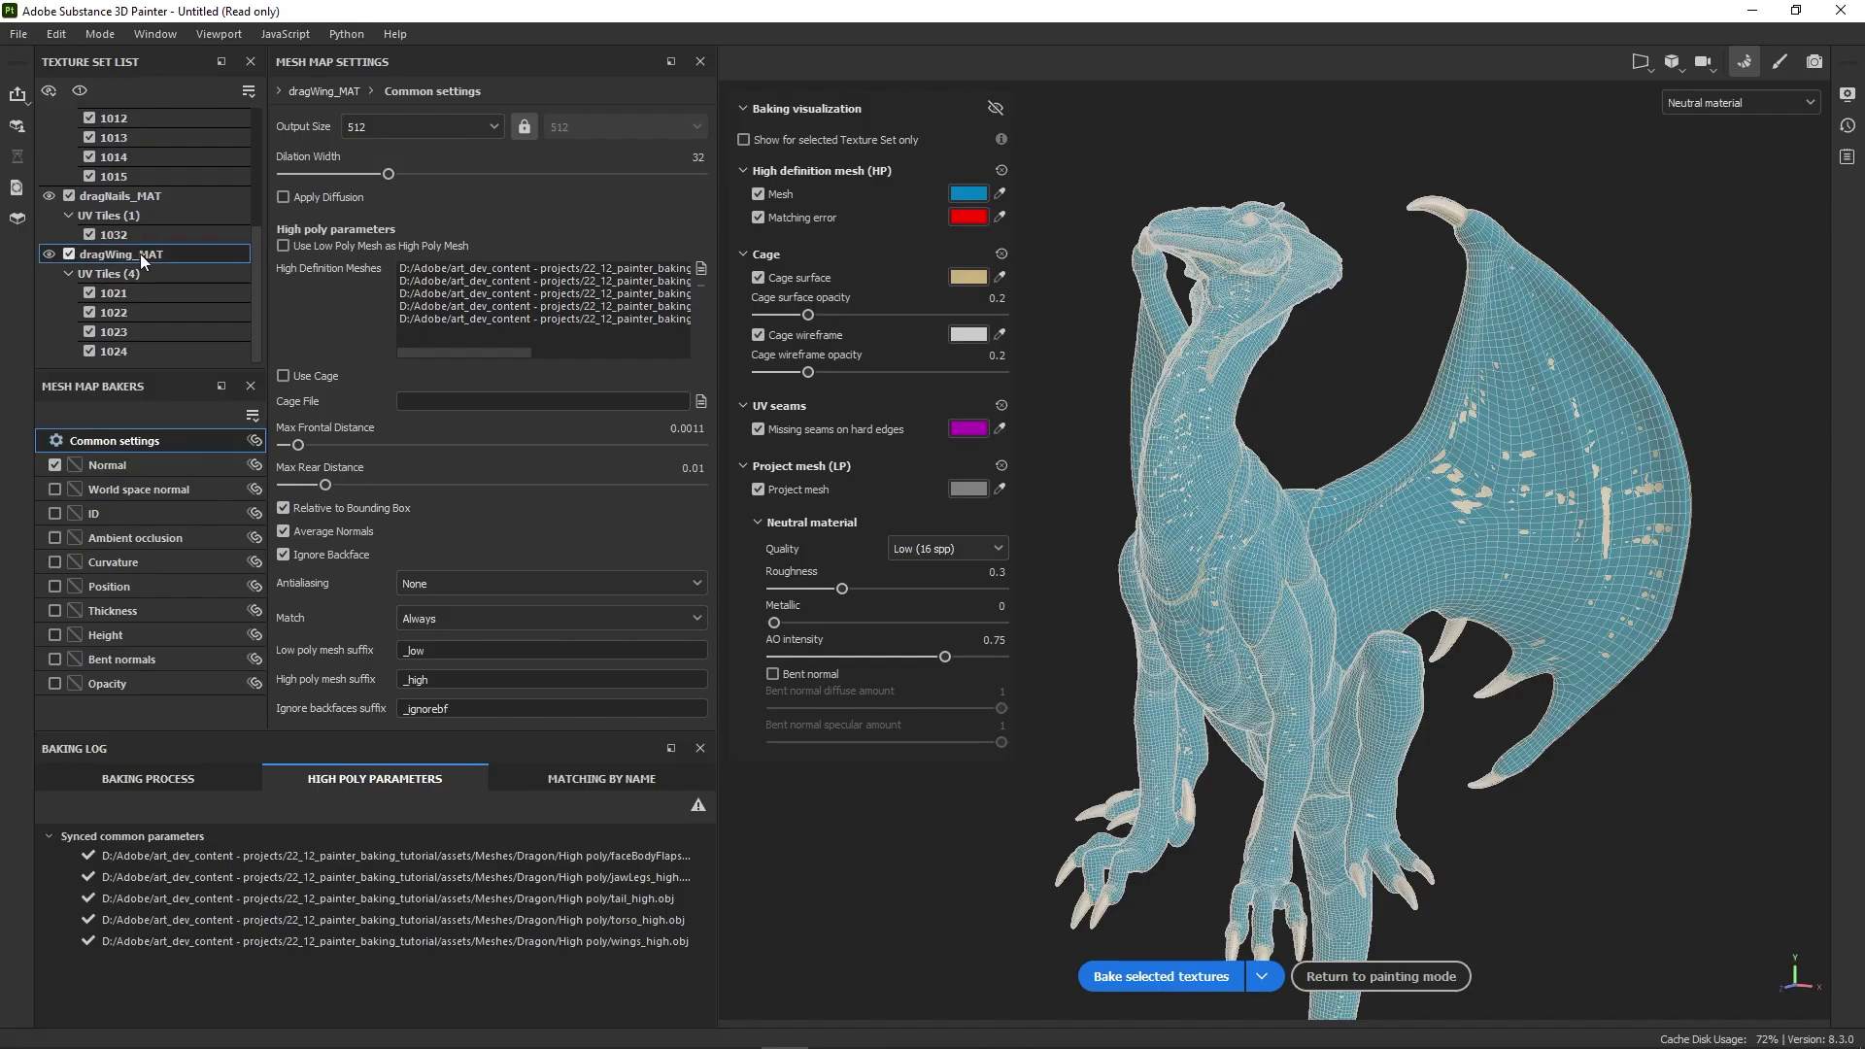
- Apply the Normal-only mesh map selection to all texture sets and check it on the other sets
left_click(254, 416)
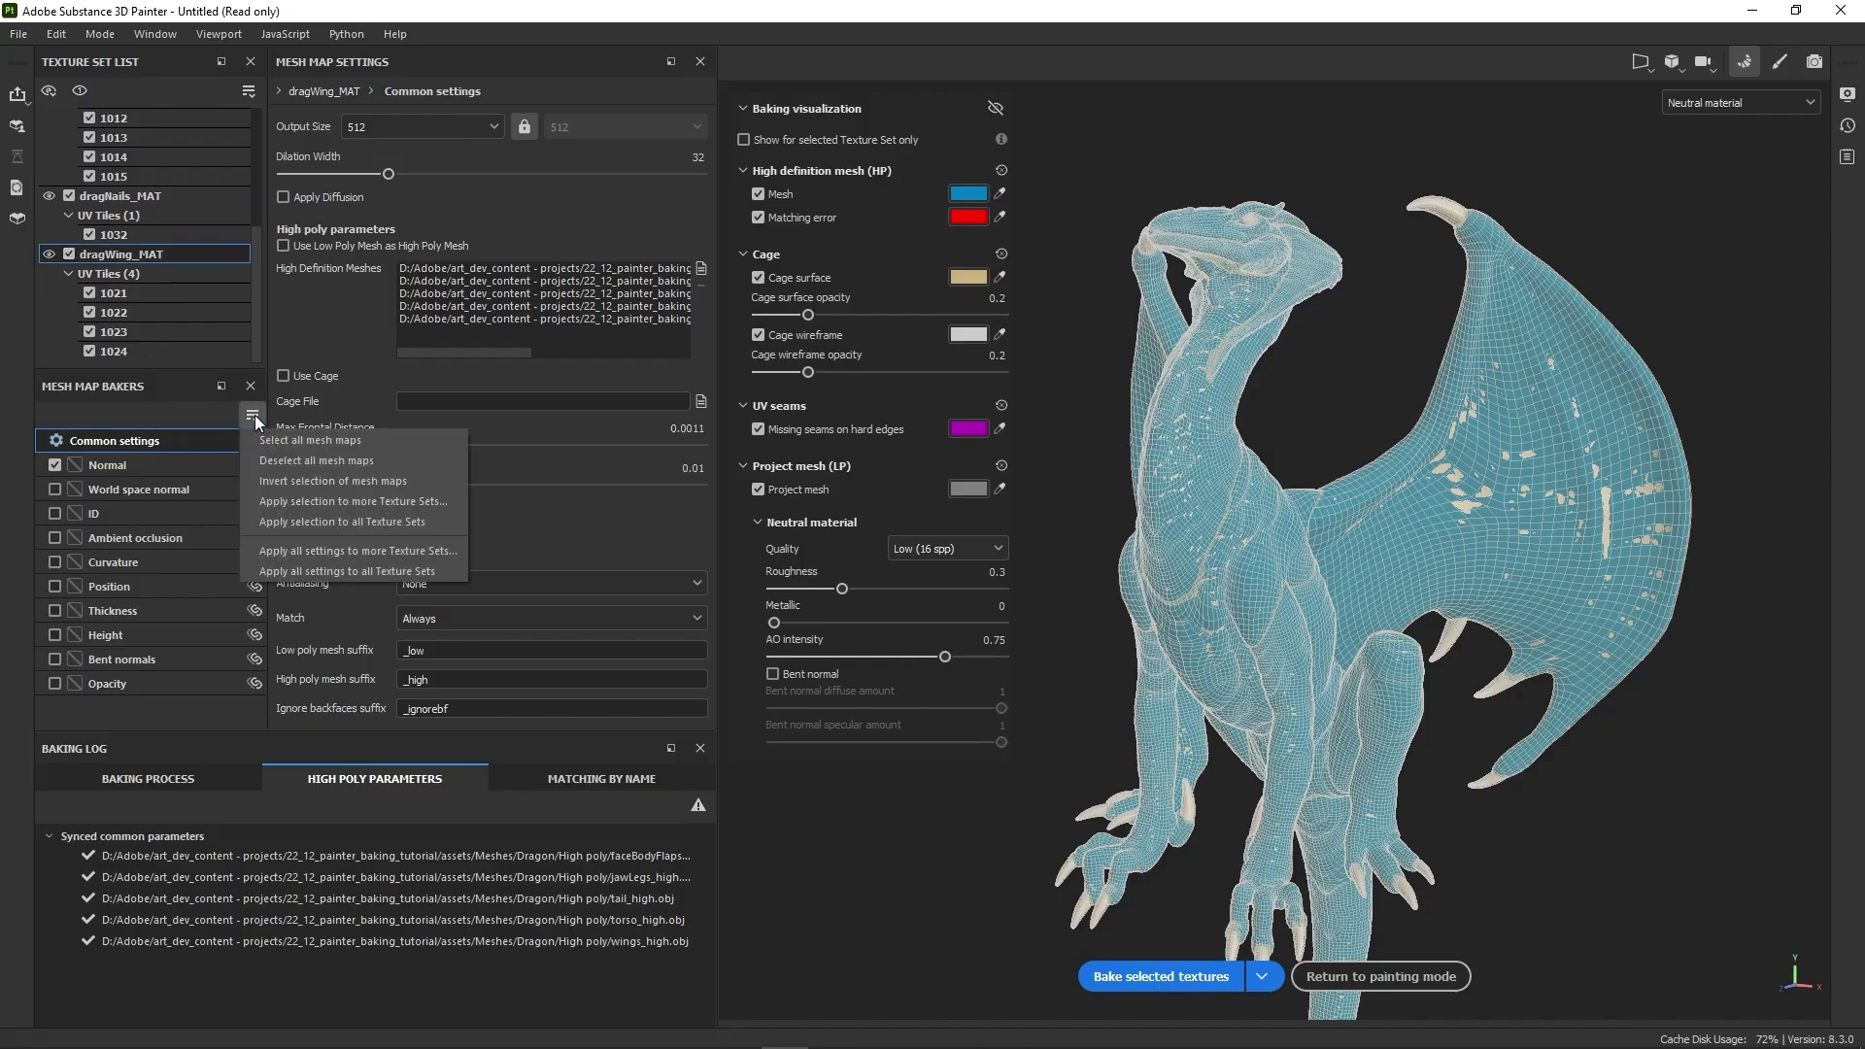
left_click(348, 522)
left_click(182, 196)
scroll(182, 196, "up", 3)
scroll(174, 156, "down", 3)
left_click(155, 254)
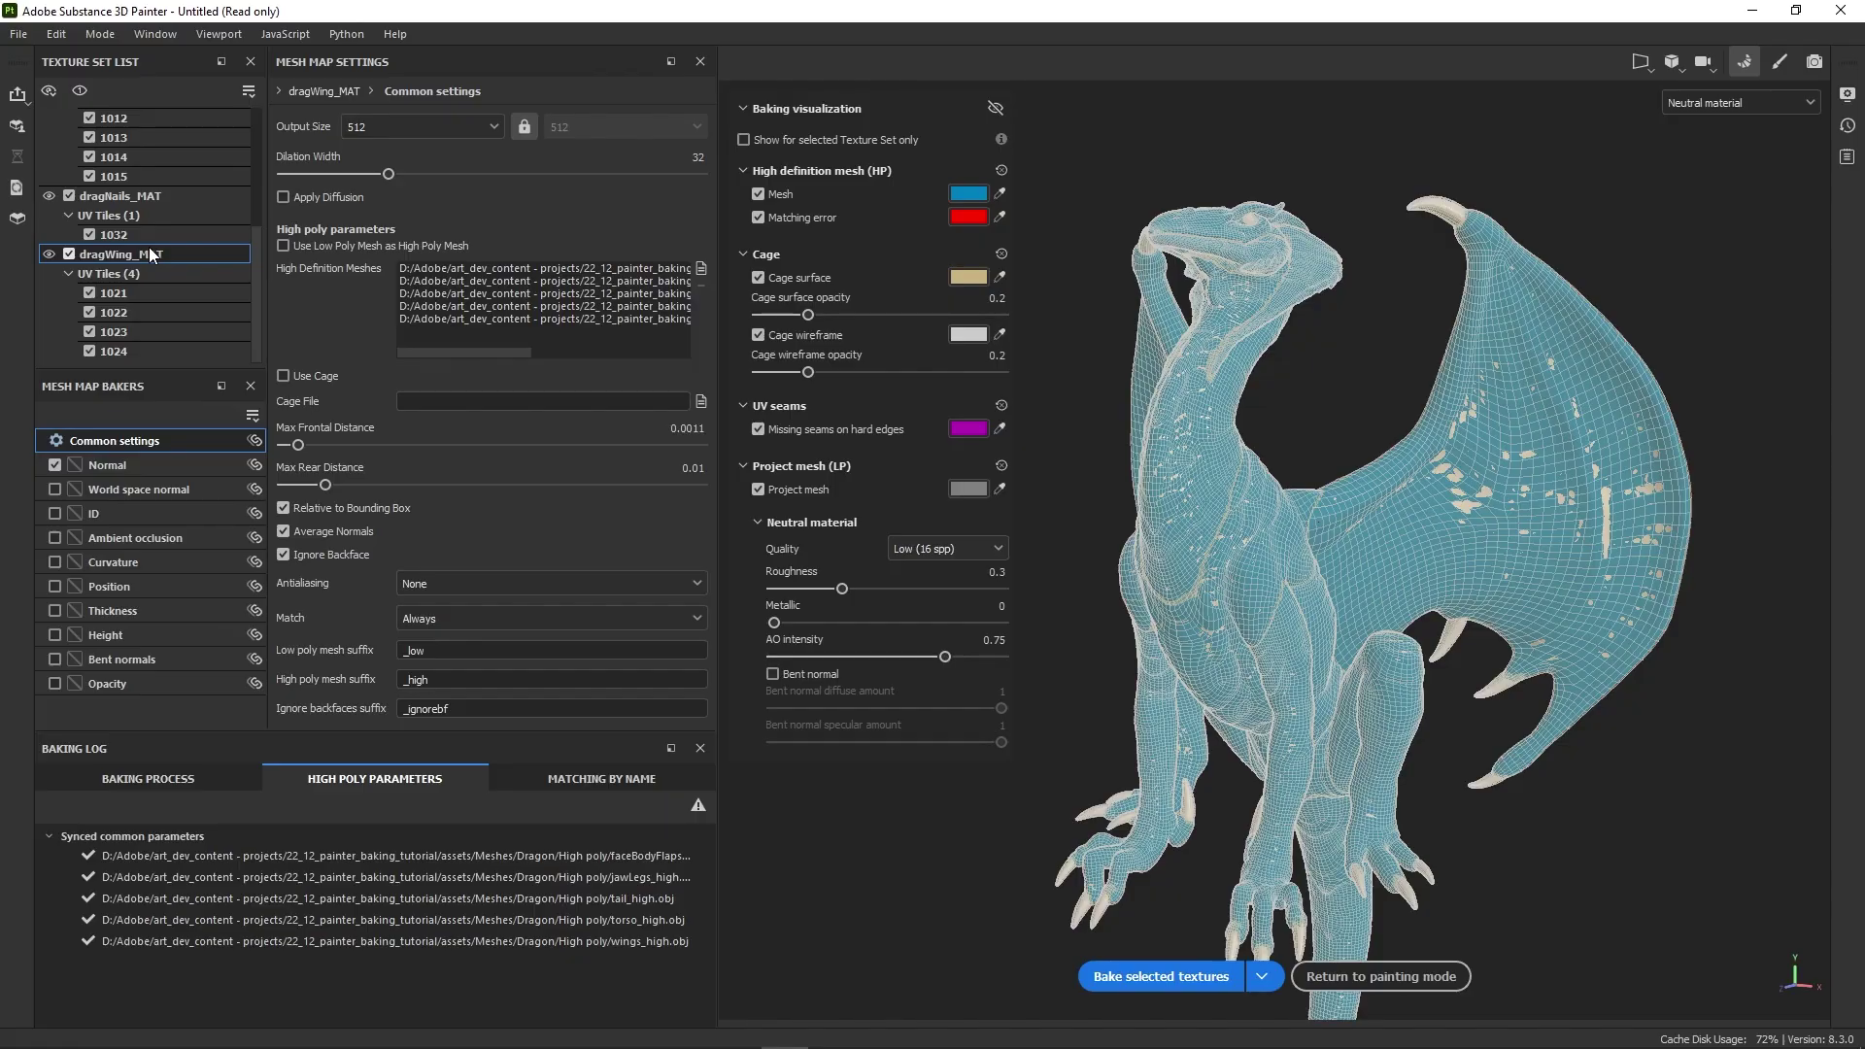
- Set the output size to 2048 and bake the selected textures
left_click(387, 132)
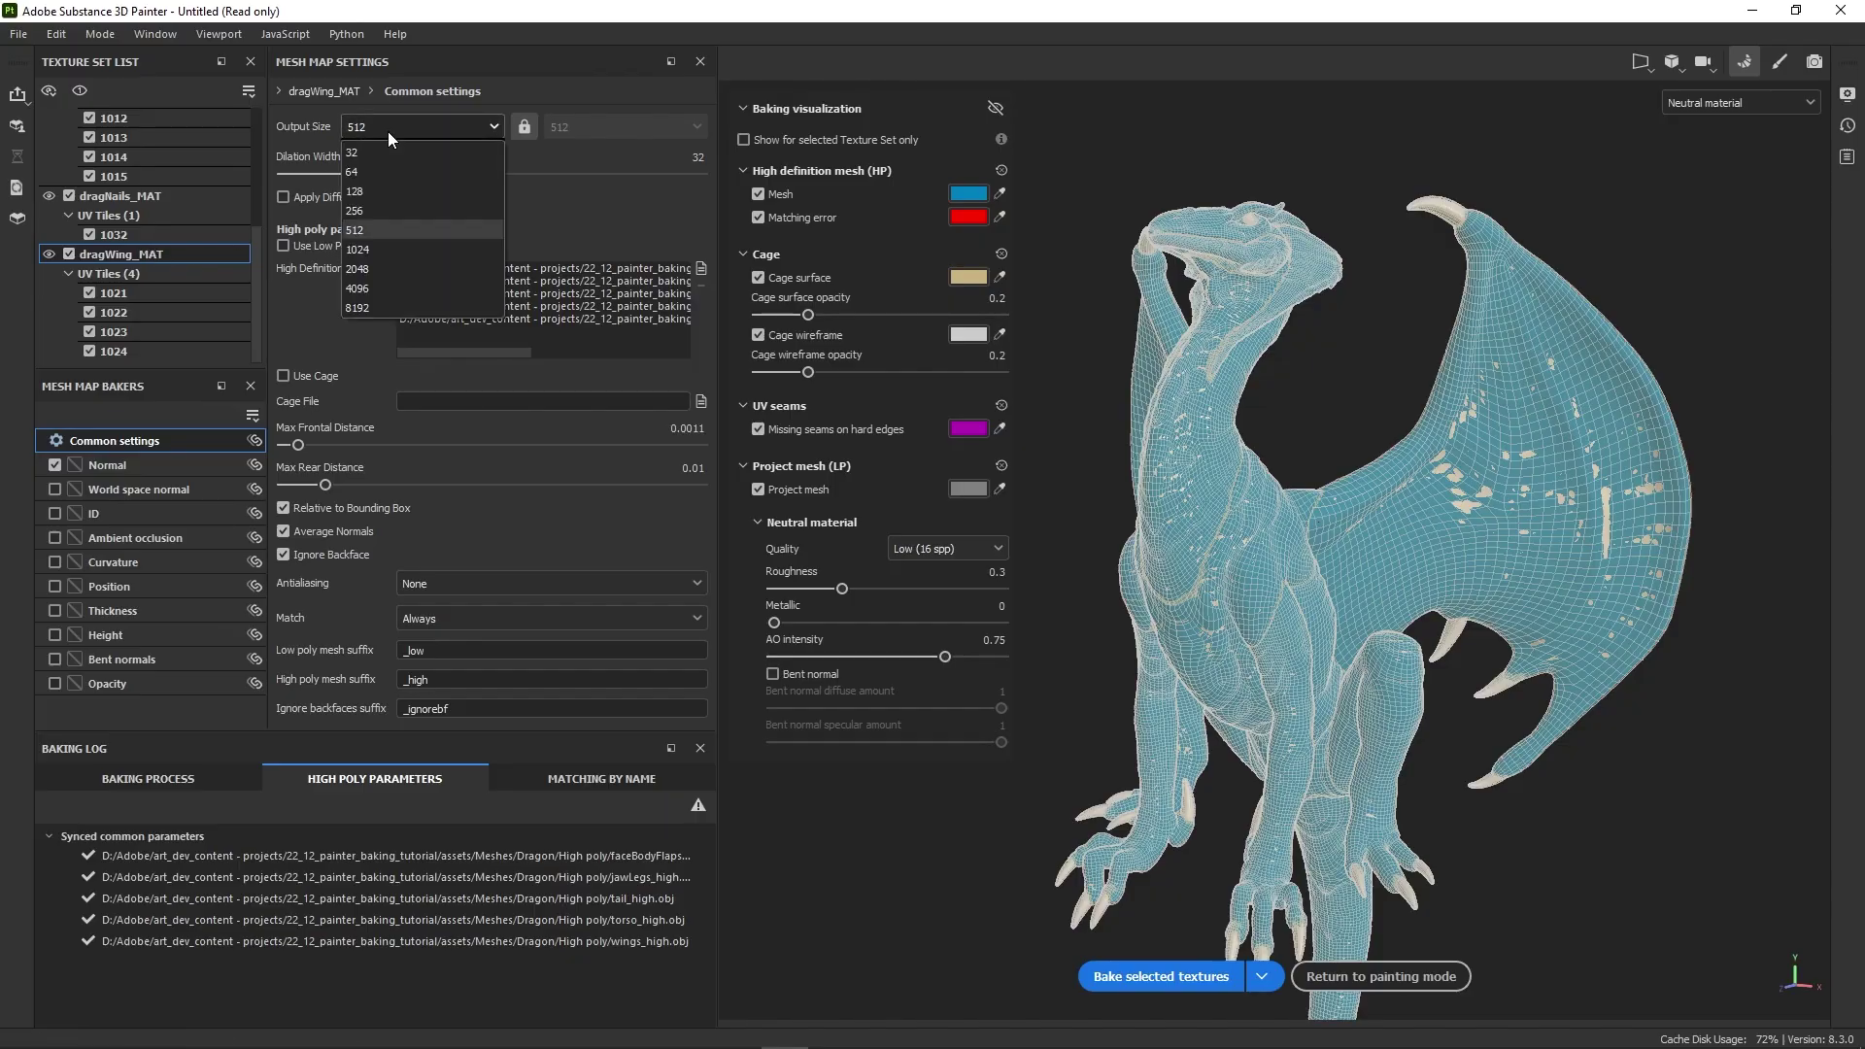
left_click(371, 270)
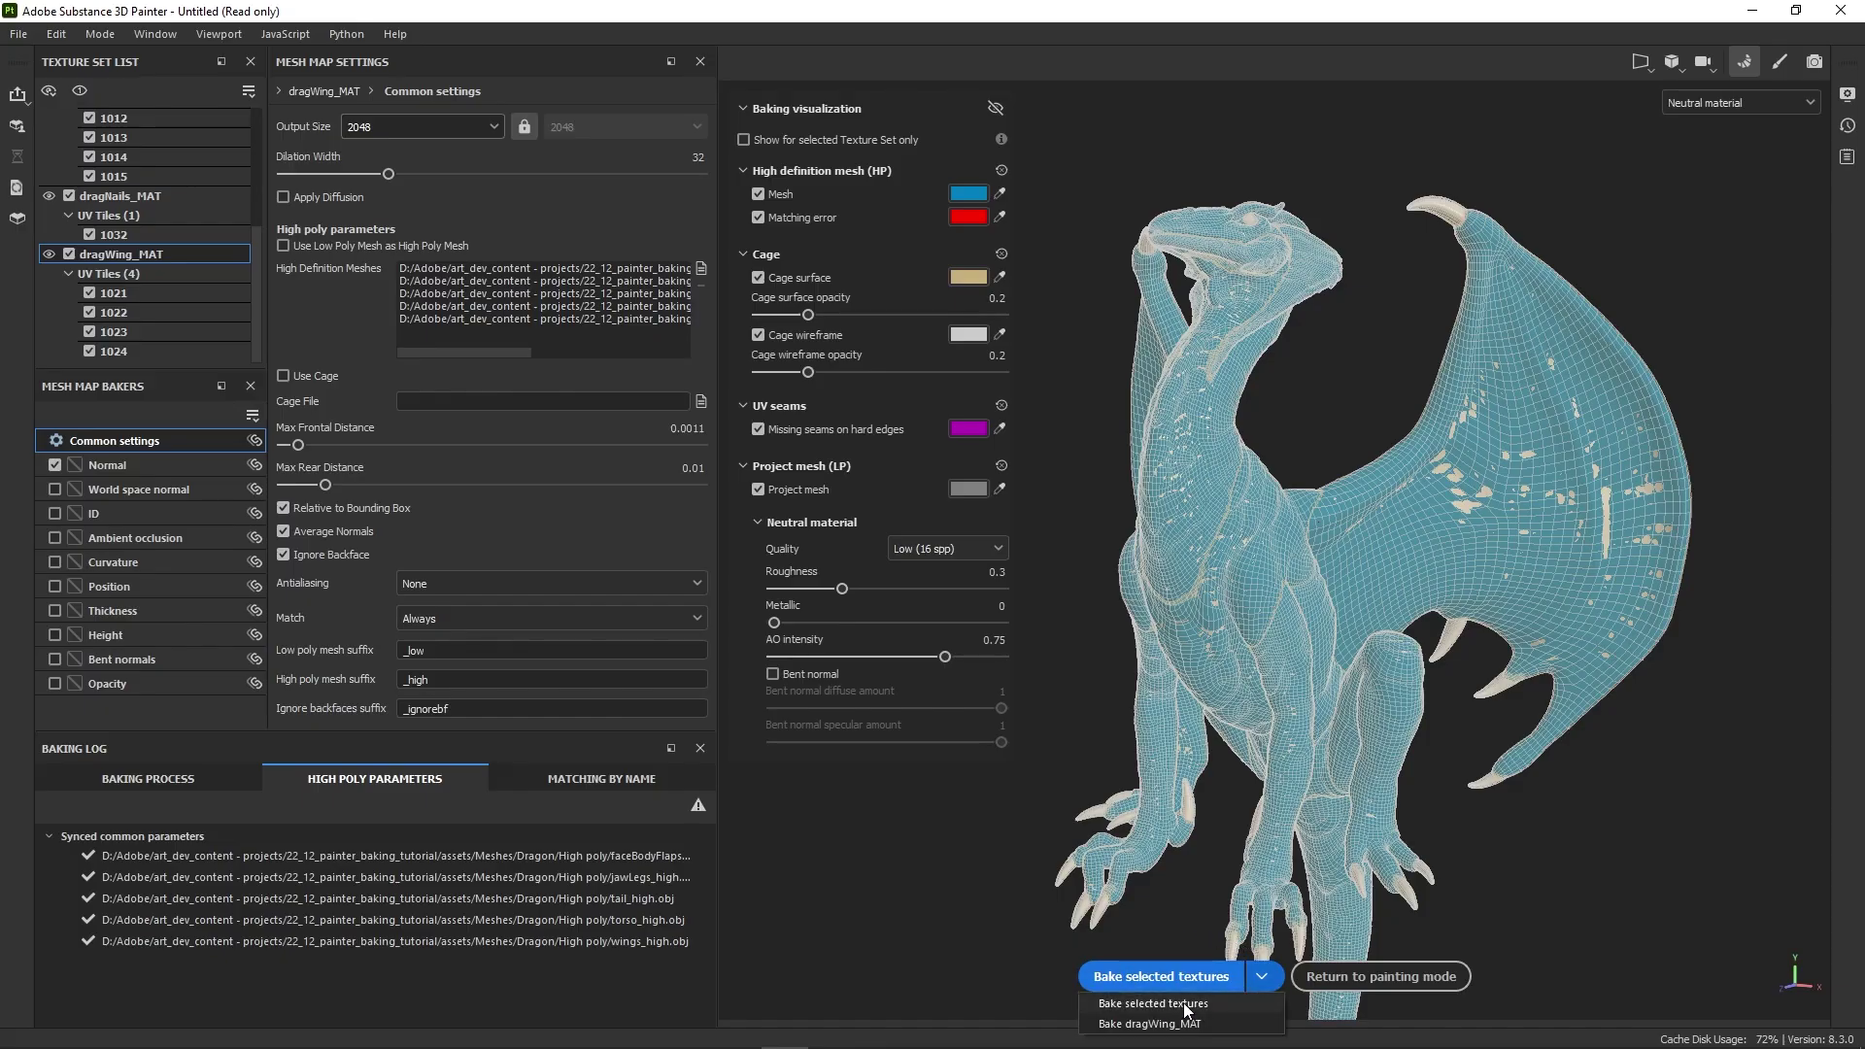
left_click_drag(1257, 571, 1231, 623, "alt")
left_click(1123, 977)
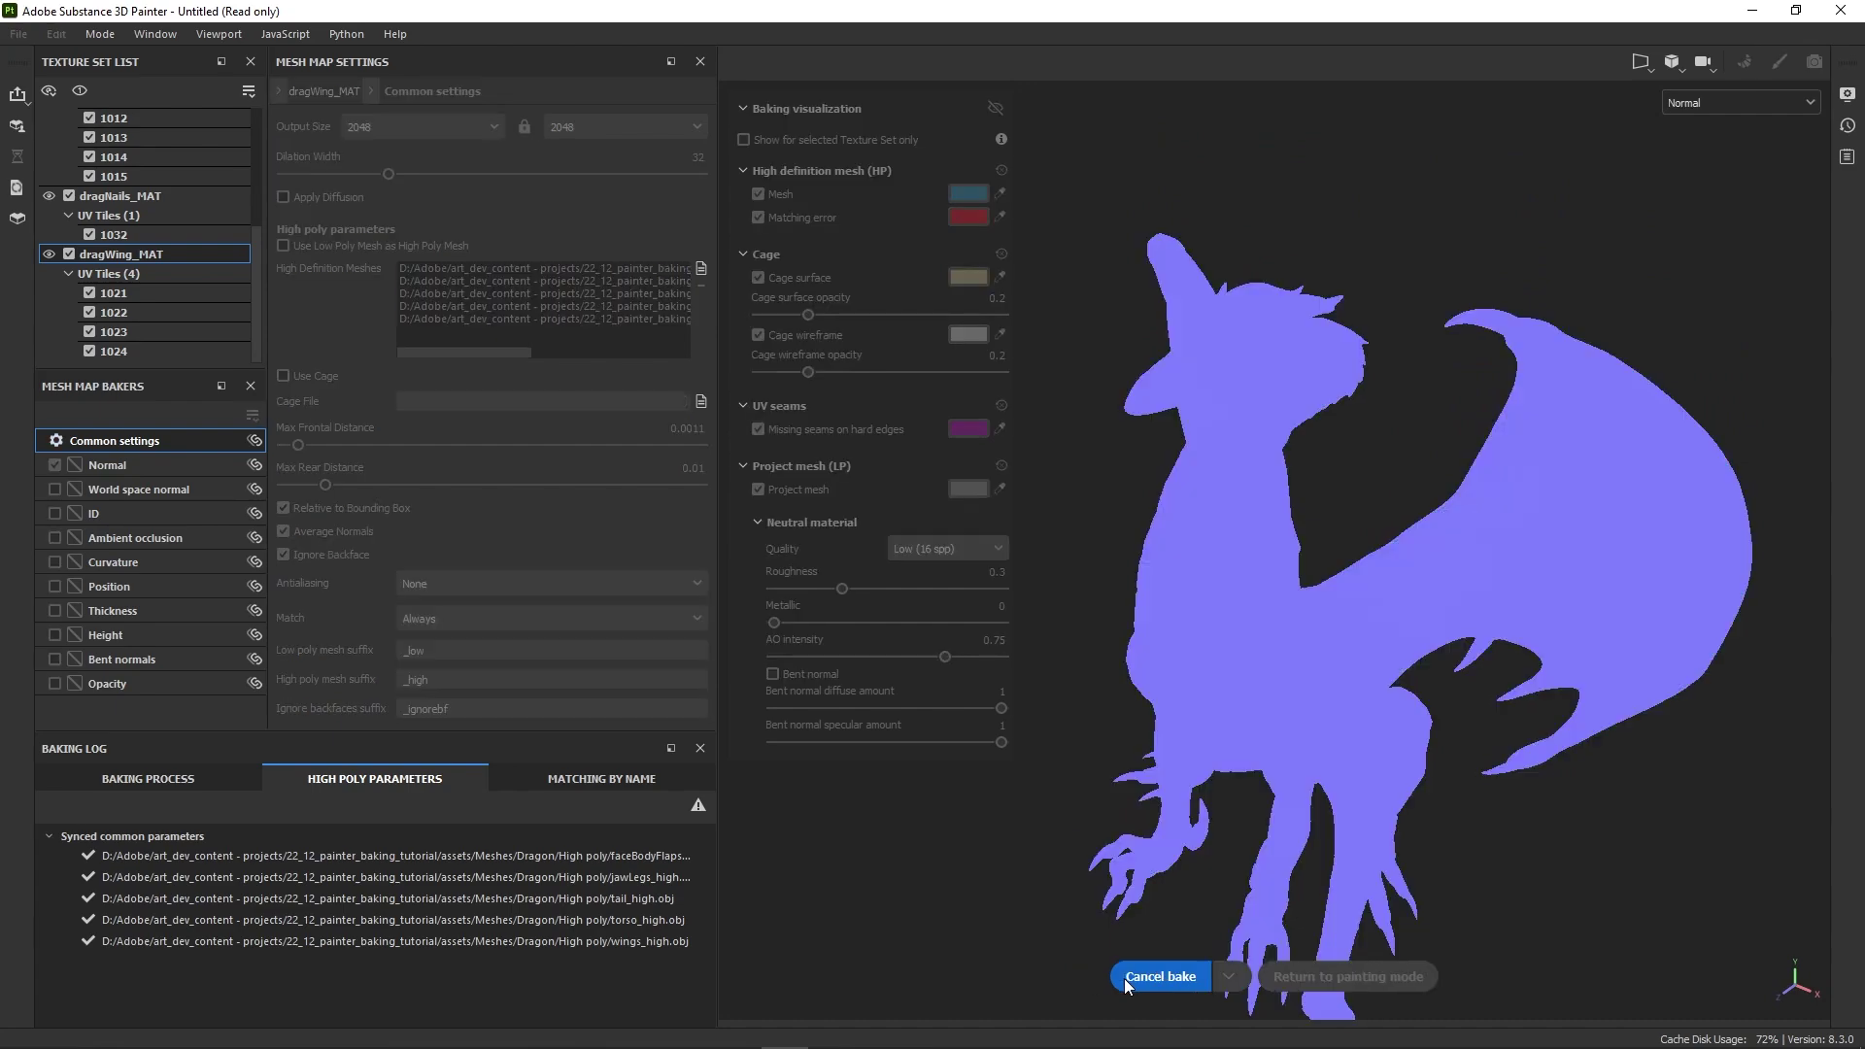
- Hide the baking meshes and inspect the baked normal detail on the dragon's head, neck, body and wings
mouse_move(1324, 425)
left_mouse_down("alt")
mouse_move(1340, 467)
mouse_move(1324, 508)
mouse_move(1476, 481)
mouse_move(1365, 478)
mouse_move(1438, 485)
left_mouse_up("alt")
scroll(1234, 625, "up", 5)
left_click_drag(1337, 23, 1414, 737, "alt")
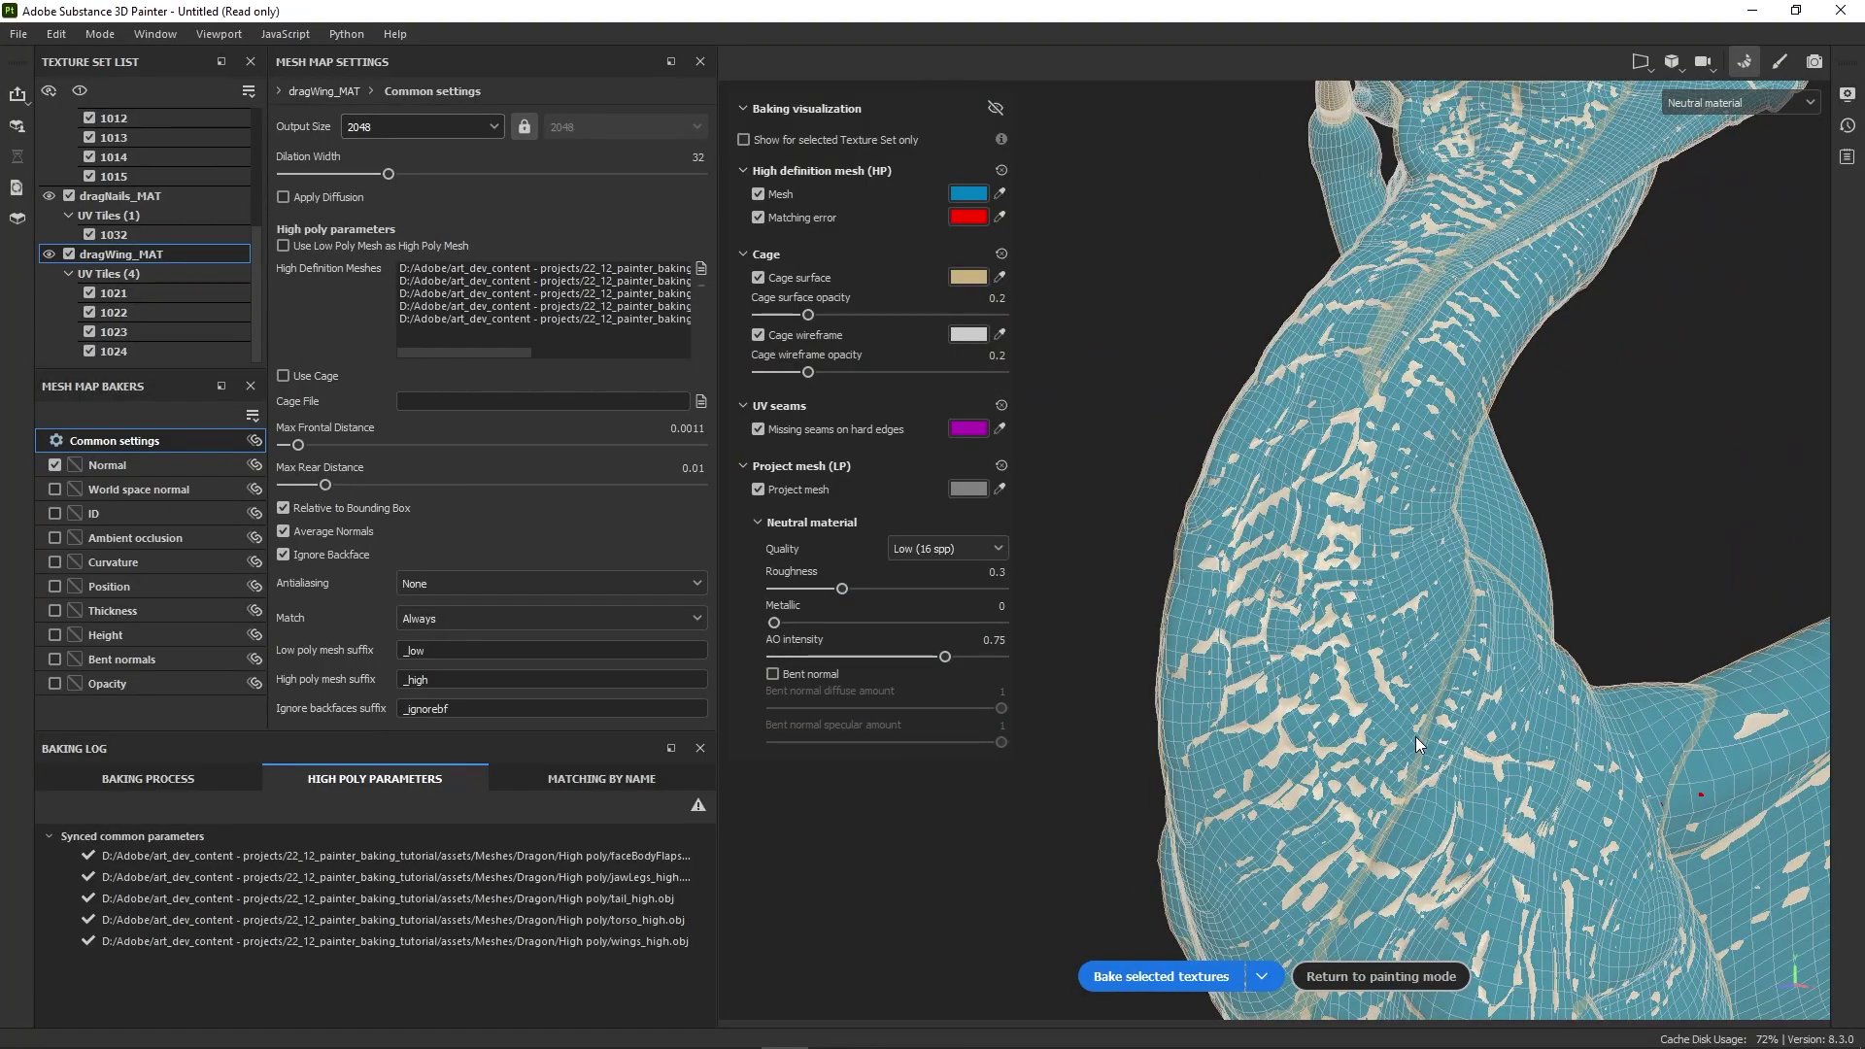
left_click(991, 110)
left_click_drag(1319, 393, 1442, 396, "alt")
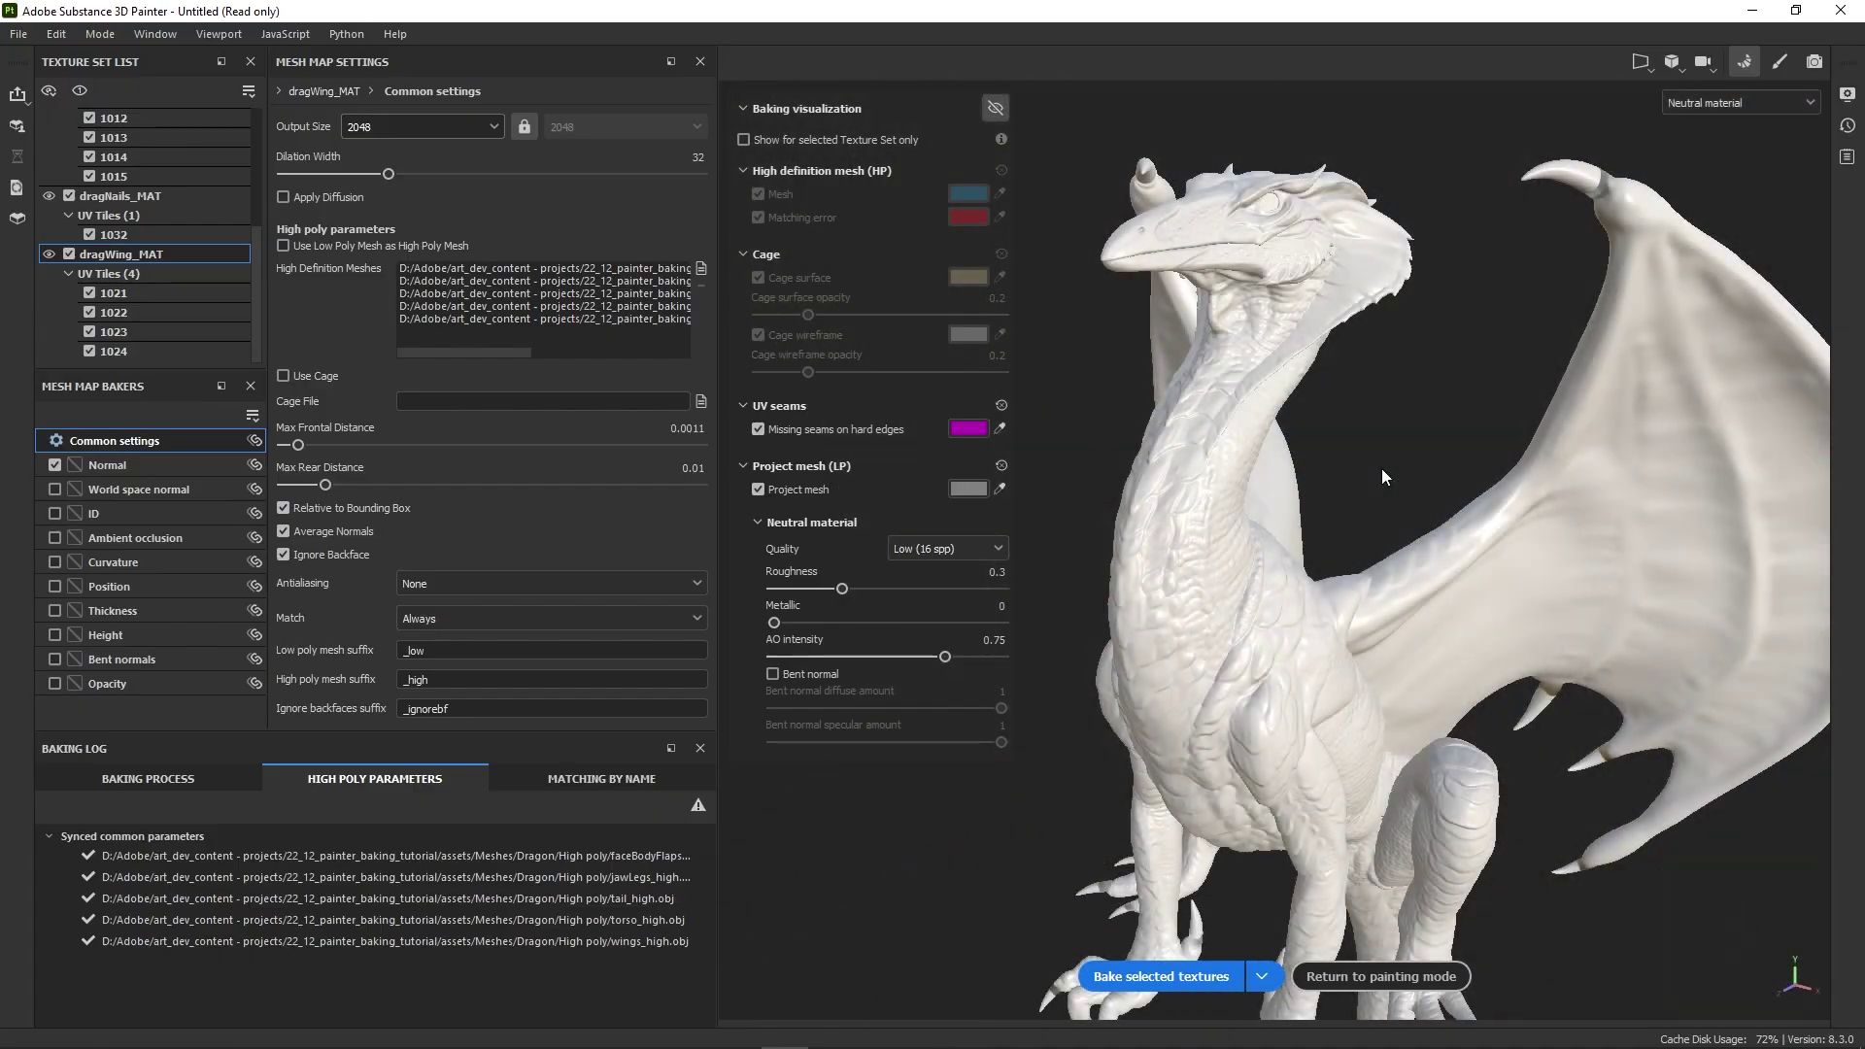
key("b")
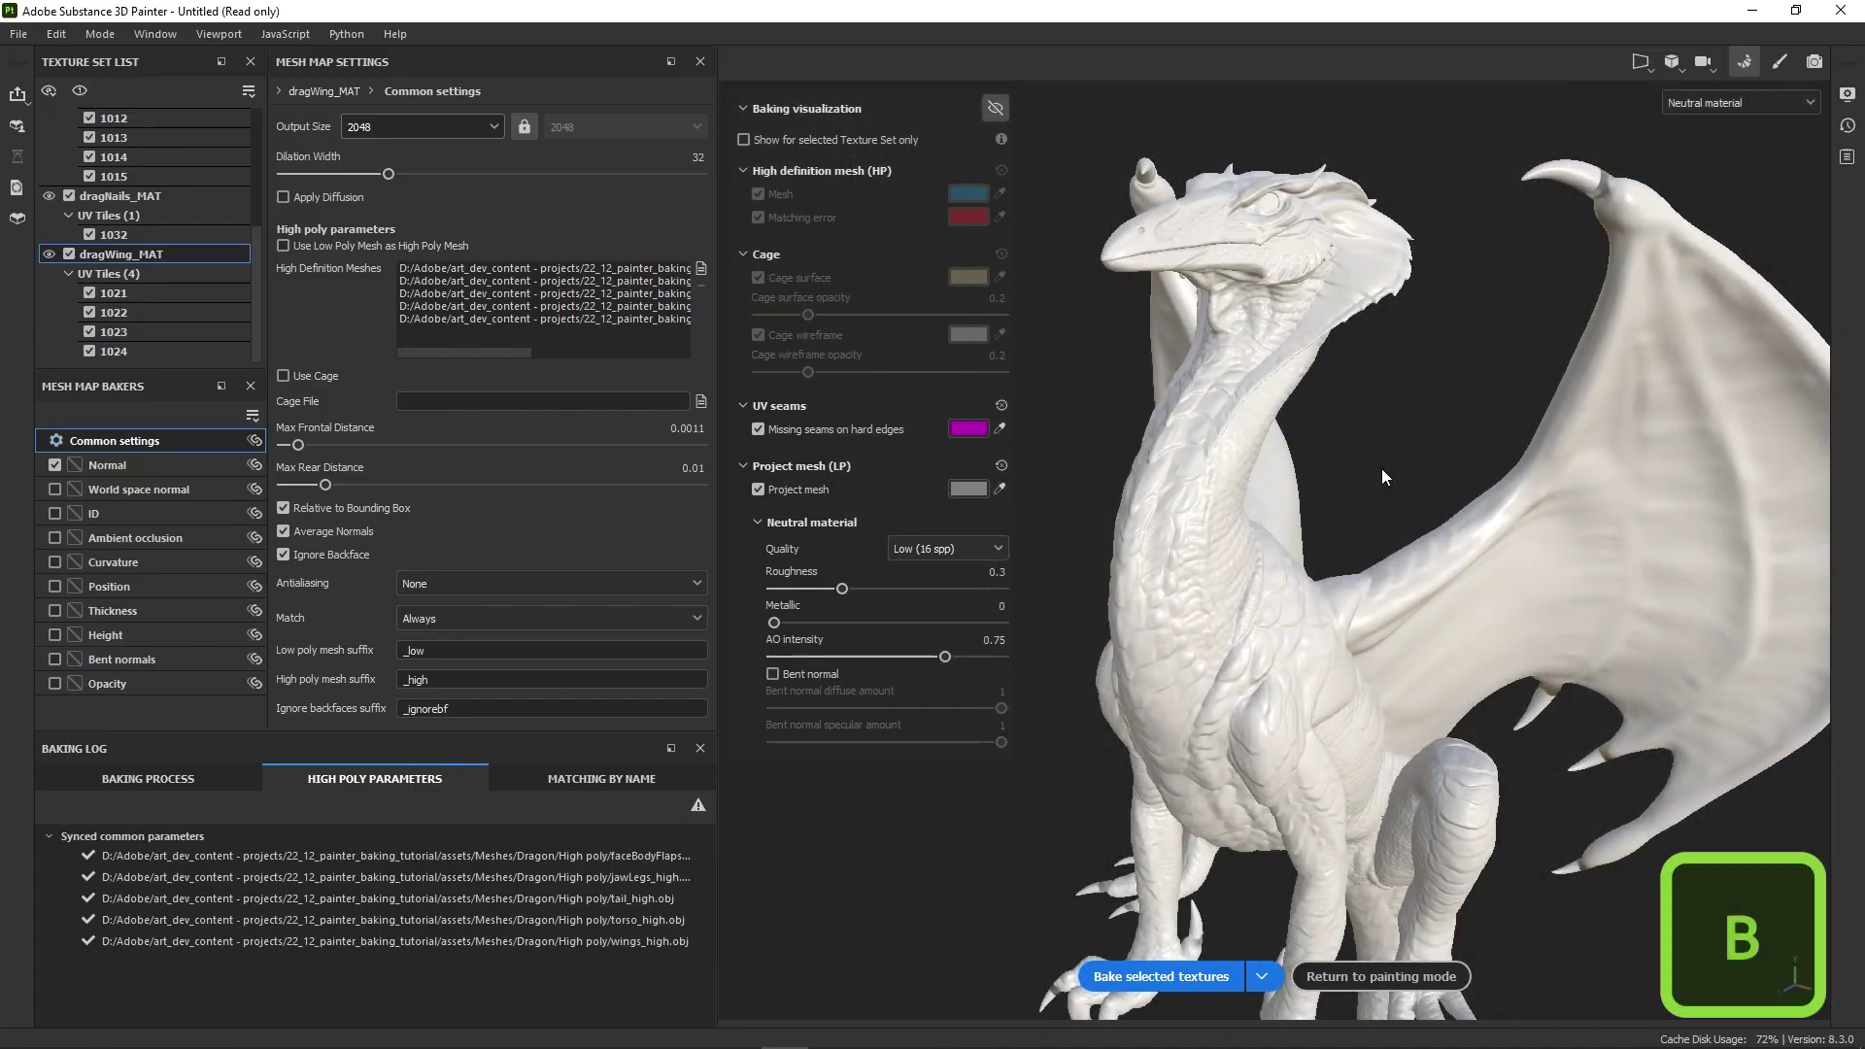
- Show the baked Normal map on the dragon, examine the claws, and return to the material view
key("b")
key("b")
key("b")
key("b")
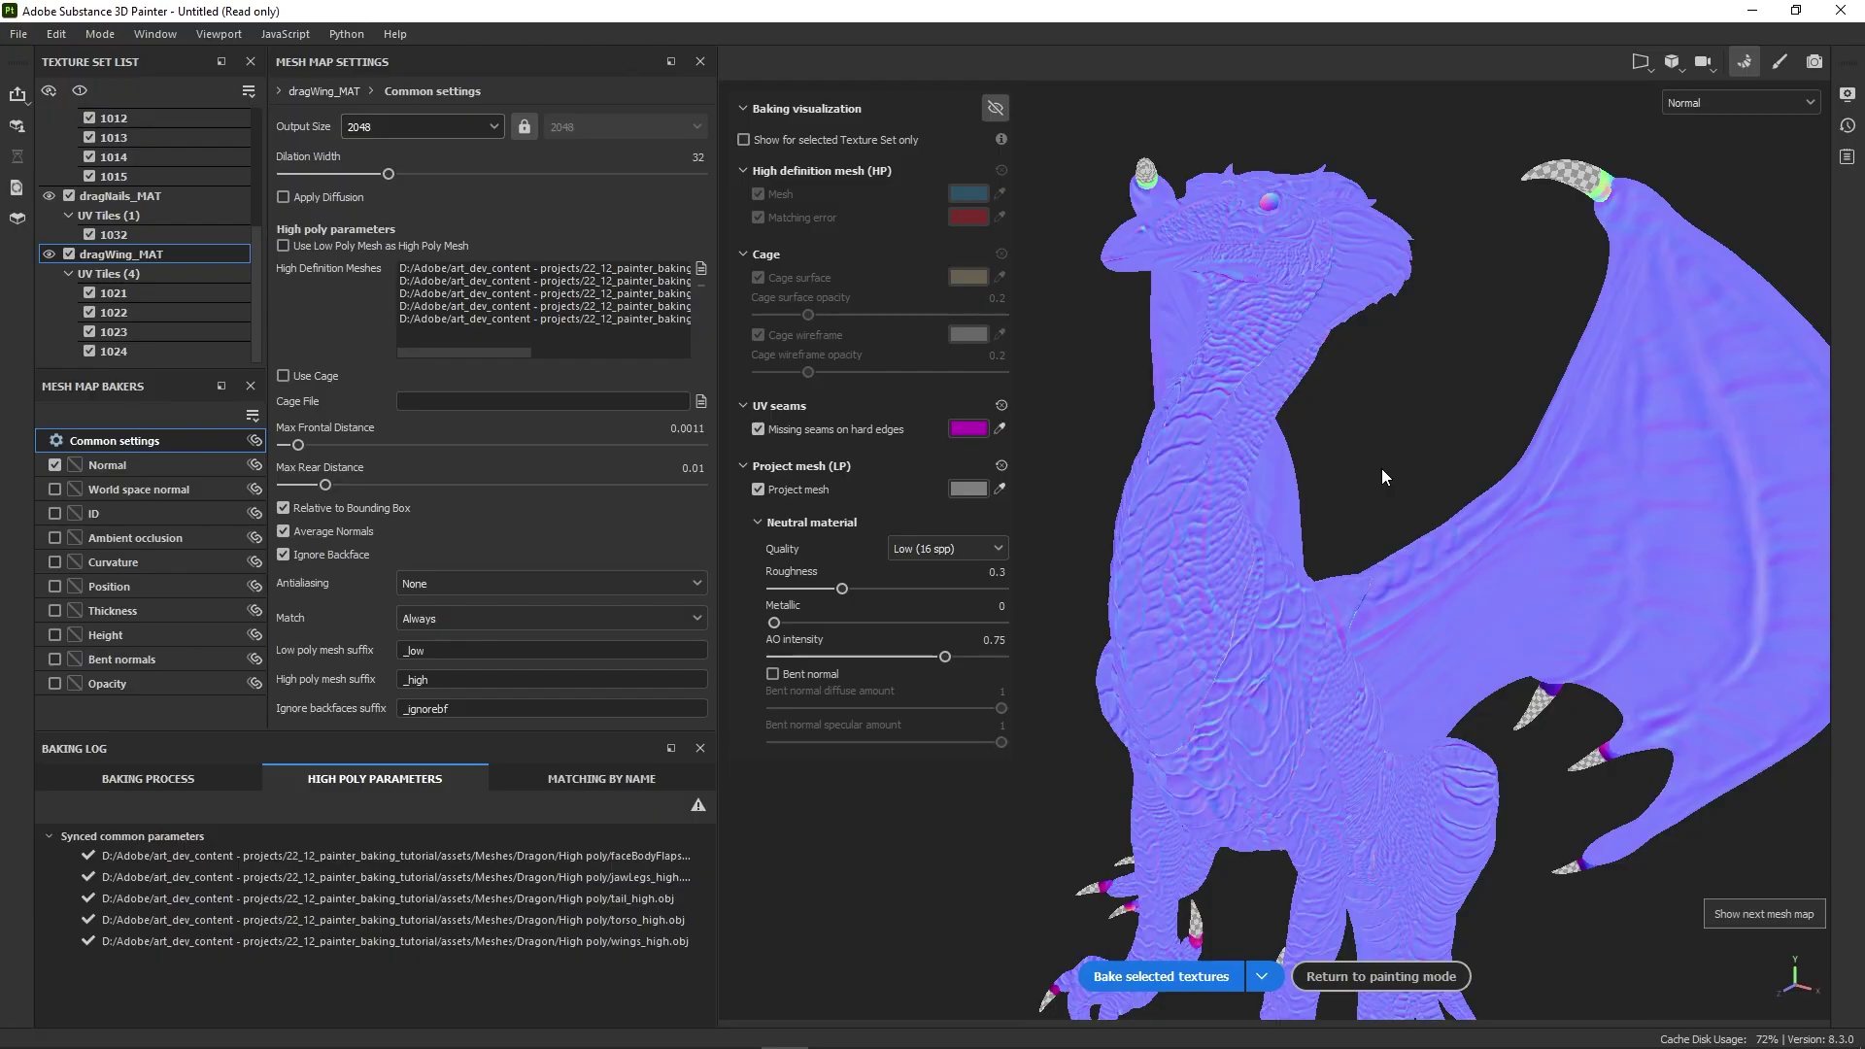
right_click_drag(1397, 608, 1418, 553, "alt")
left_click_drag(1418, 552, 1022, 799, "alt")
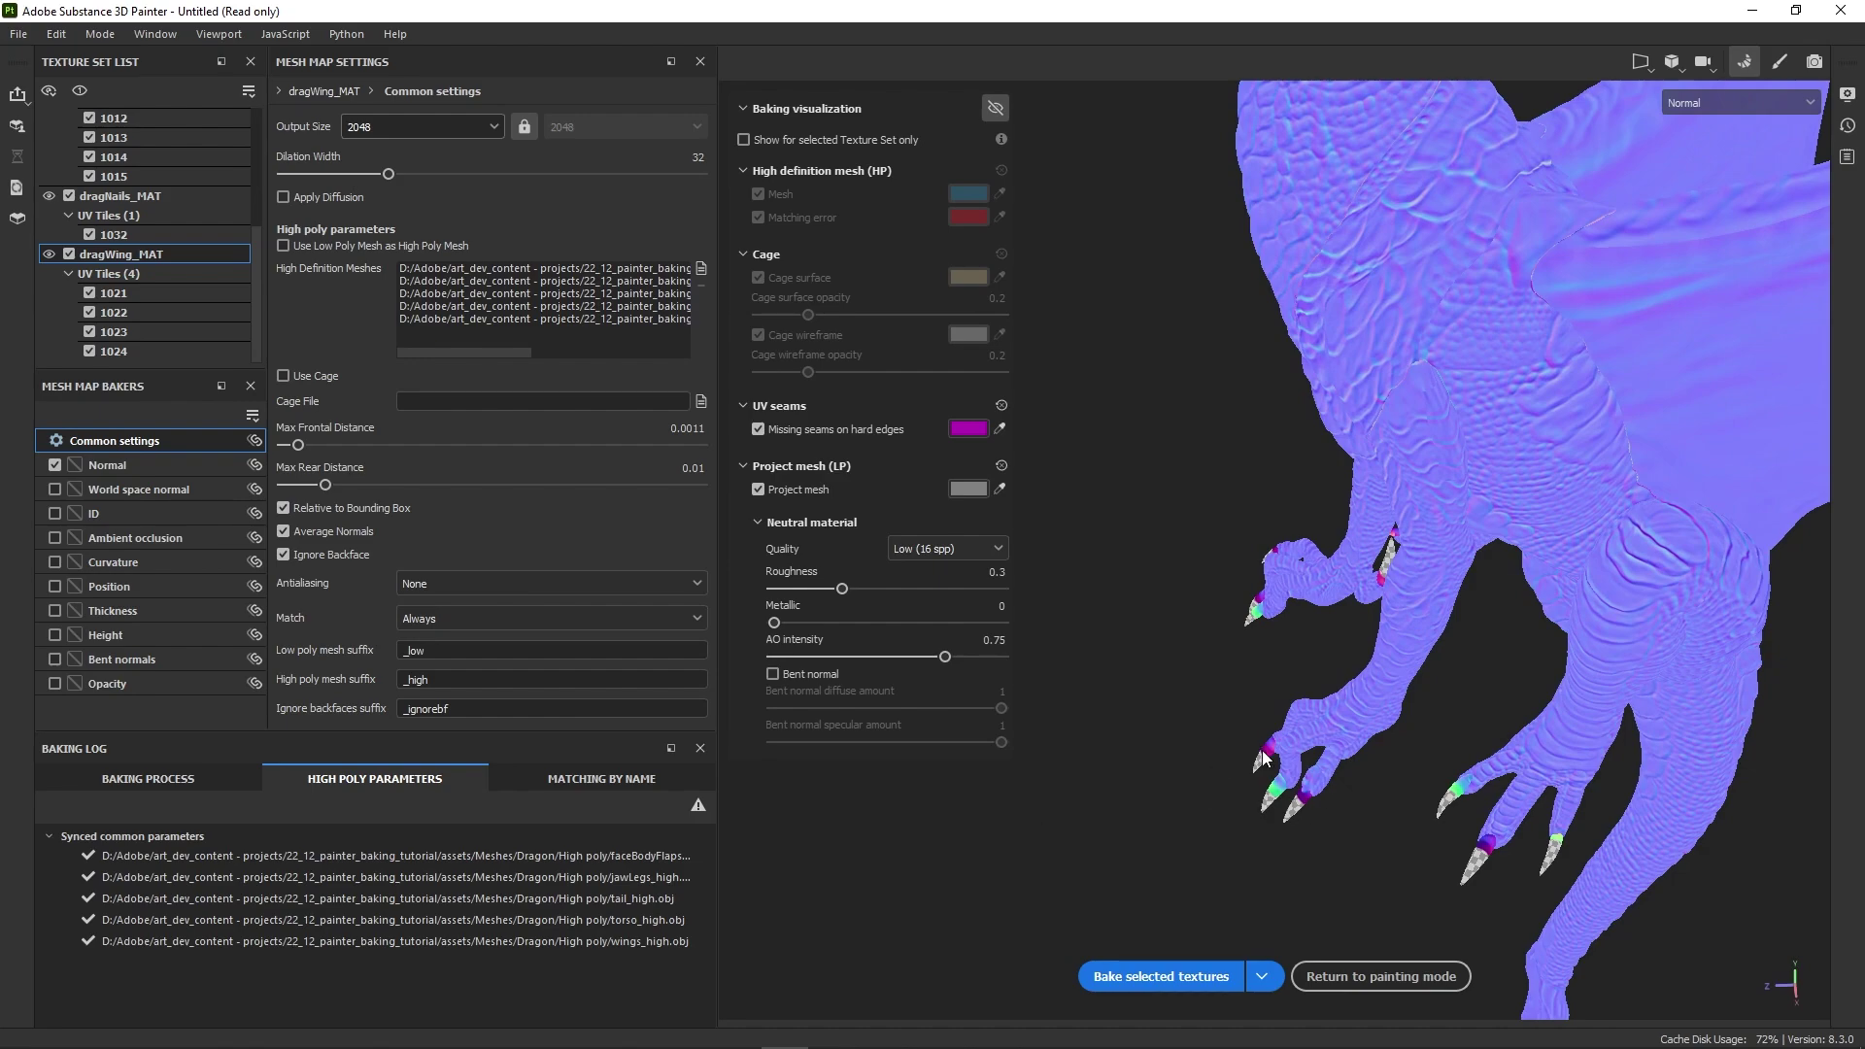
key("m")
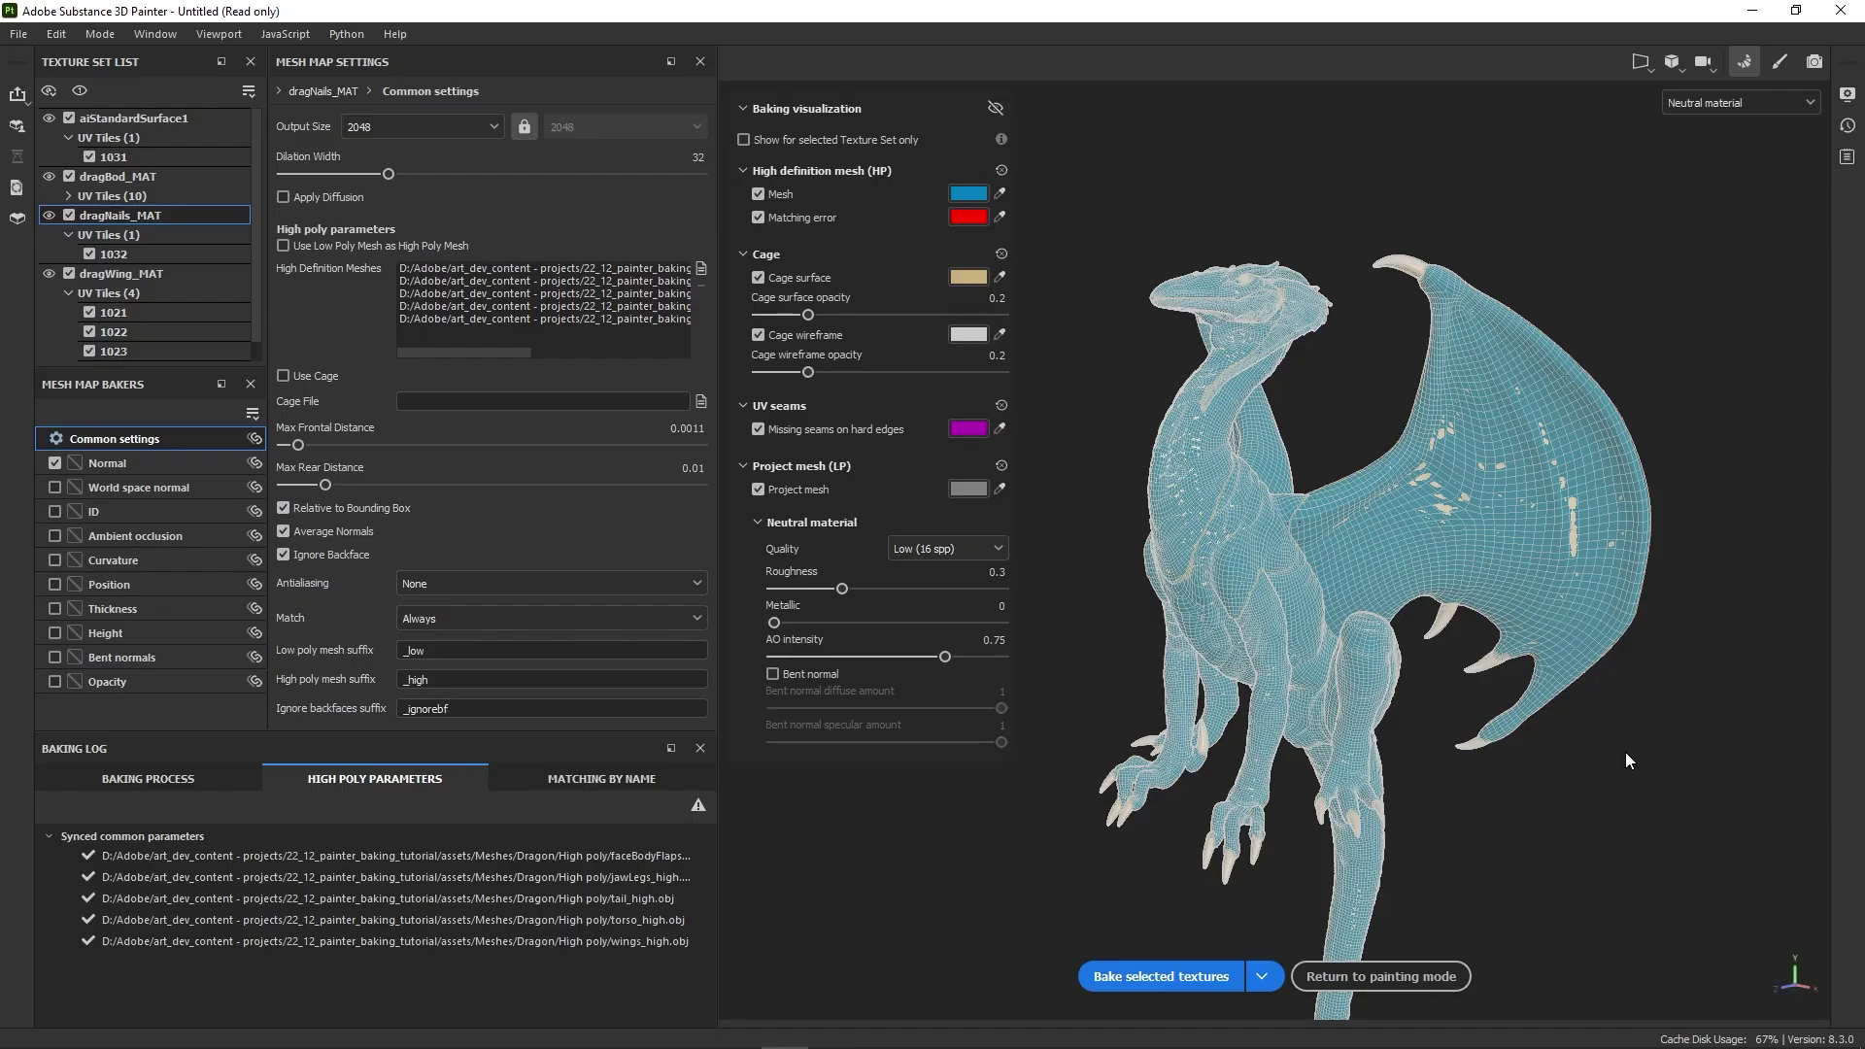
- Display only the high-definition mesh to examine it, and restore the project mesh, cage wireframe and cage surface
left_click(758, 490)
left_click_drag(1141, 416, 1405, 453, "alt")
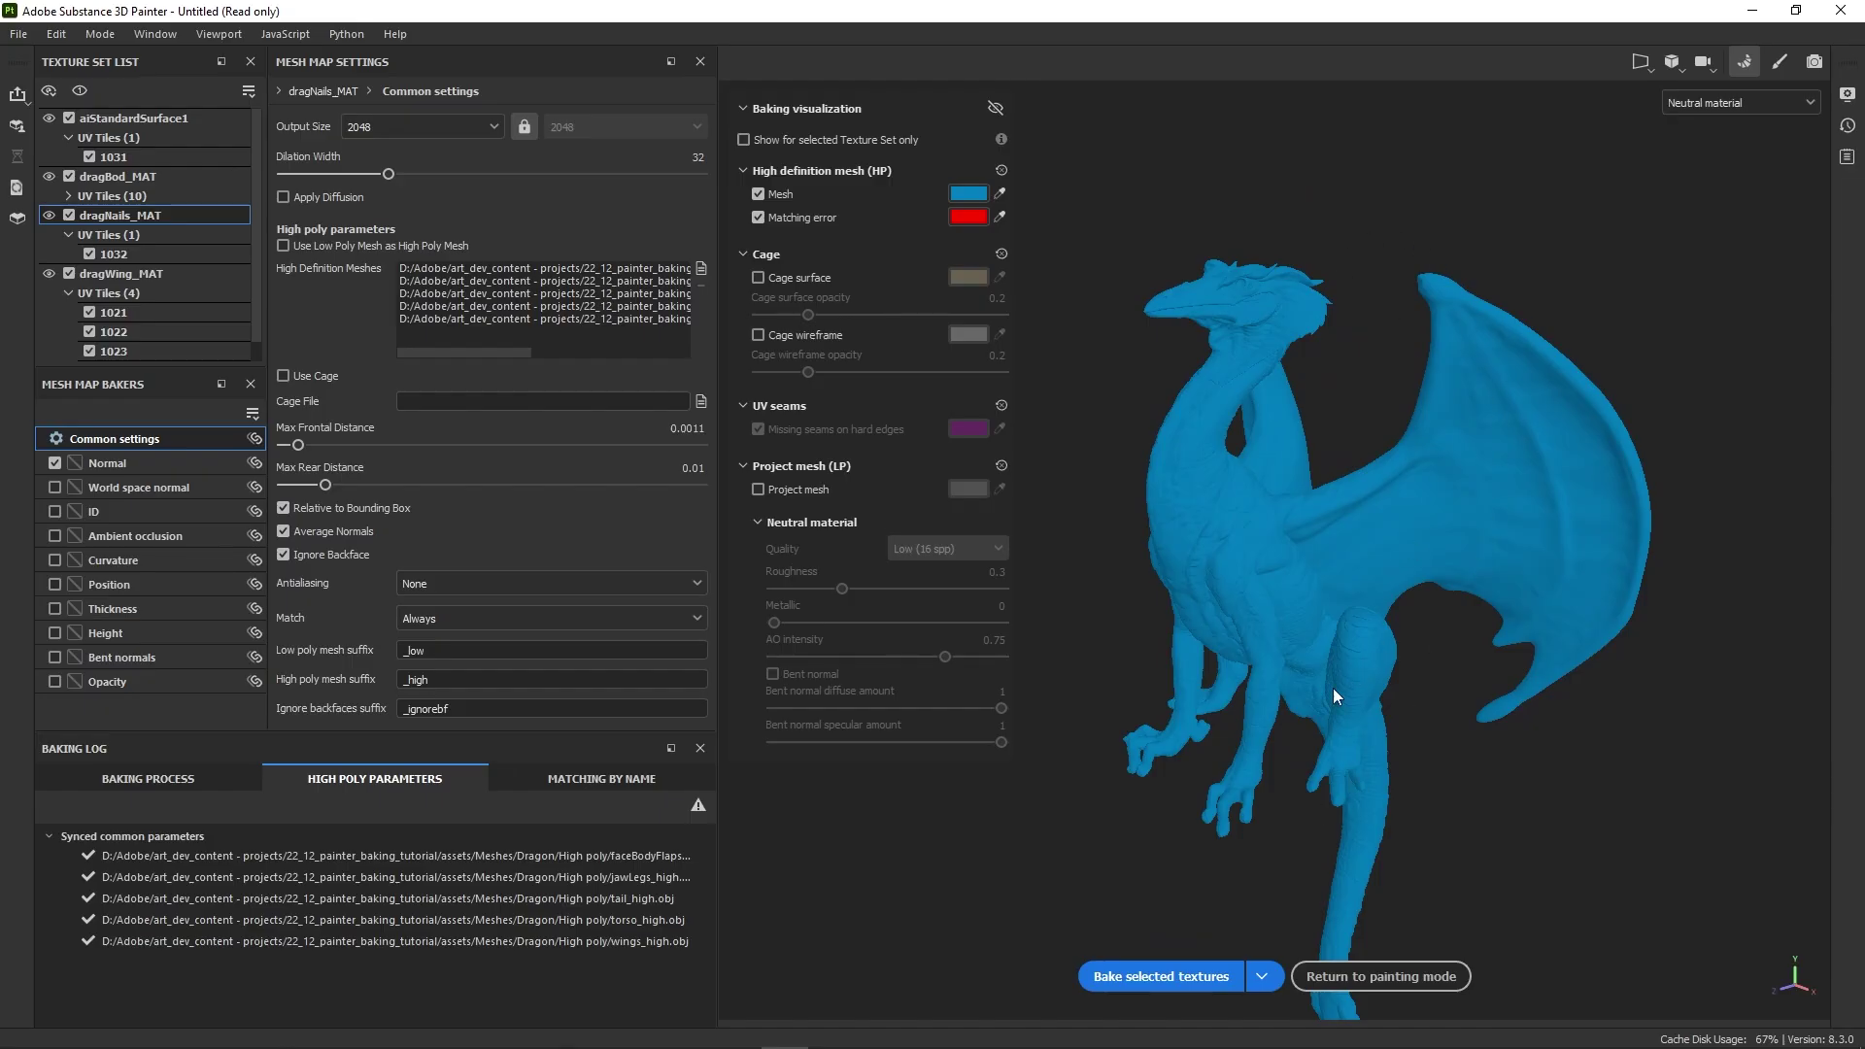
left_click(757, 490)
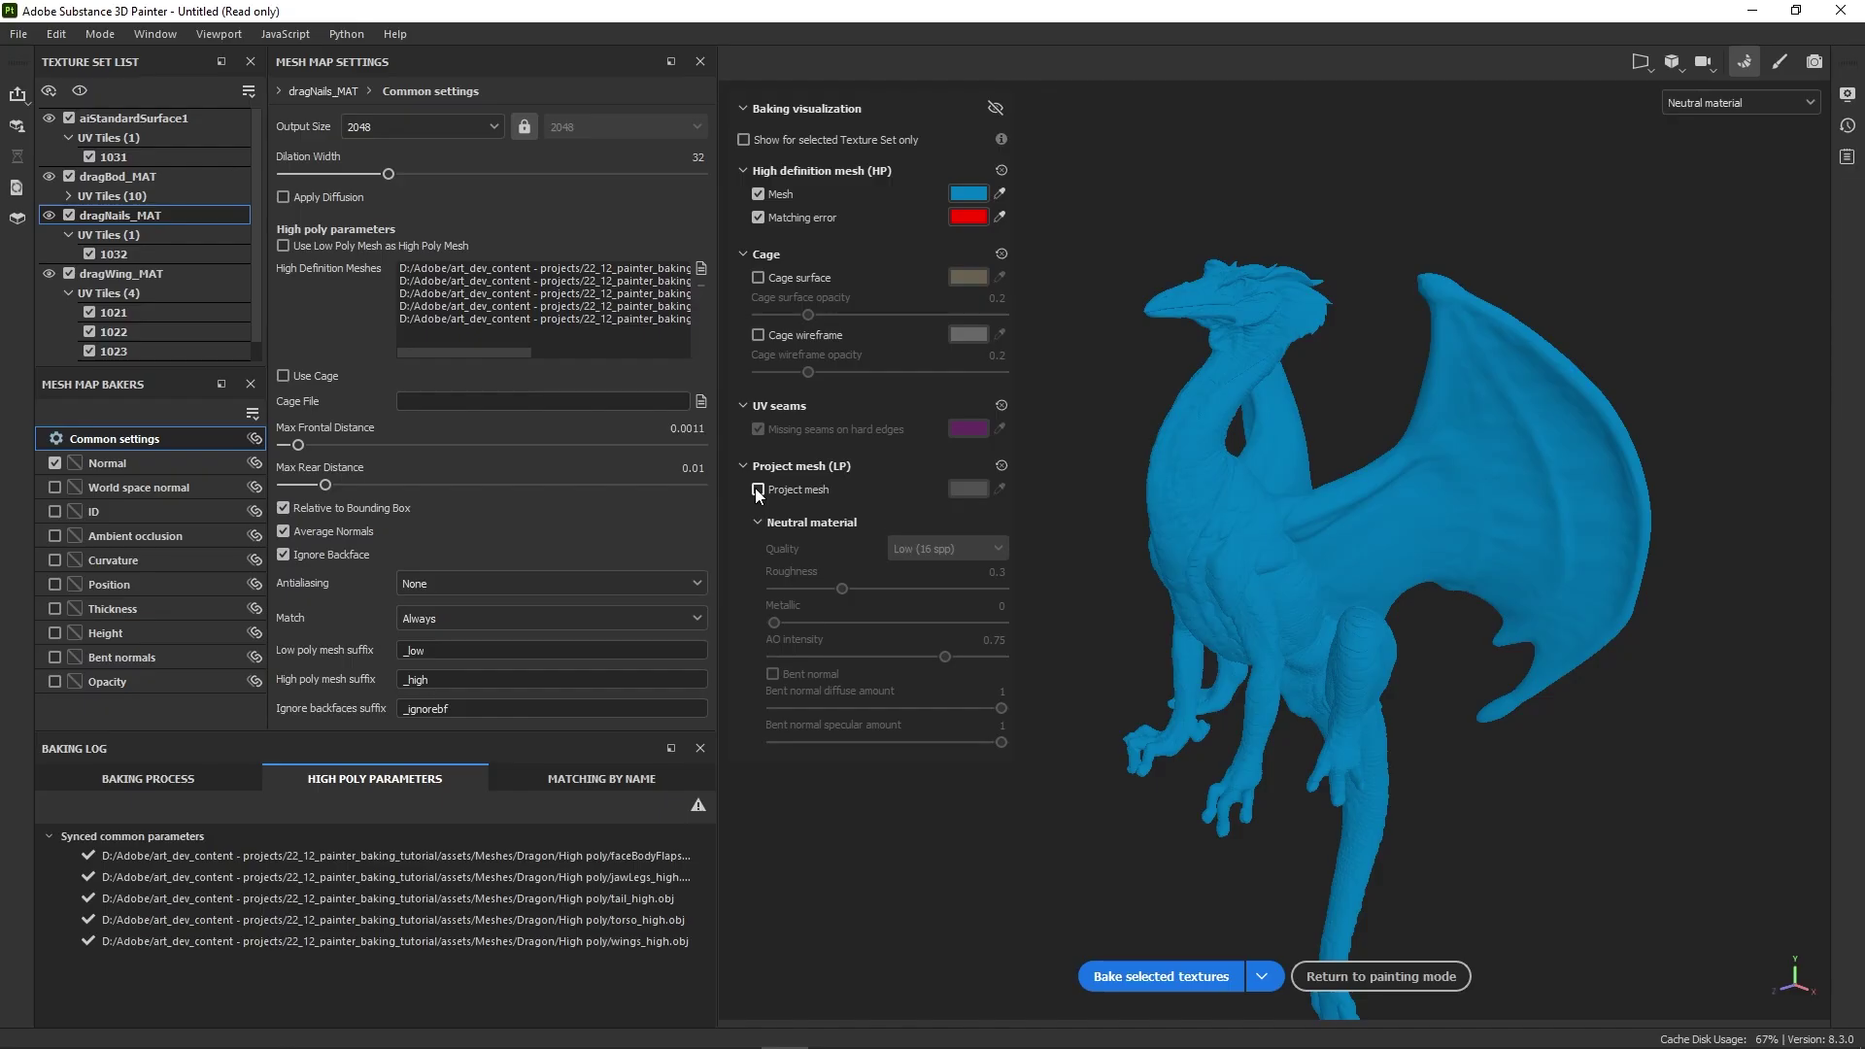
left_click(757, 336)
left_click(758, 278)
left_click_drag(1282, 631, 1189, 764, "alt")
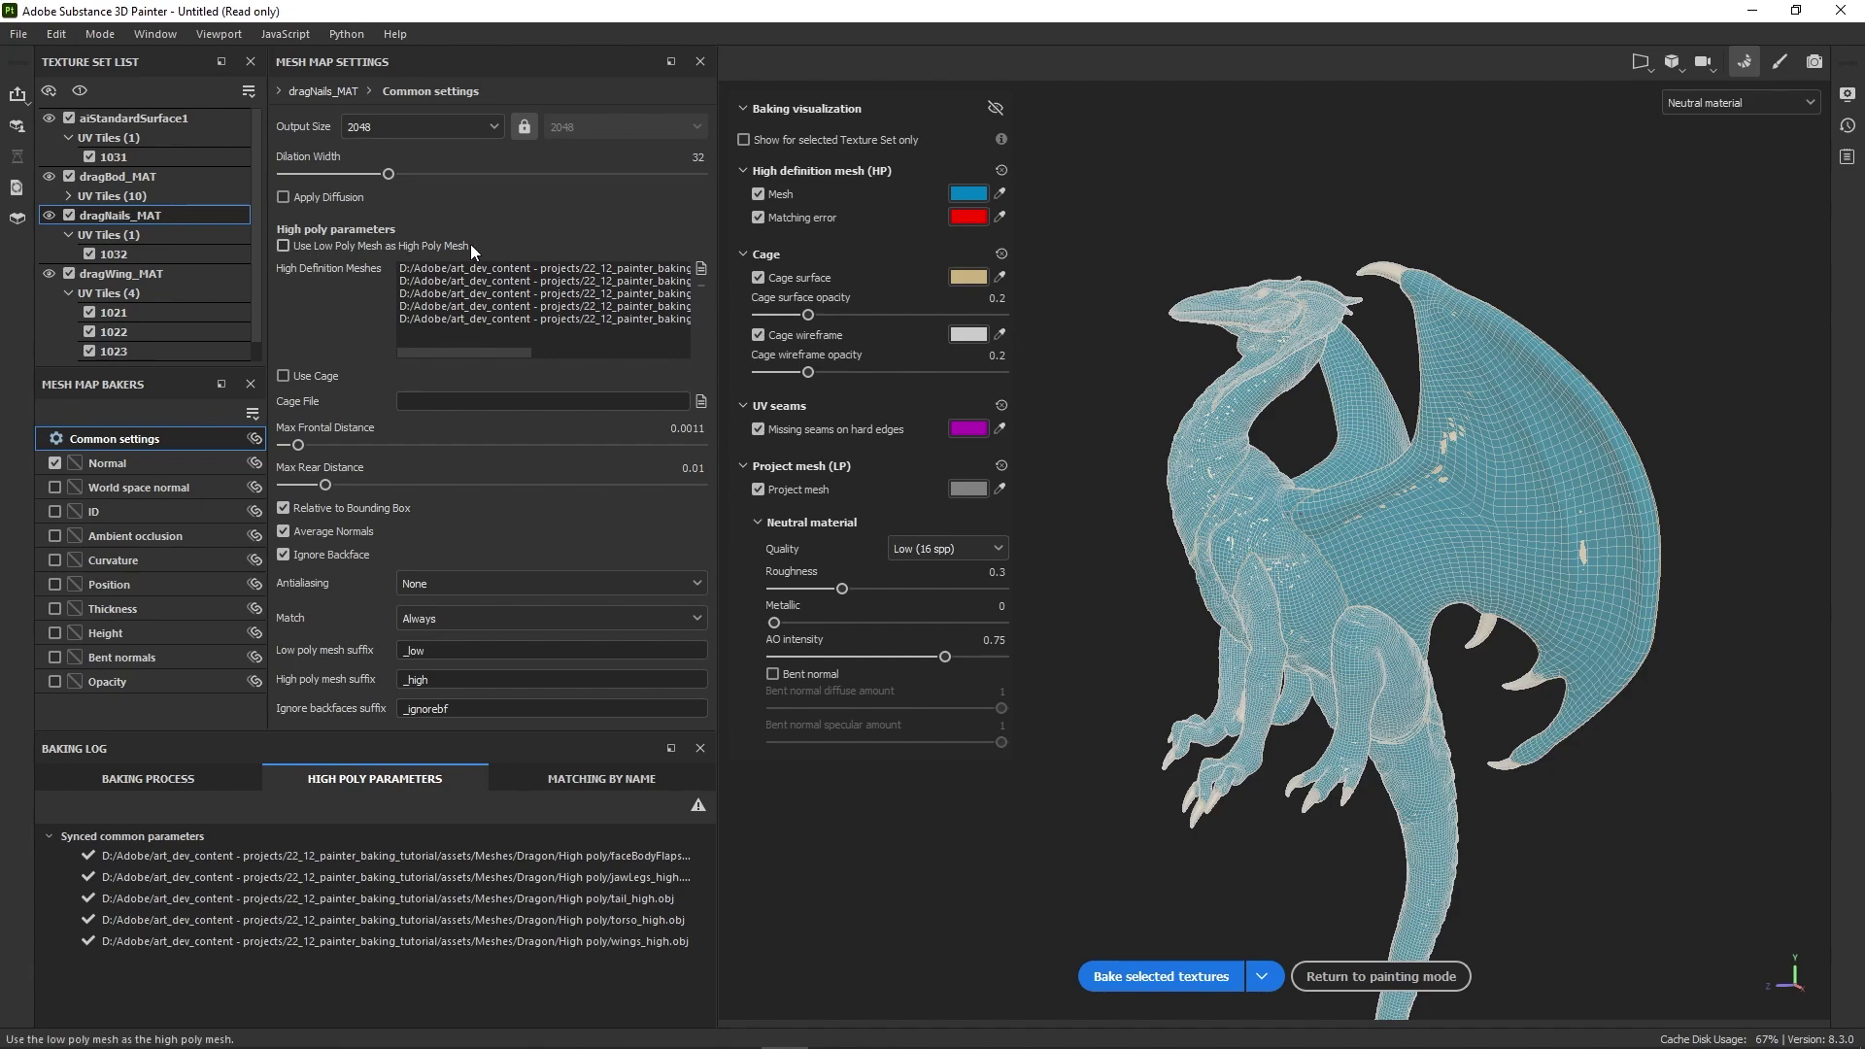
- Try using the low poly mesh as the high poly mesh in the synced common settings, and turn the option back off
left_click(283, 246)
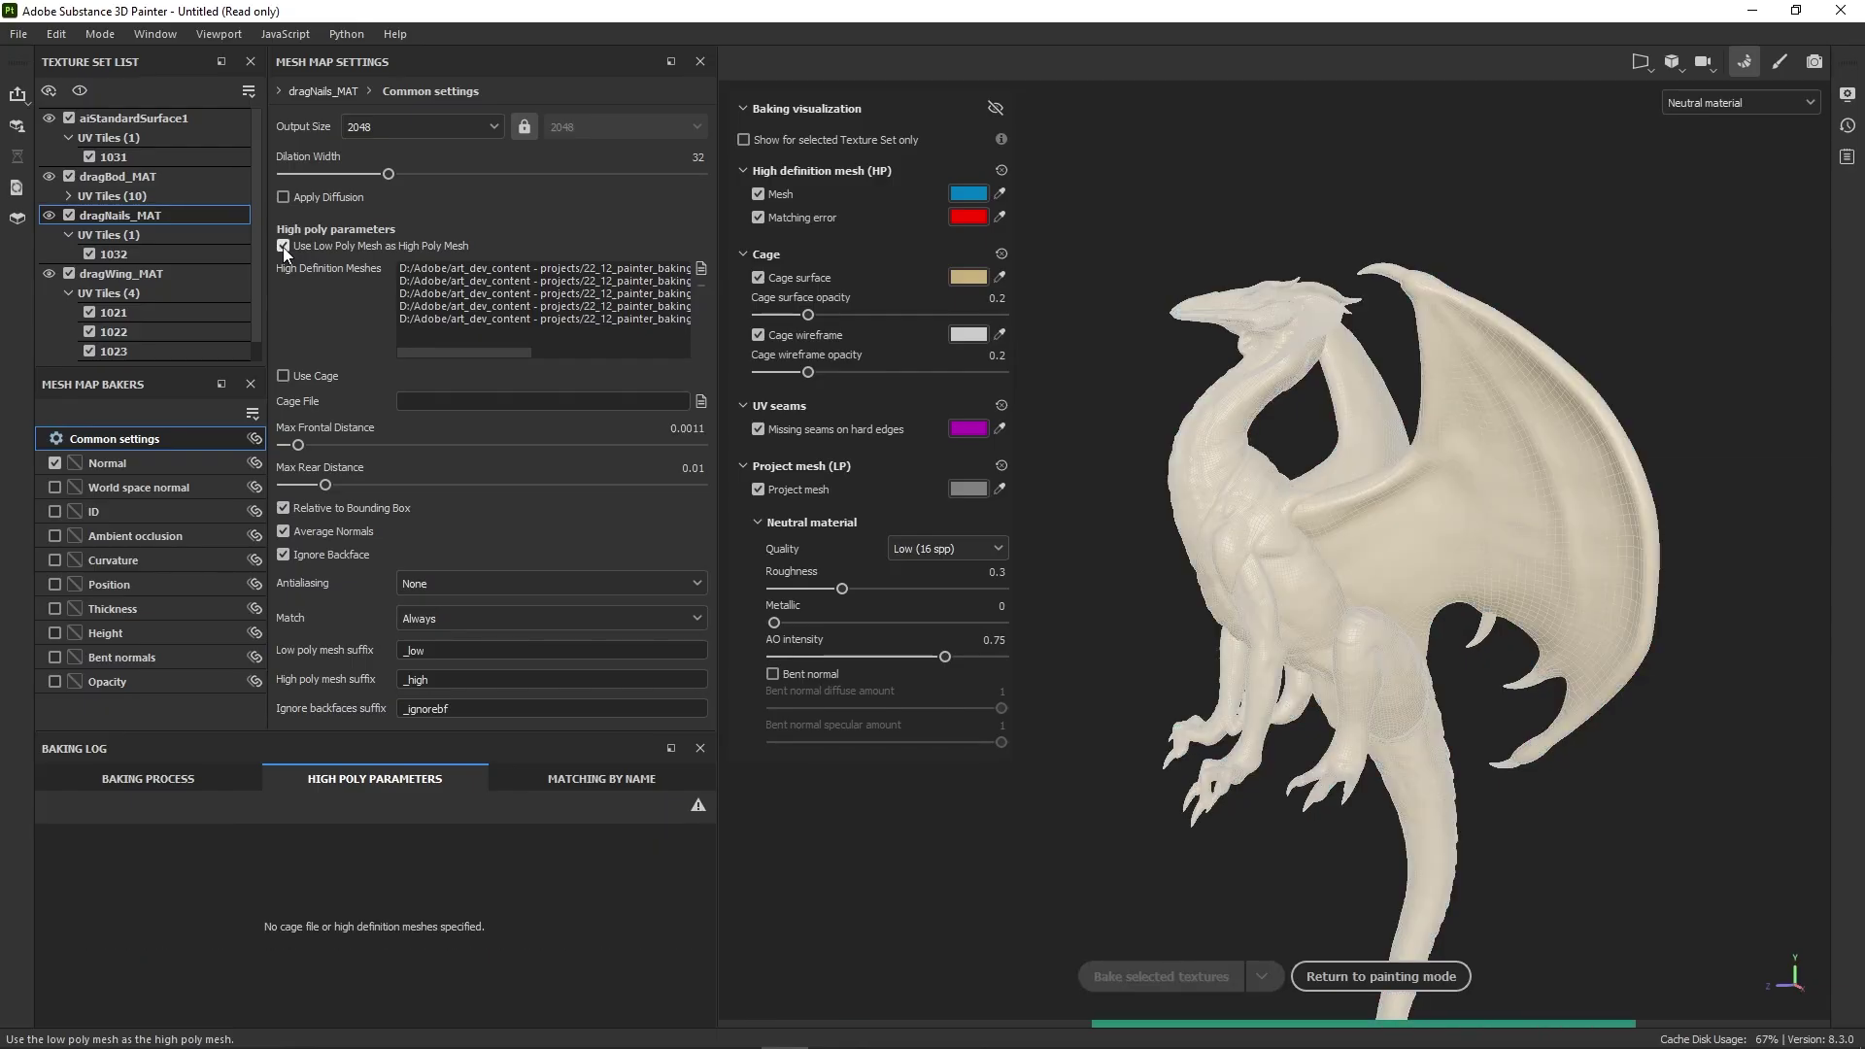
left_click_drag(1133, 465, 1255, 480, "alt")
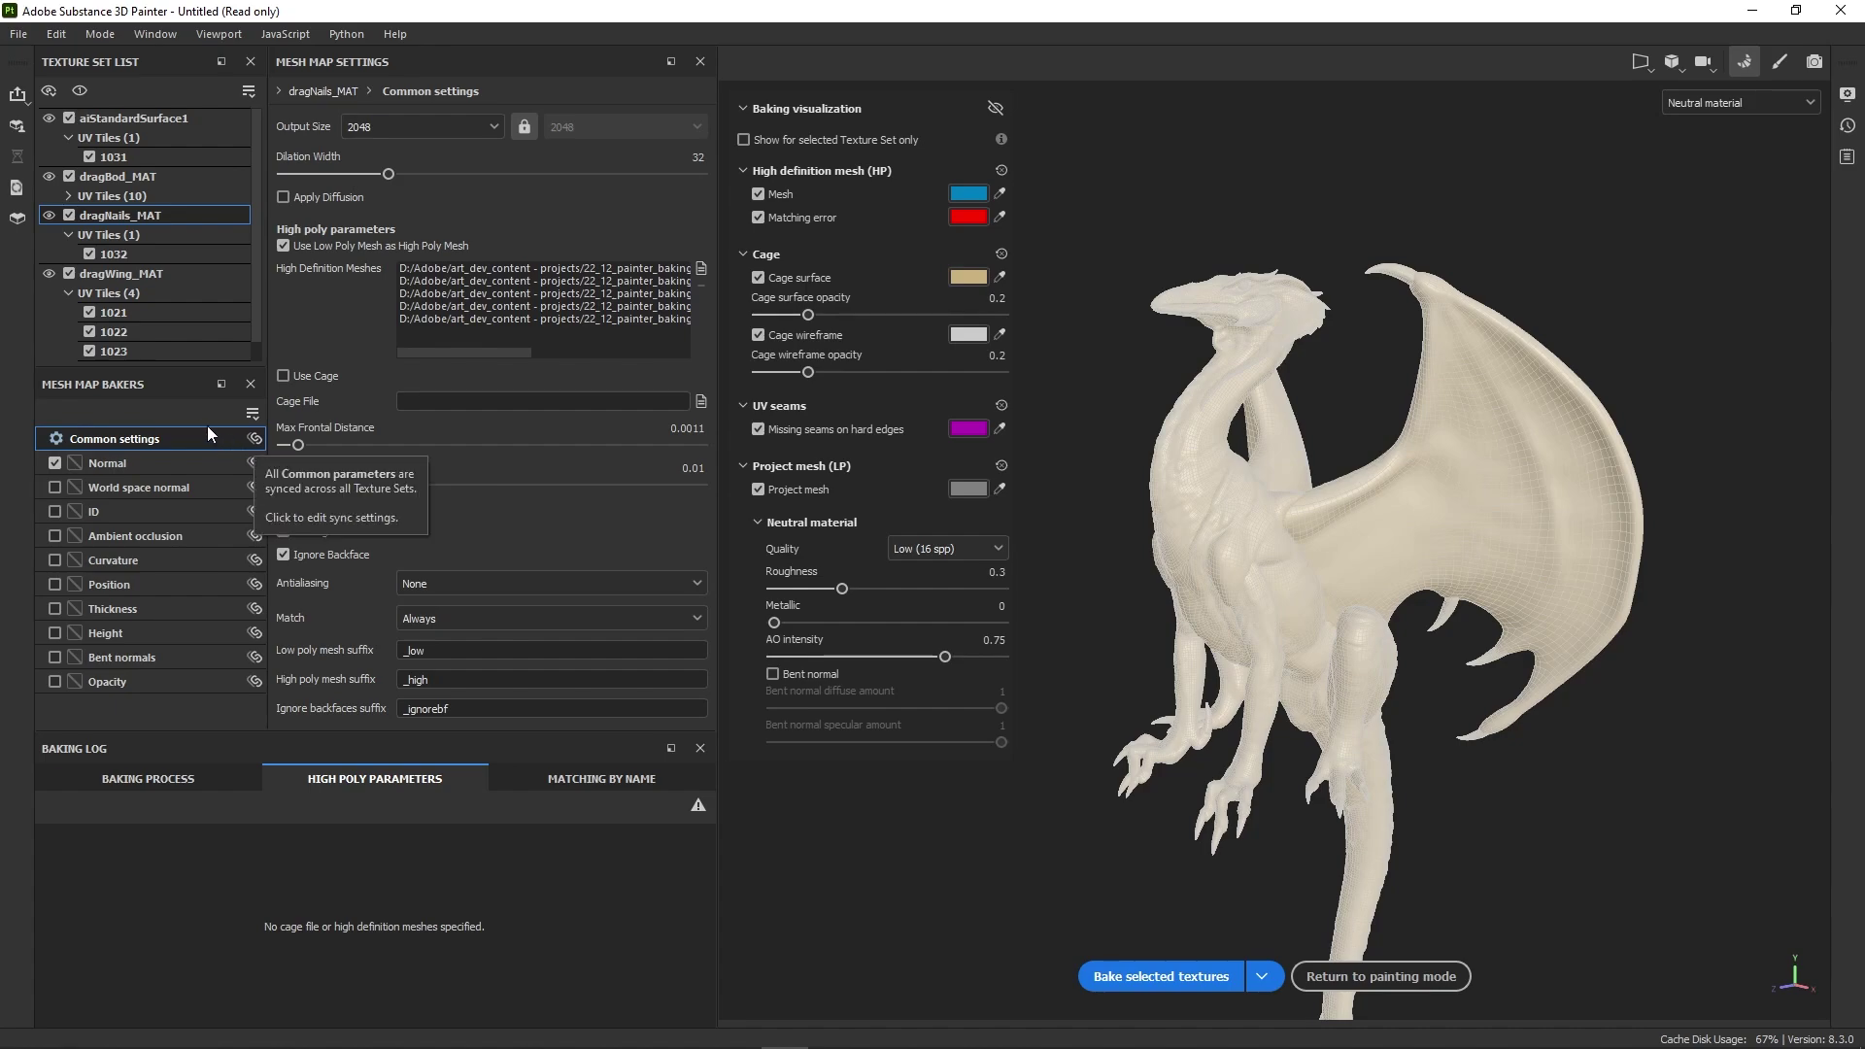
left_click(283, 246)
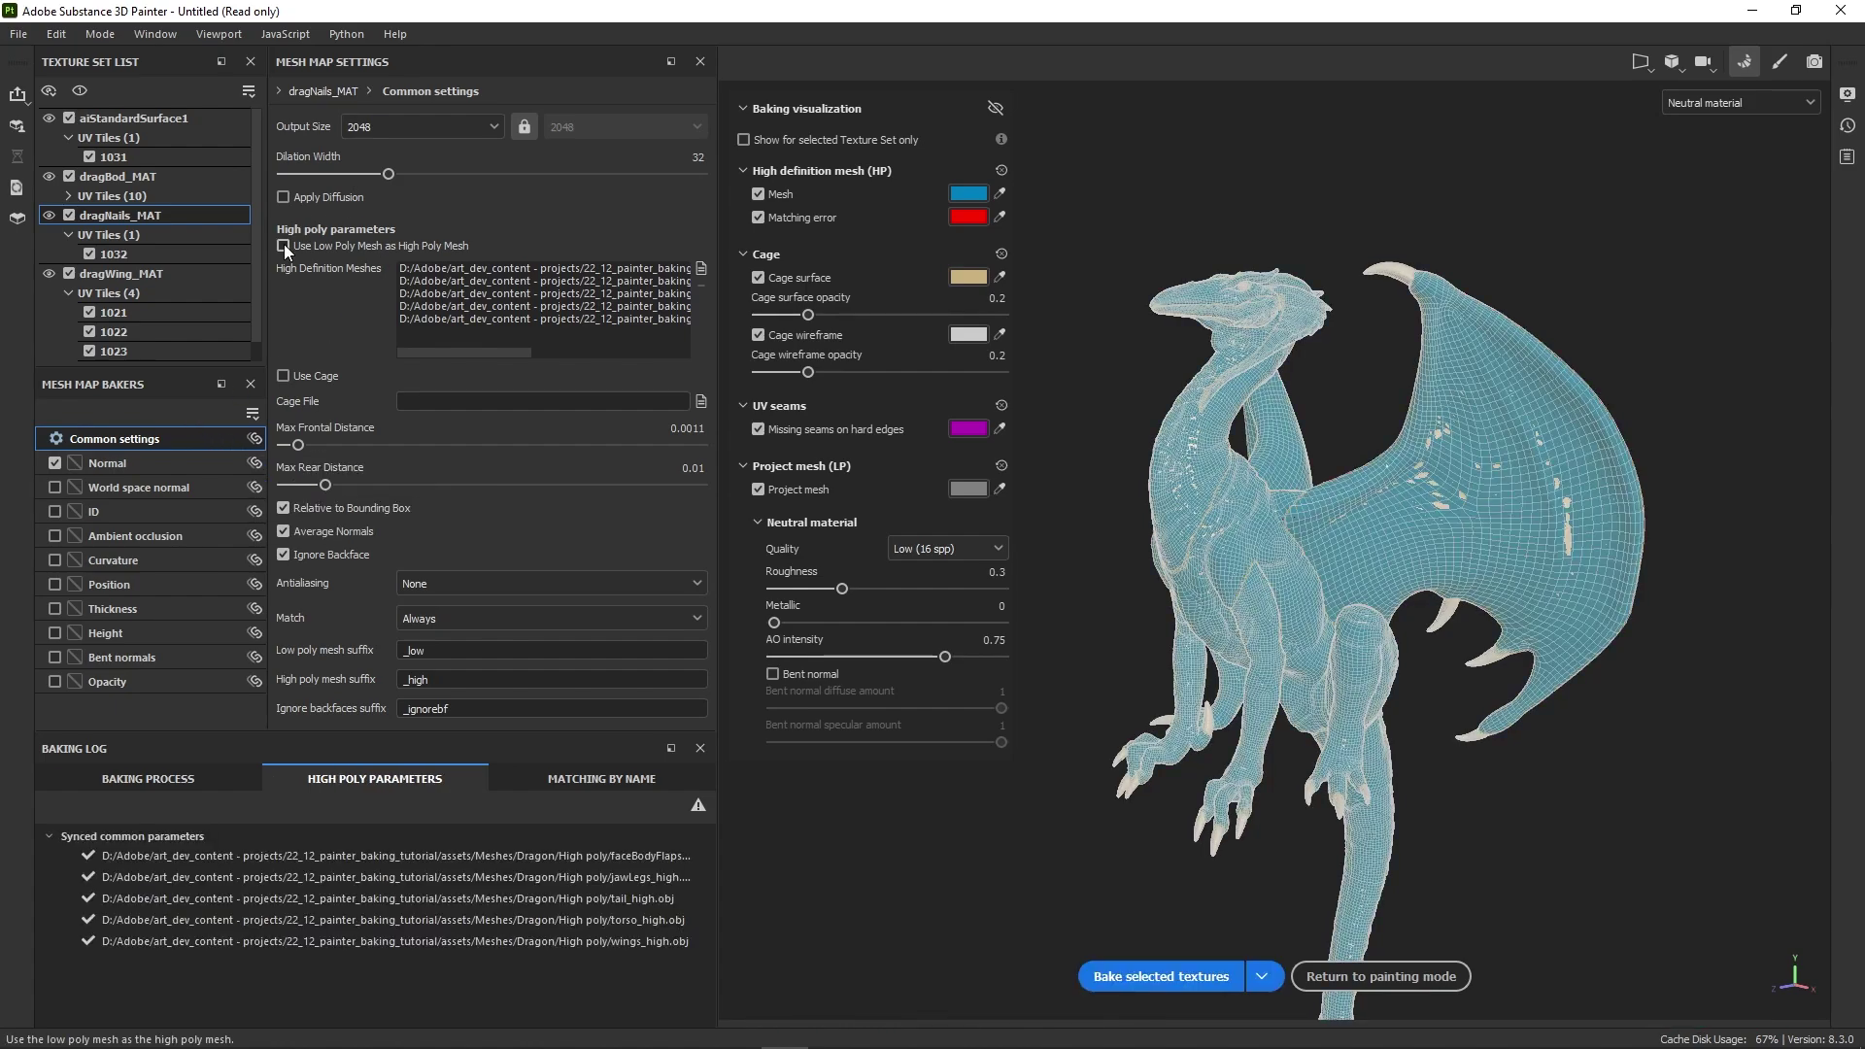
- Exclude dragNails_MAT from the common parameters sync and set its max frontal distance to 0.002
left_click(253, 440)
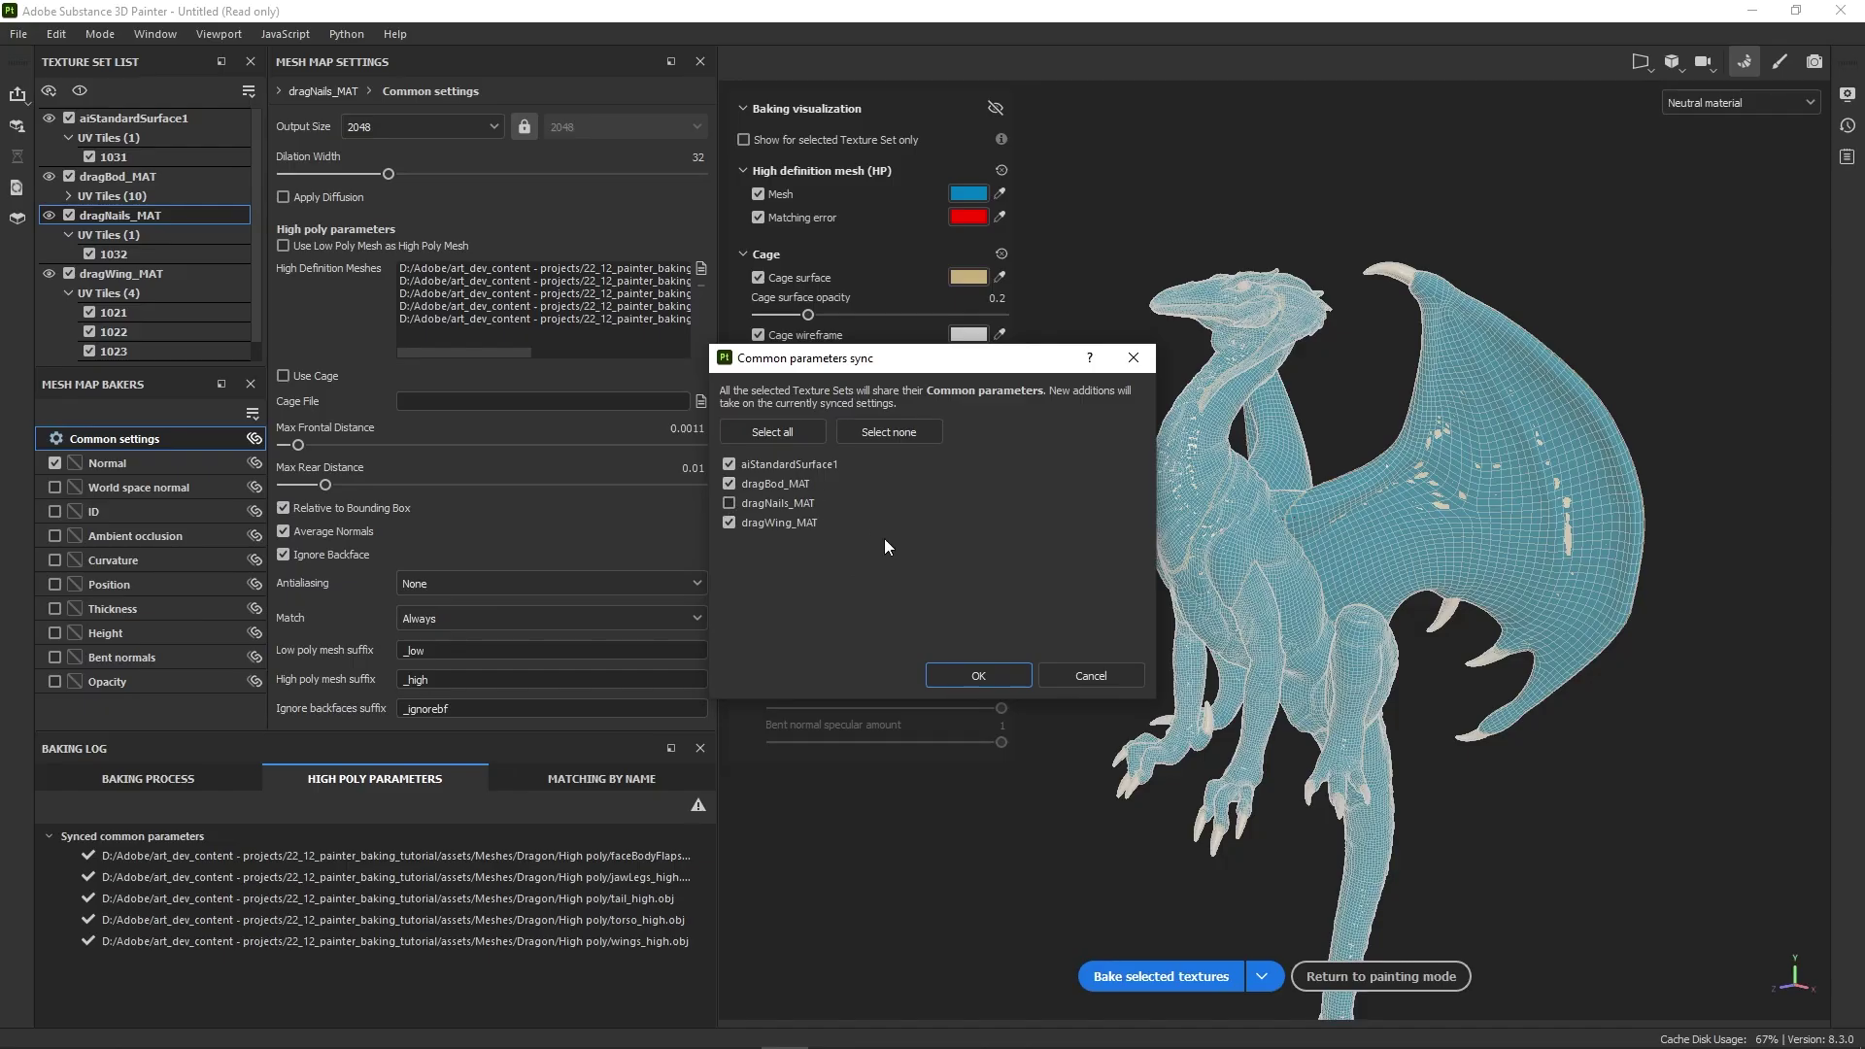
left_click(952, 674)
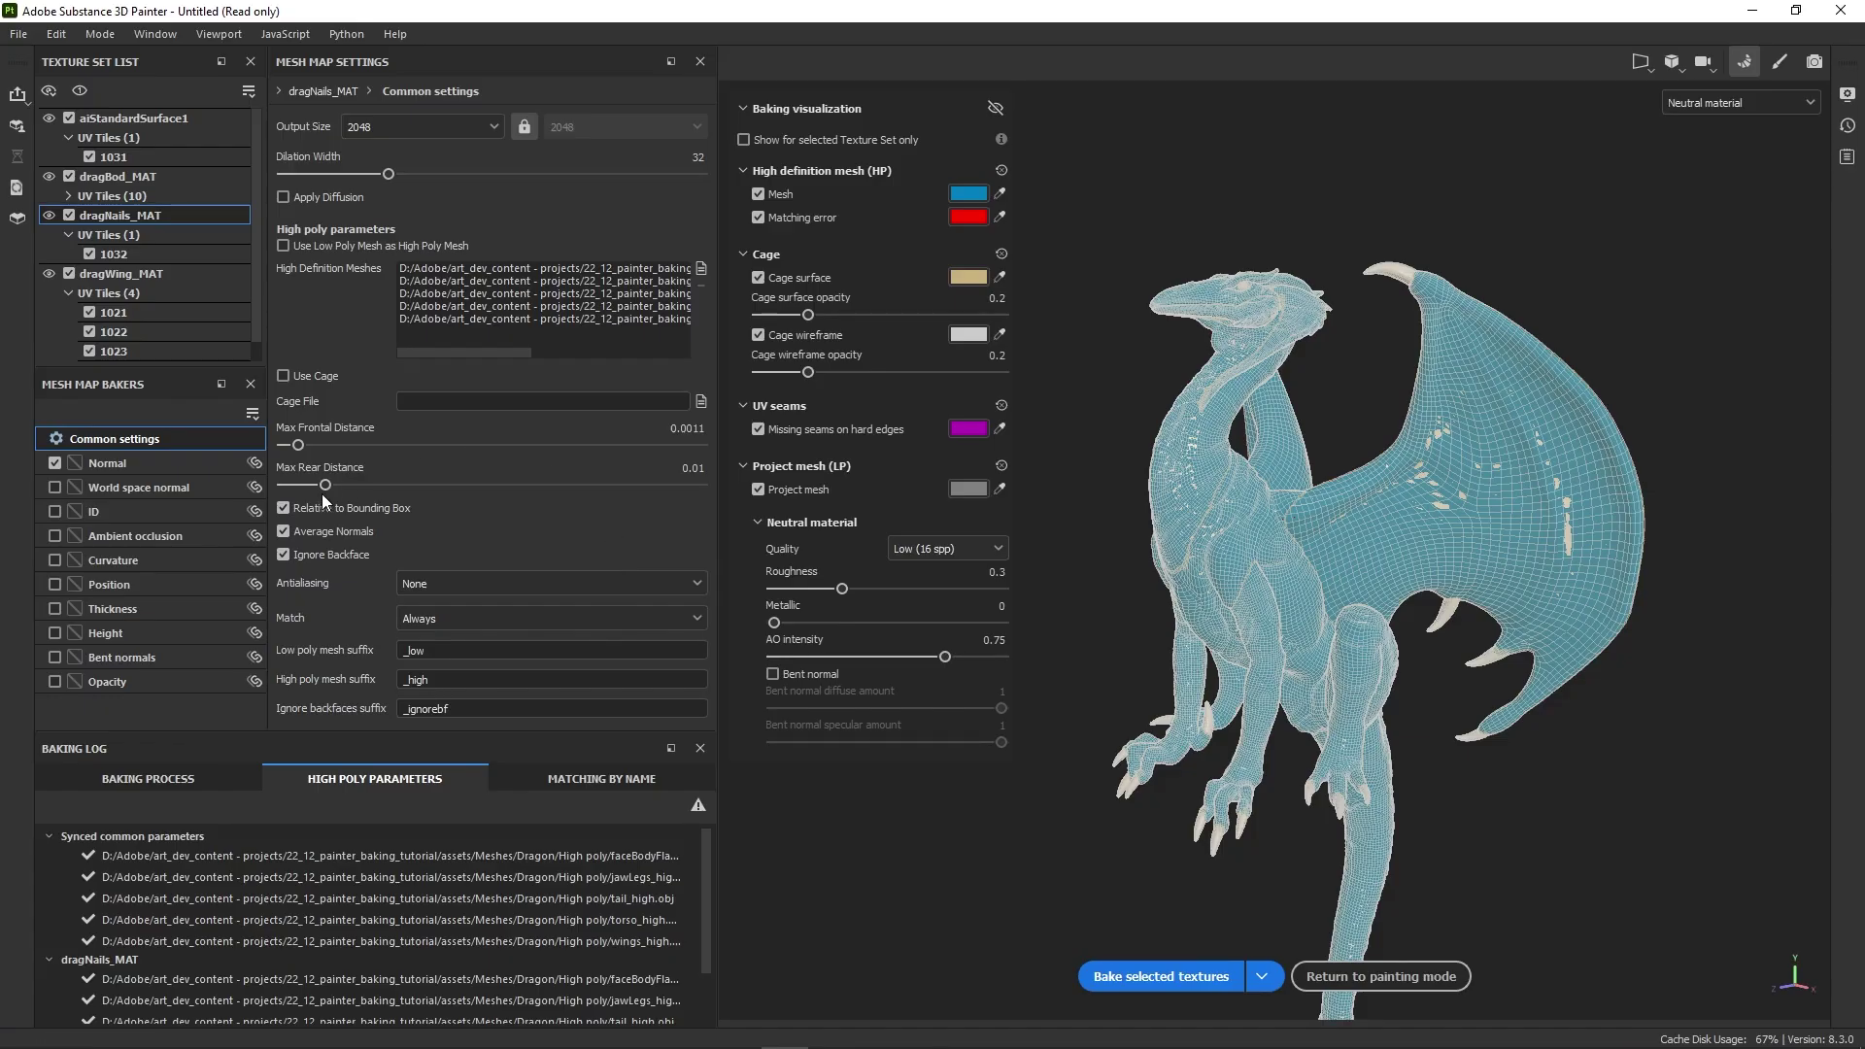
mouse_move(303, 446)
left_mouse_down()
mouse_move(346, 446)
mouse_move(301, 447)
left_mouse_up()
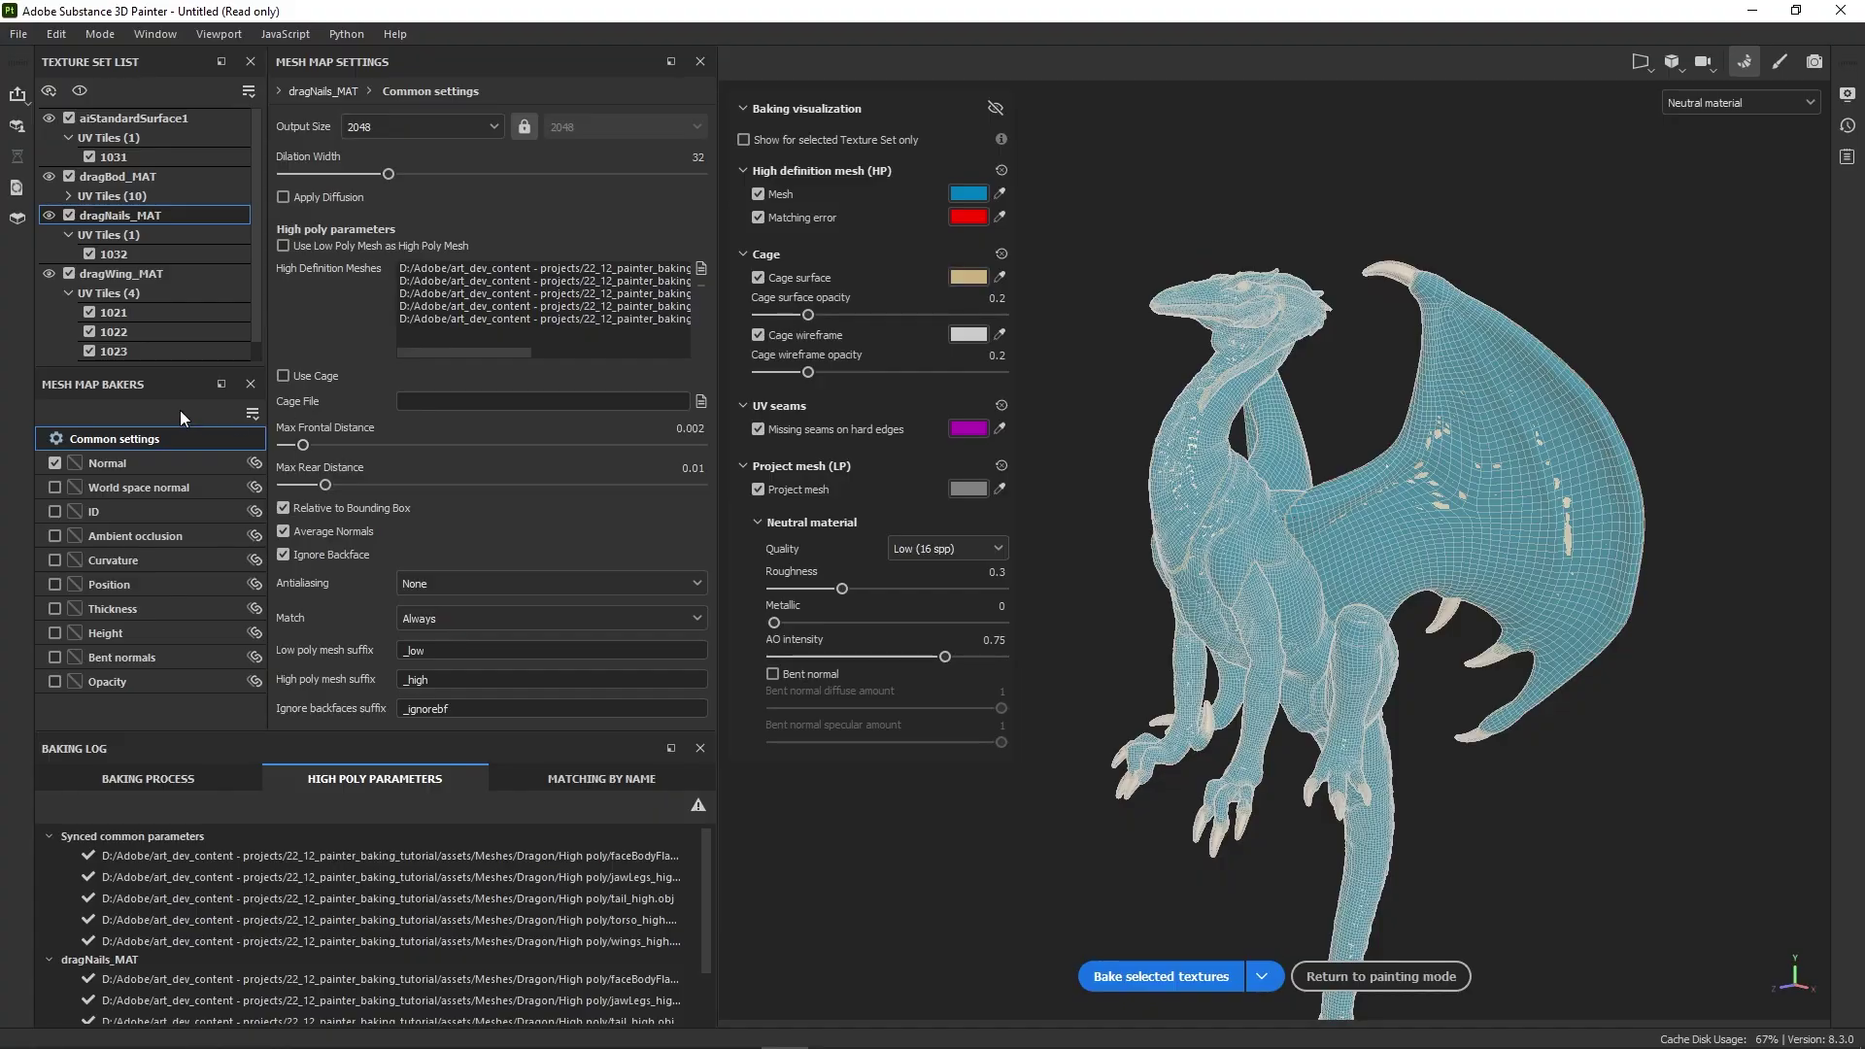
- Check the common settings of dragWing_MAT and adjust the max frontal distance on dragBod_MAT
left_click(125, 269)
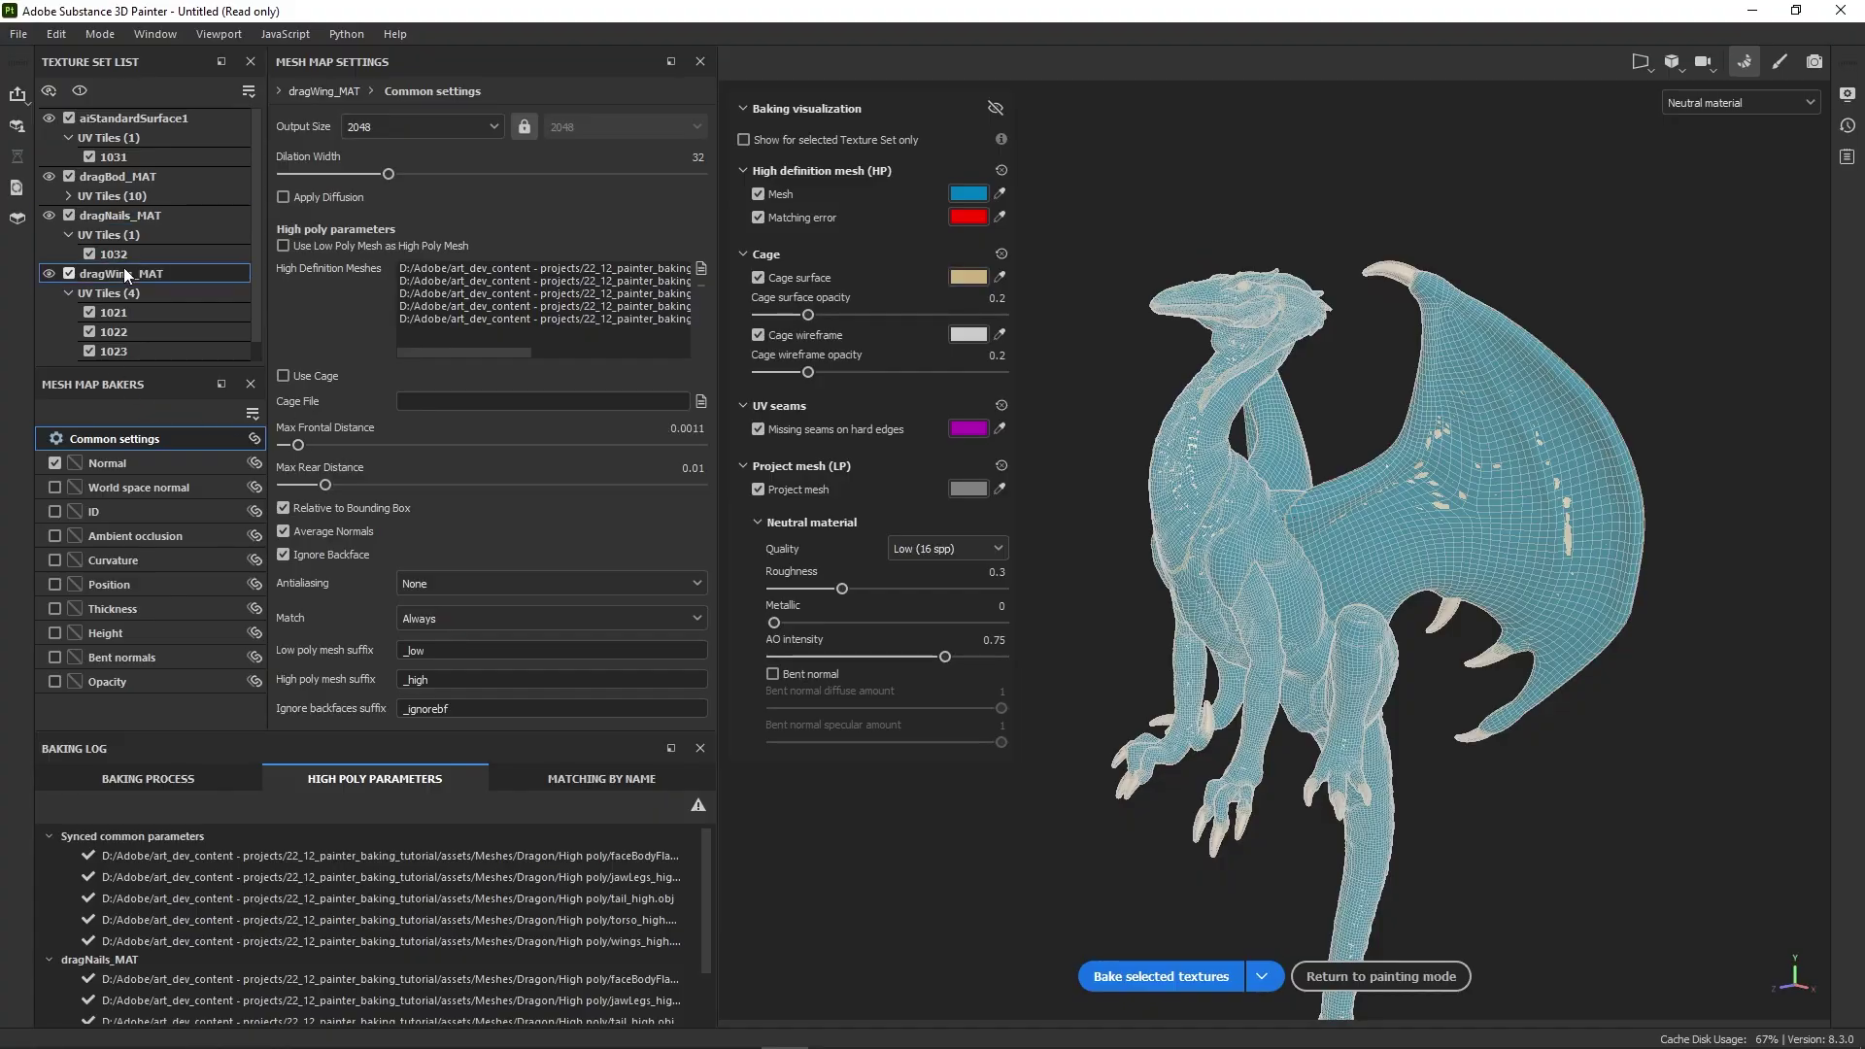
left_click(143, 178)
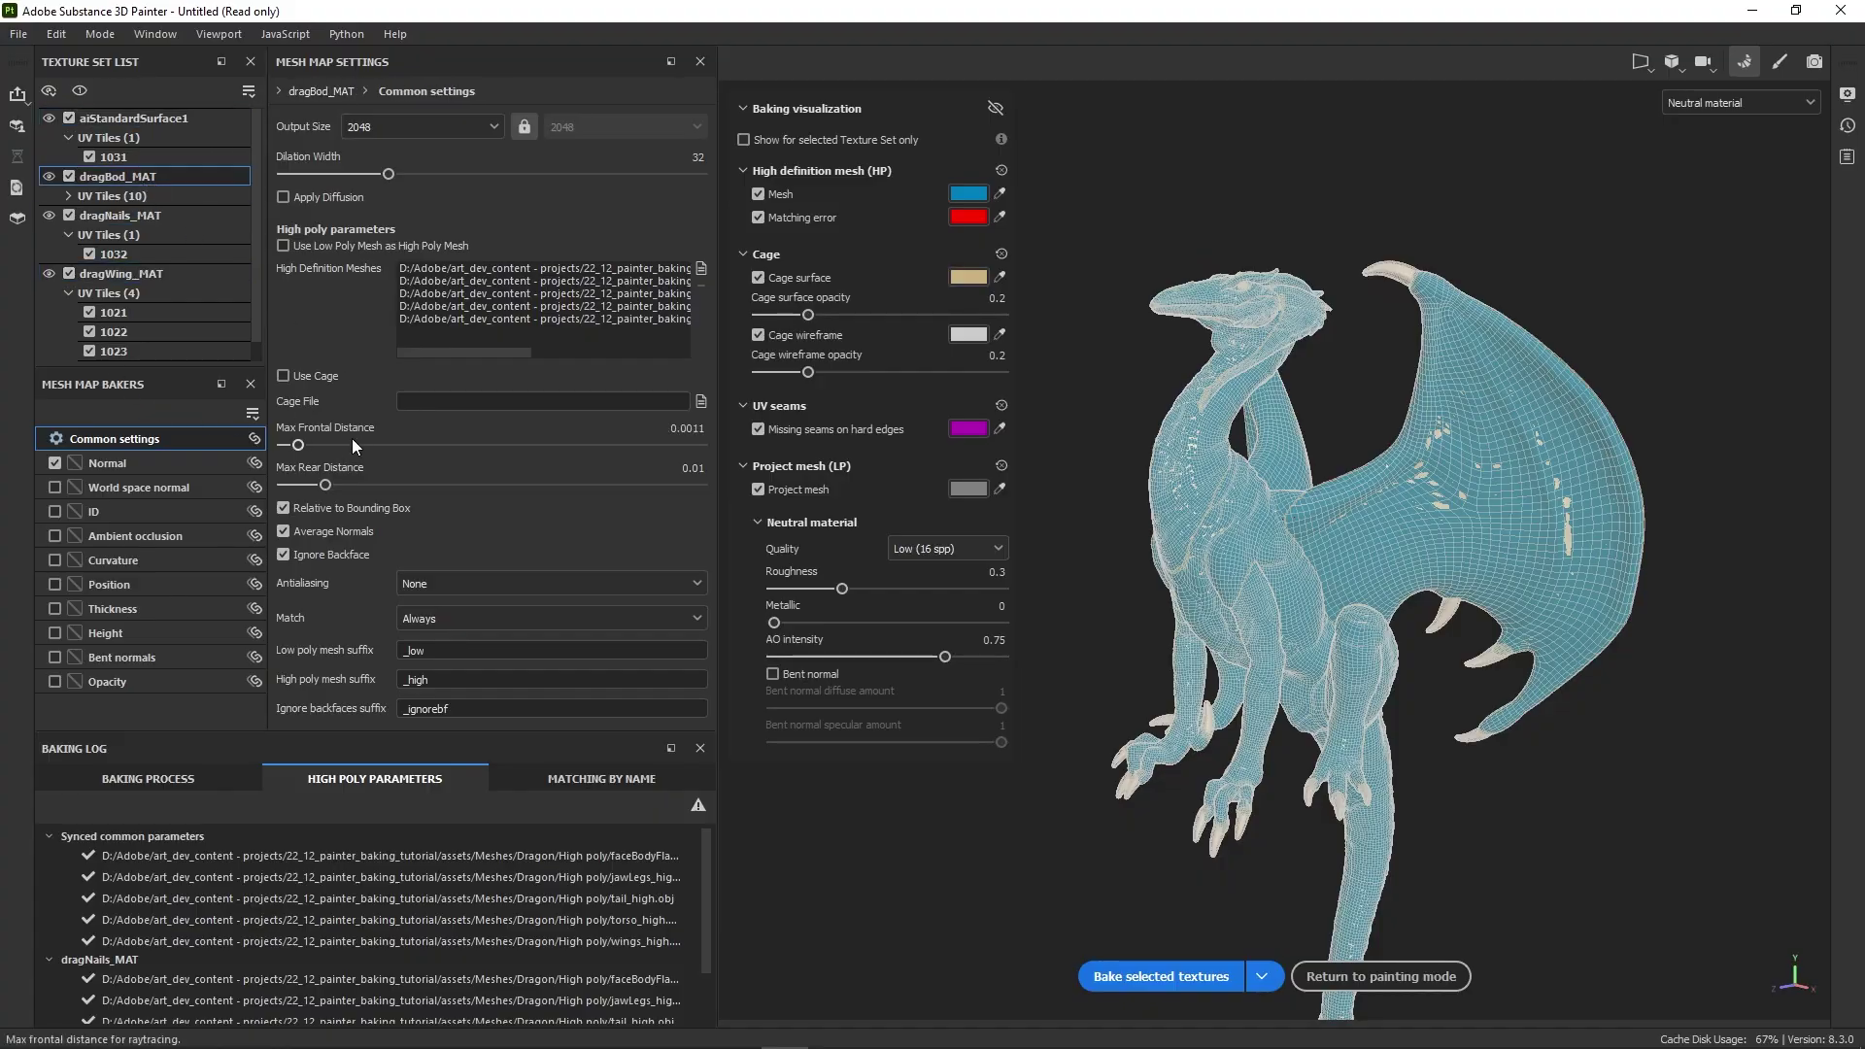
mouse_move(299, 445)
left_mouse_down()
mouse_move(322, 446)
mouse_move(287, 441)
mouse_move(307, 446)
left_mouse_up()
- Use the low poly mesh as the high poly mesh for dragNails_MAT and bake only that texture set
left_click(121, 214)
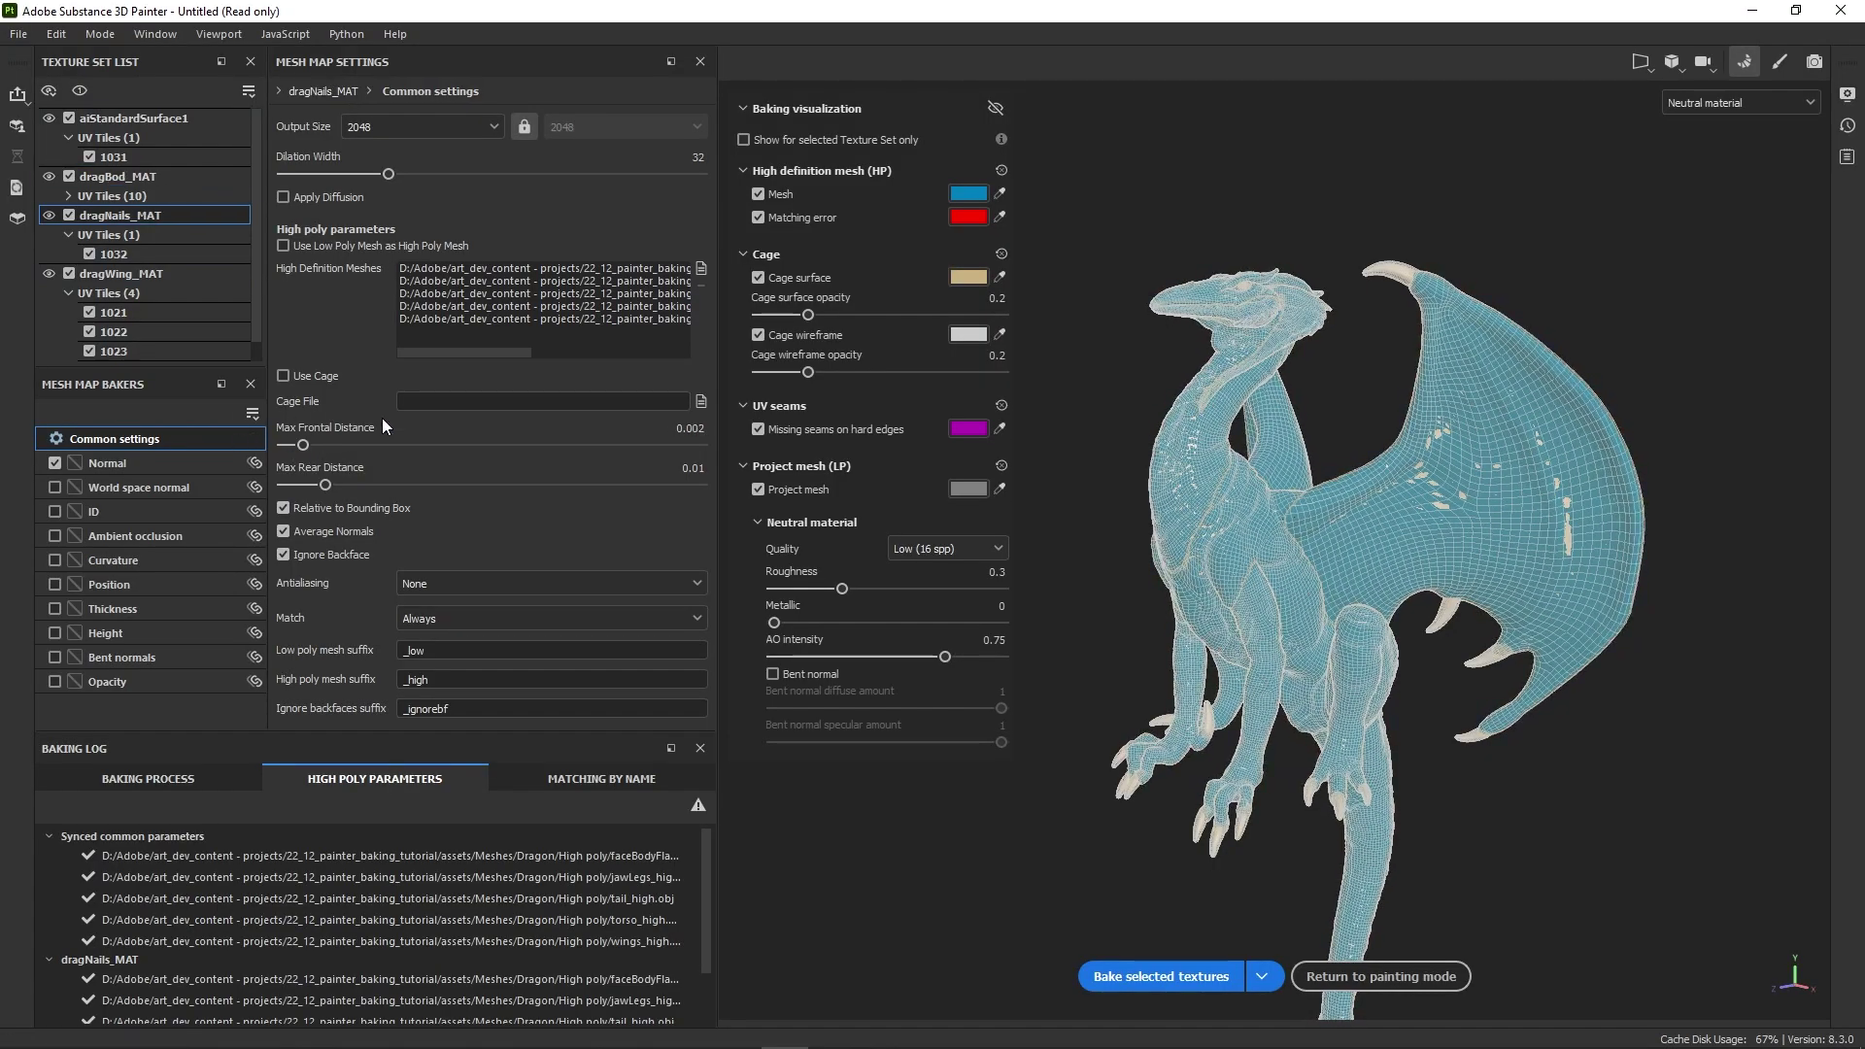
left_click(282, 245)
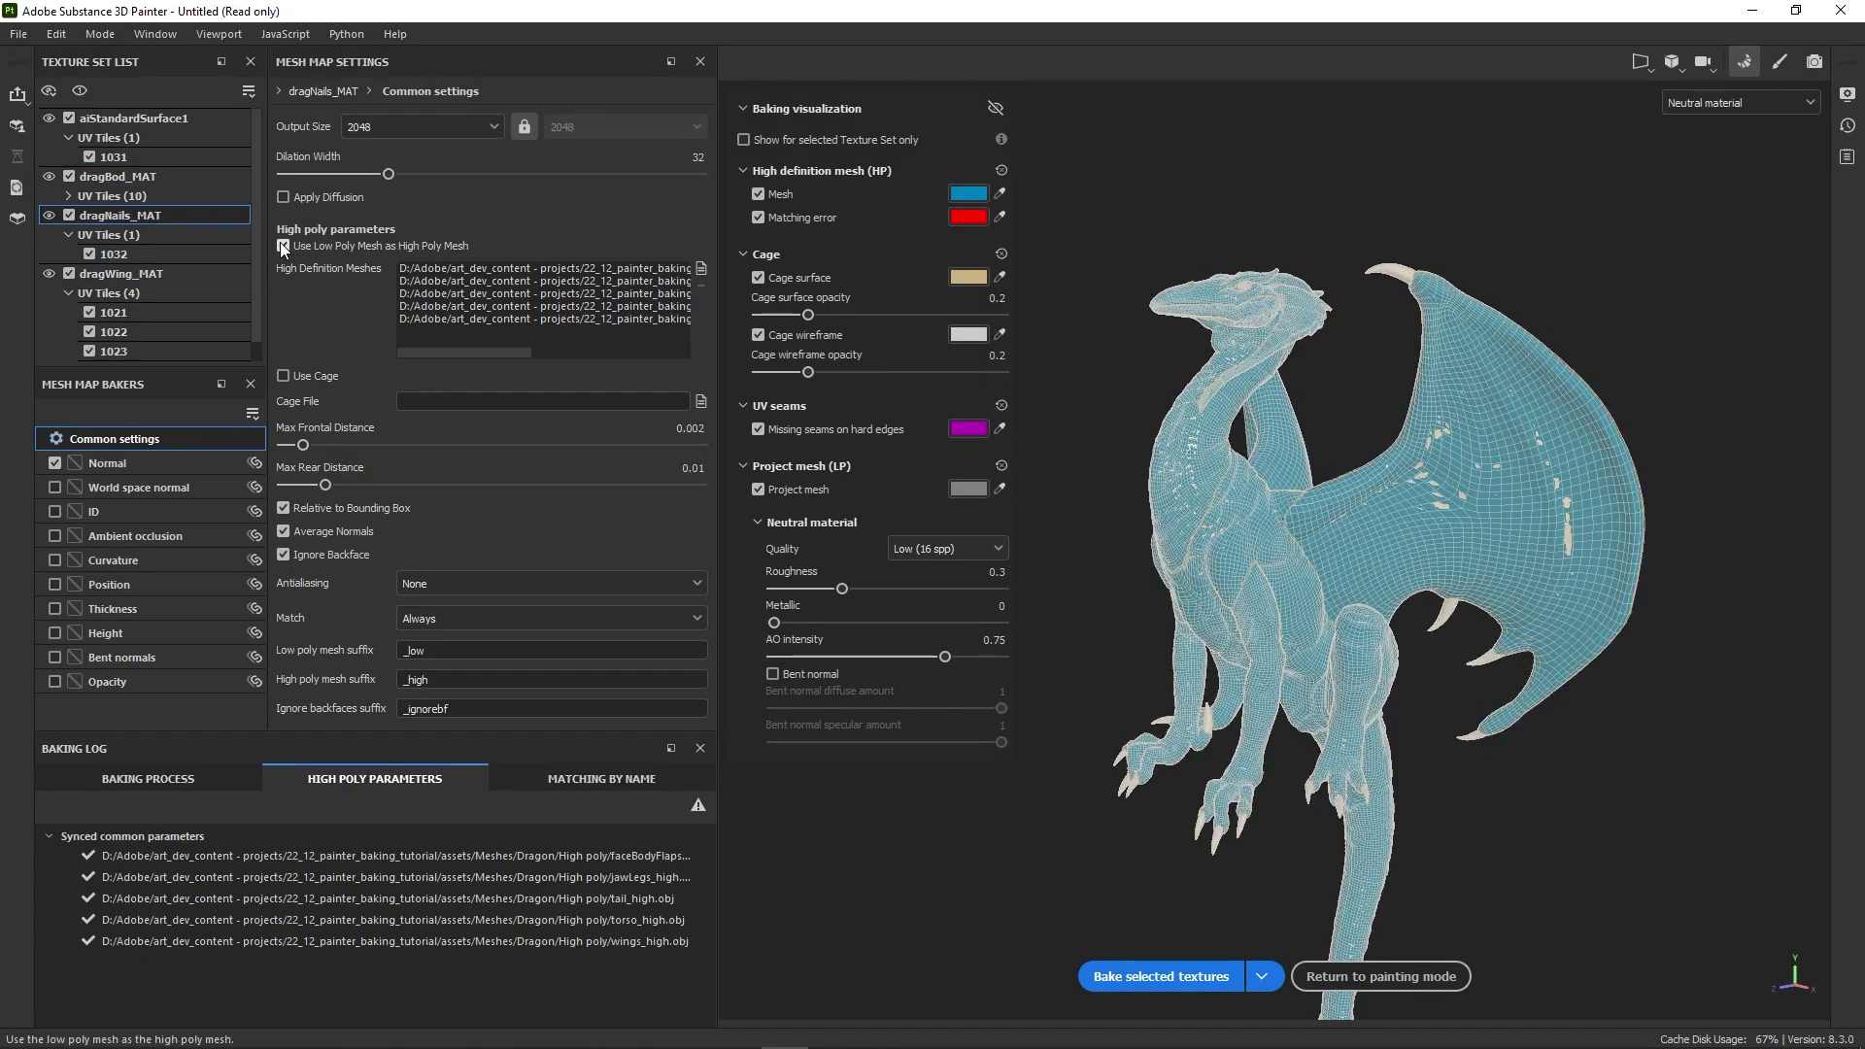
left_click(1262, 977)
left_click(1156, 1018)
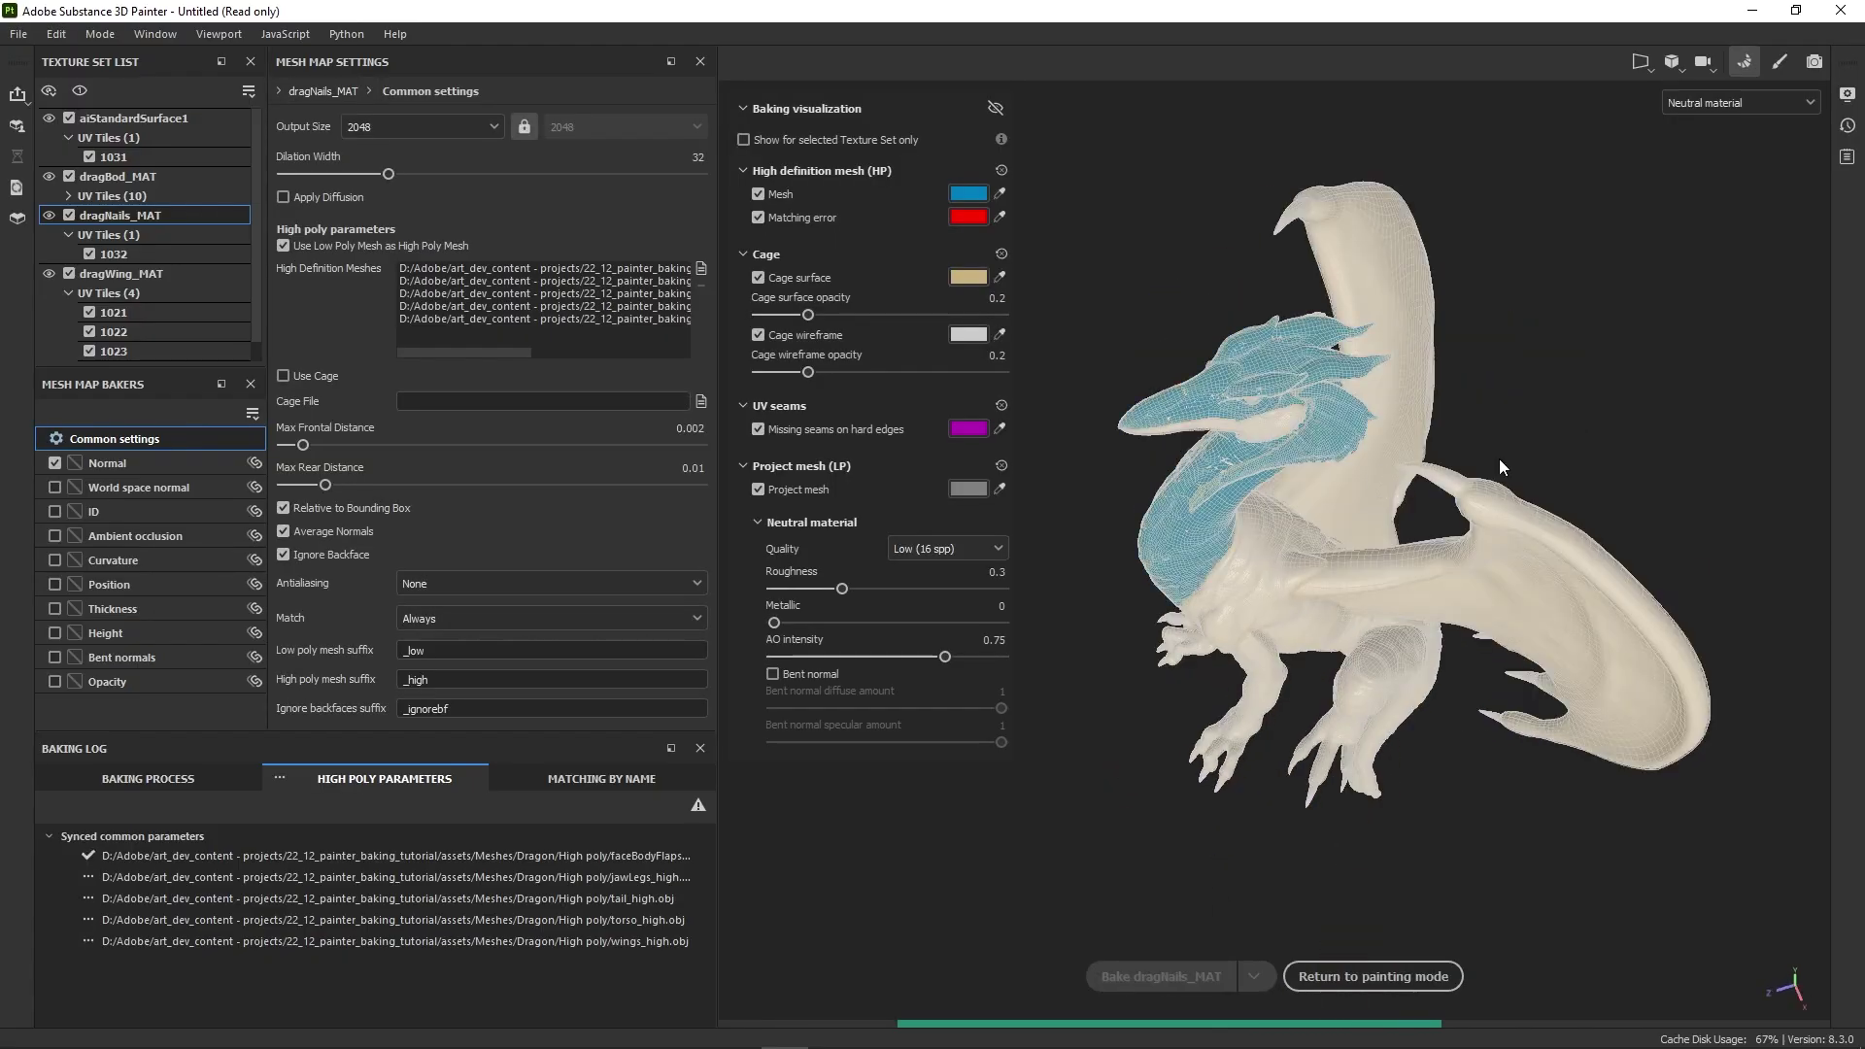
- Hide the baking meshes and inspect the baked result on the dragon's nails
scroll(1554, 416, "up", 5)
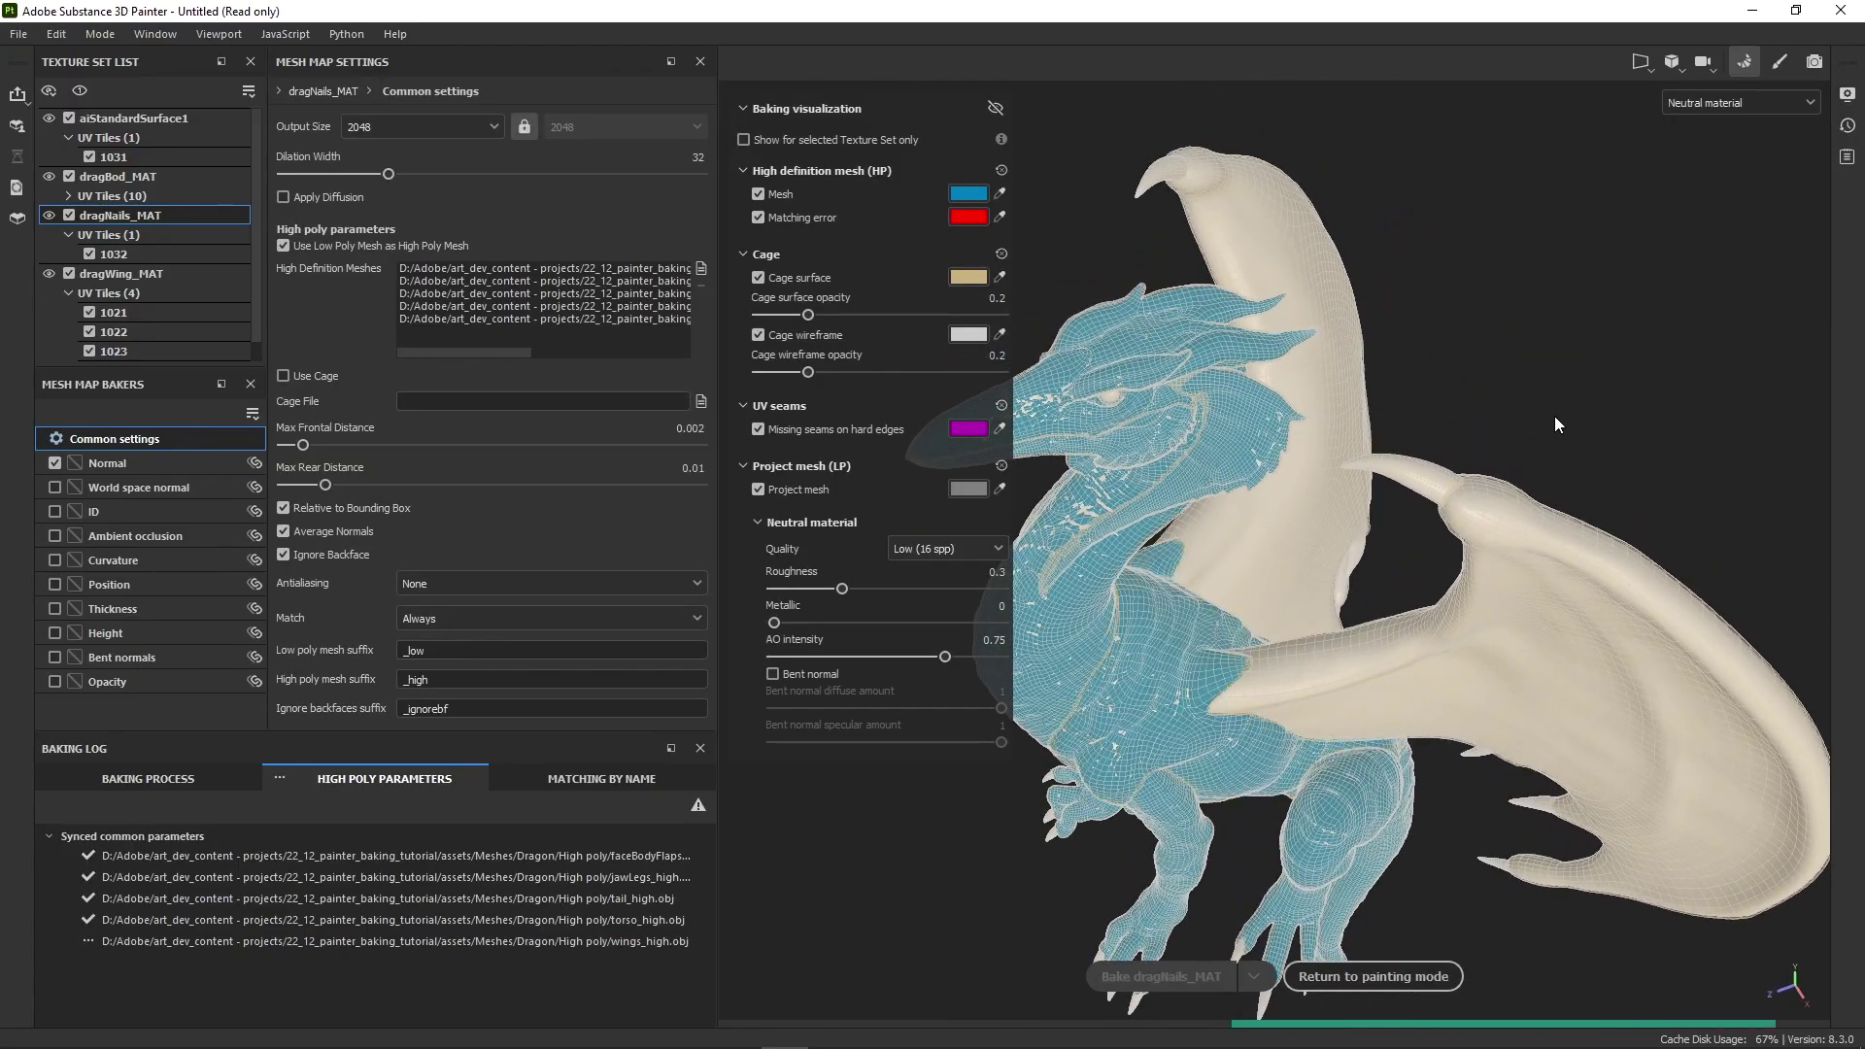
left_click(996, 108)
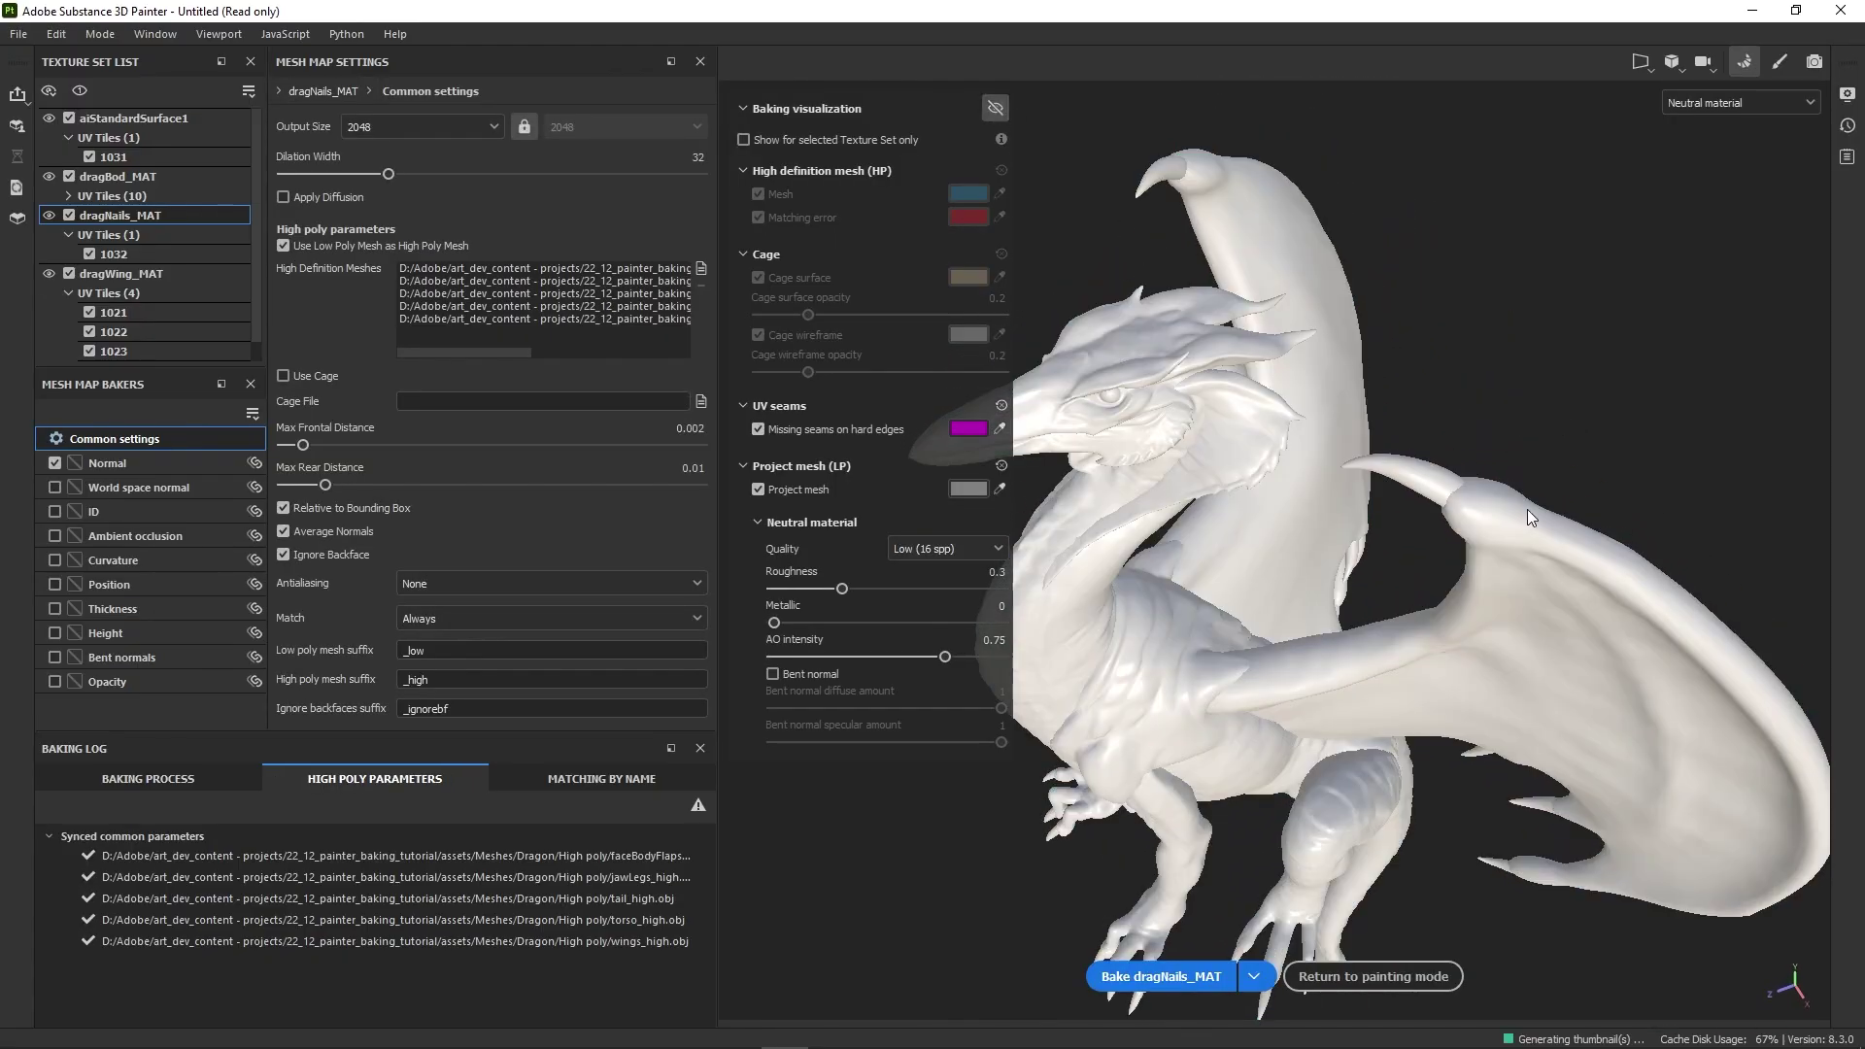
left_click_drag(1519, 510, 1504, 394, "alt")
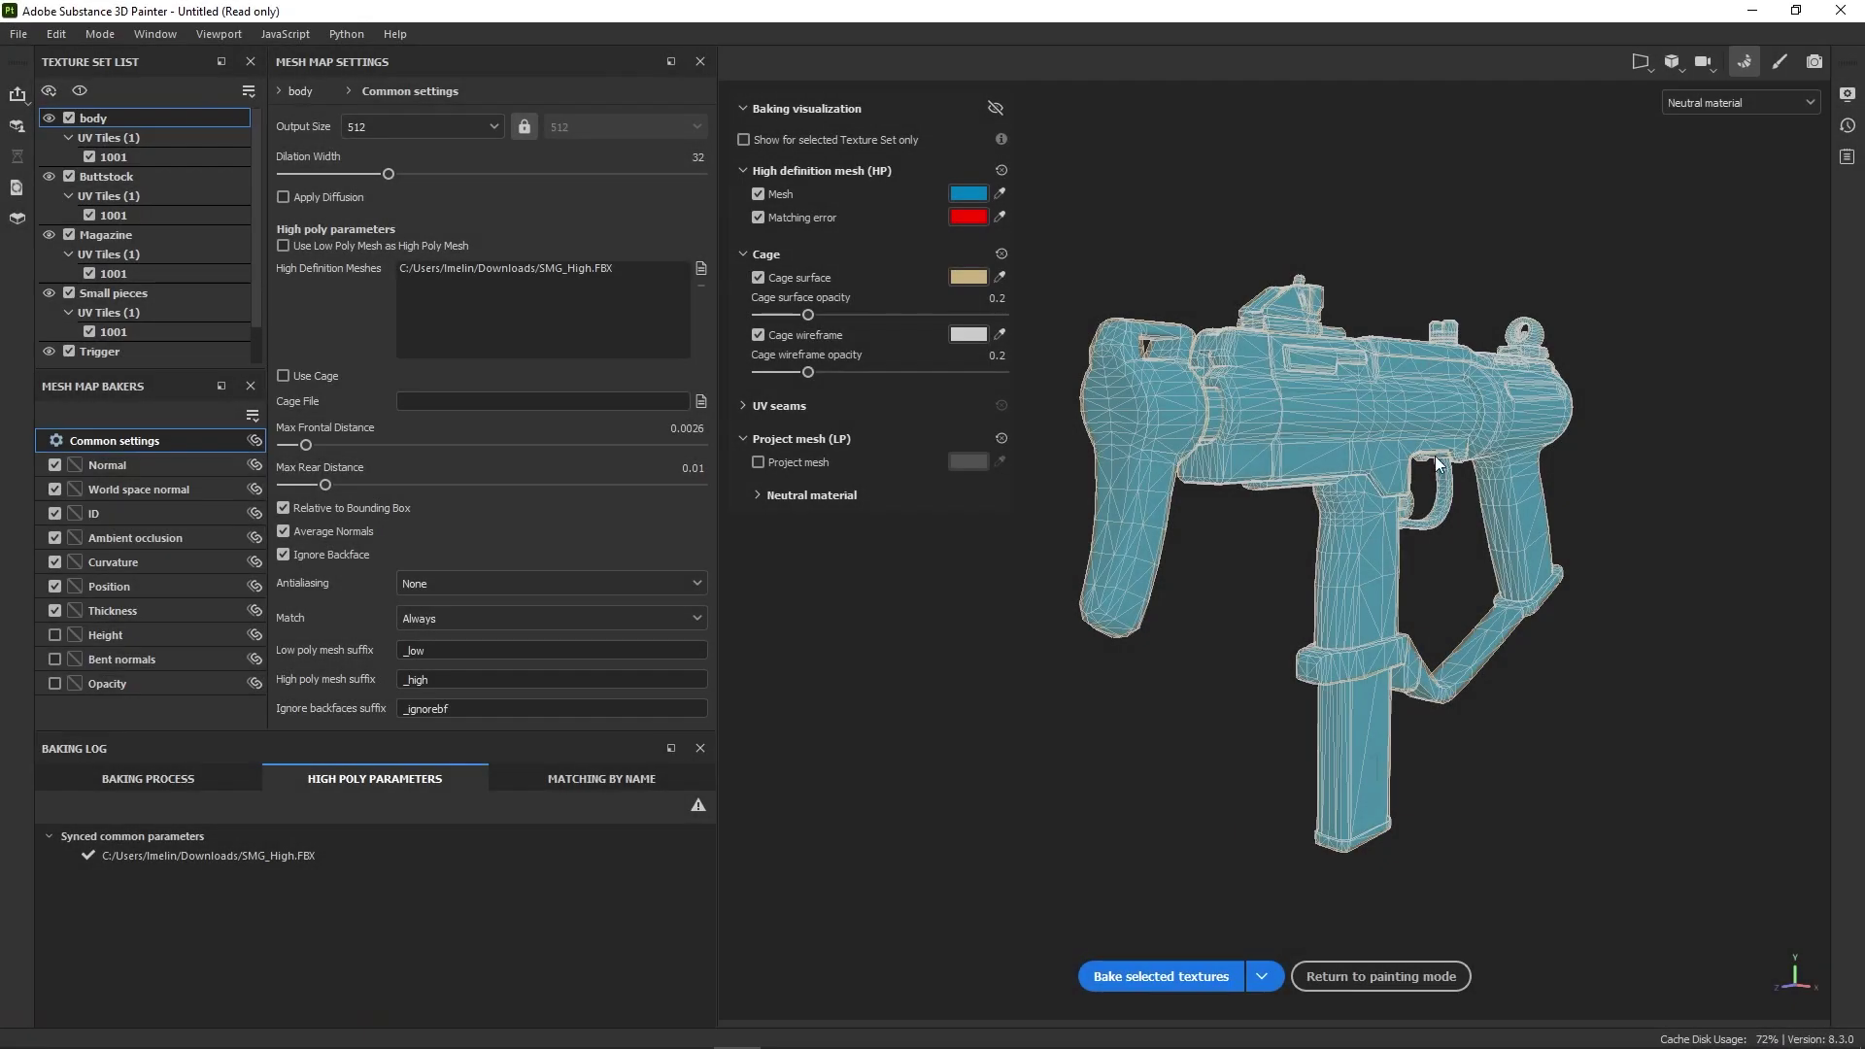
- Examine the gun's high-definition mesh and cage around the stock rails behind the body
left_click_drag(1436, 457, 1212, 540, "alt")
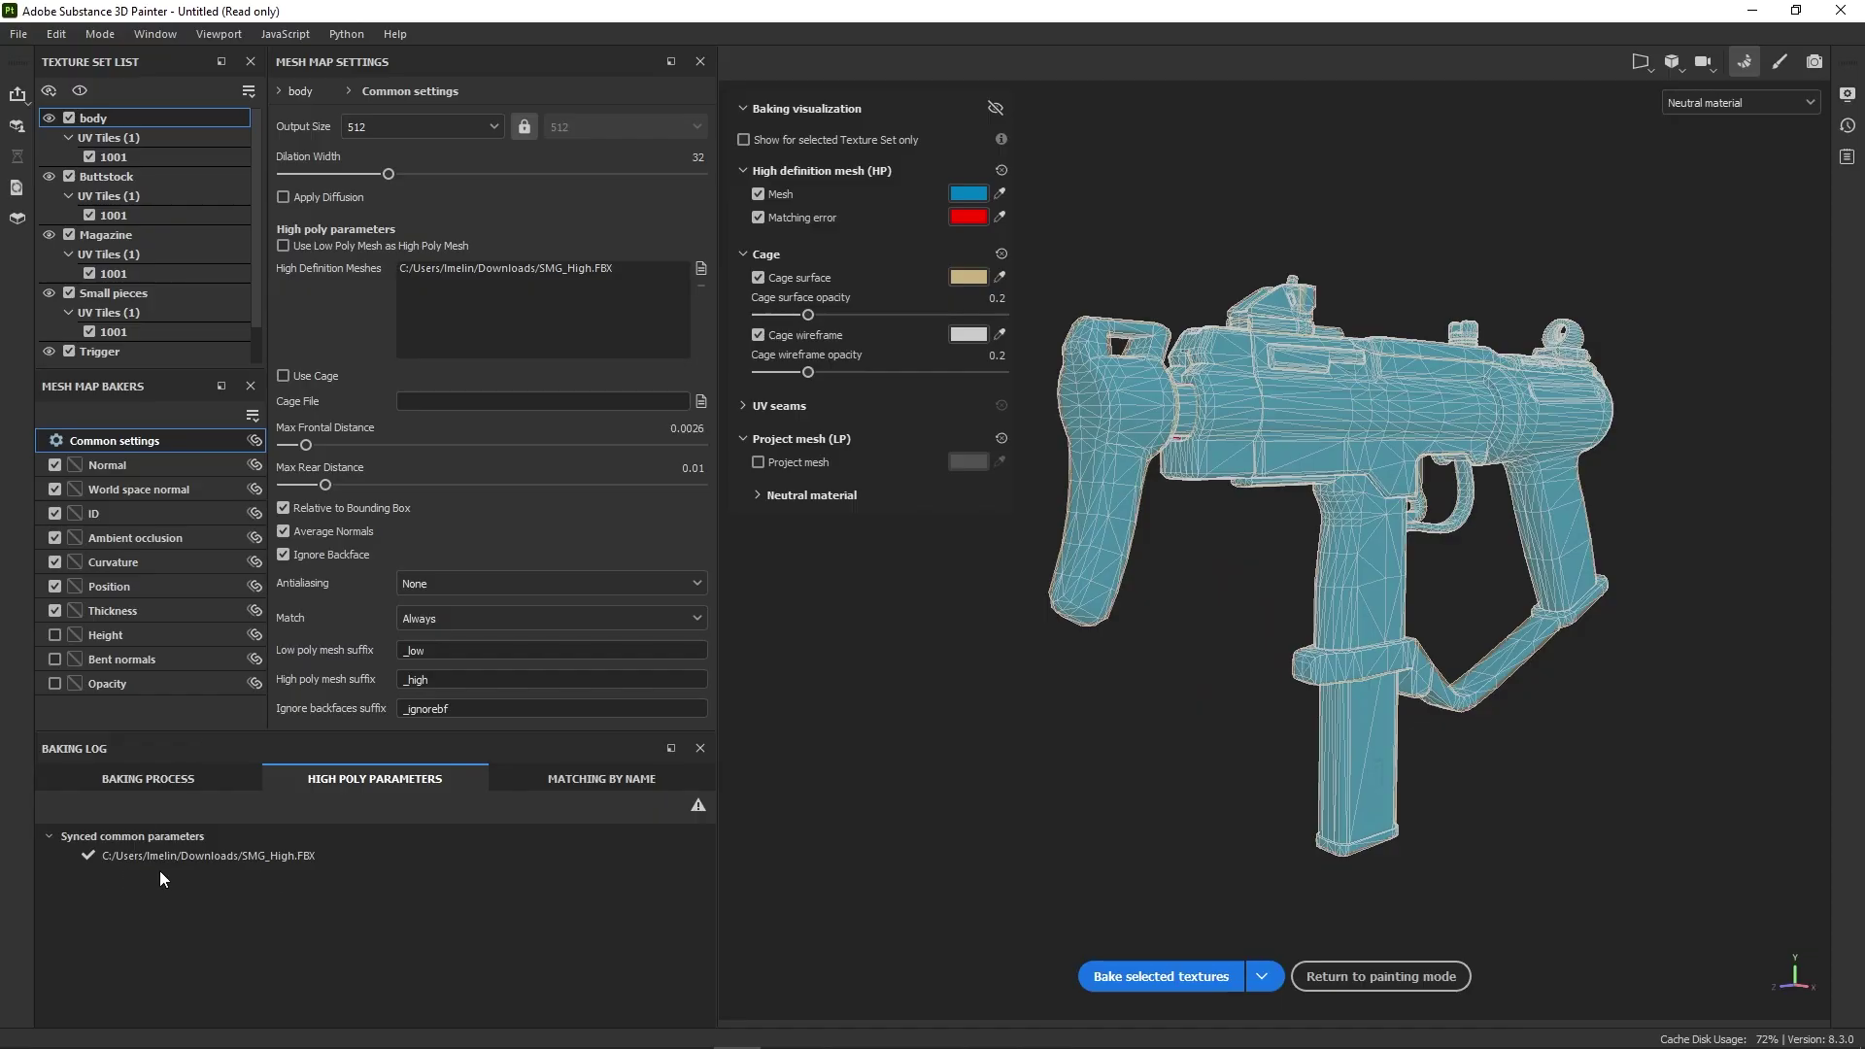
right_click_drag(1198, 301, 1198, 649, "alt")
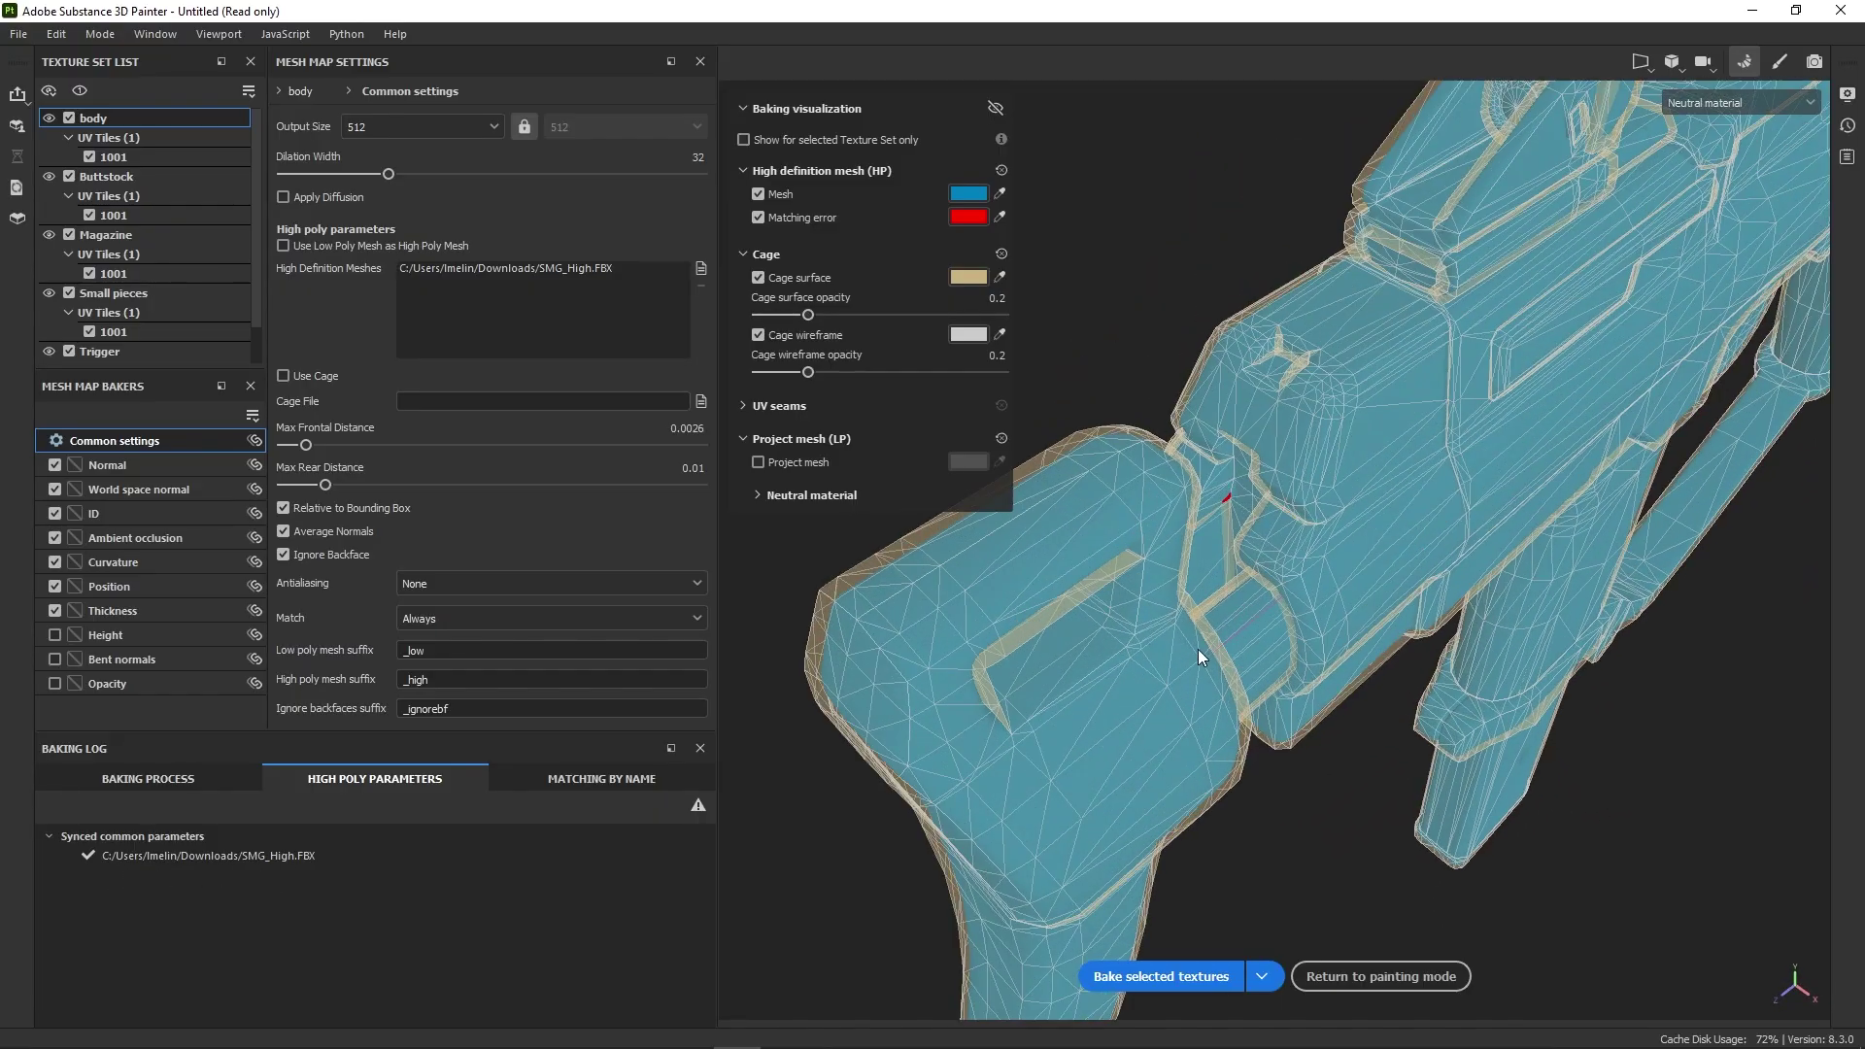
left_click_drag(1198, 649, 1243, 659, "alt")
right_click_drag(1243, 659, 1280, 669, "alt")
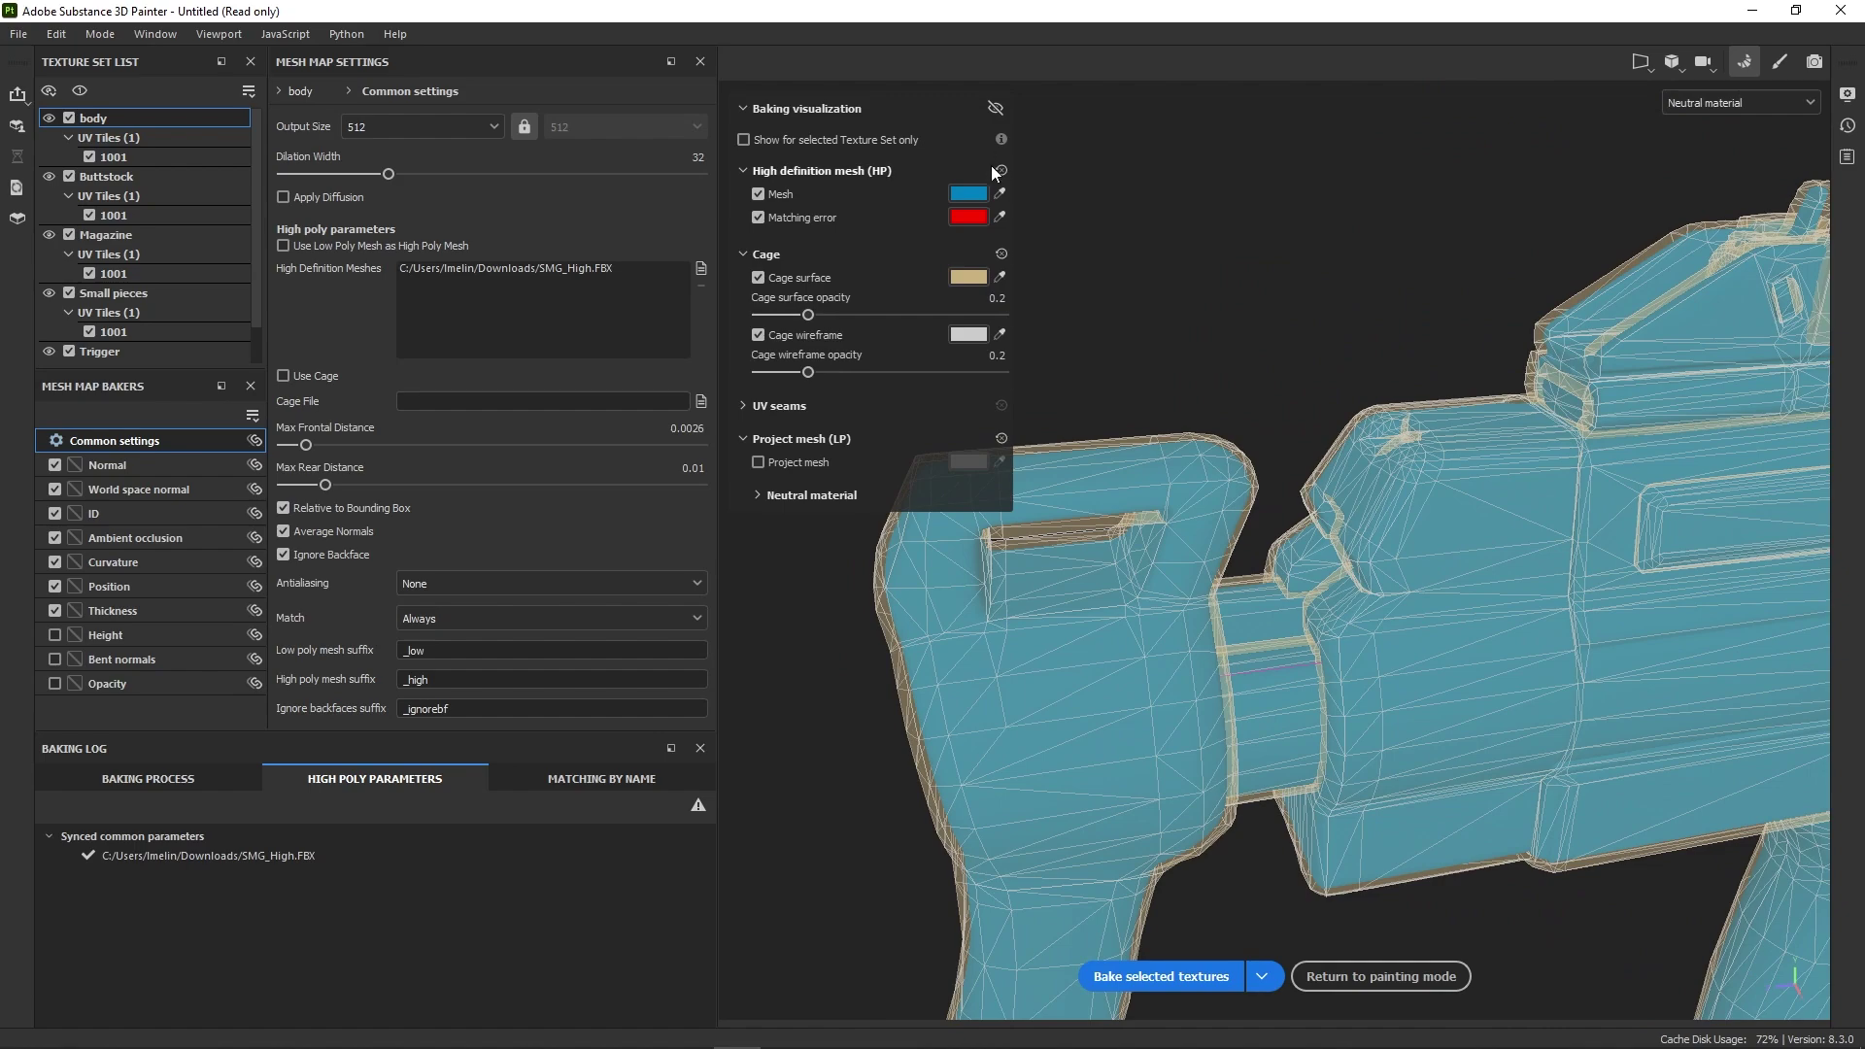
- Show only the project mesh, without high-definition mesh or cage, and examine the missing UV seam on the stock rail's hard edge
left_click(759, 193)
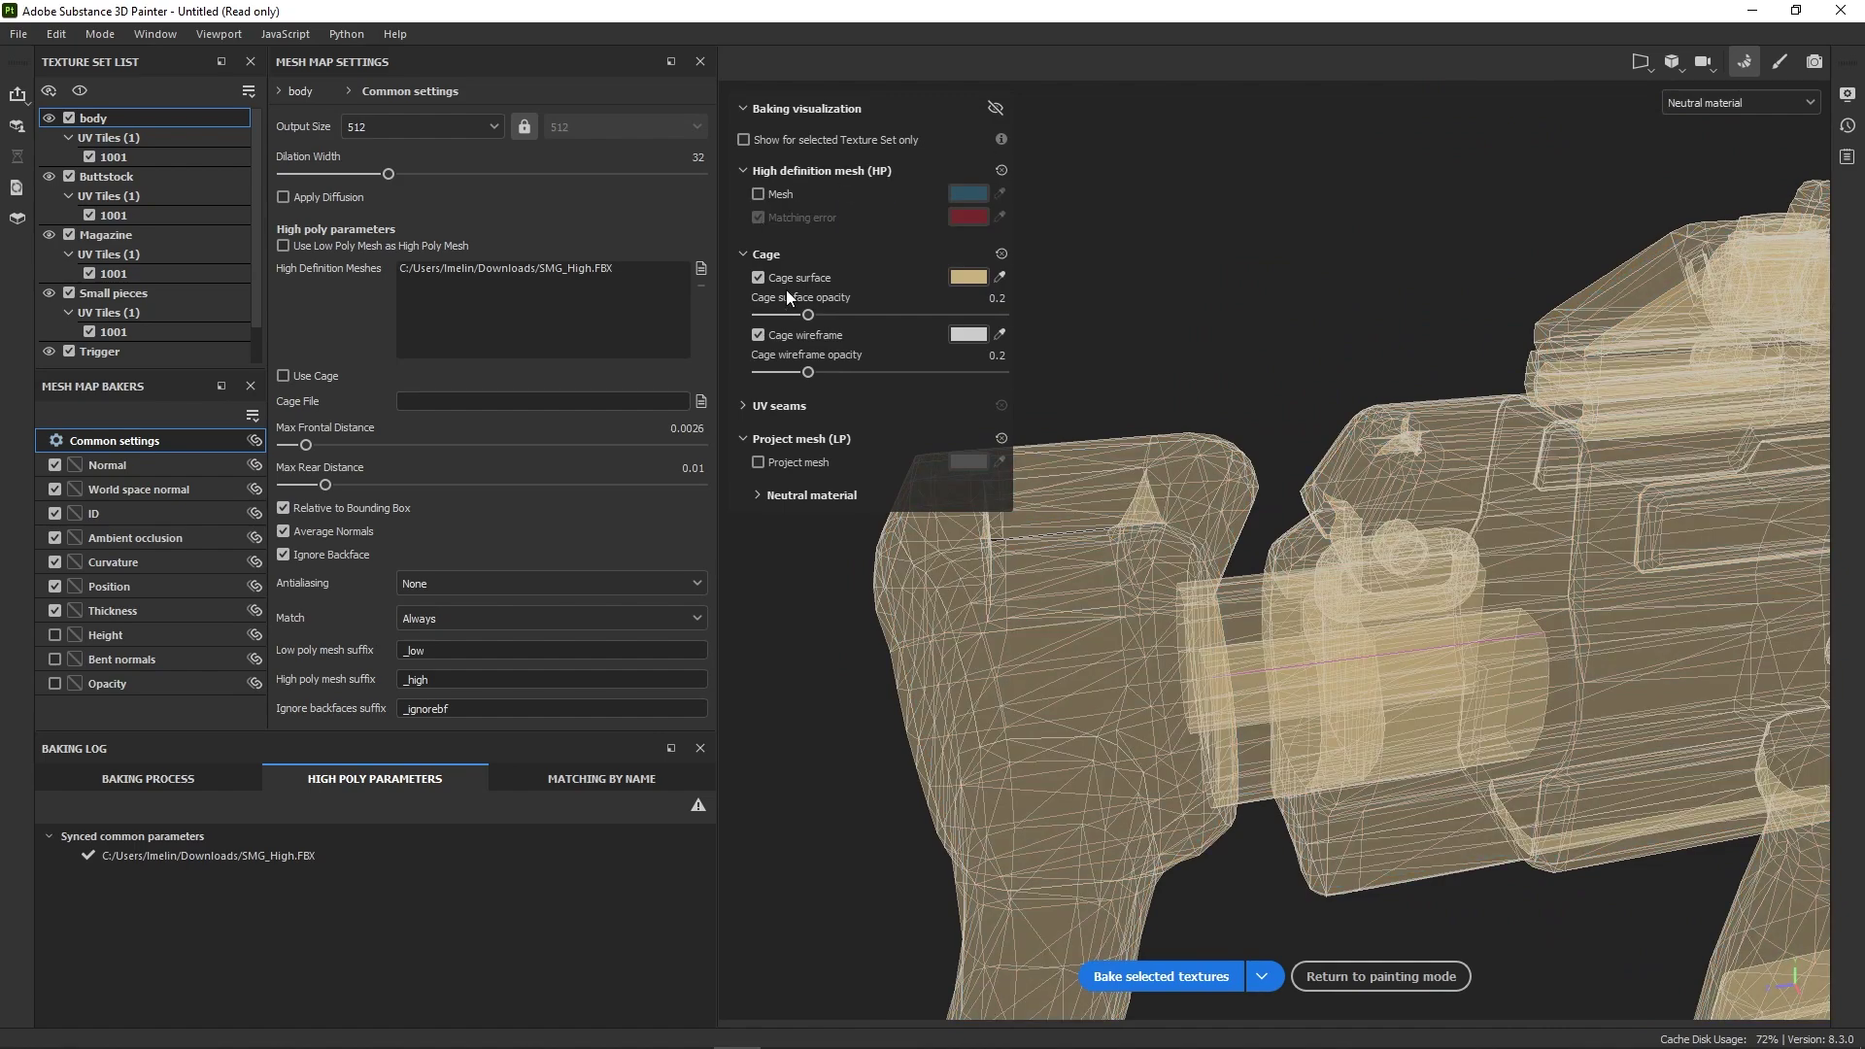
left_click(758, 463)
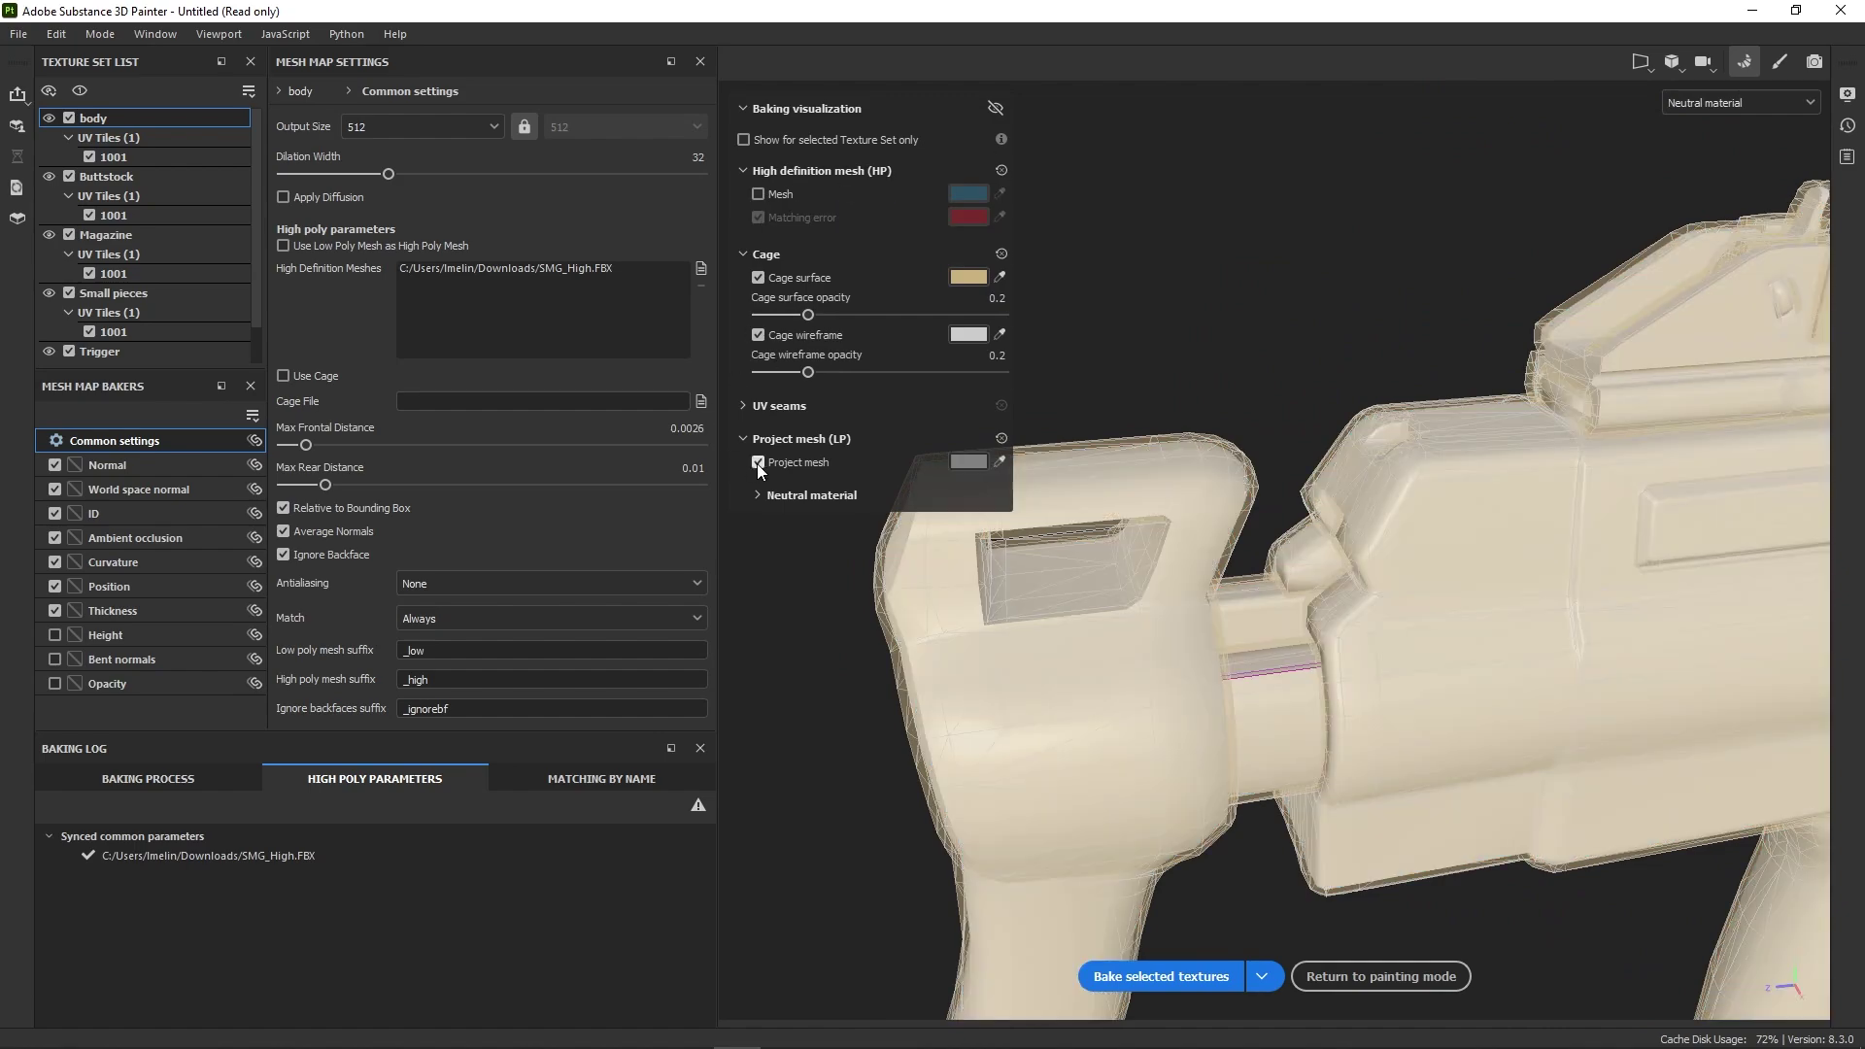
left_click(758, 277)
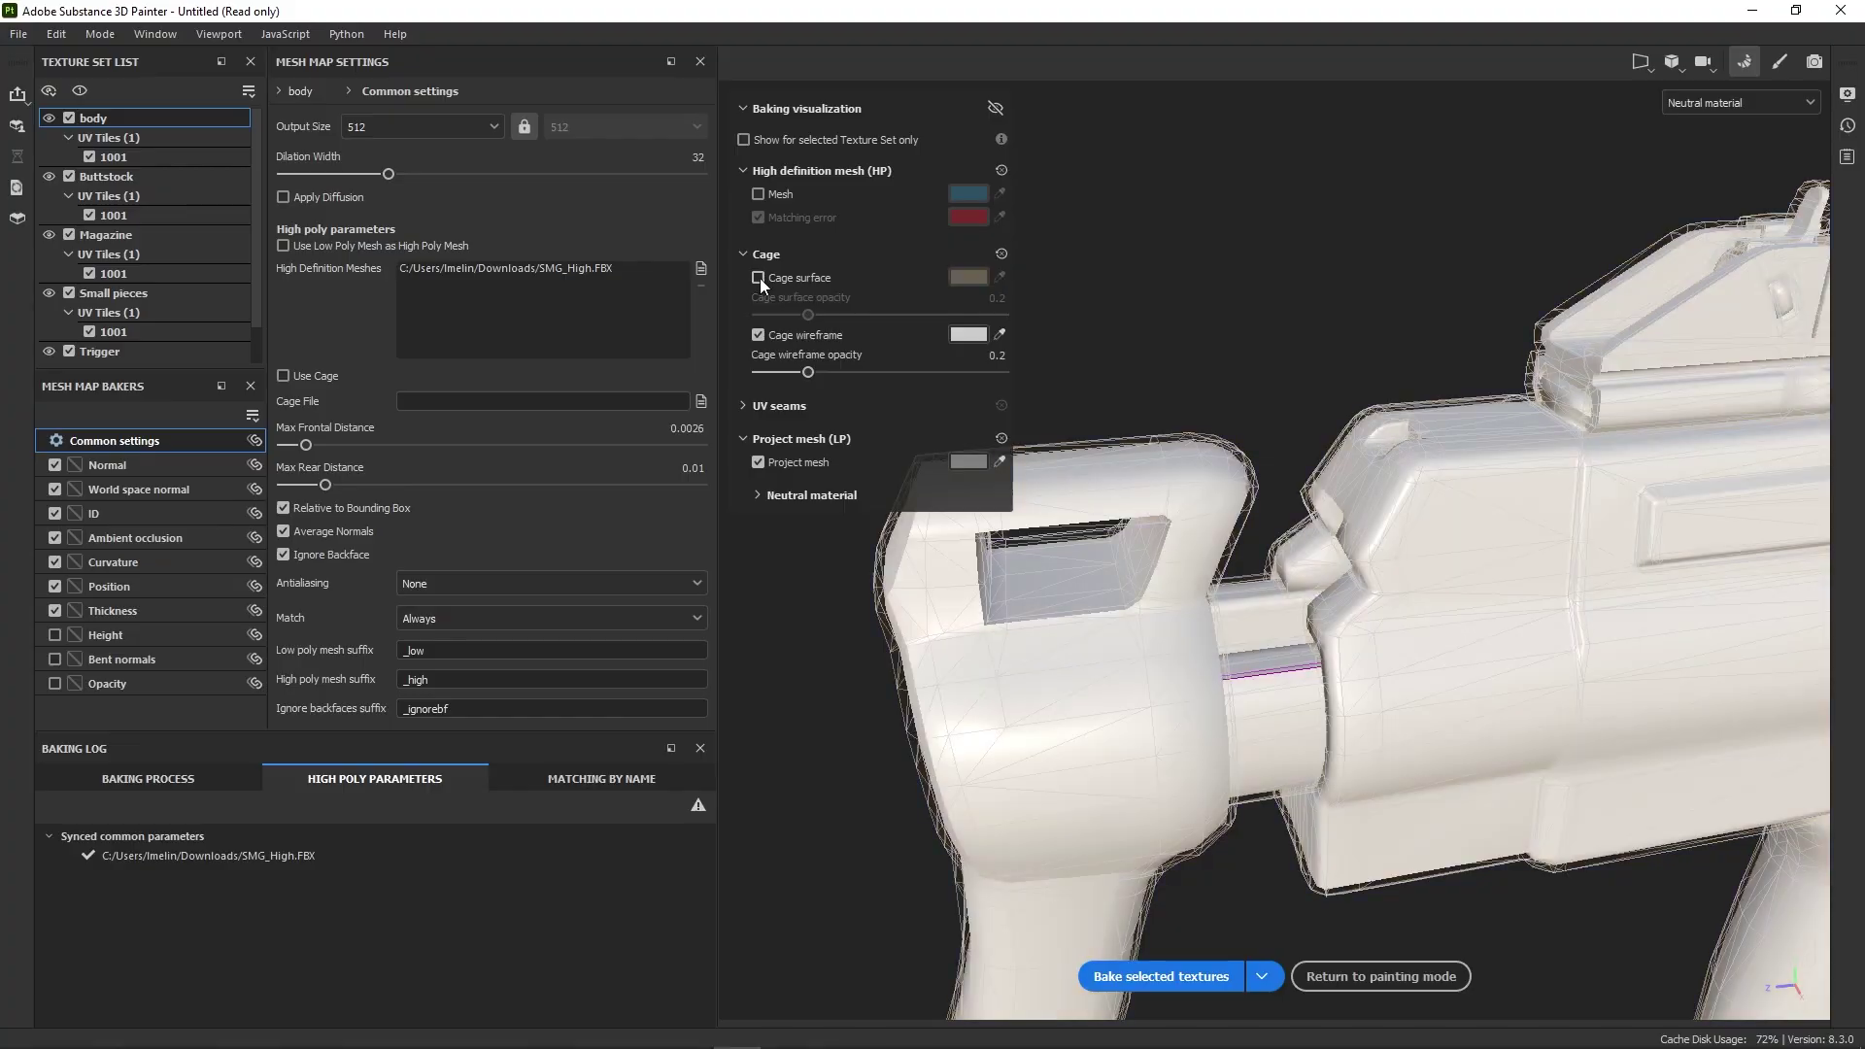
left_click(758, 334)
left_click_drag(1353, 701, 1263, 695, "alt")
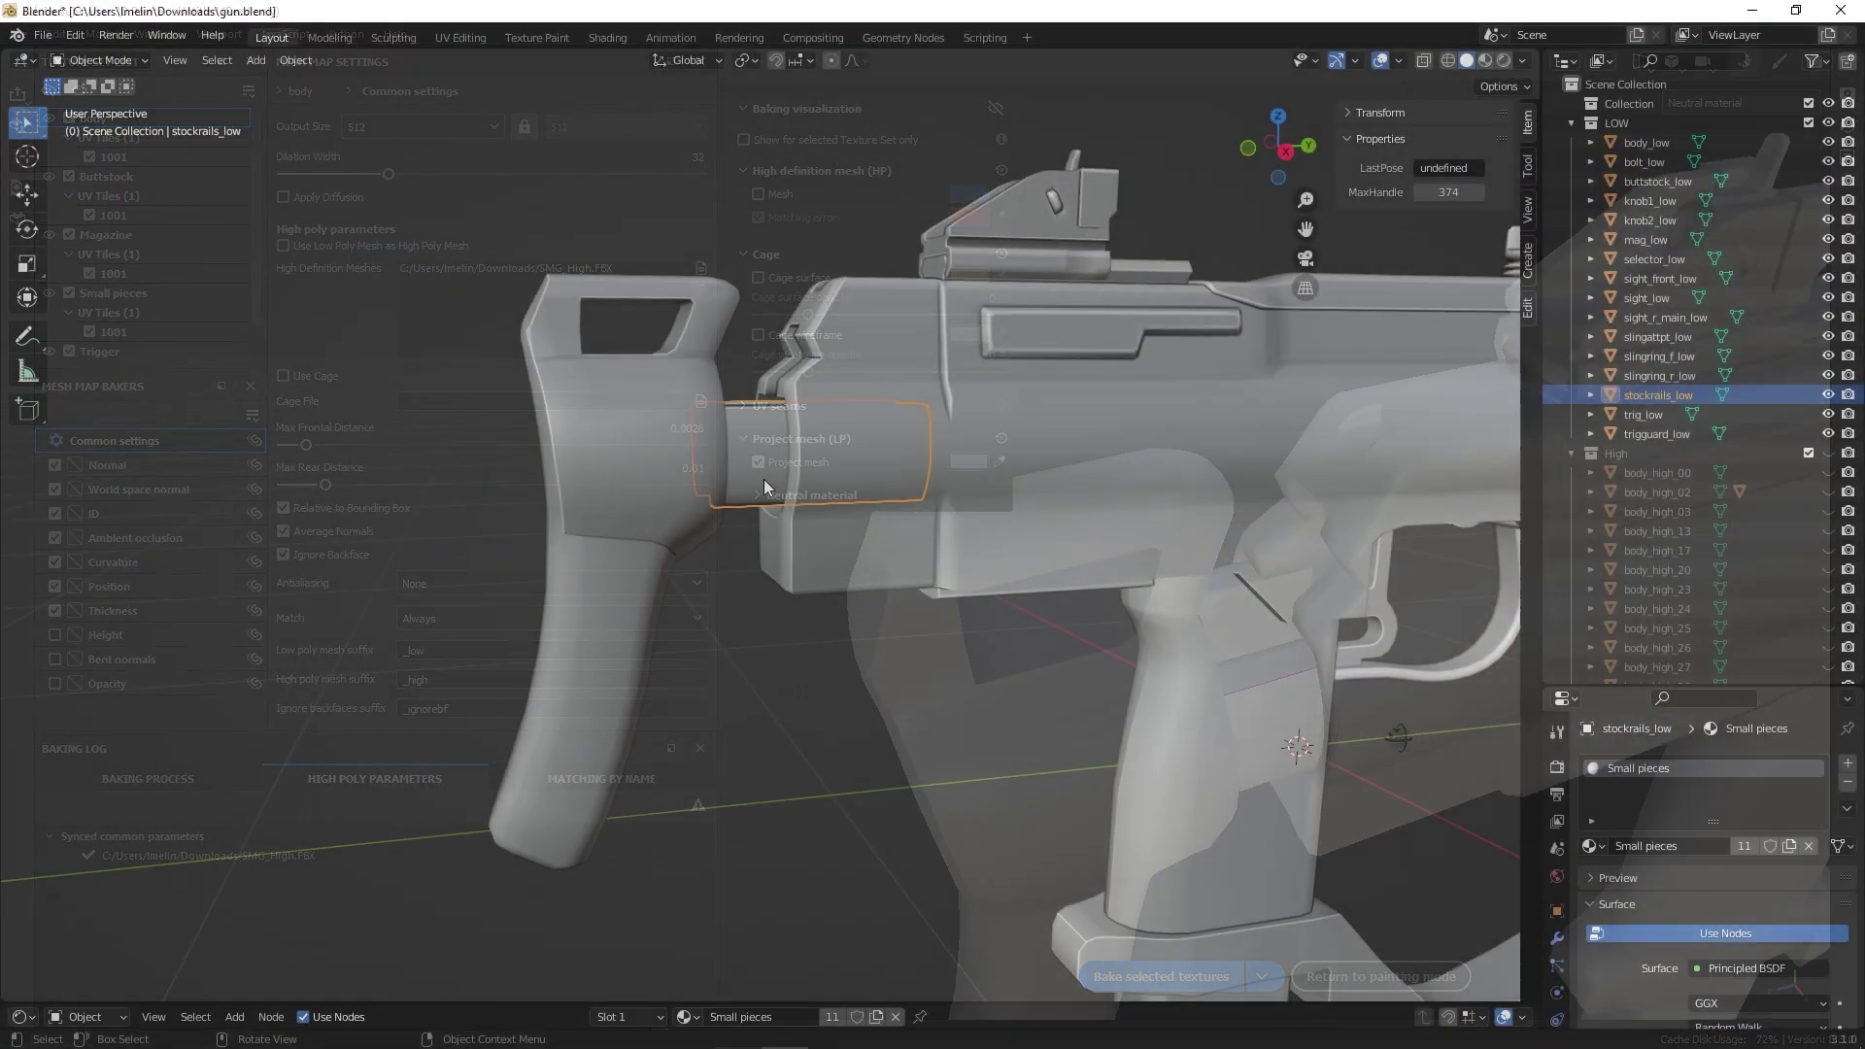
- Switch to Blender, isolate stockrails_low and show it in Edit Mode from the front
key("KP_Divide")
middle_click_drag(767, 485, 894, 567)
key("Tab")
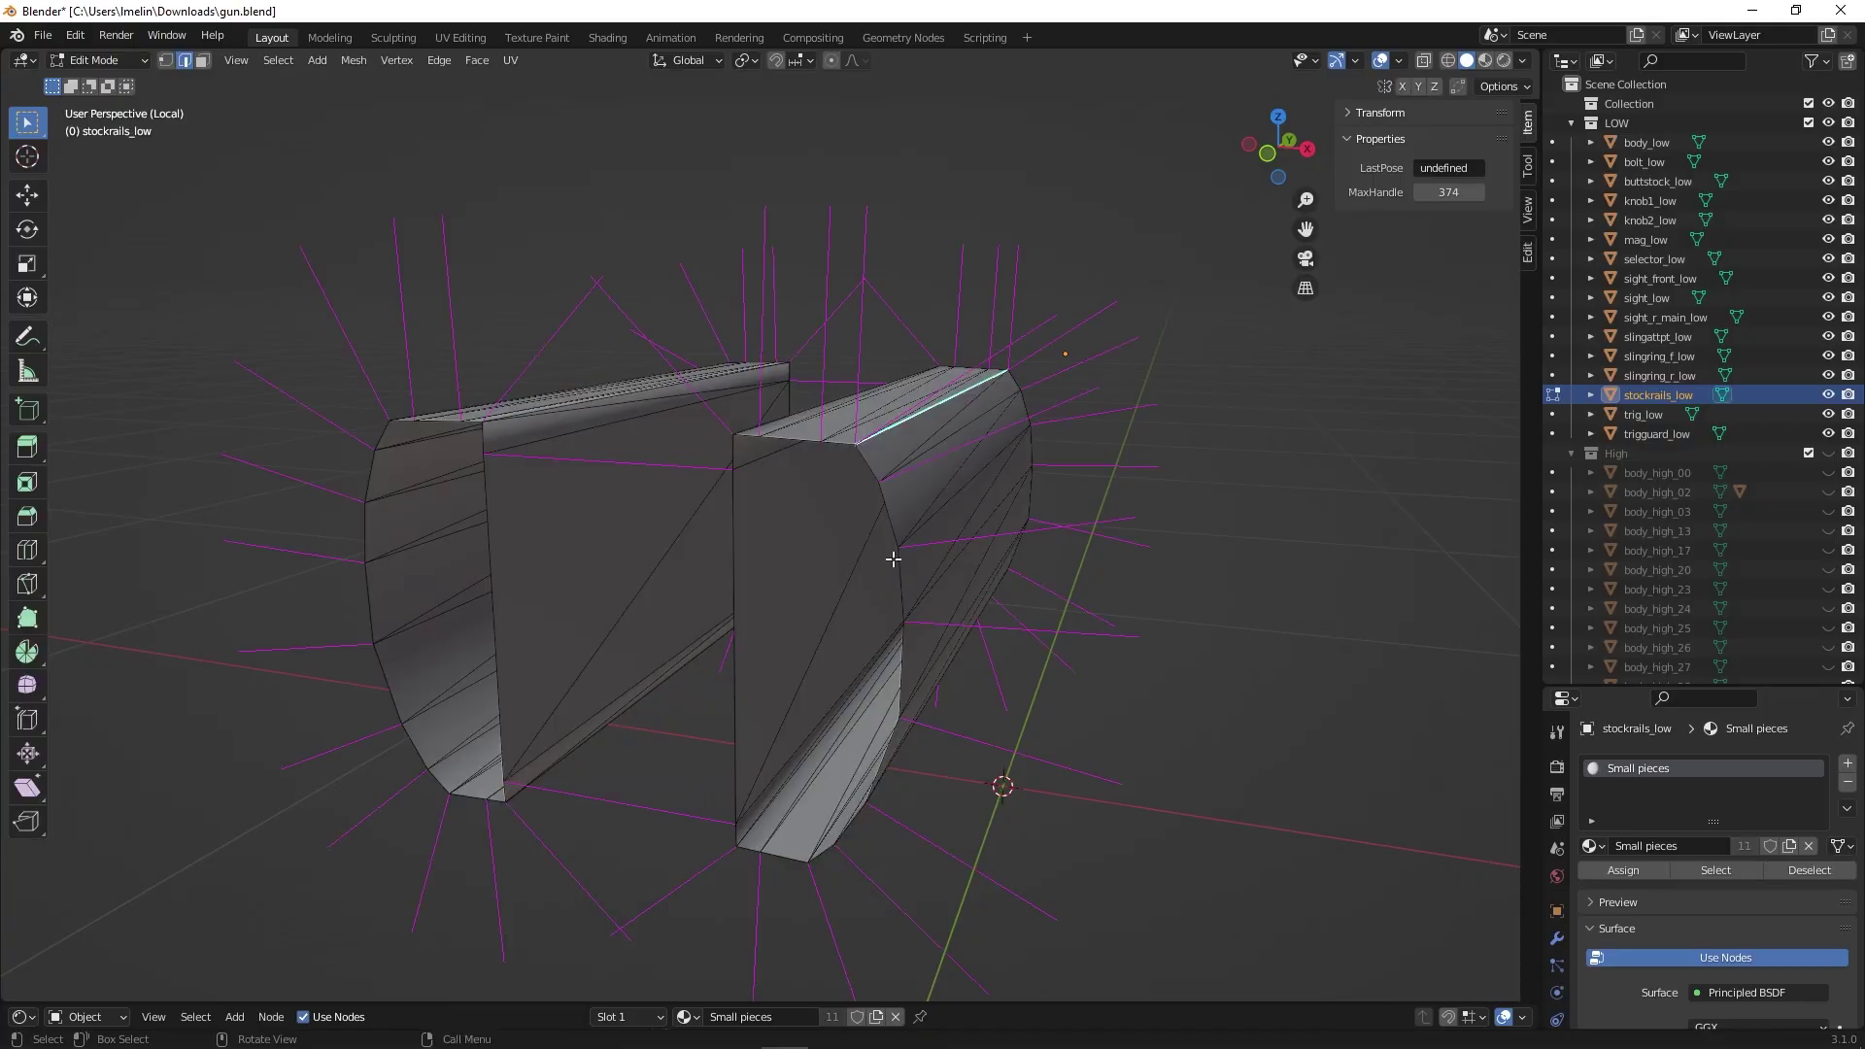
key("KP_1")
- Annotate the two split normals at the stock rail's upper outer corner, and undo both strokes
left_click_drag(952, 403, 1064, 311)
left_click_drag(943, 272, 953, 404)
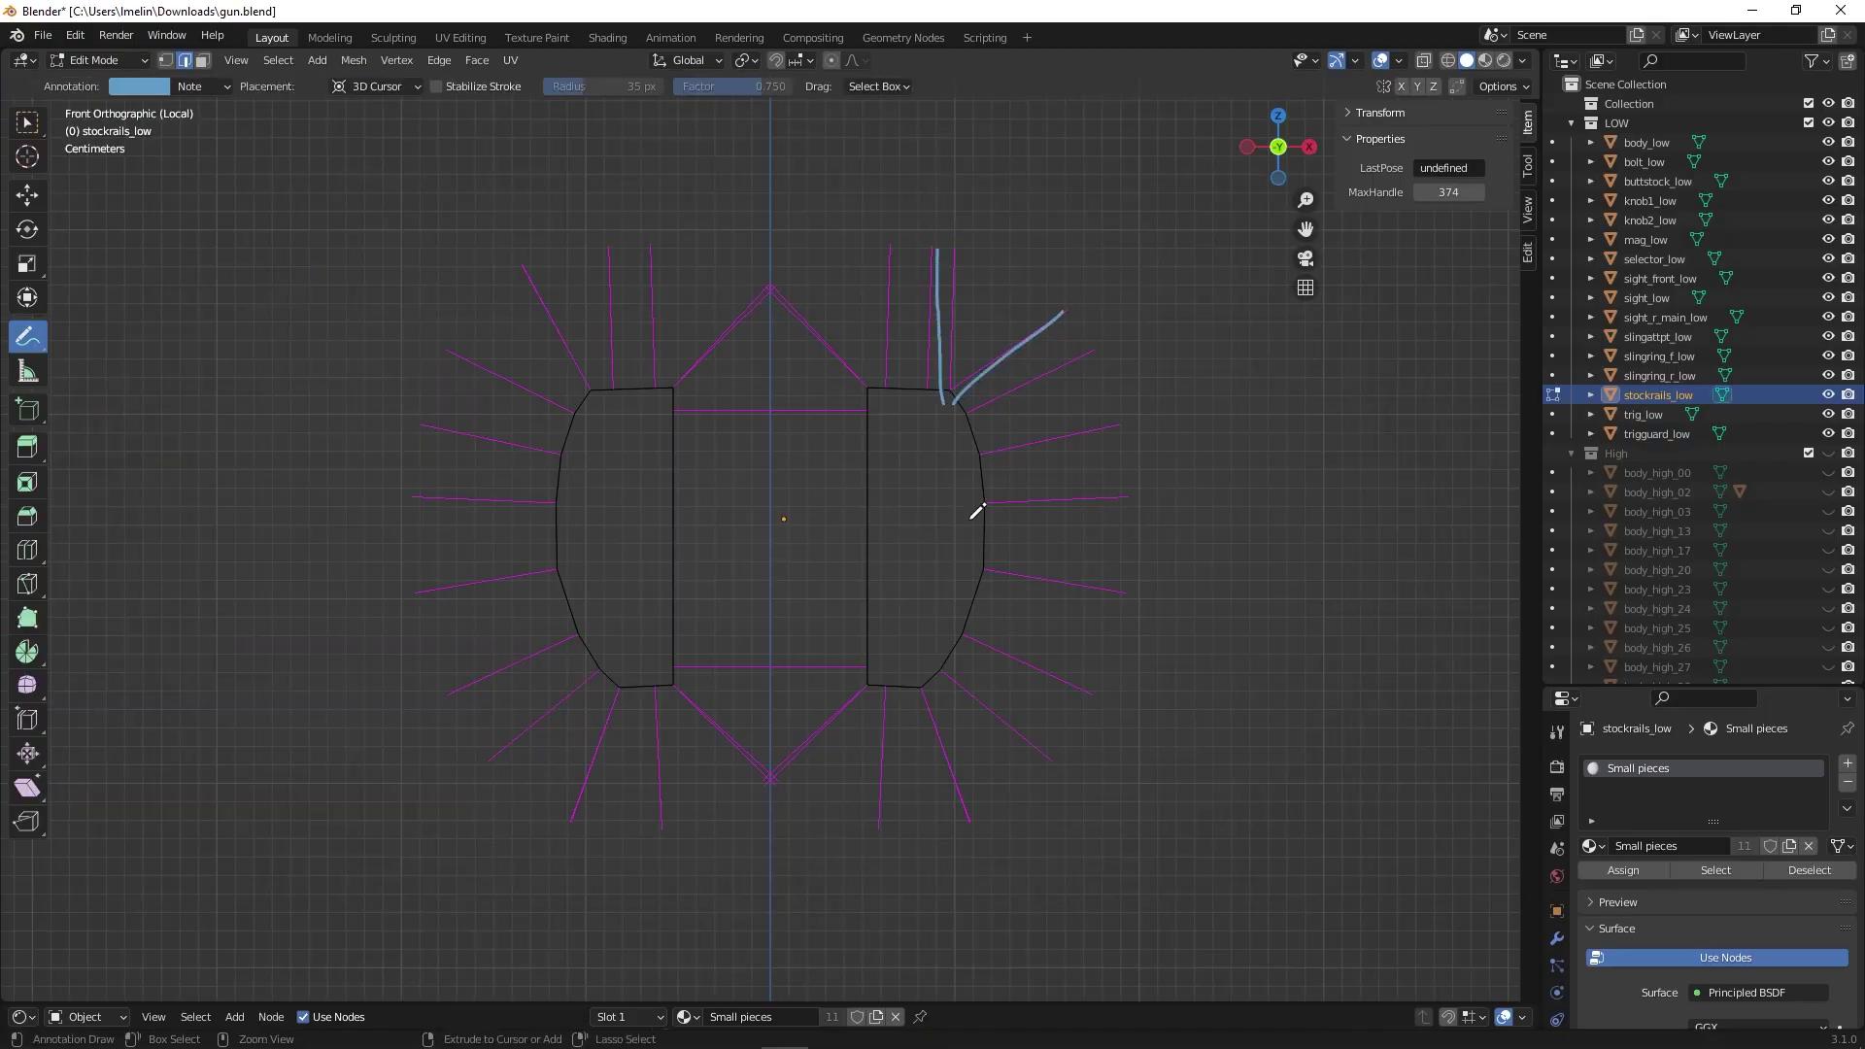
key("w")
key("ctrl+z")
key("ctrl+z")
- Clear the sharp mark from the selected upper edge of the stock rail
scroll(1137, 452, "up", 1)
right_click(1306, 478)
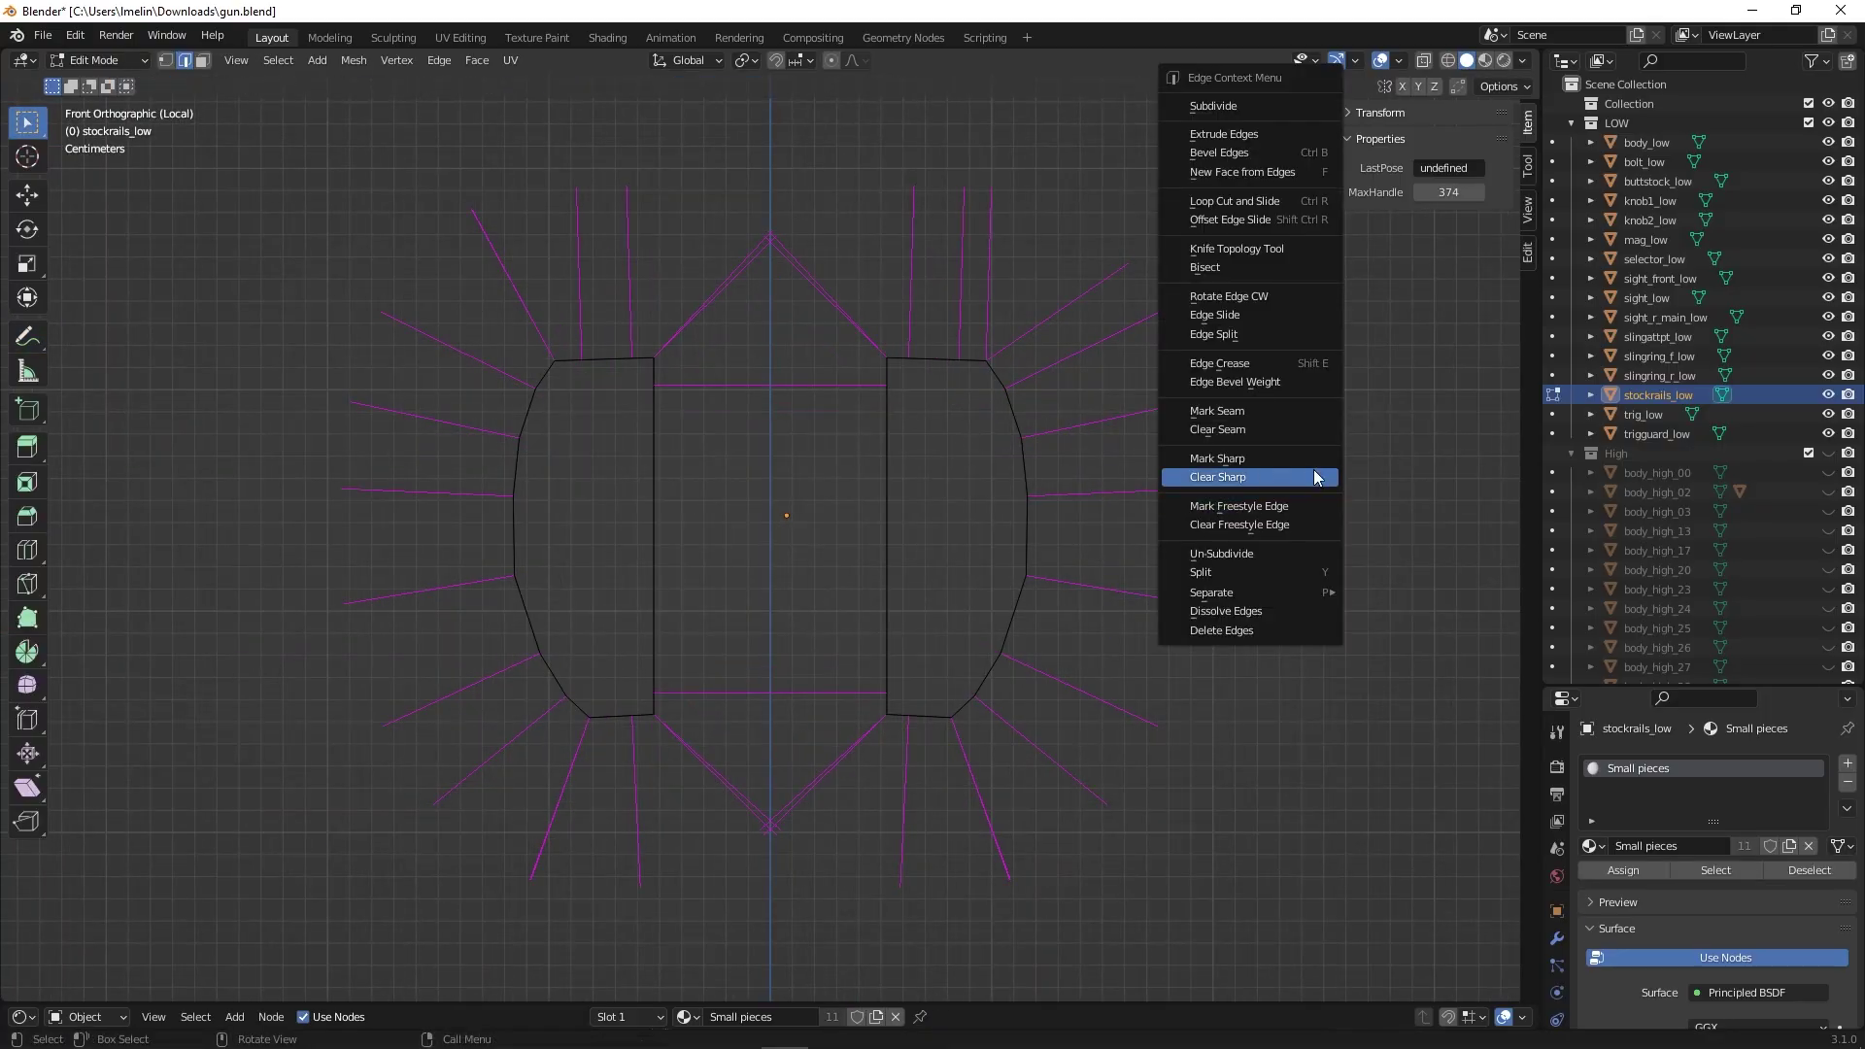
left_click(1307, 478)
- Annotate the split and averaged normal directions at the rail's upper corner, and undo the strokes and the Clear Sharp
key("shift+space")
key("d")
mouse_move(984, 182)
left_mouse_down()
mouse_move(990, 361)
mouse_move(1161, 262)
left_mouse_up()
left_click_drag(1062, 208, 993, 353)
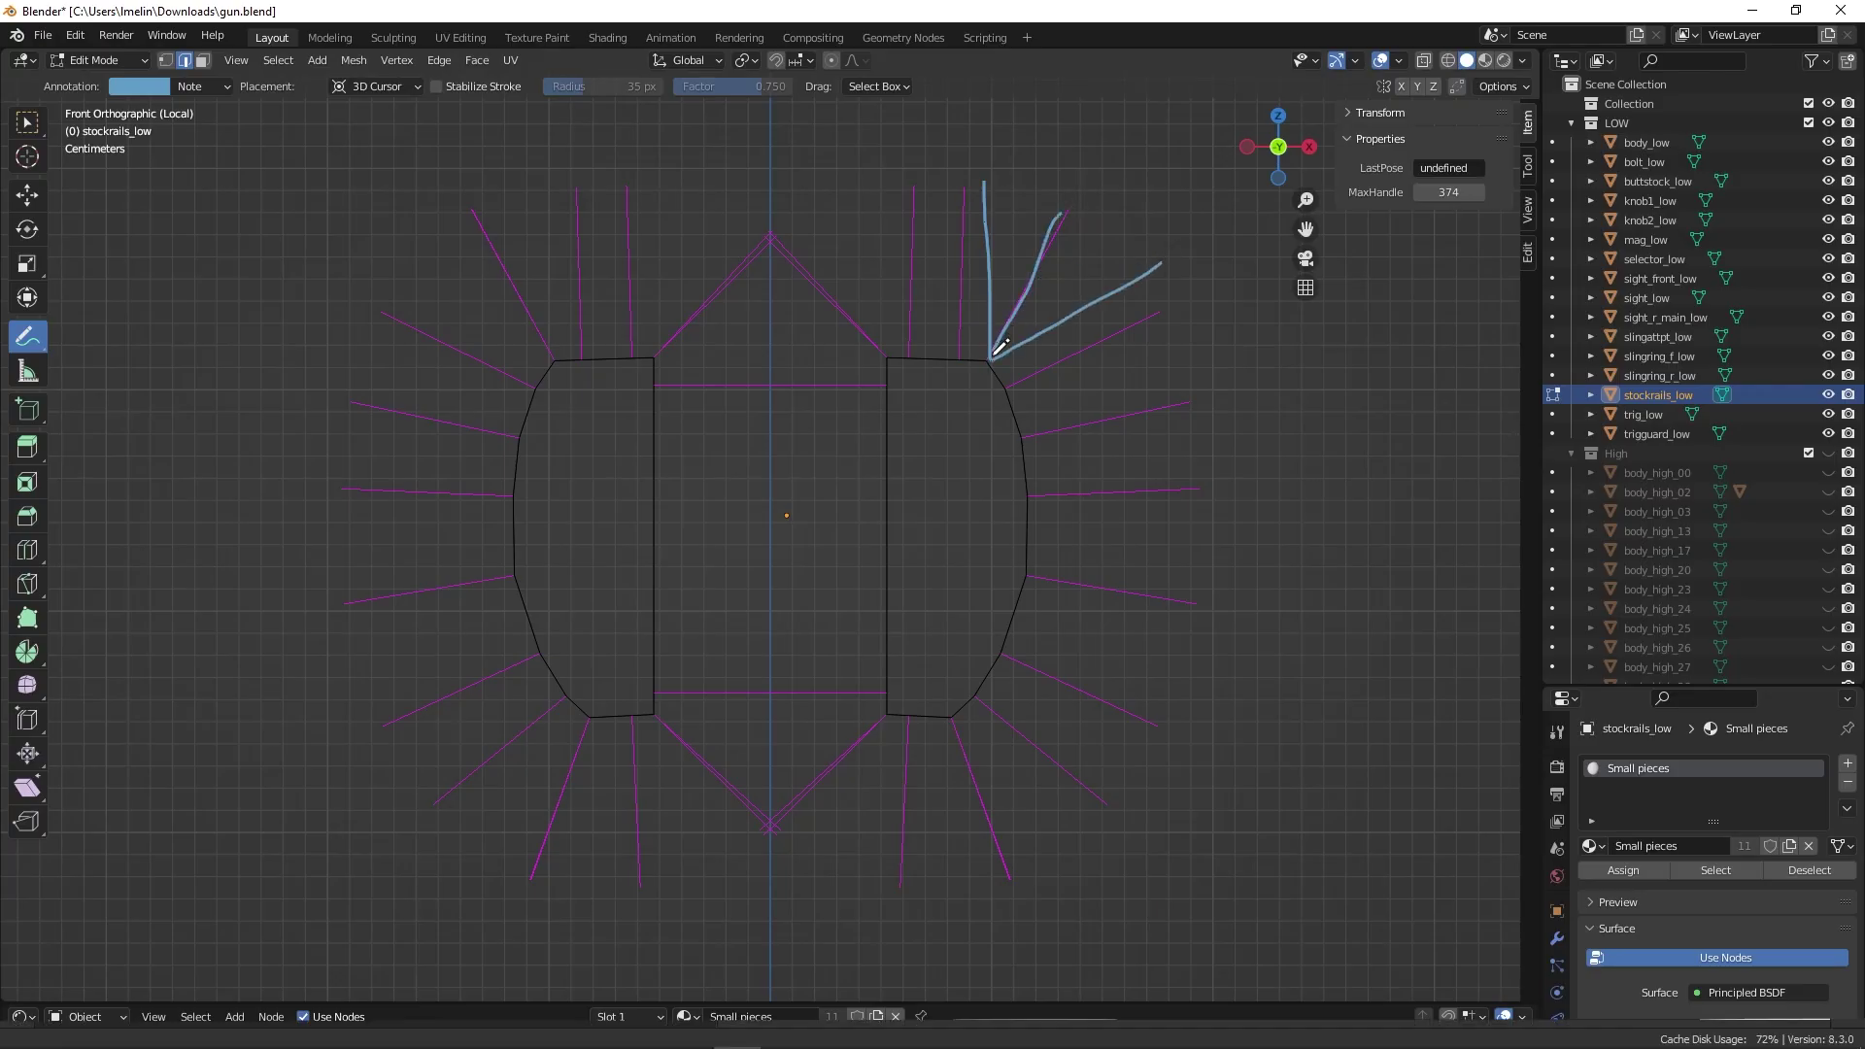
key("ctrl+z")
key("ctrl+z")
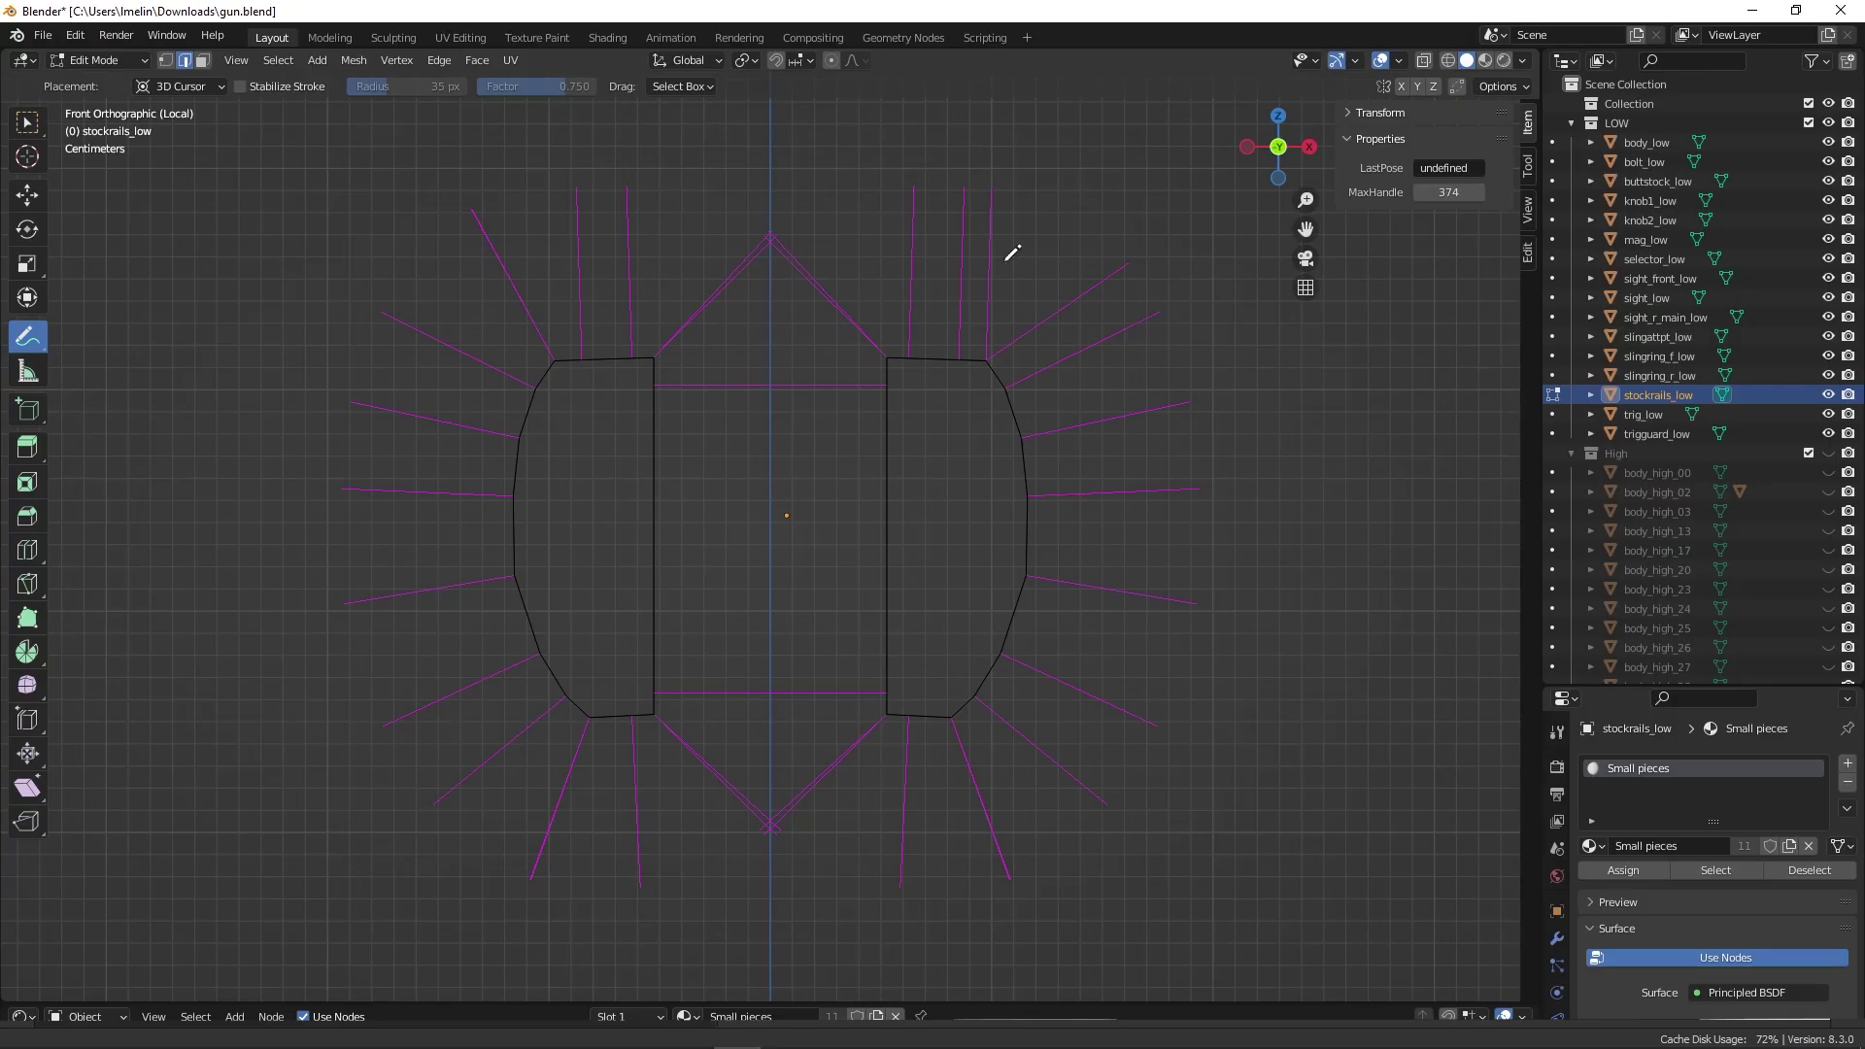
- Annotate an arc between the split normals and a line across the corner, undo the annotations, and inspect the sharp edge in perspective
mouse_move(993, 191)
left_mouse_down()
mouse_move(1082, 200)
mouse_move(1118, 265)
left_mouse_up()
left_click_drag(960, 357, 1004, 377)
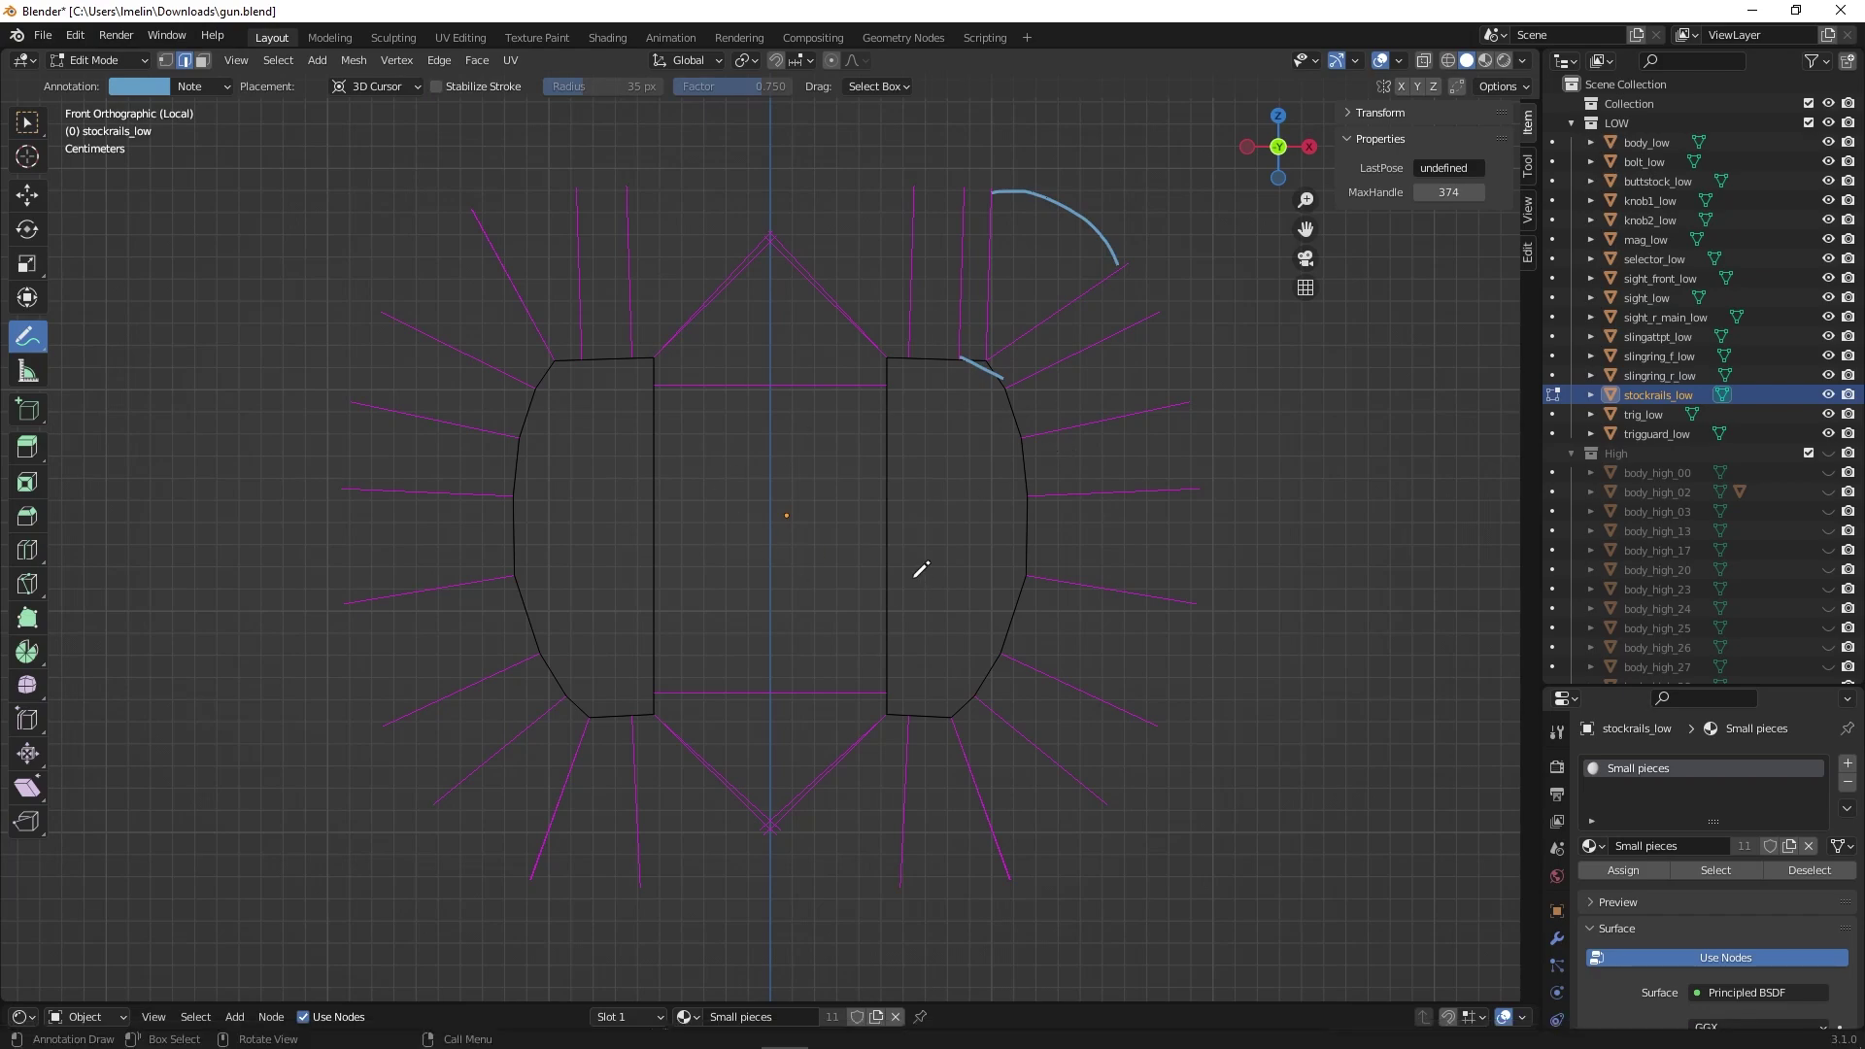
left_click(27, 121)
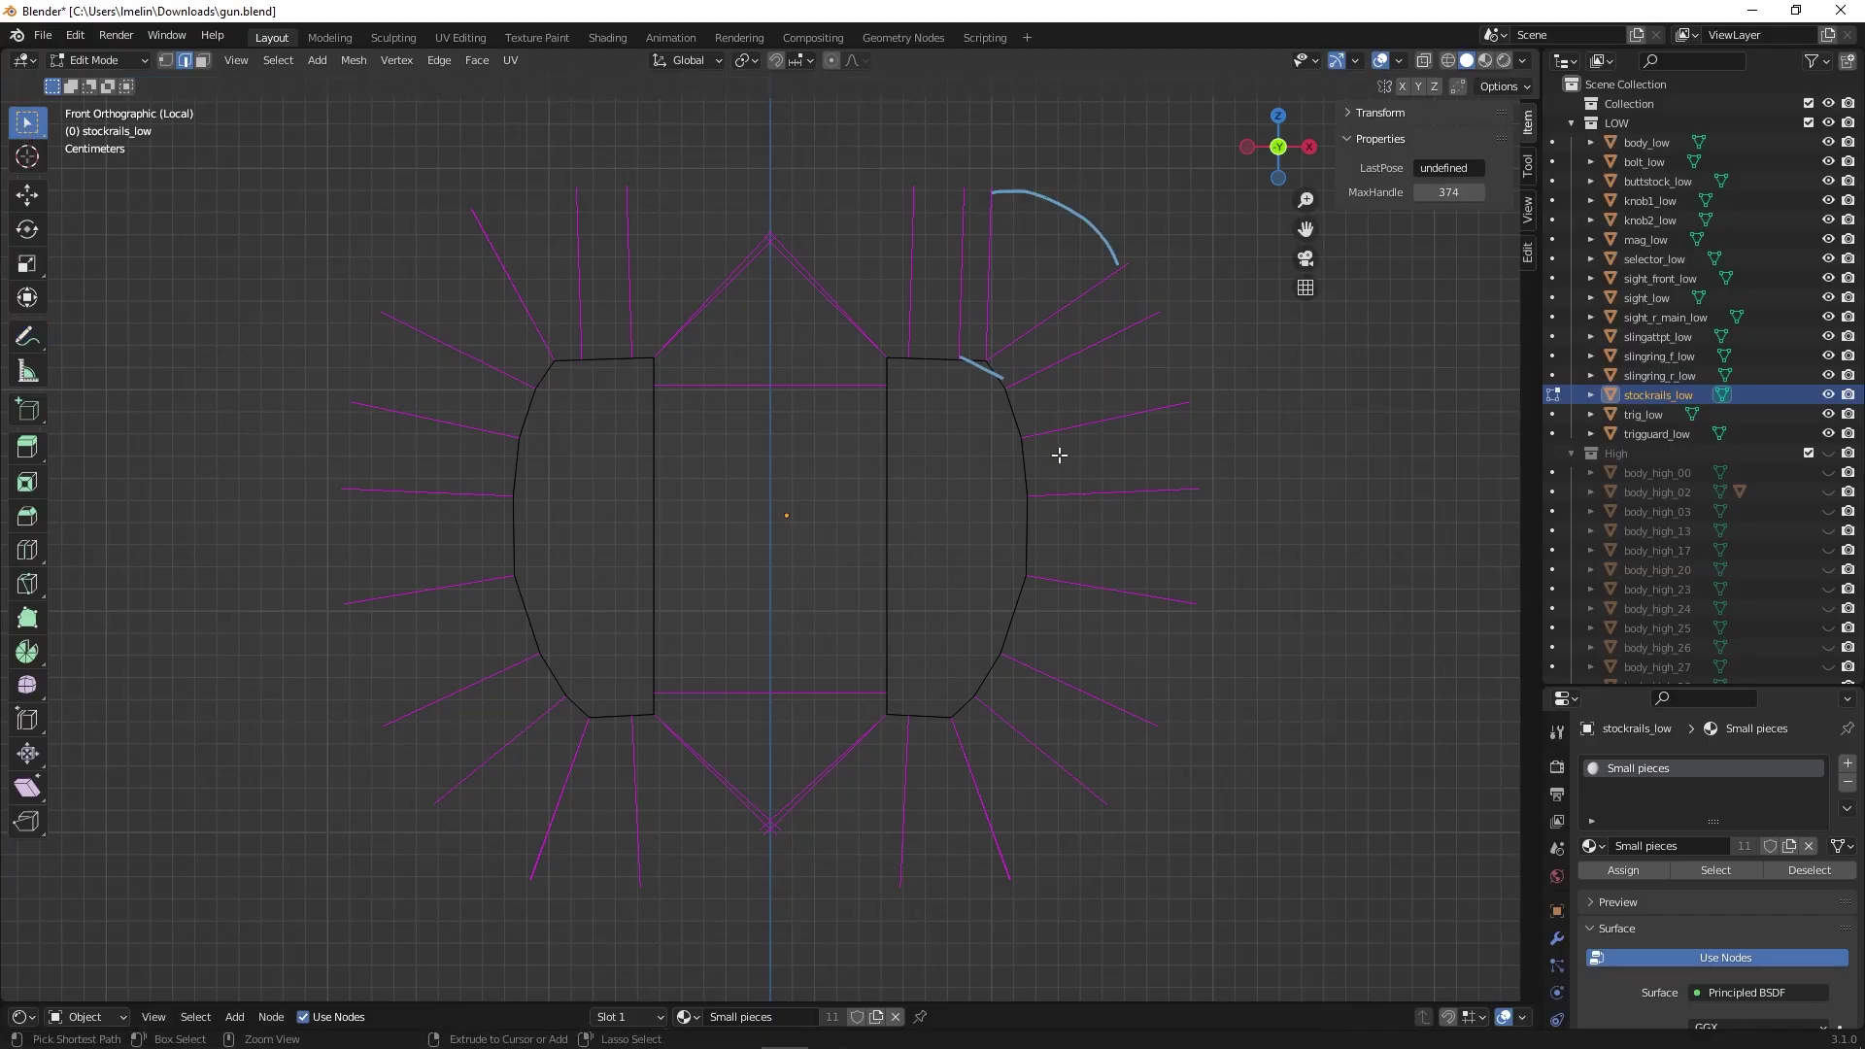
key("ctrl+z")
mouse_move(1217, 442)
middle_mouse_down()
mouse_move(1174, 488)
mouse_move(1108, 506)
mouse_move(1145, 462)
mouse_move(1020, 425)
mouse_move(982, 466)
middle_mouse_up()
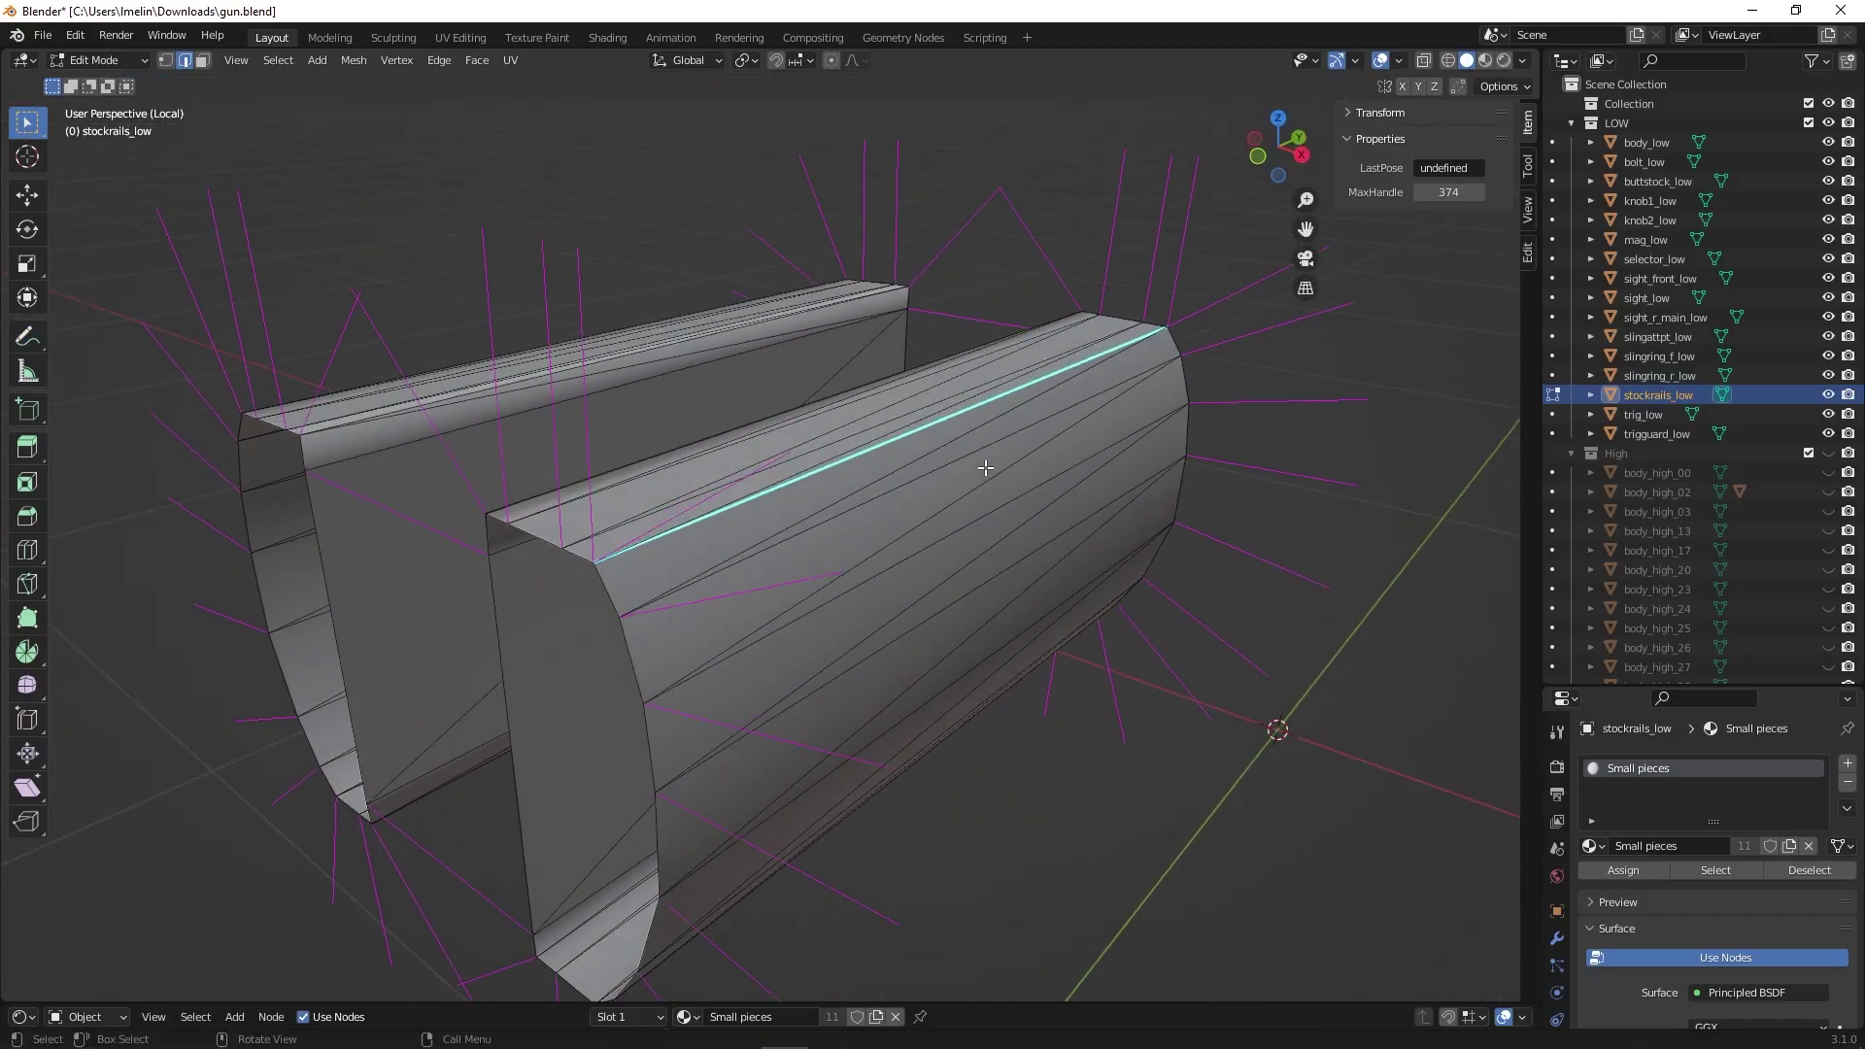
- Clear the sharp mark from the stock rail's selected upper edge, and start exporting the selected low-poly gun parts
right_click(954, 424)
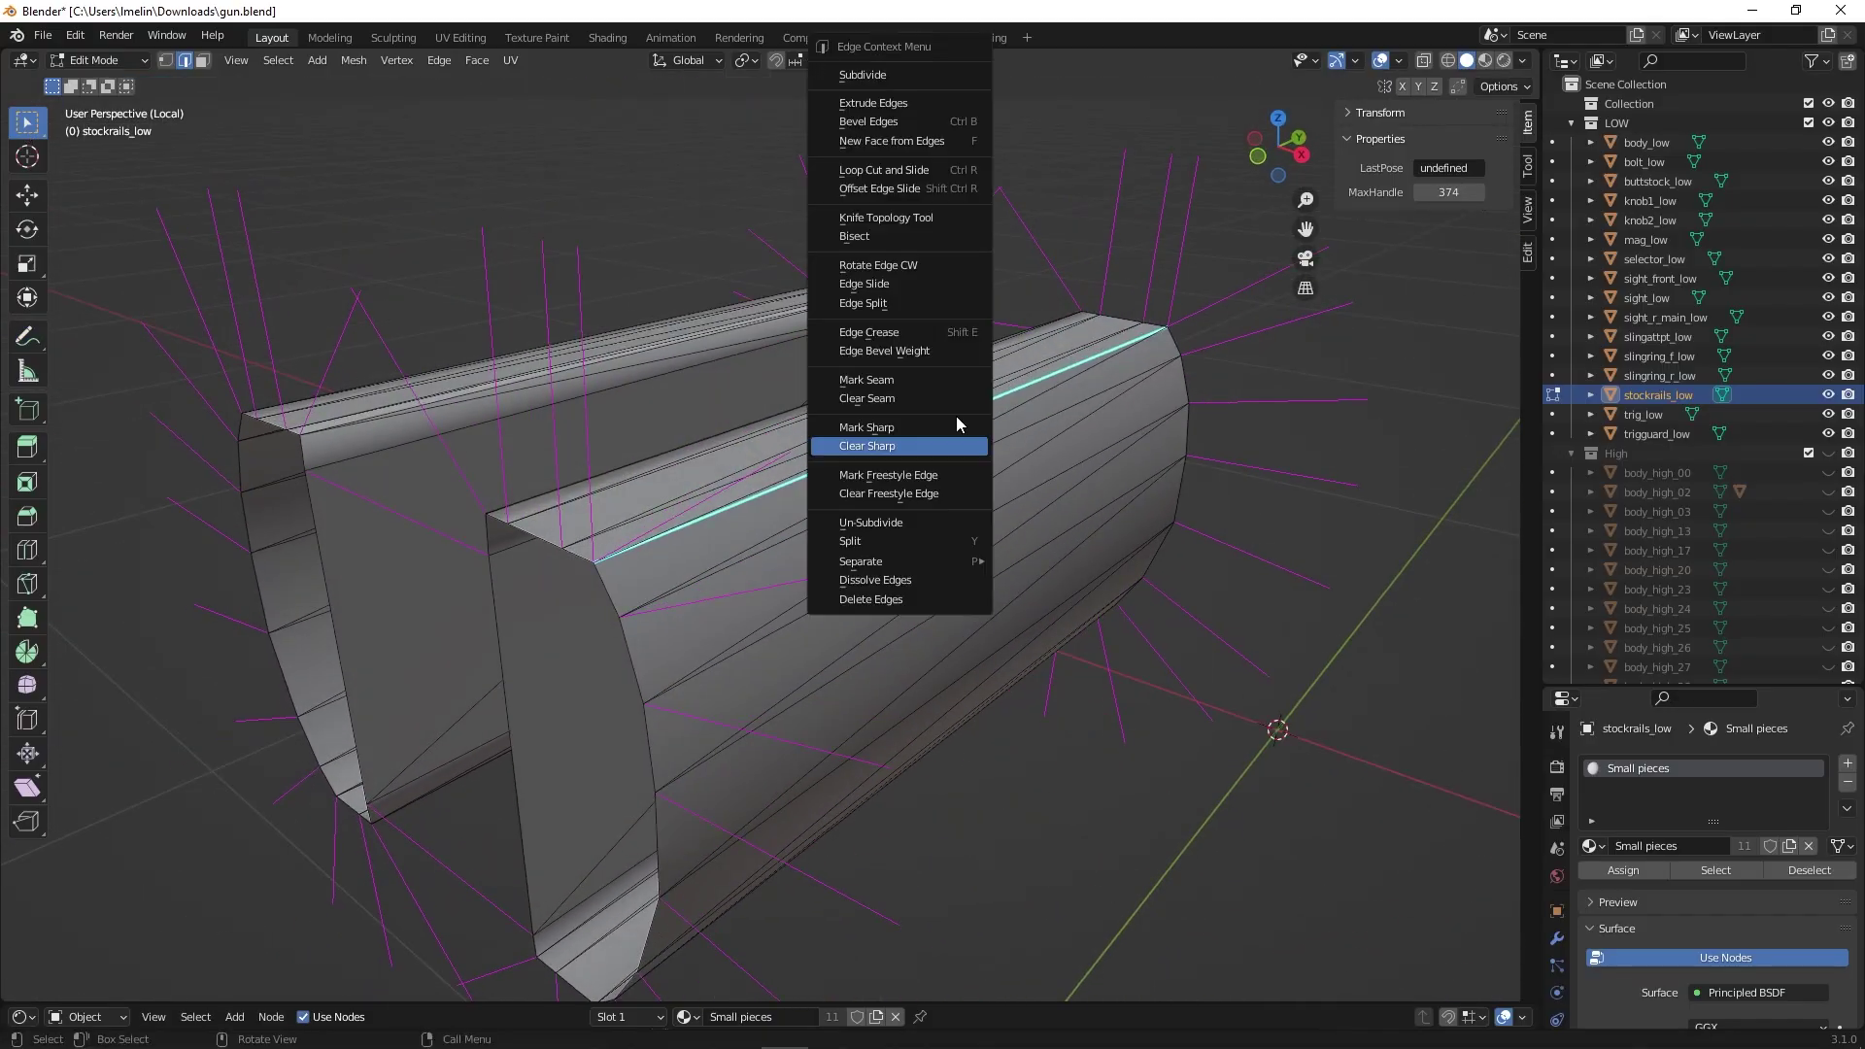
left_click(879, 449)
middle_click_drag(878, 448, 625, 645)
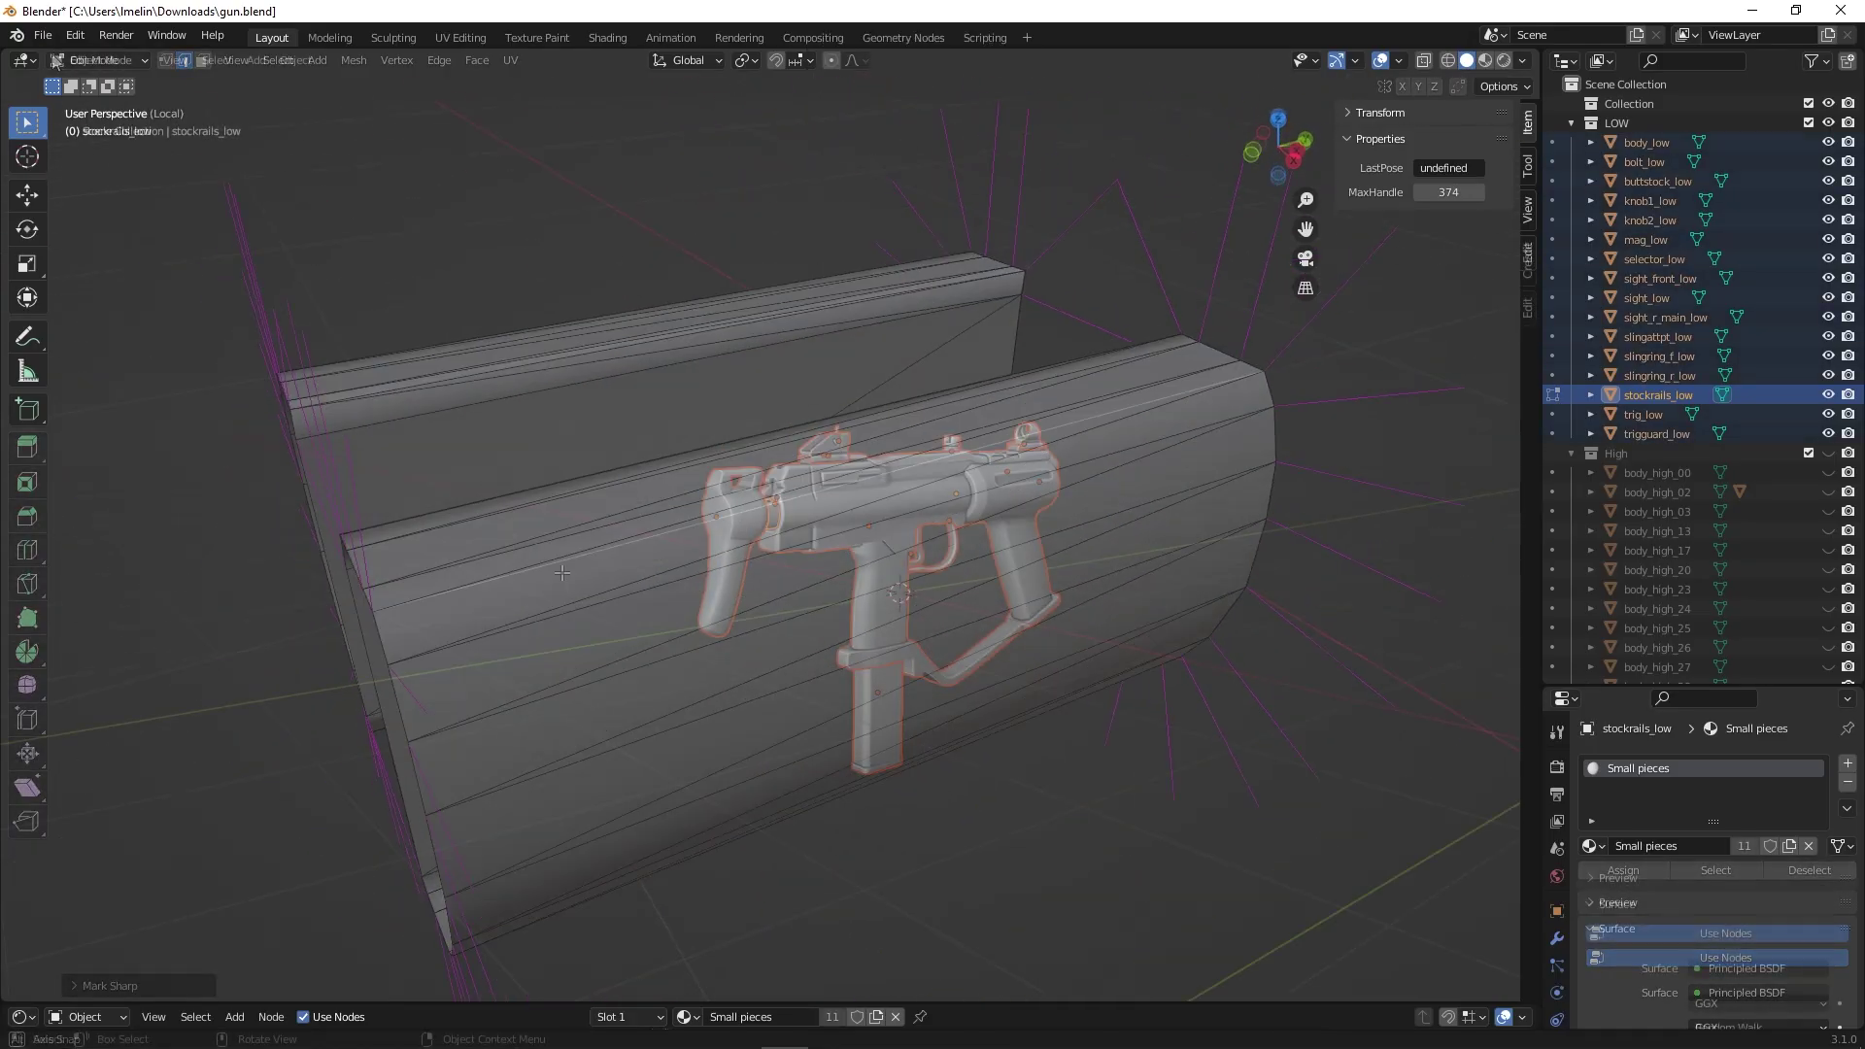
left_click(42, 35)
mouse_move(89, 318)
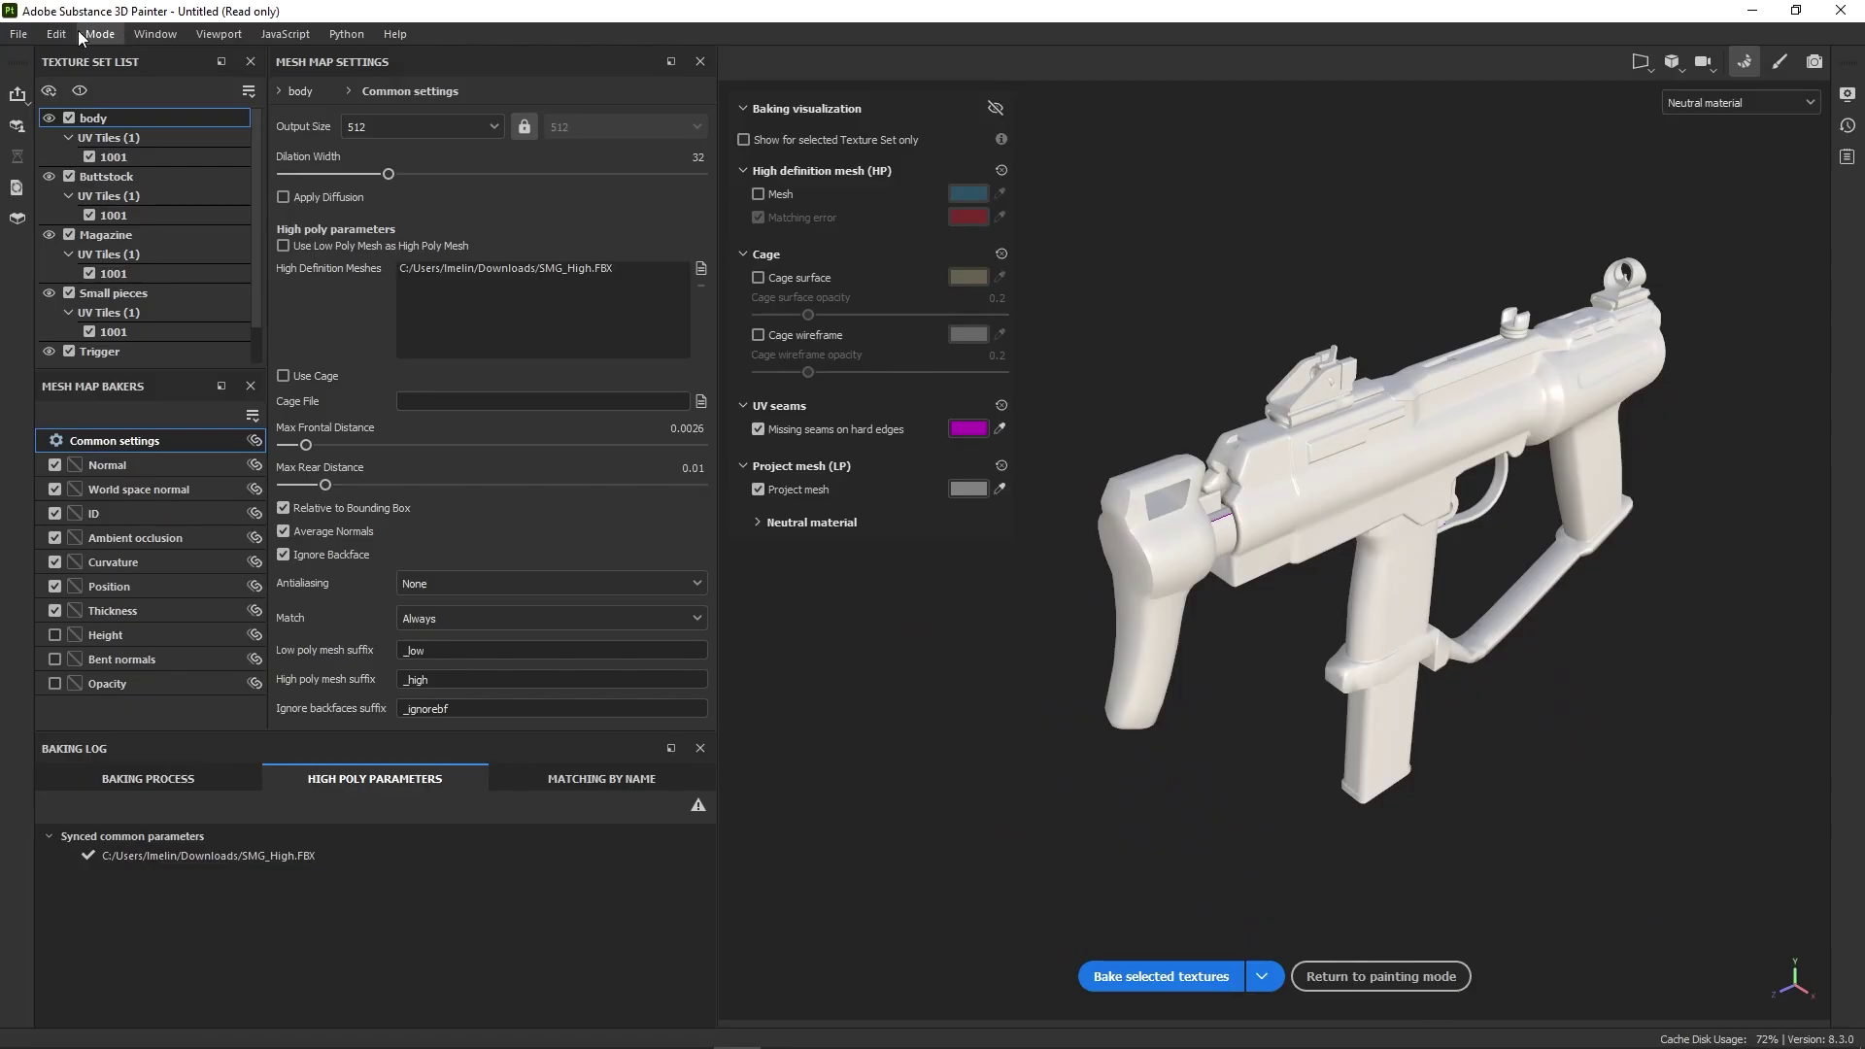
- Switch to Substance 3D Painter, reimport the gun mesh and inspect it closely for missing seams
left_click(56, 34)
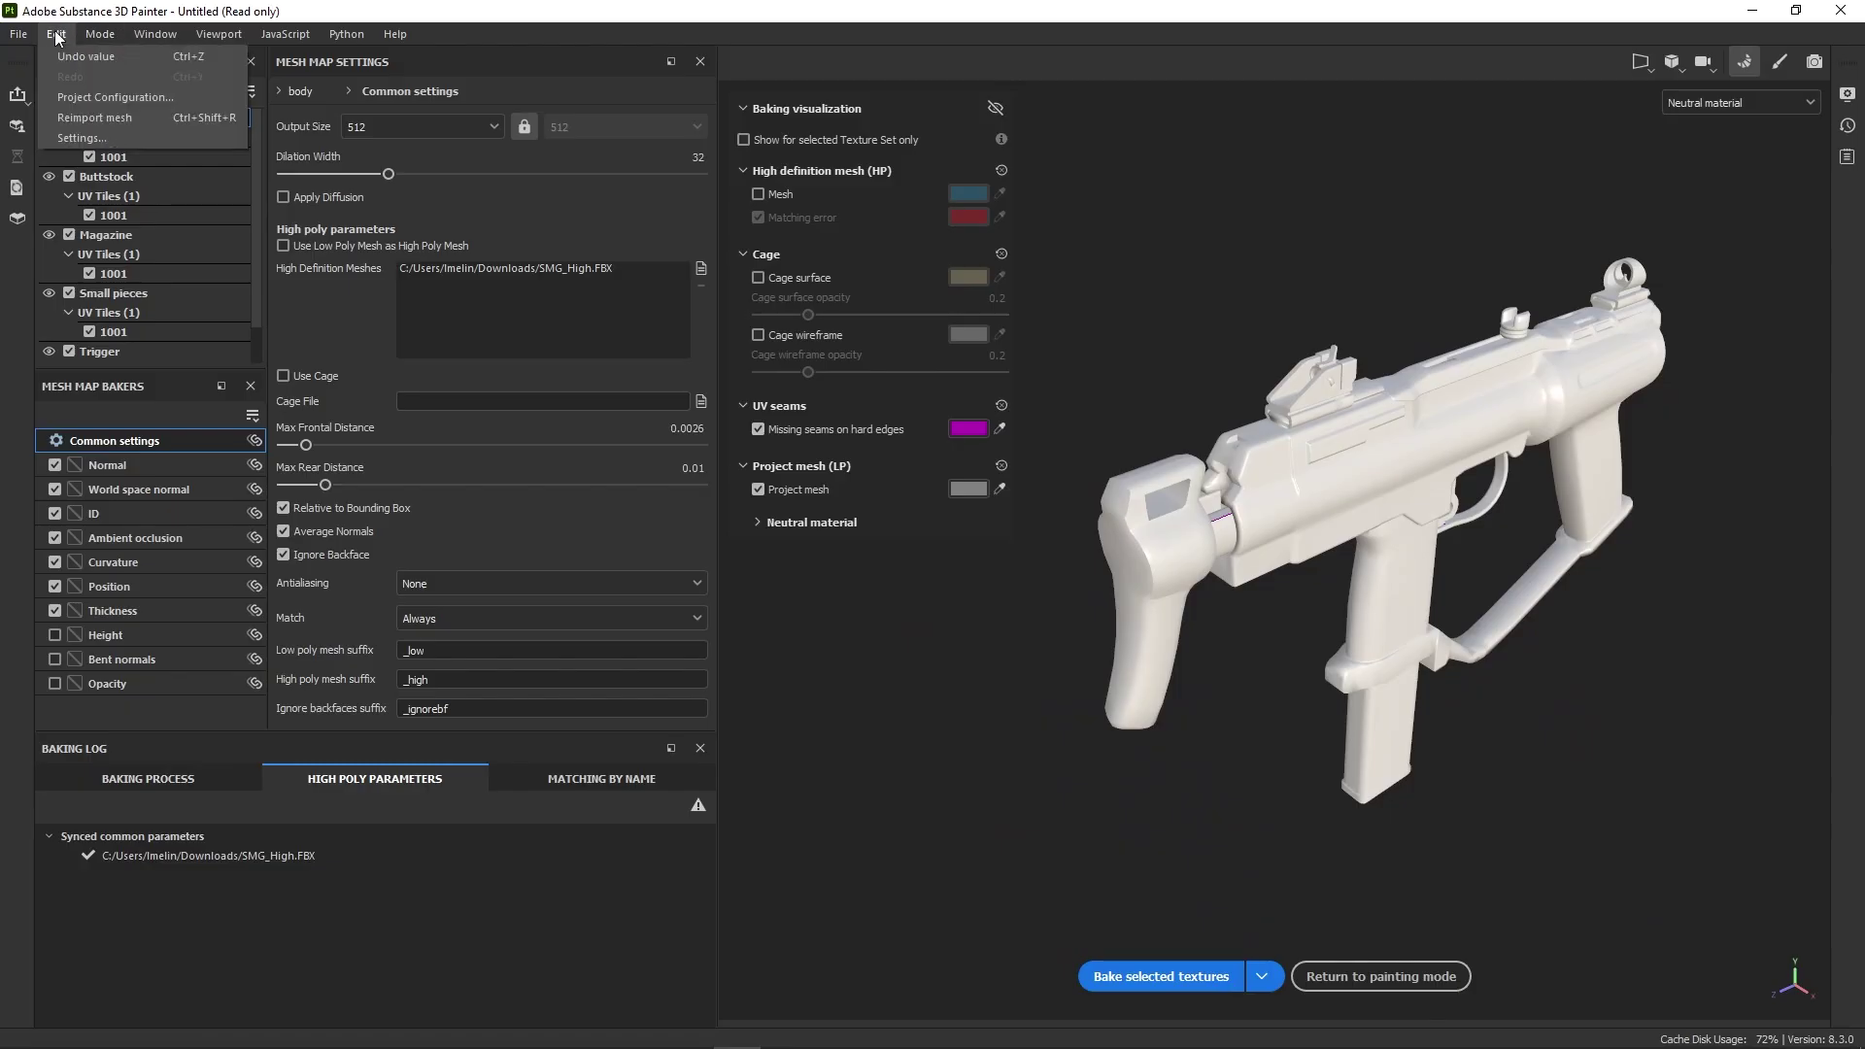
left_click(110, 122)
scroll(1034, 533, "up", 8)
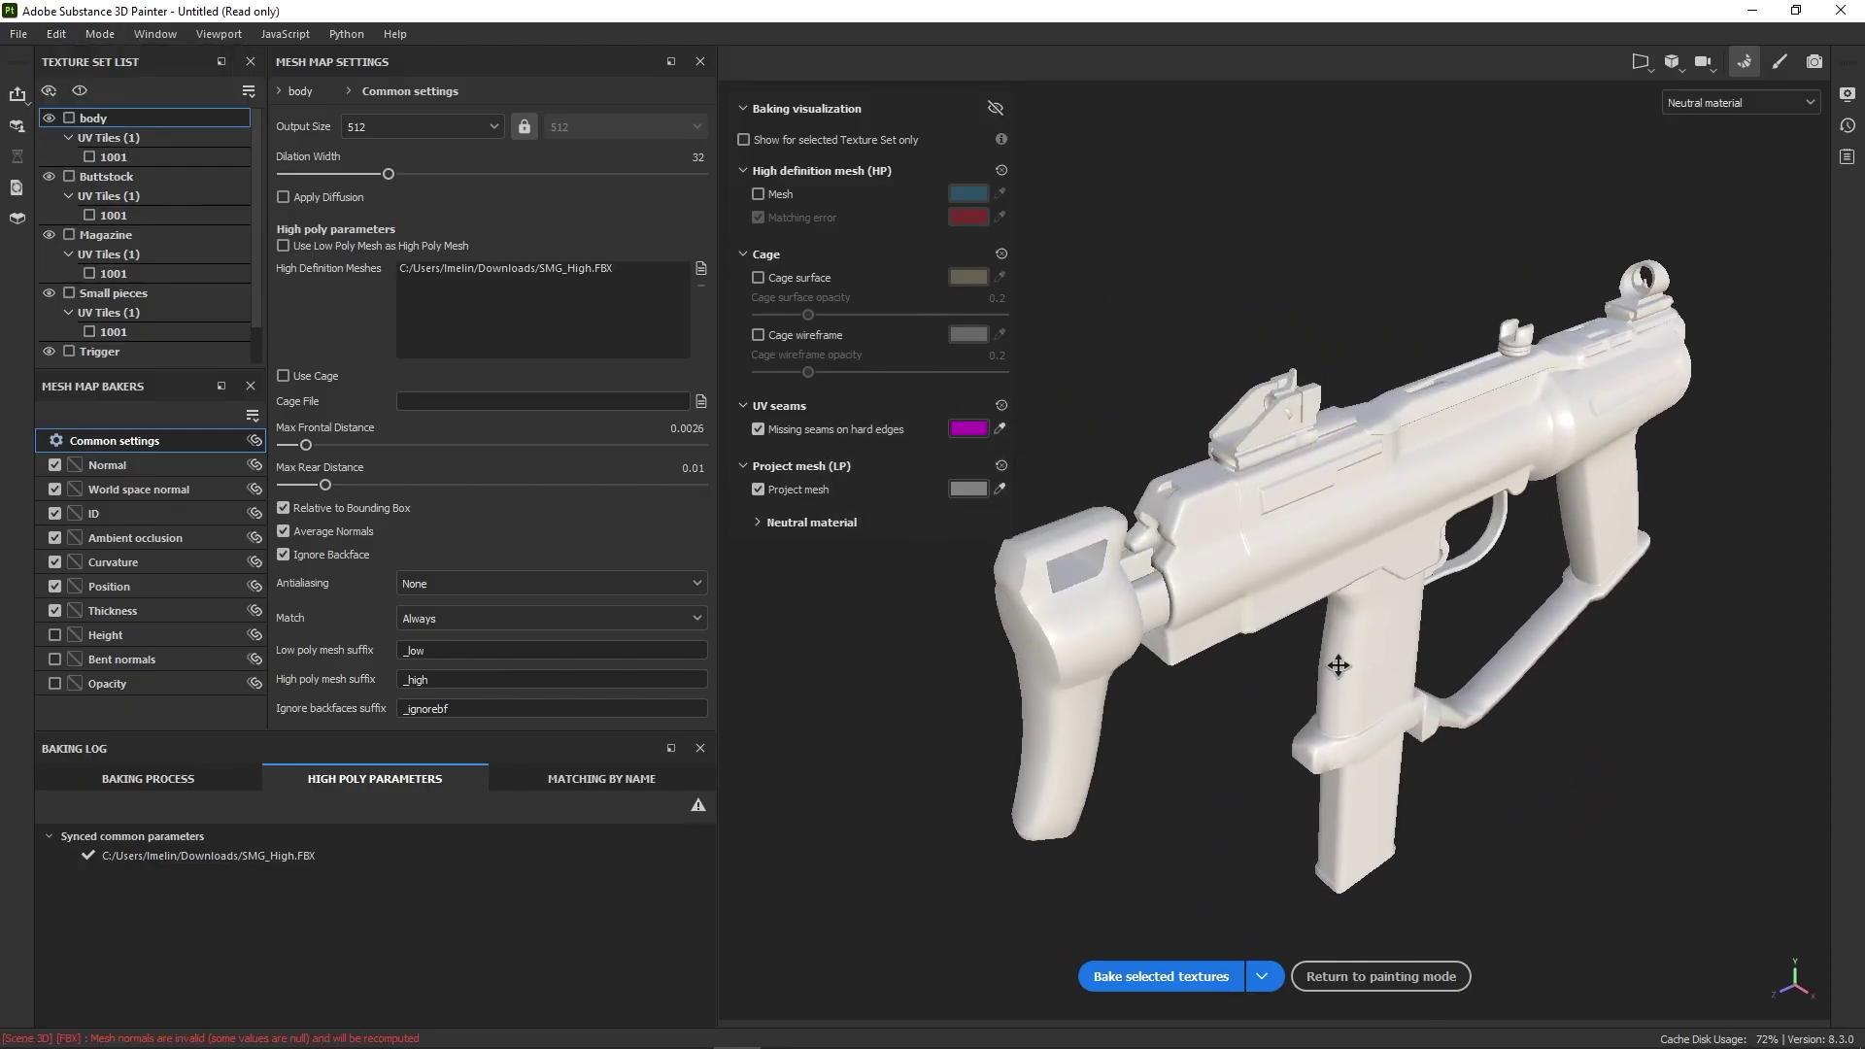
scroll(1283, 738, "up", 5)
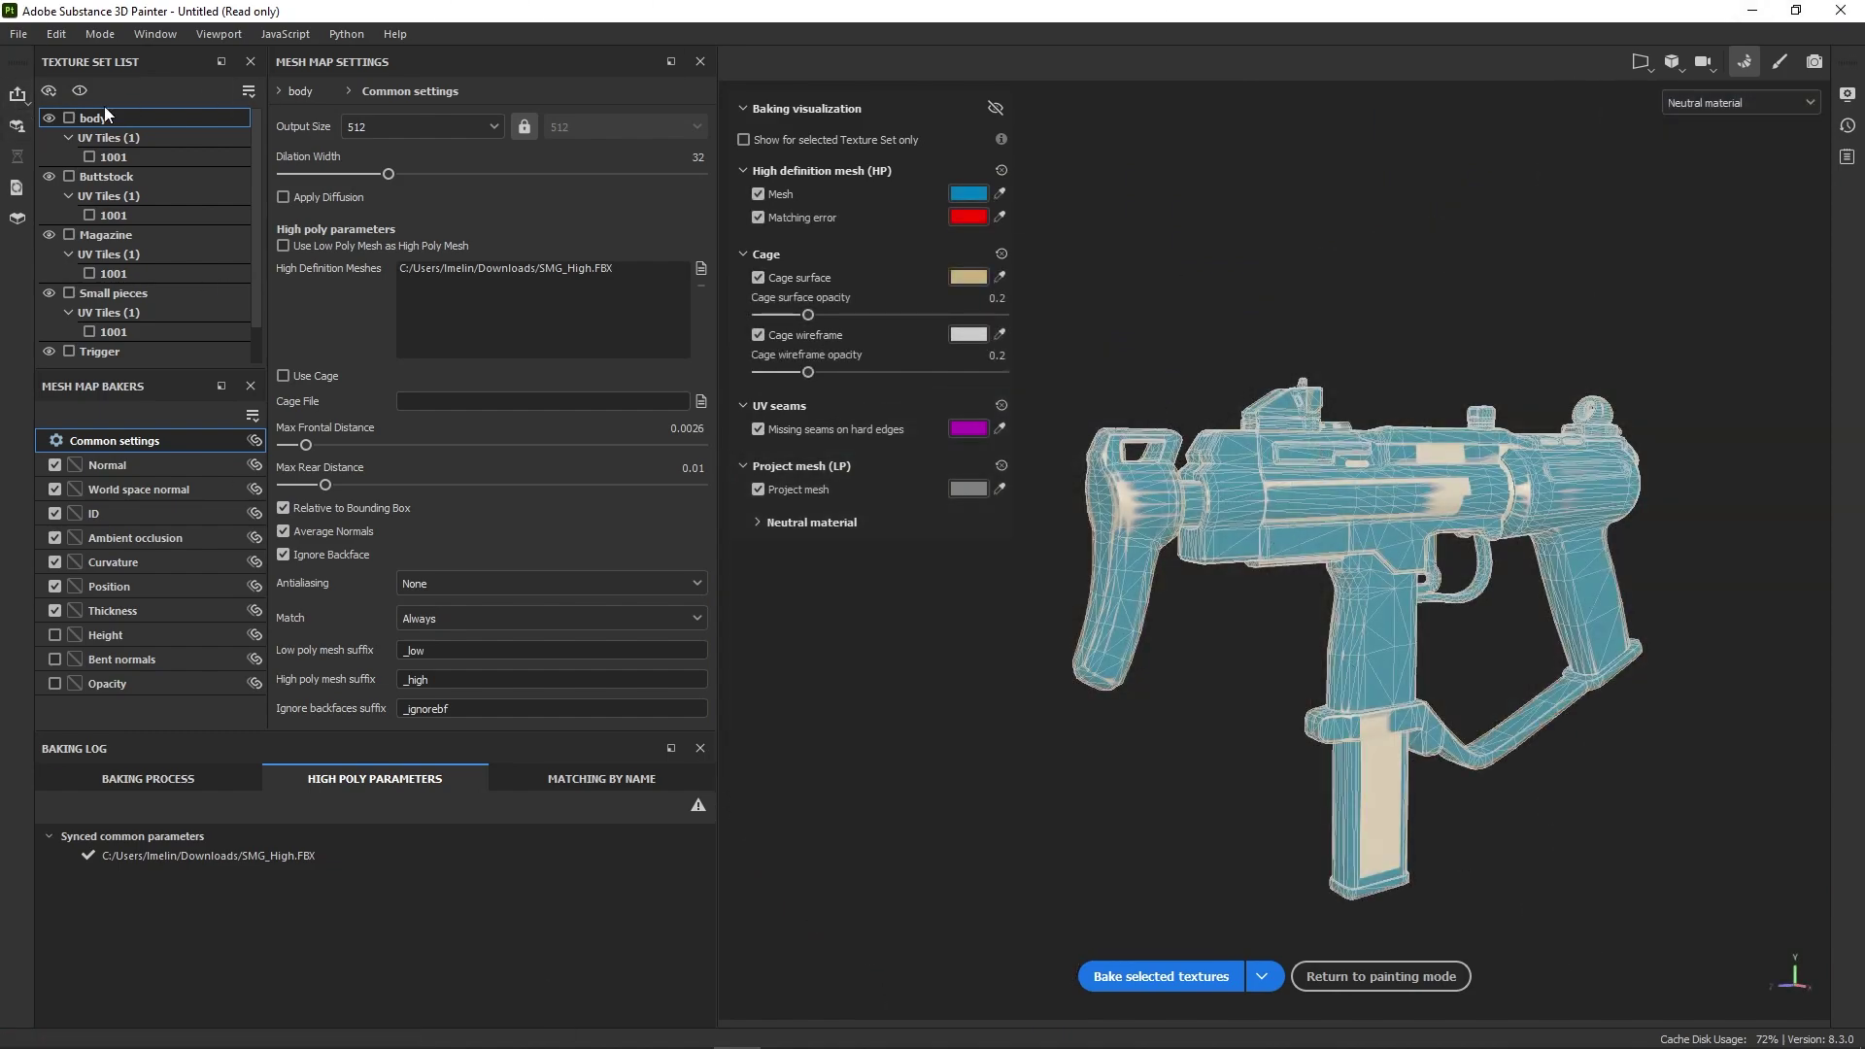
- Include all texture sets and their UV tiles in the bake
left_click(89, 156)
left_click(69, 176)
left_click(250, 92)
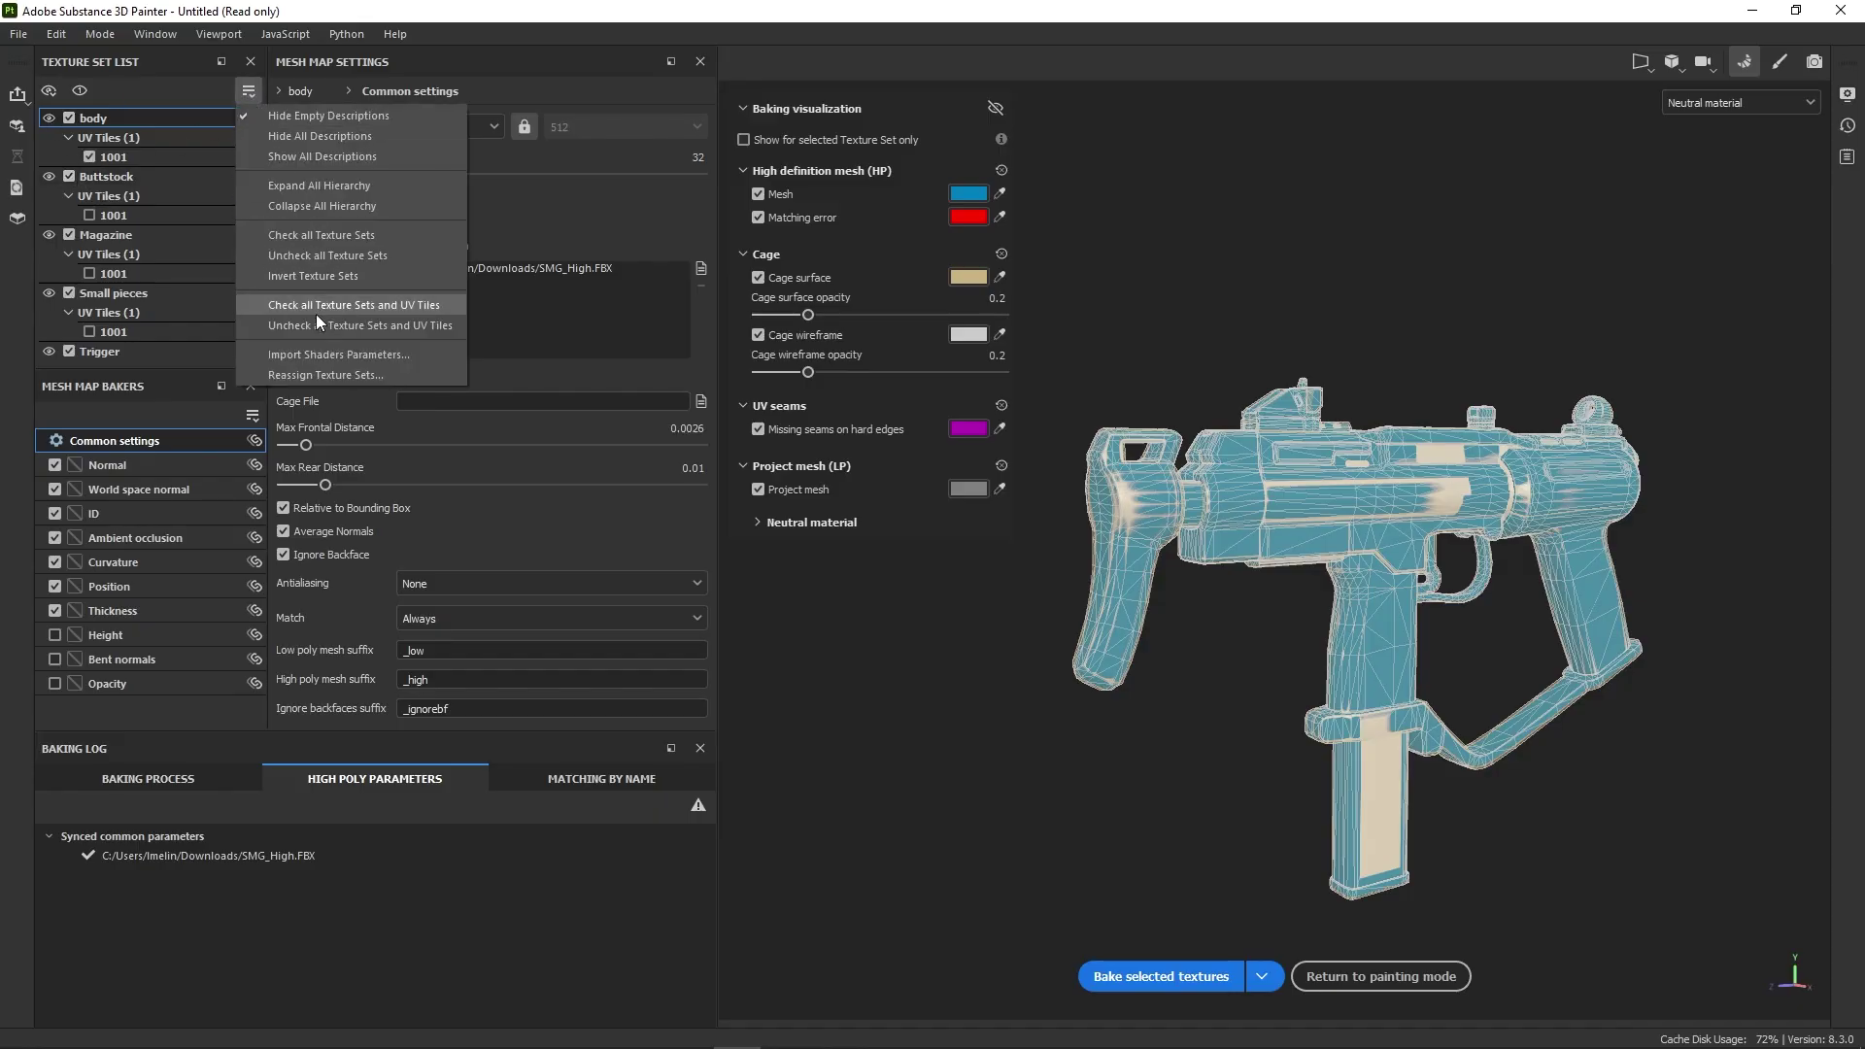
left_click(410, 309)
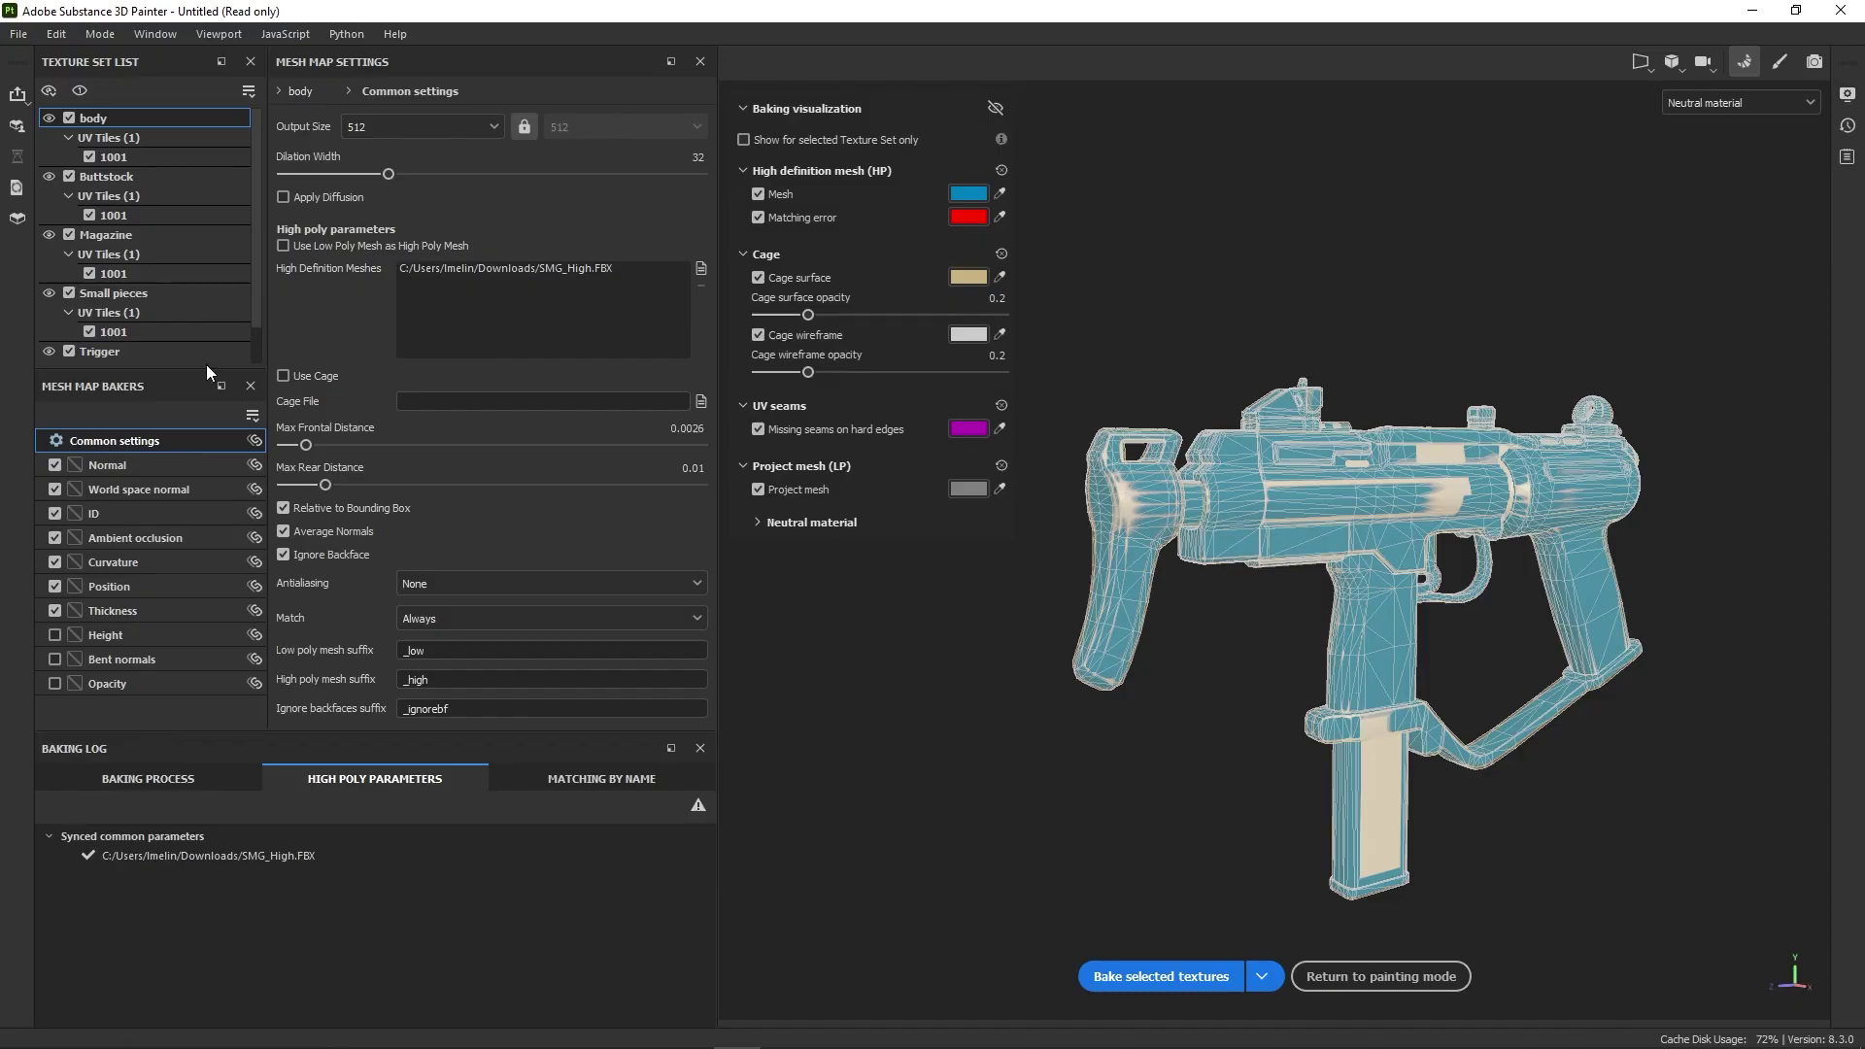
- Limit the body's bakers to Normal, Ambient occlusion and Curvature, and apply that selection to all texture sets
left_click(55, 465, "alt")
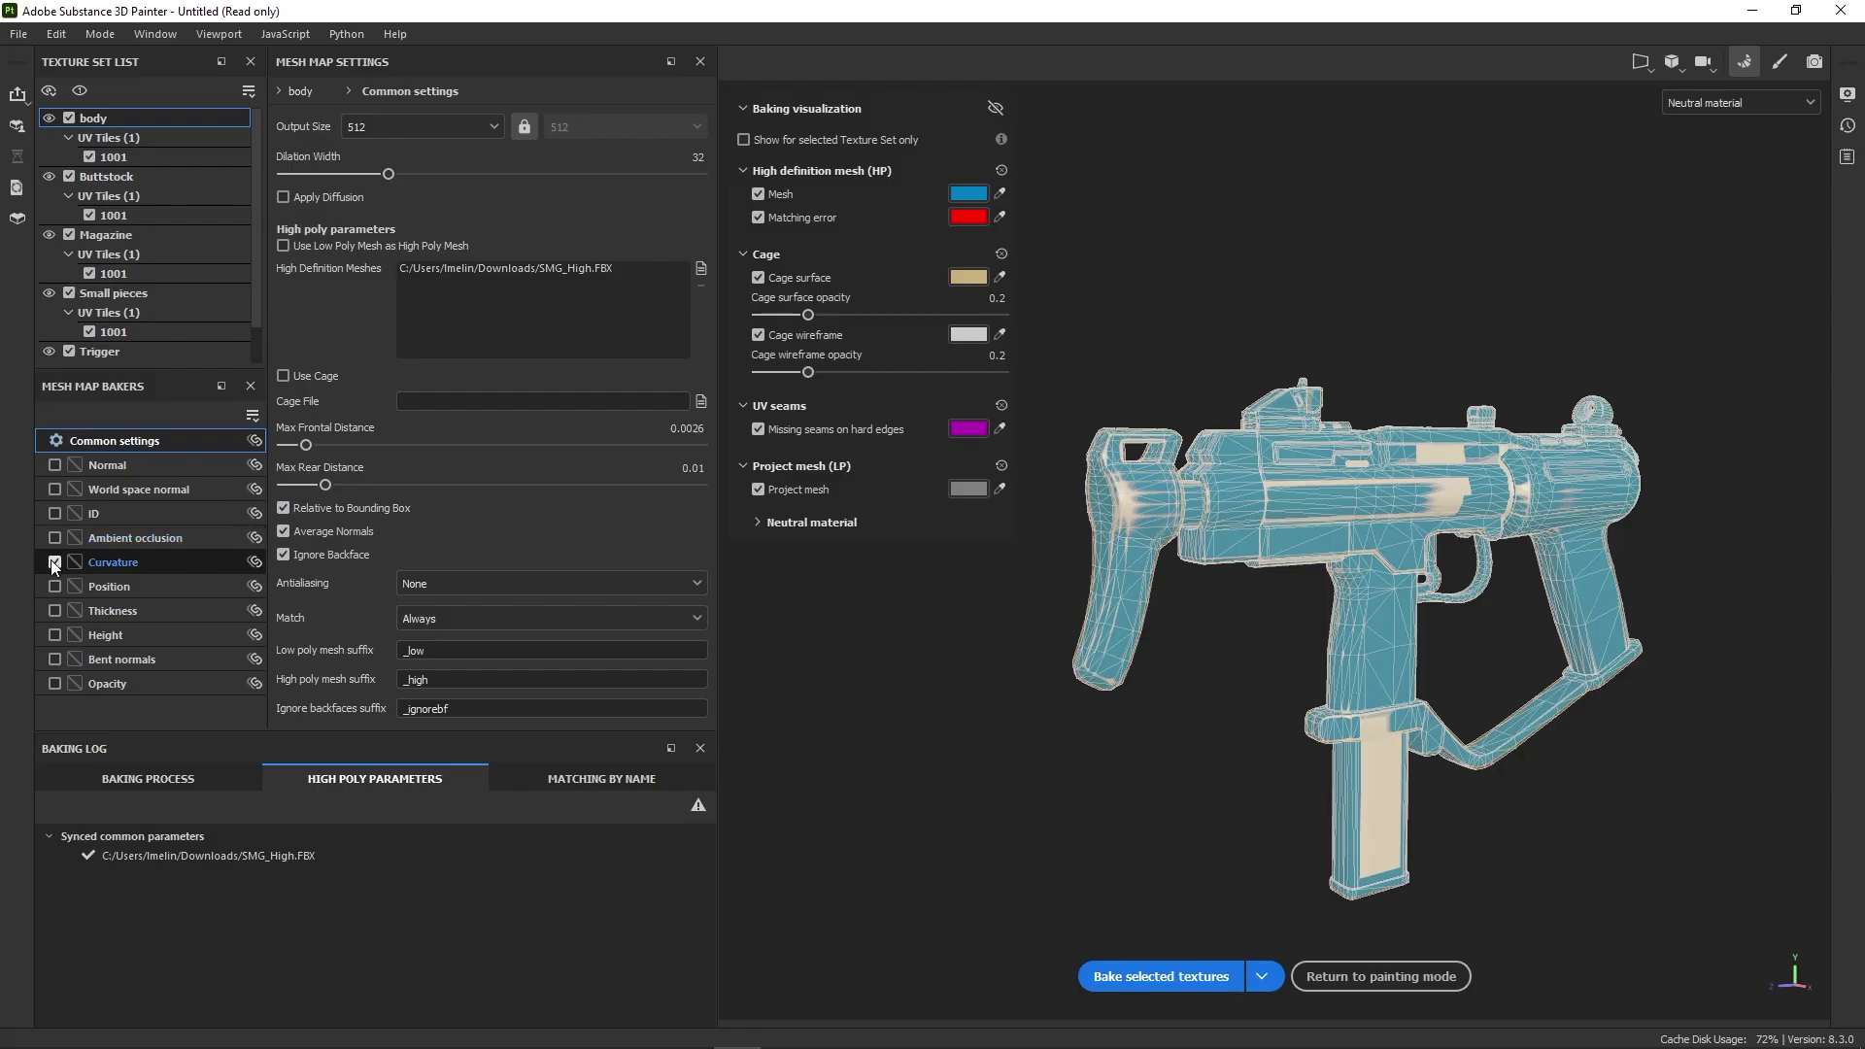
left_click(54, 562)
left_click(55, 538)
left_click(54, 465)
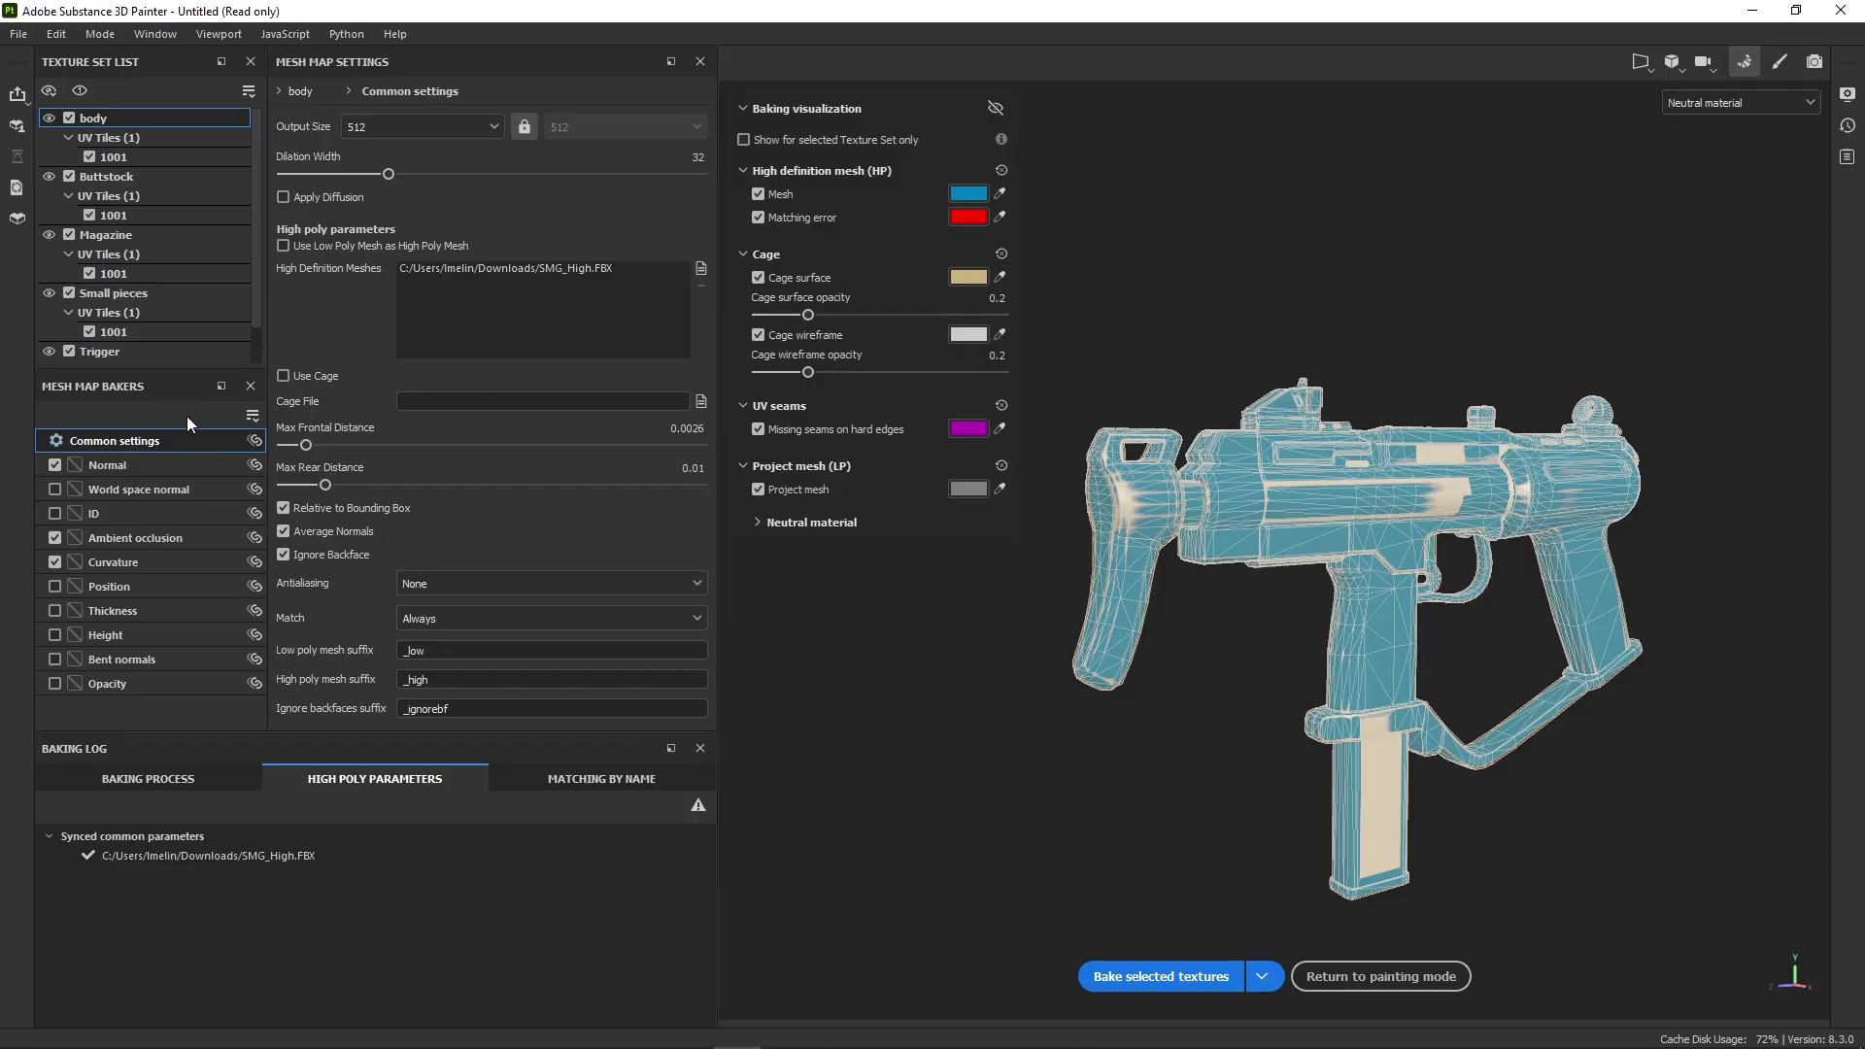
left_click(253, 415)
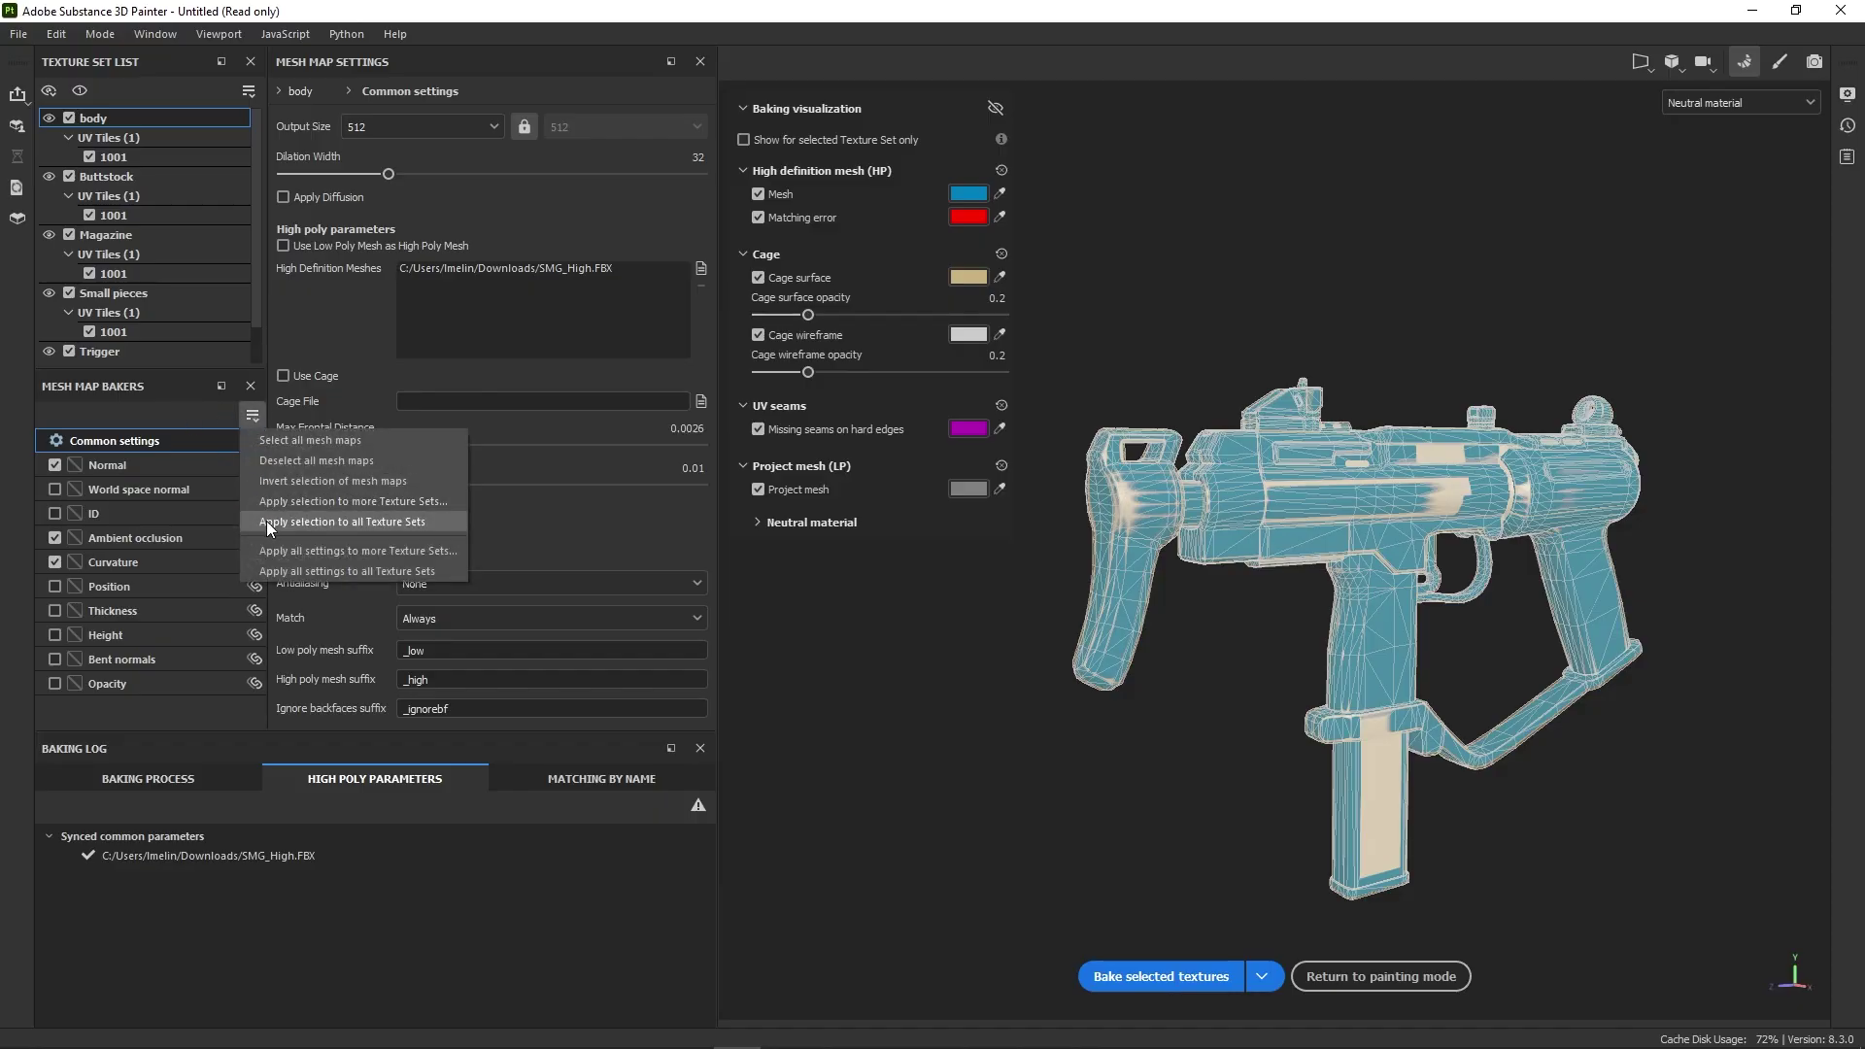
left_click(430, 521)
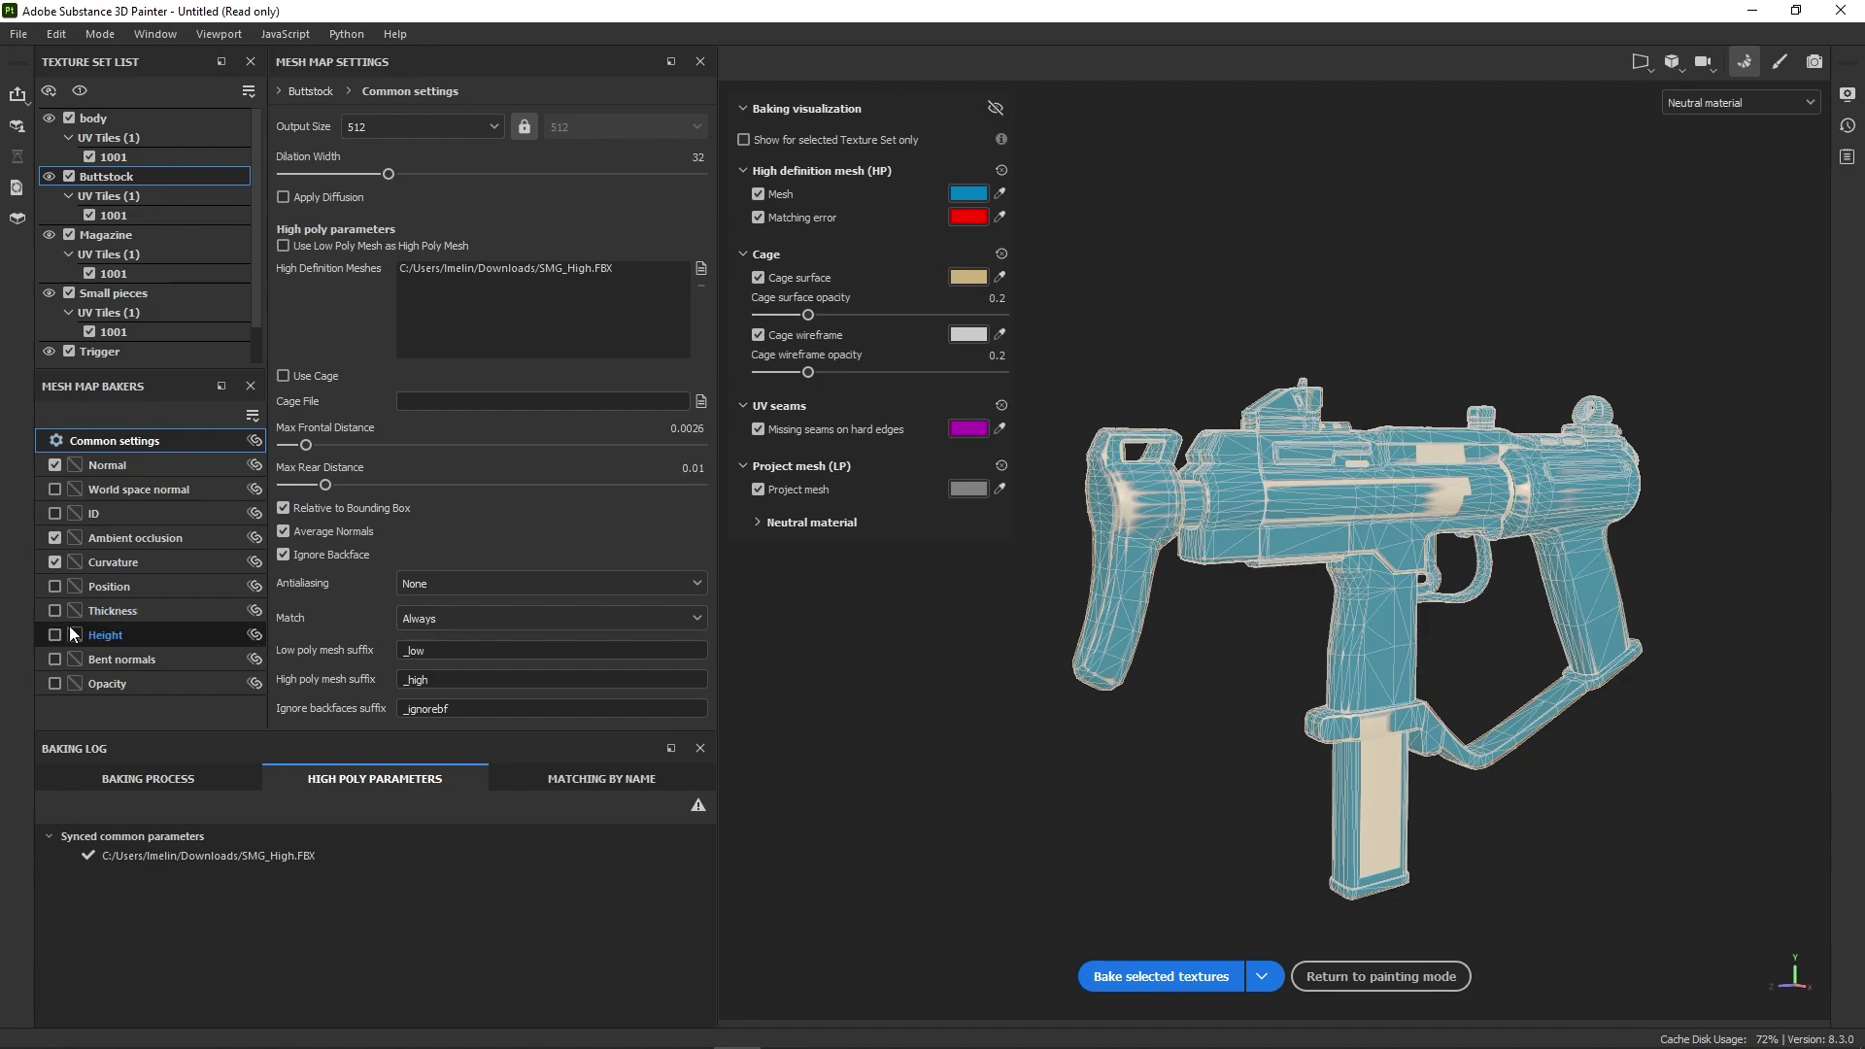
- Enable only the Thickness selection from Buttstock across all texture sets, and check it on Magazine, Small pieces and Trigger
right_click(183, 609)
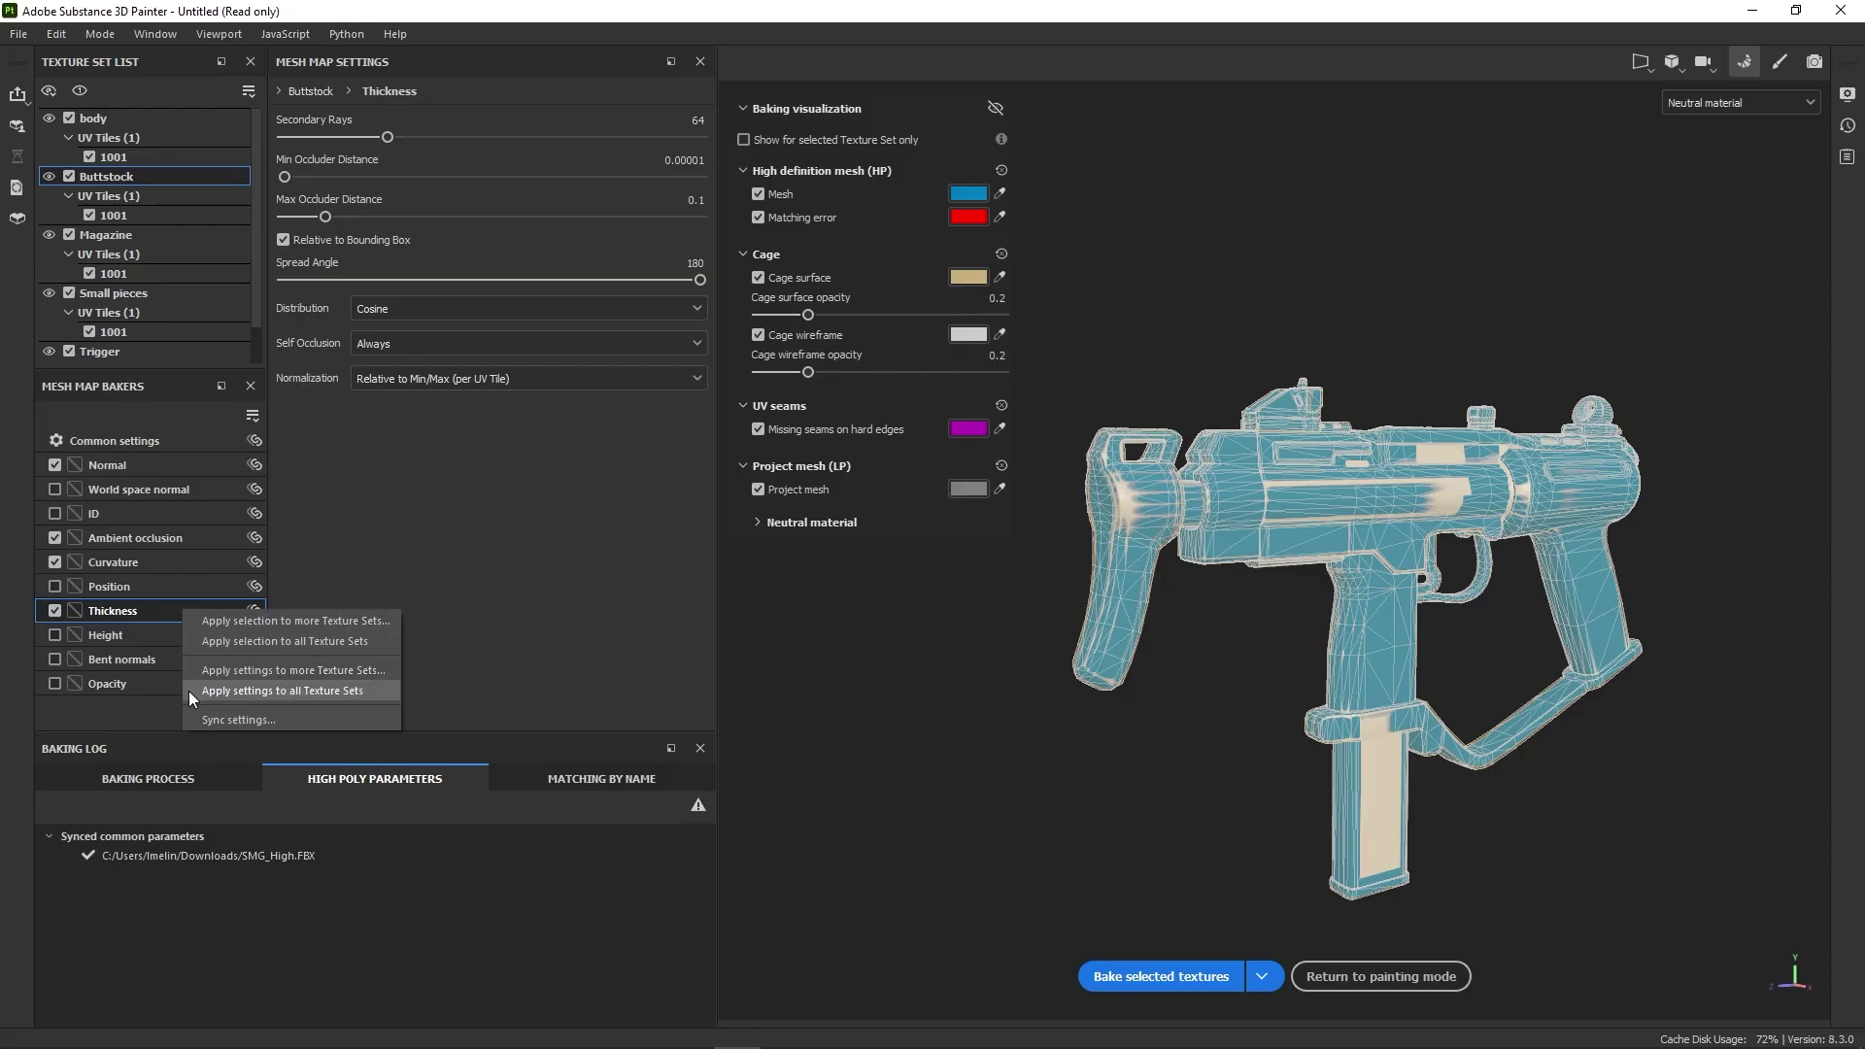
left_click(334, 642)
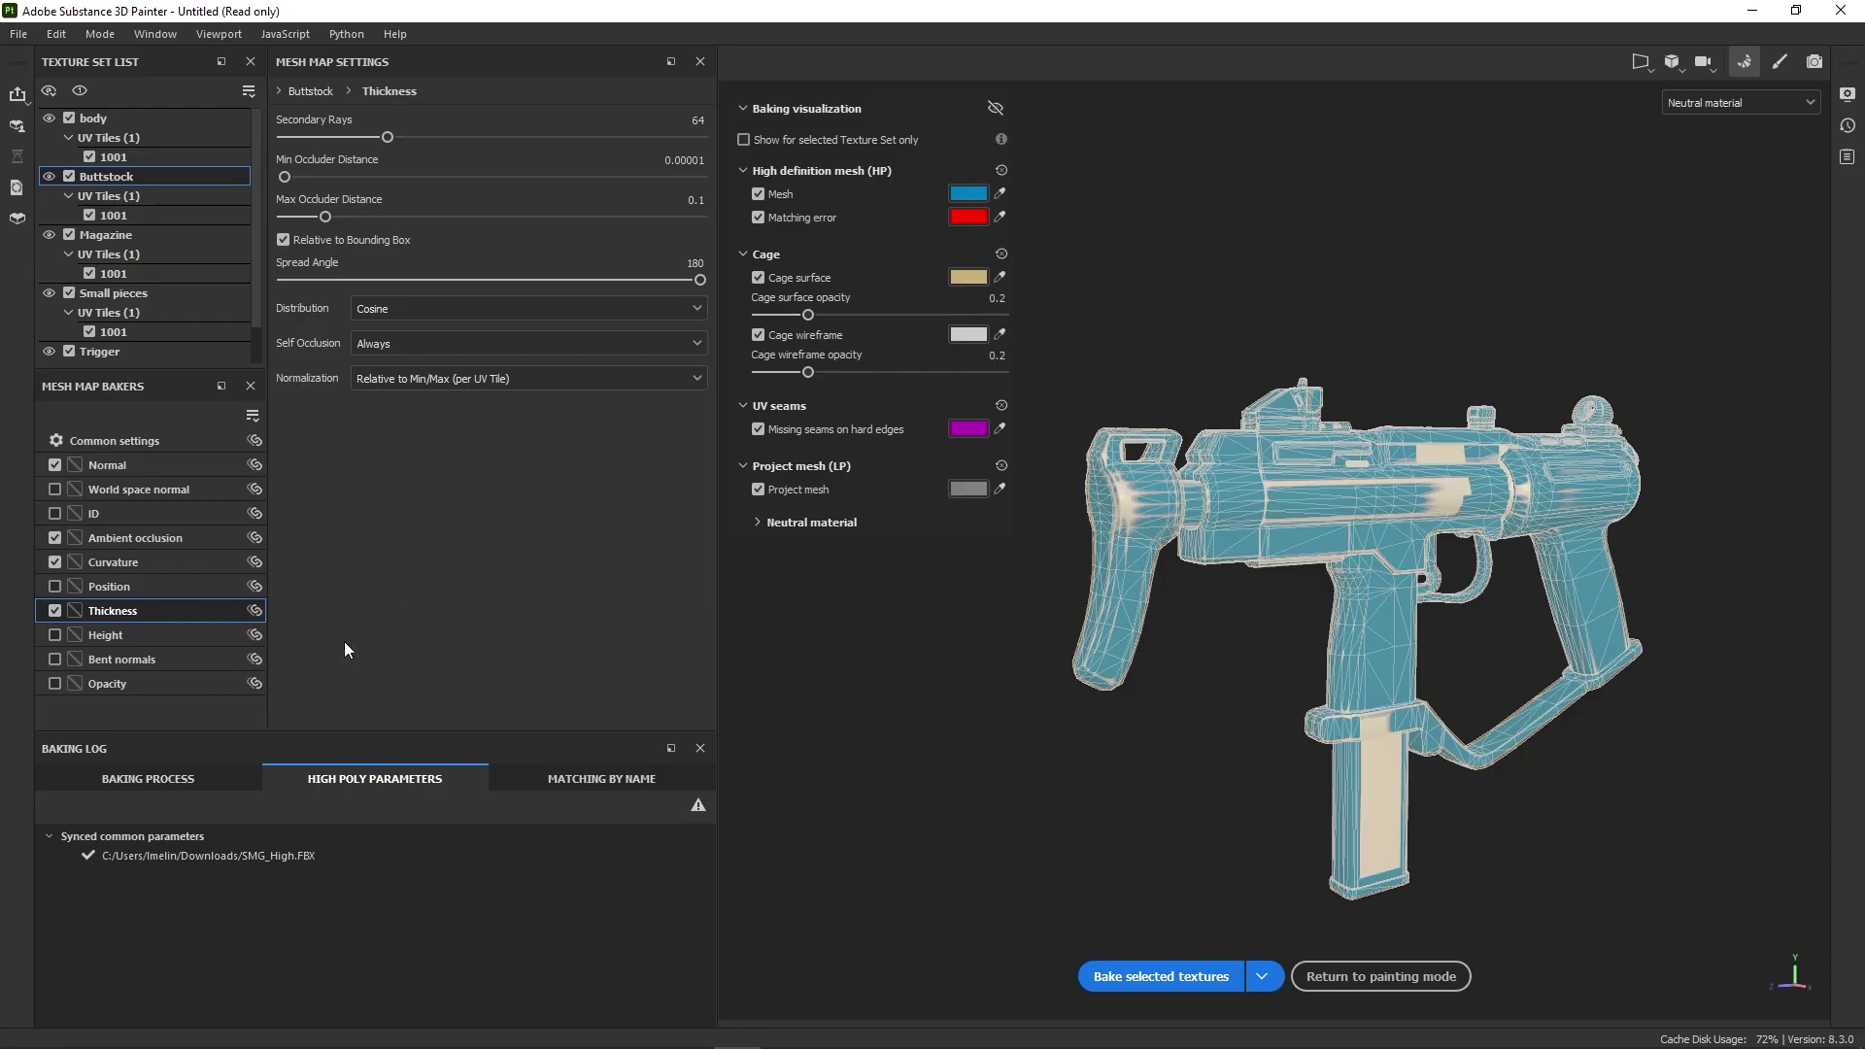
left_click(165, 236)
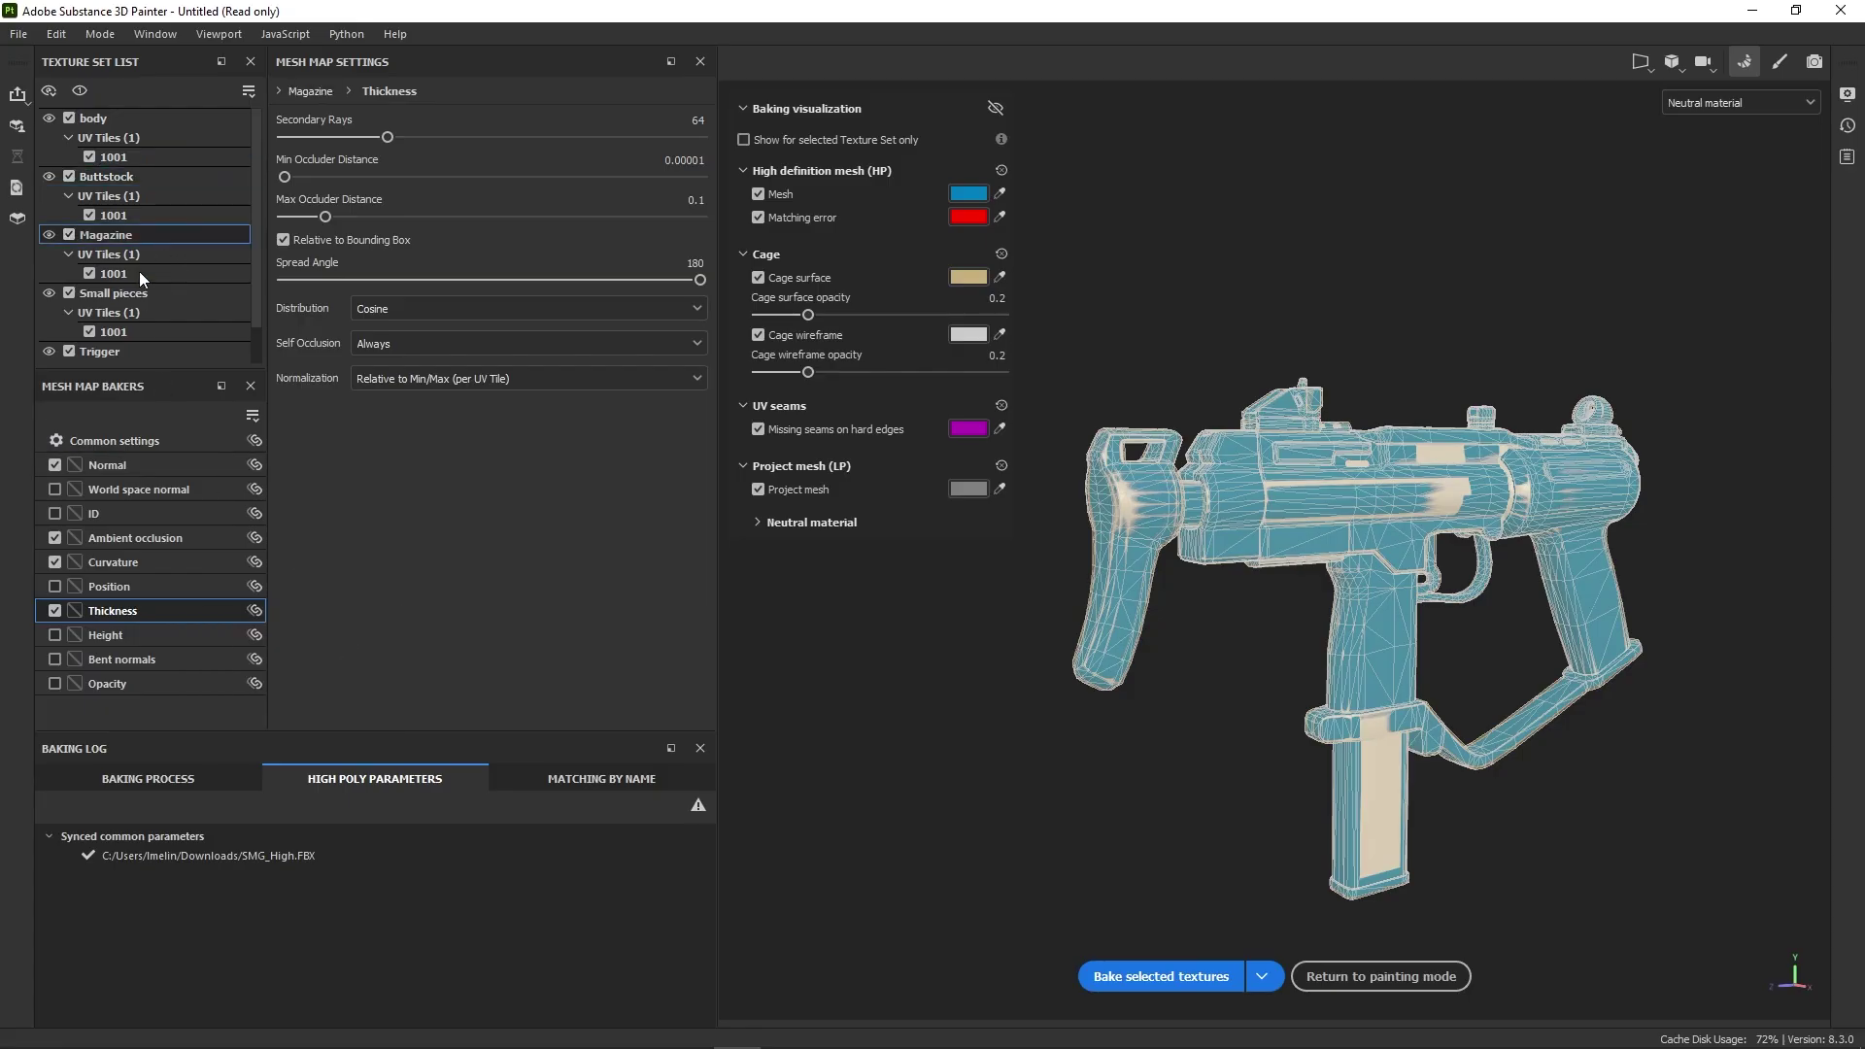
left_click(124, 295)
left_click(113, 350)
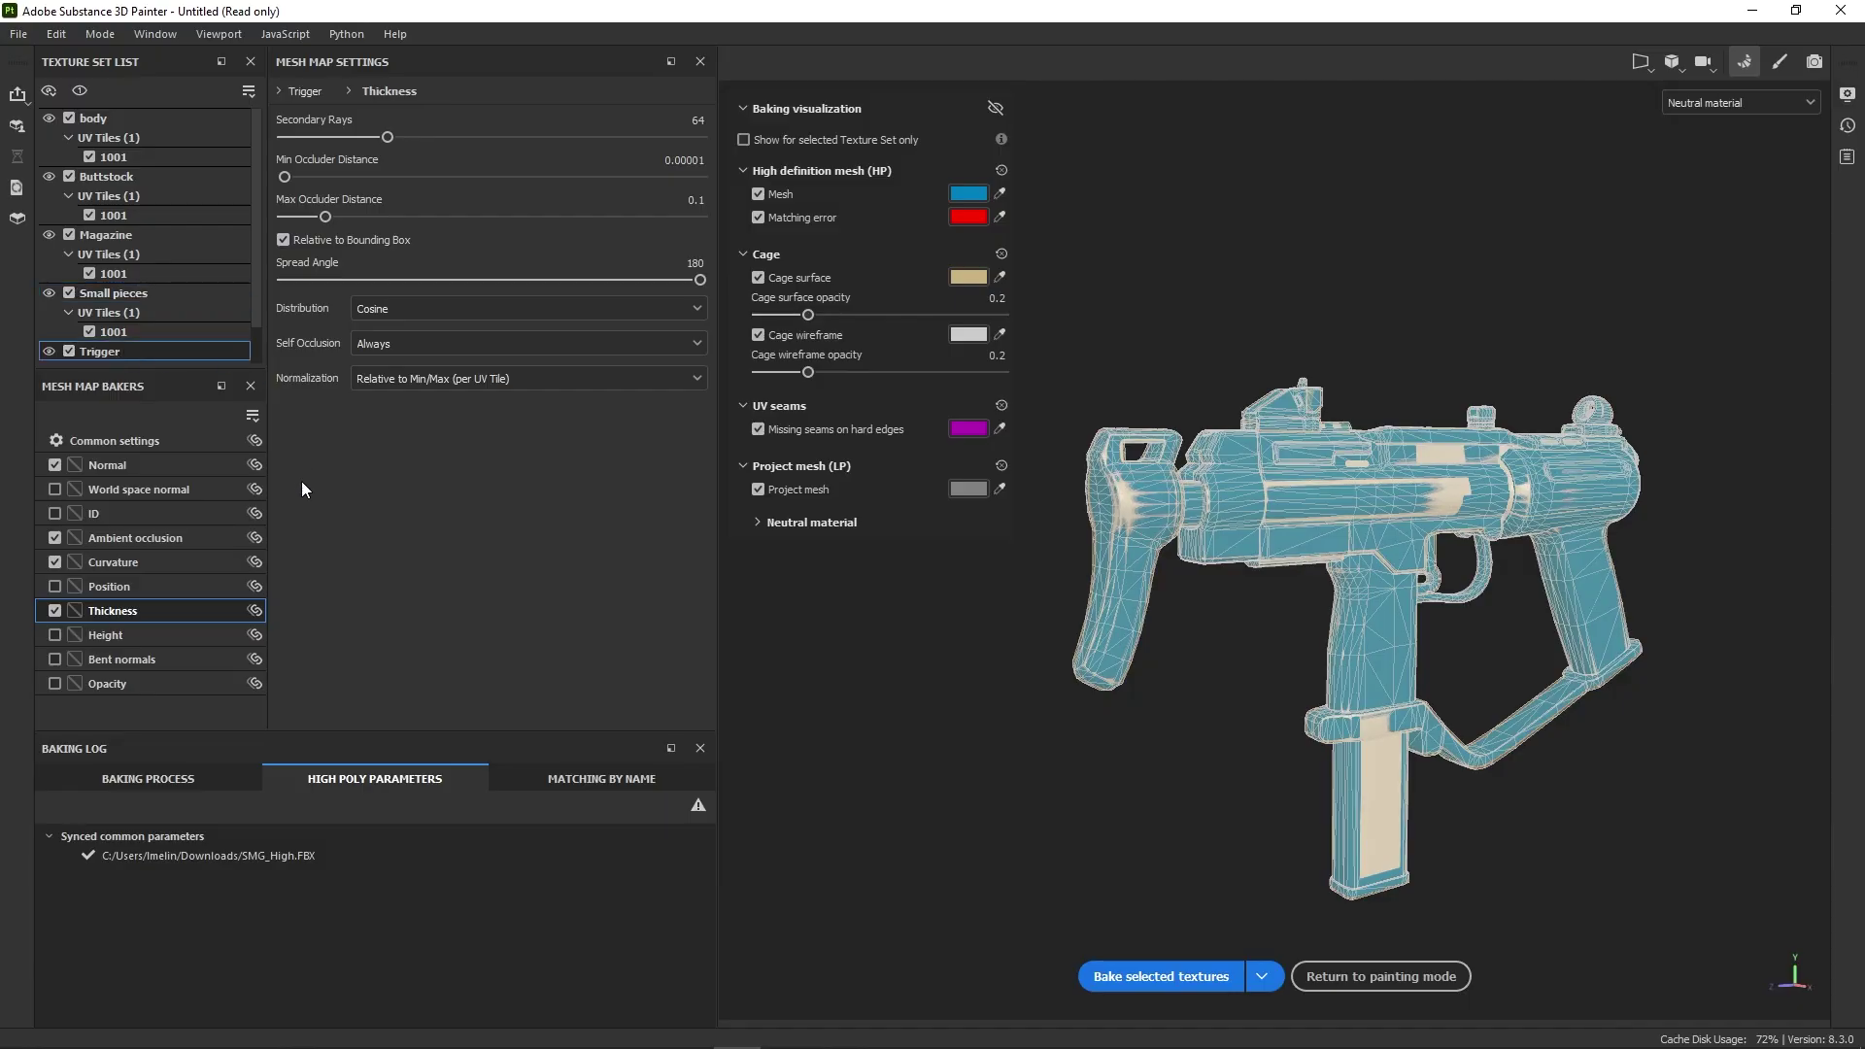
key("space")
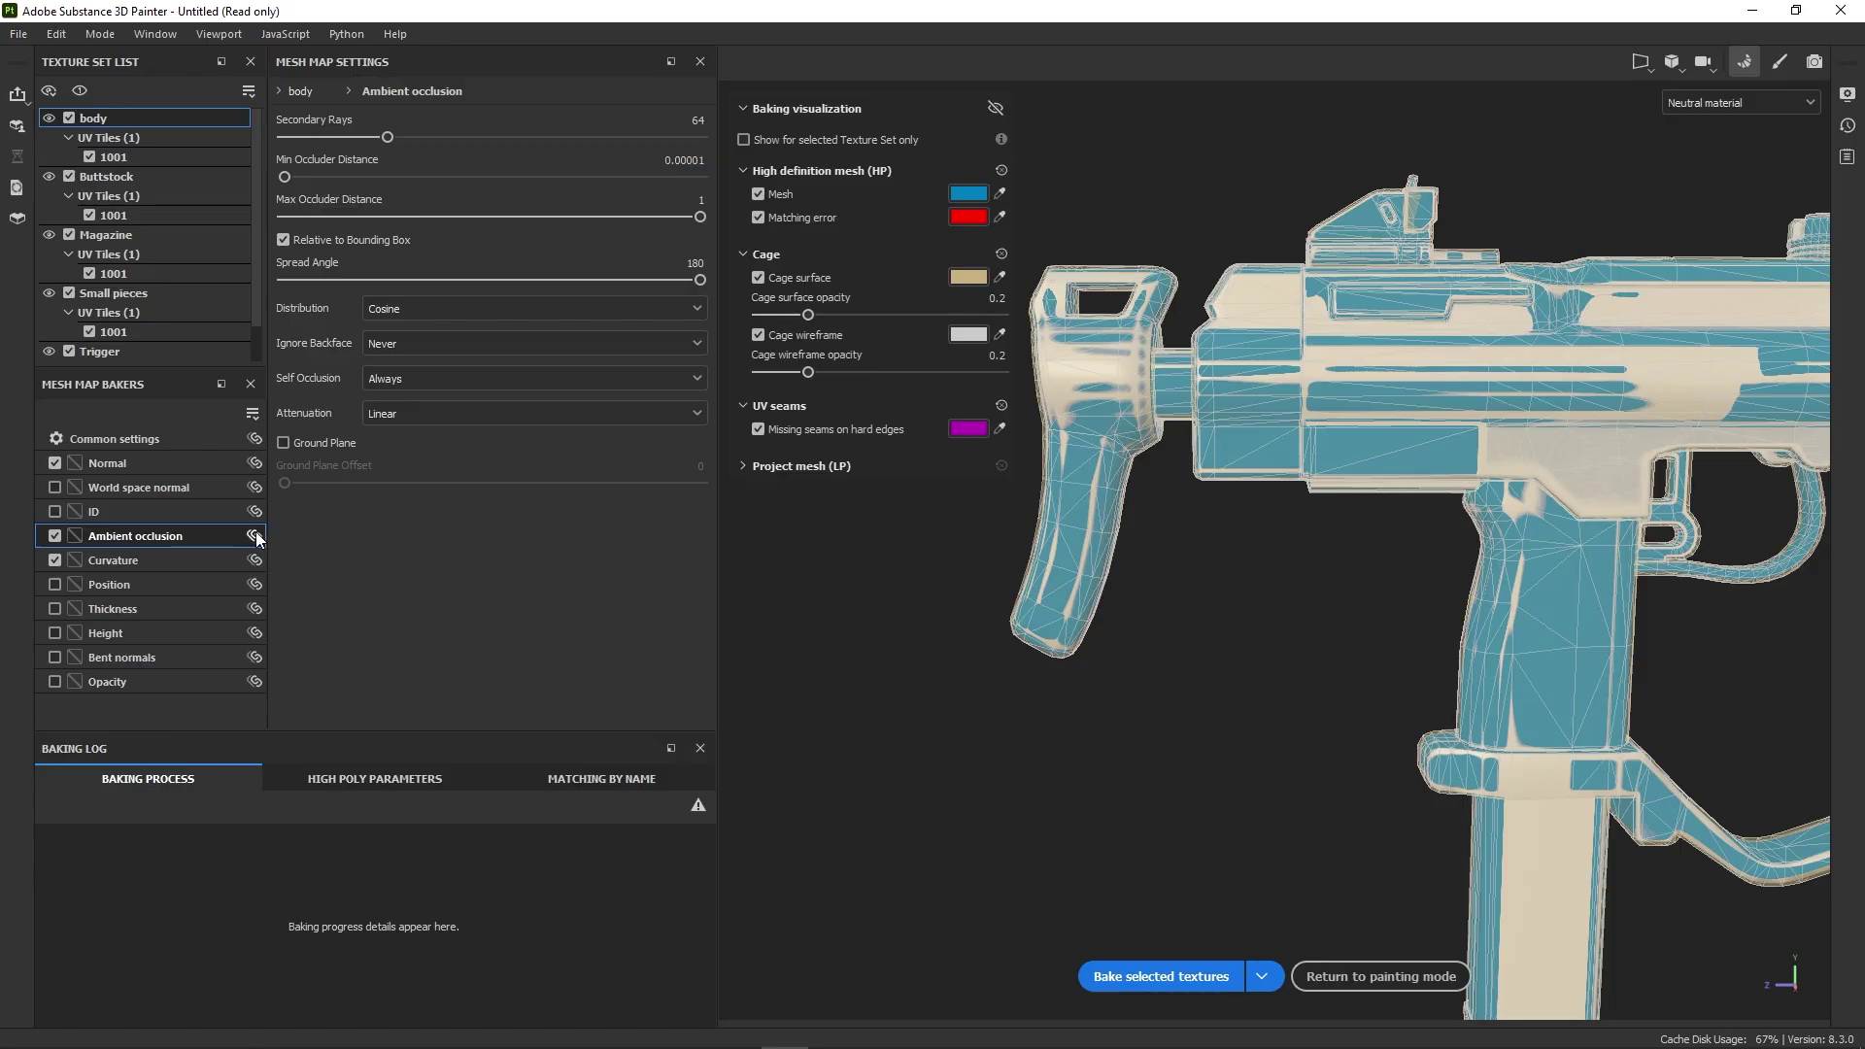
left_click(255, 536)
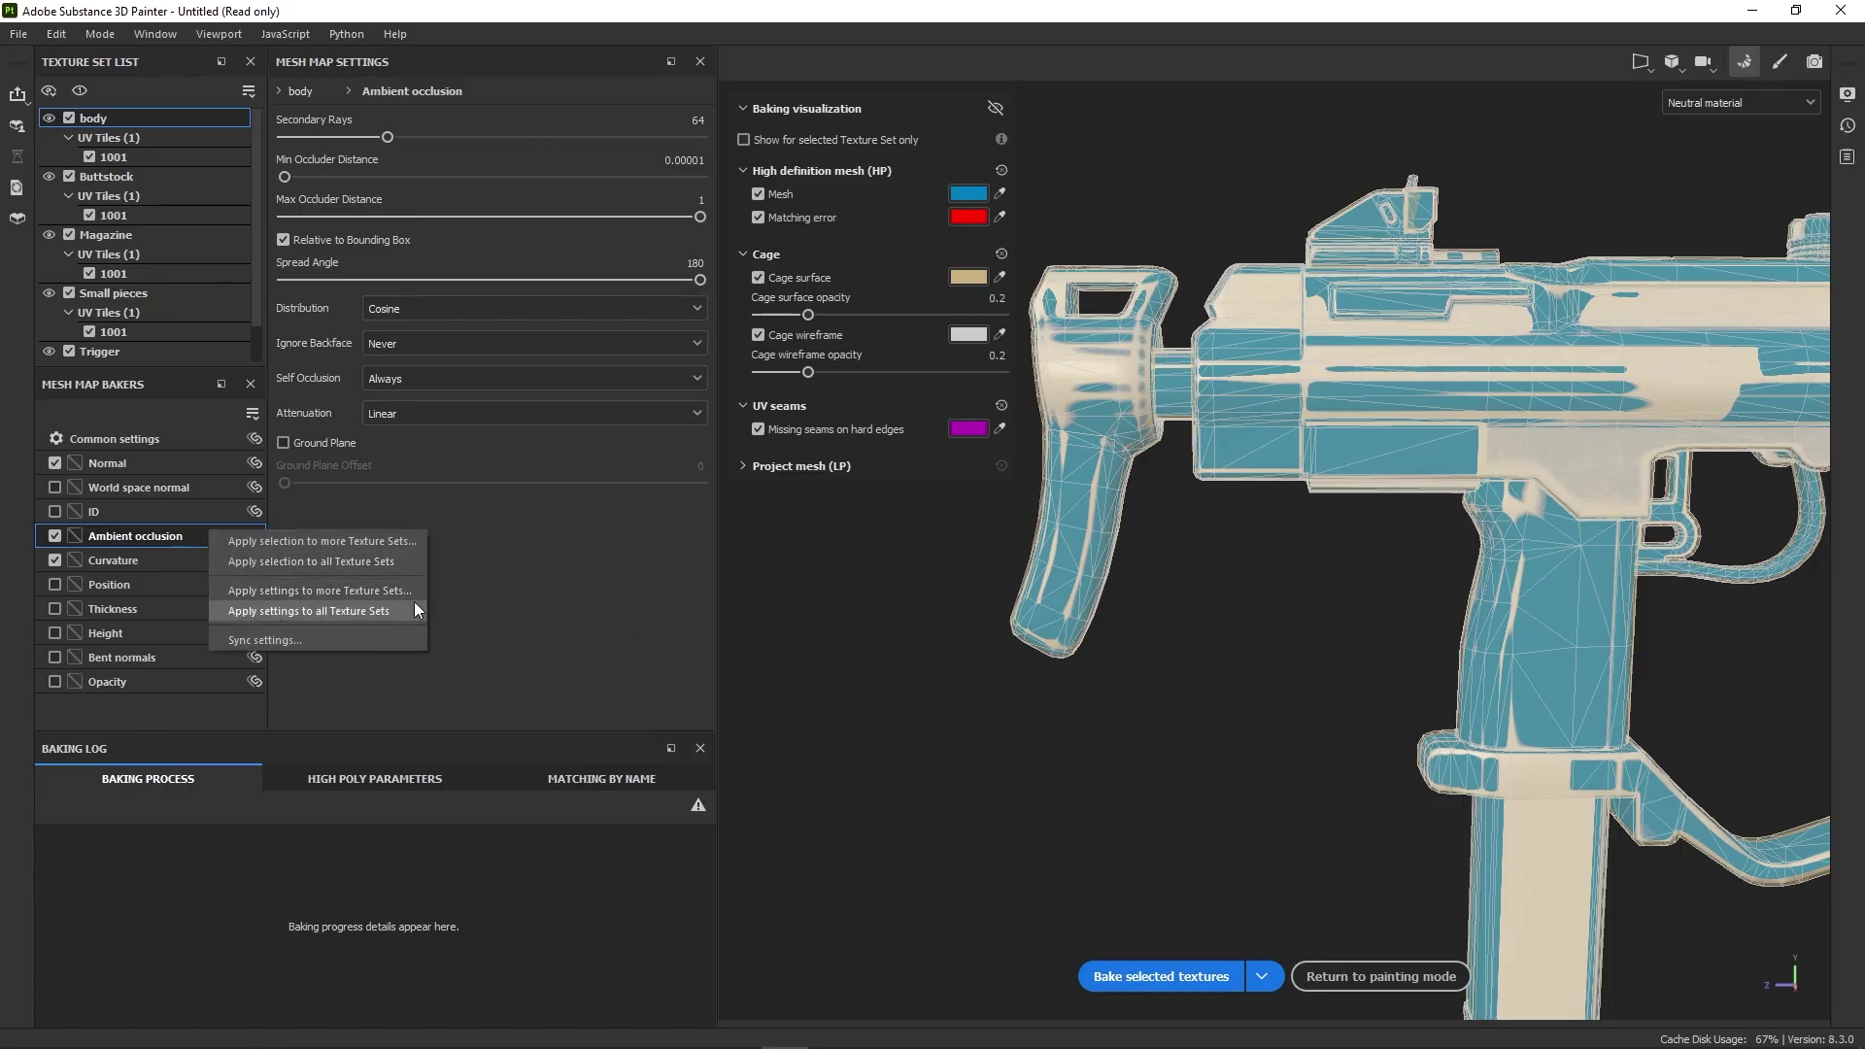
left_click(621, 597)
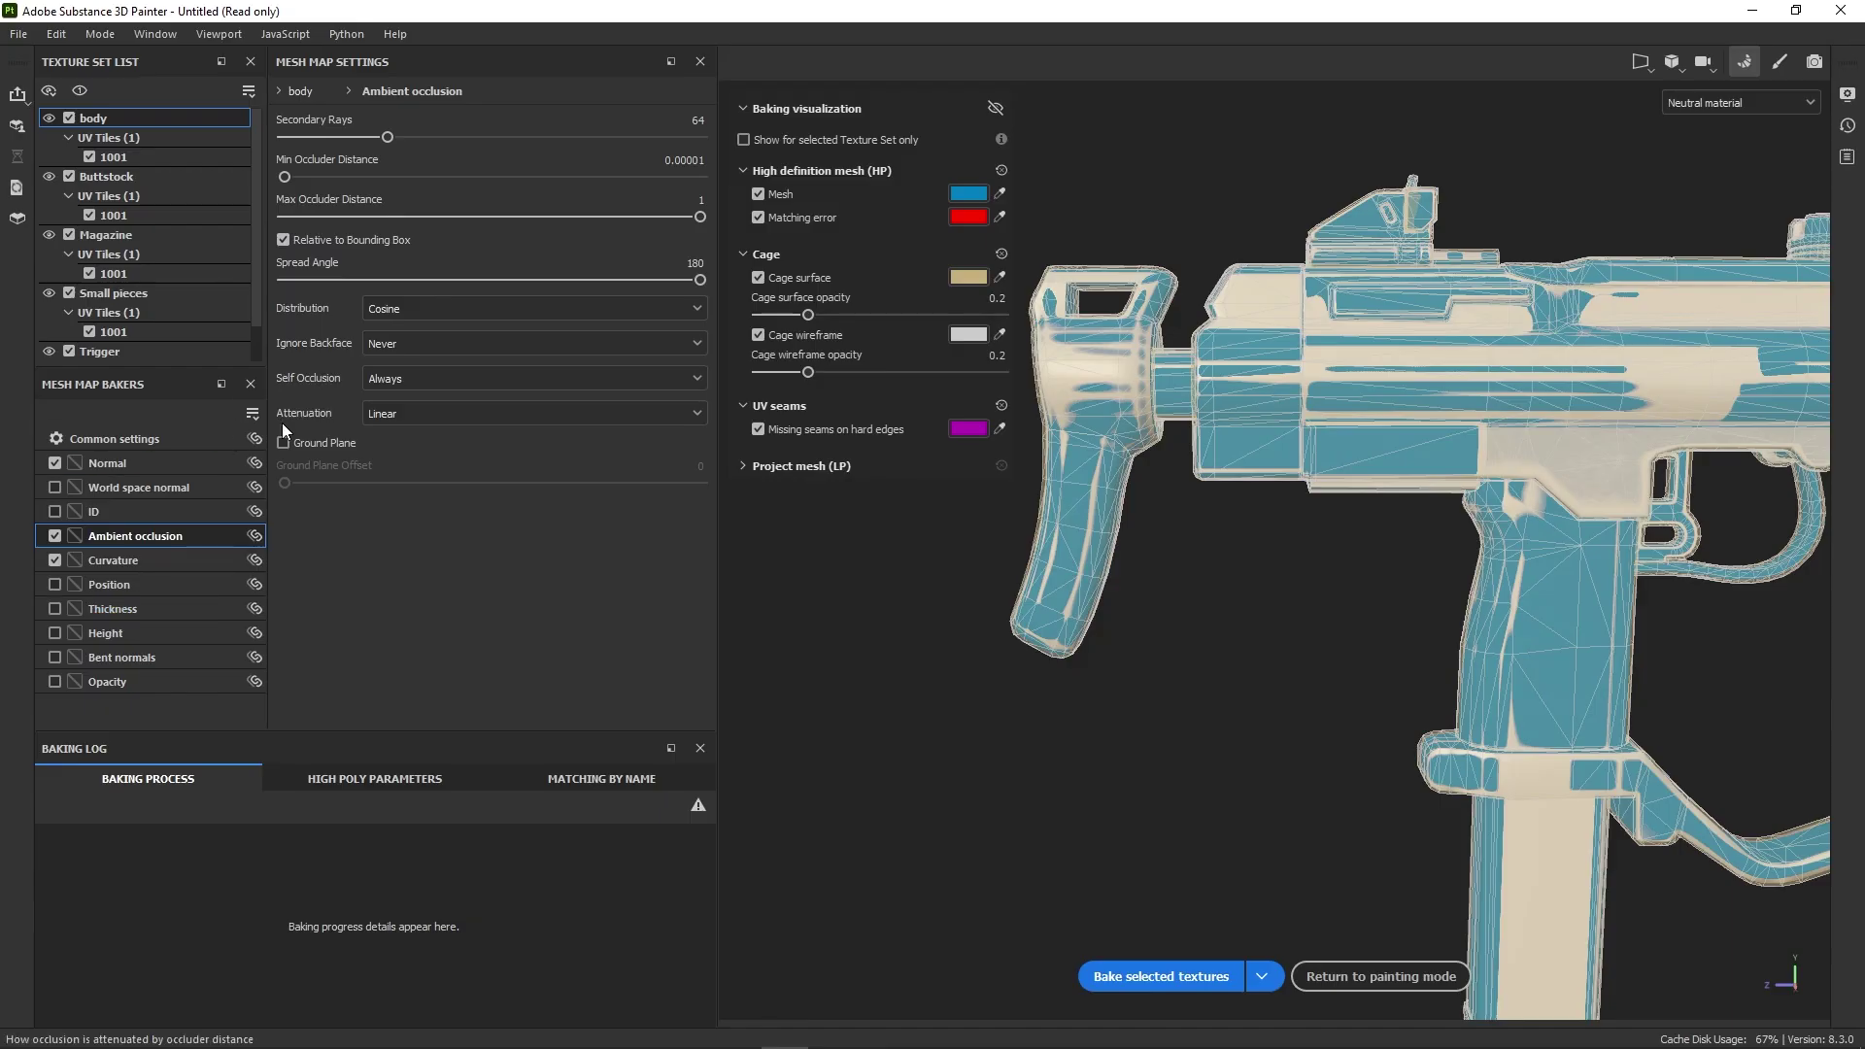
- Set Magazine's ambient occlusion secondary rays to 256, and check the value on Small pieces, Buttstock and body
left_click(161, 179)
left_click(155, 236)
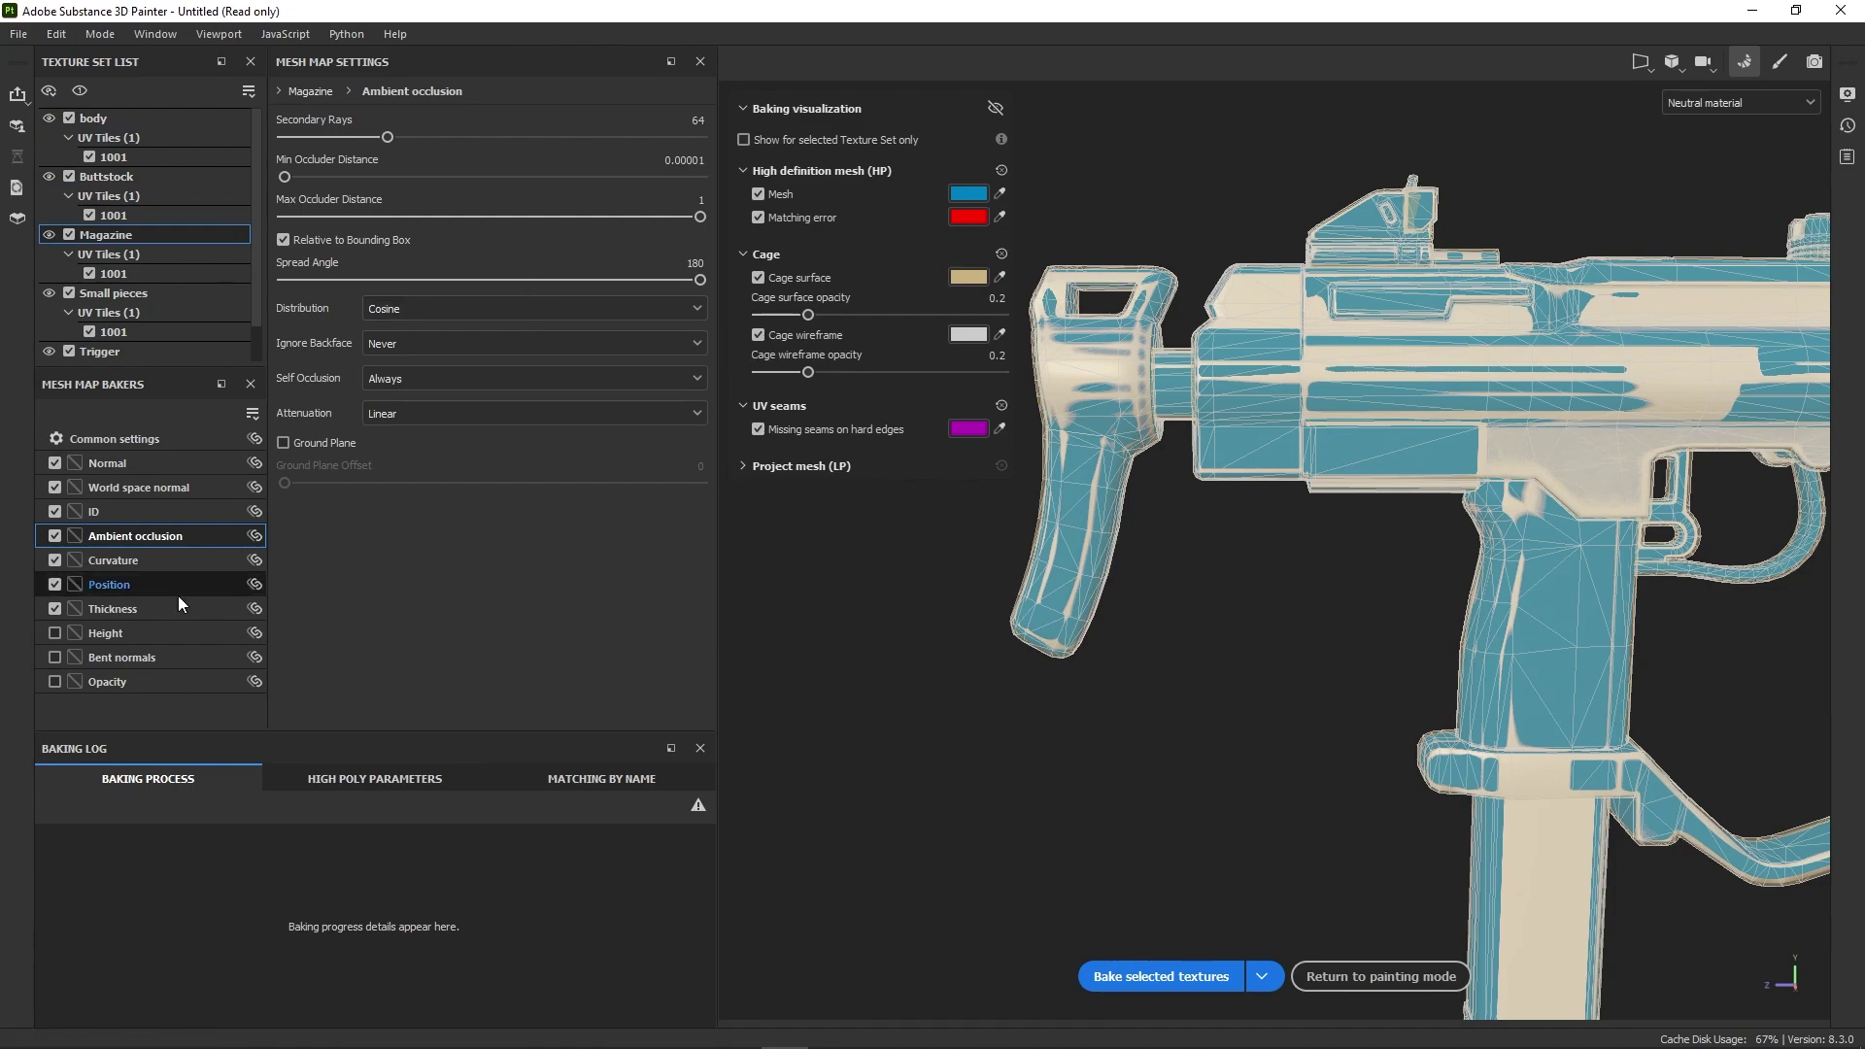
left_click_drag(387, 137, 813, 136)
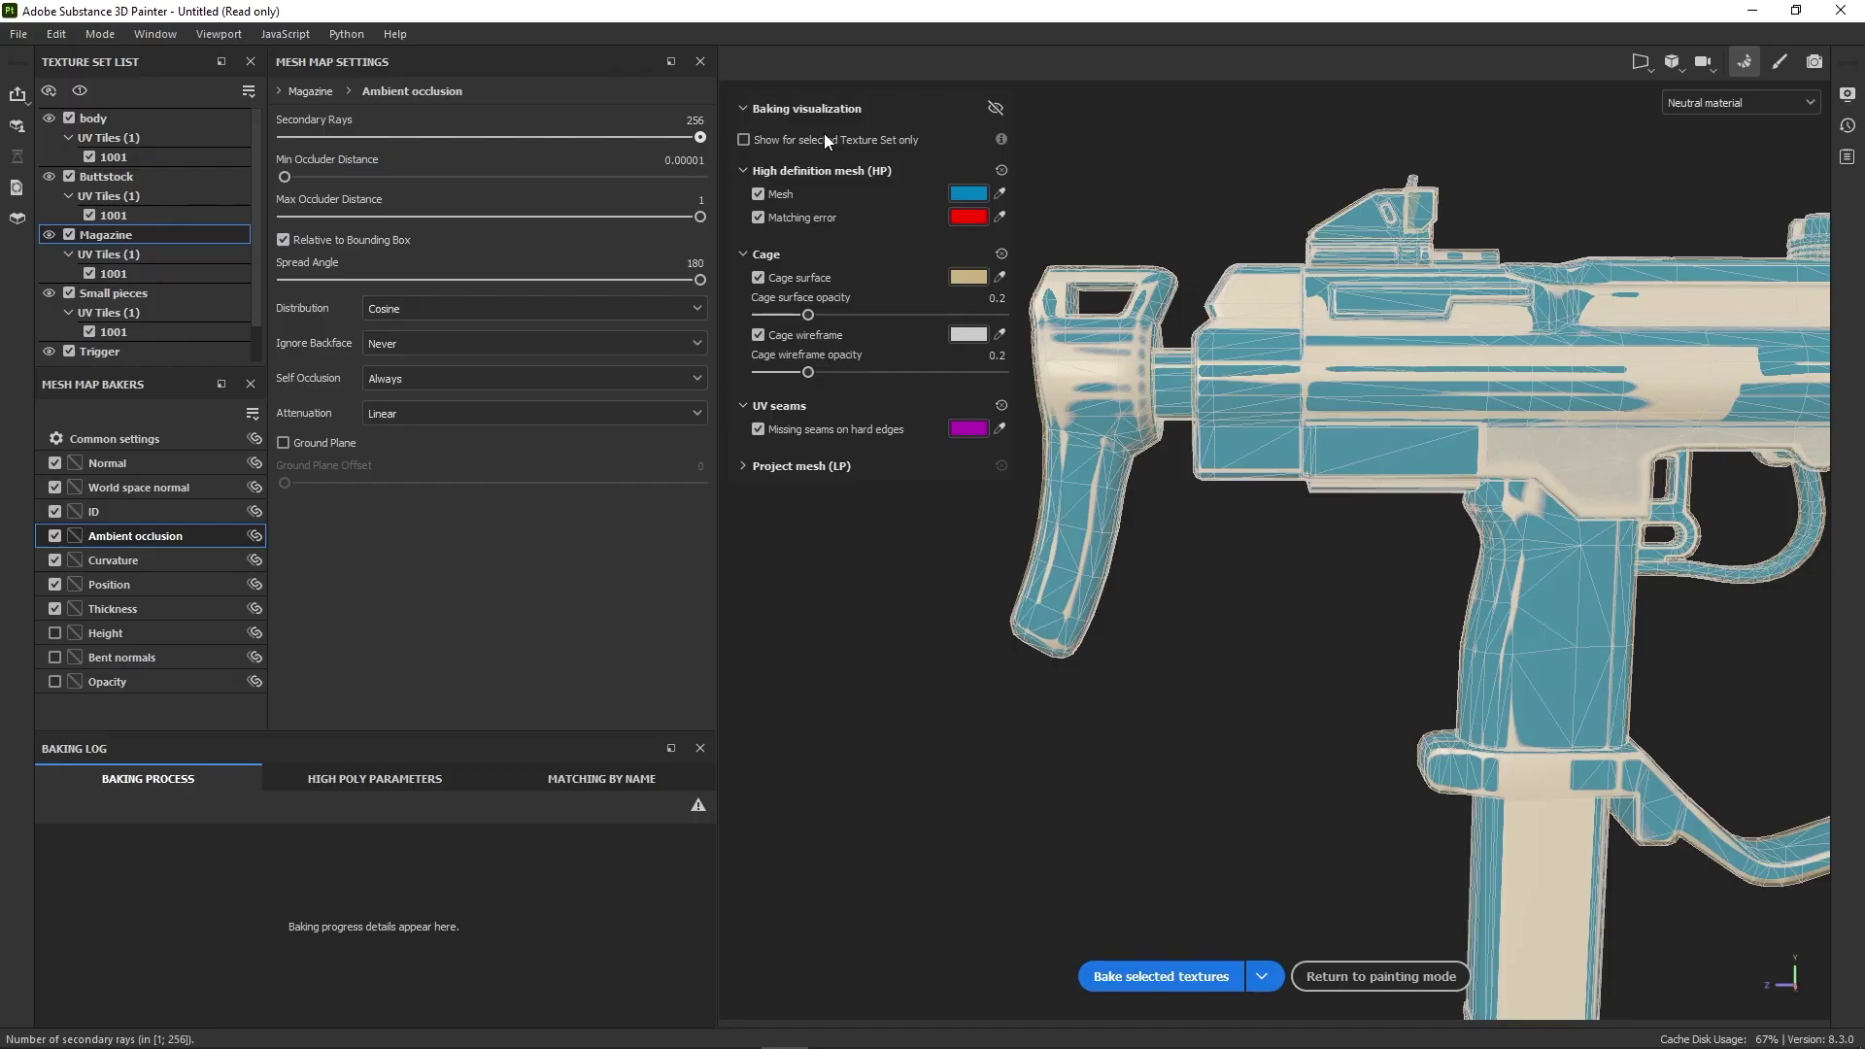
left_click(115, 292)
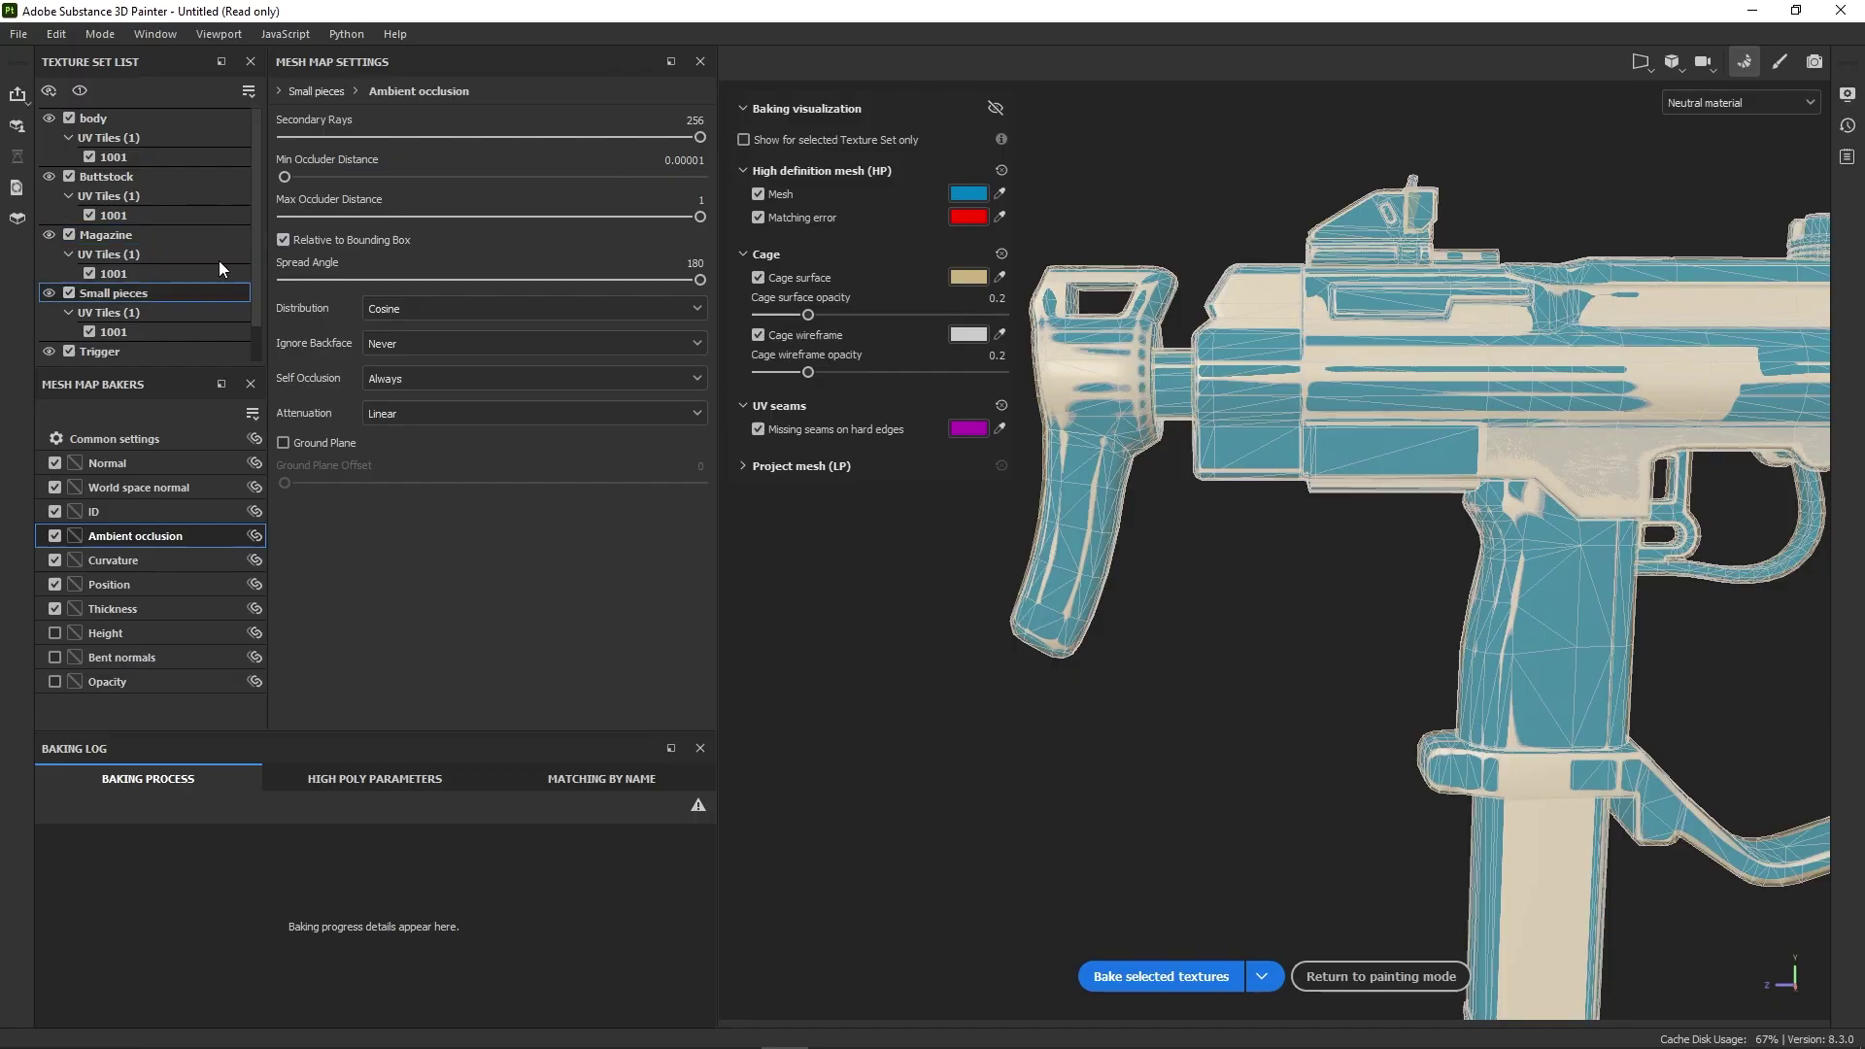
left_click(159, 177)
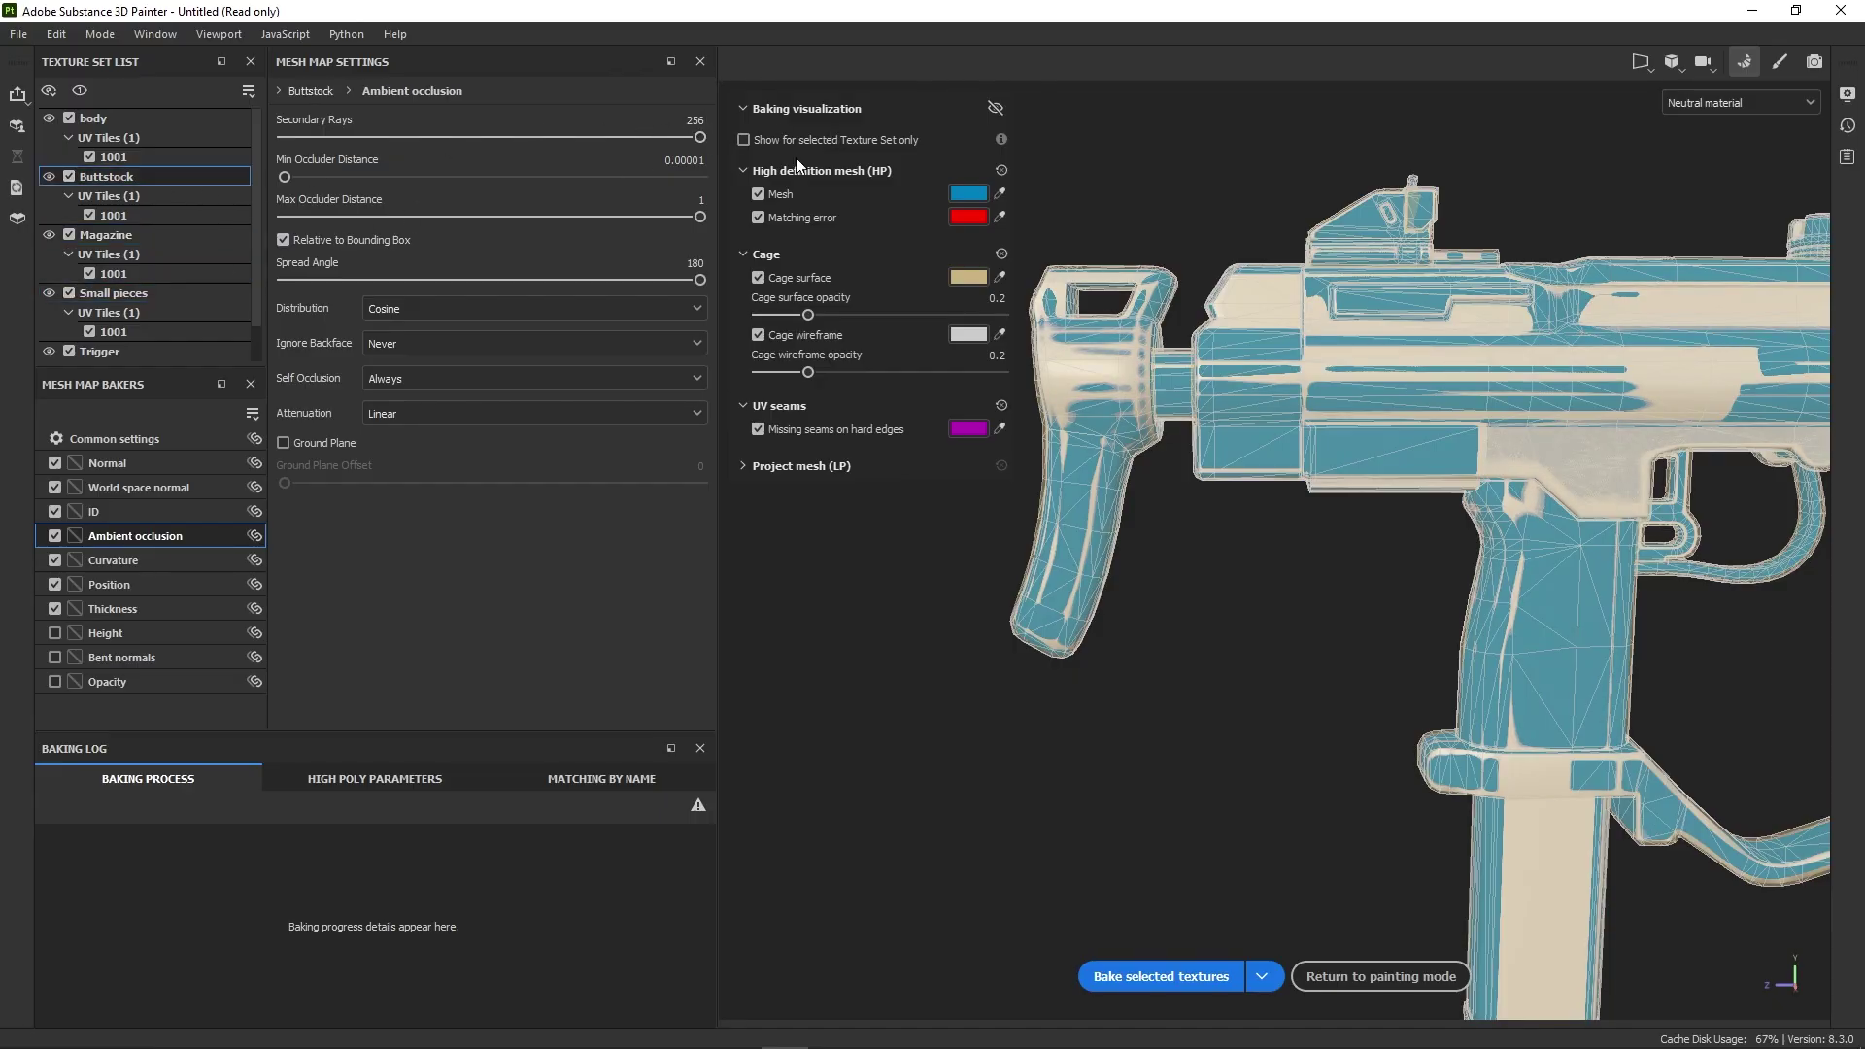
left_click(215, 118)
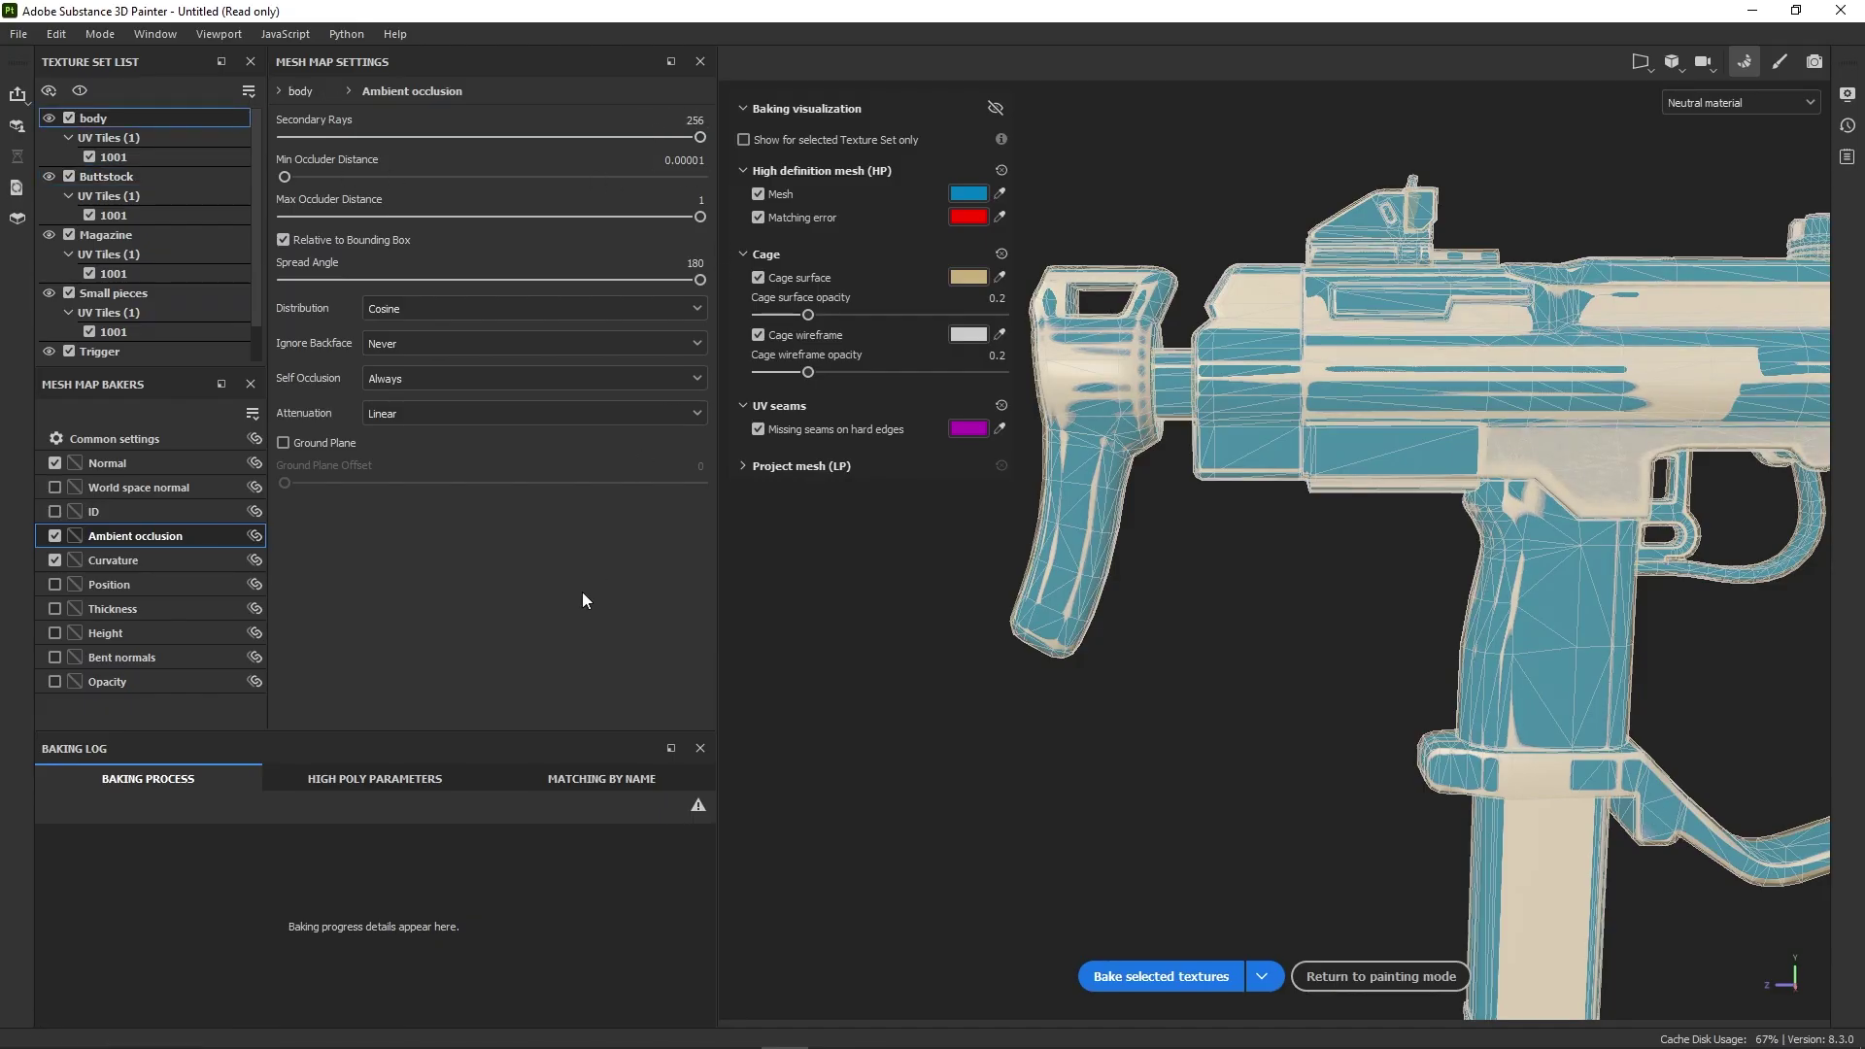
- Exclude the Trigger texture set from the synced ambient occlusion settings
left_click_drag(1220, 687, 1063, 649, "alt")
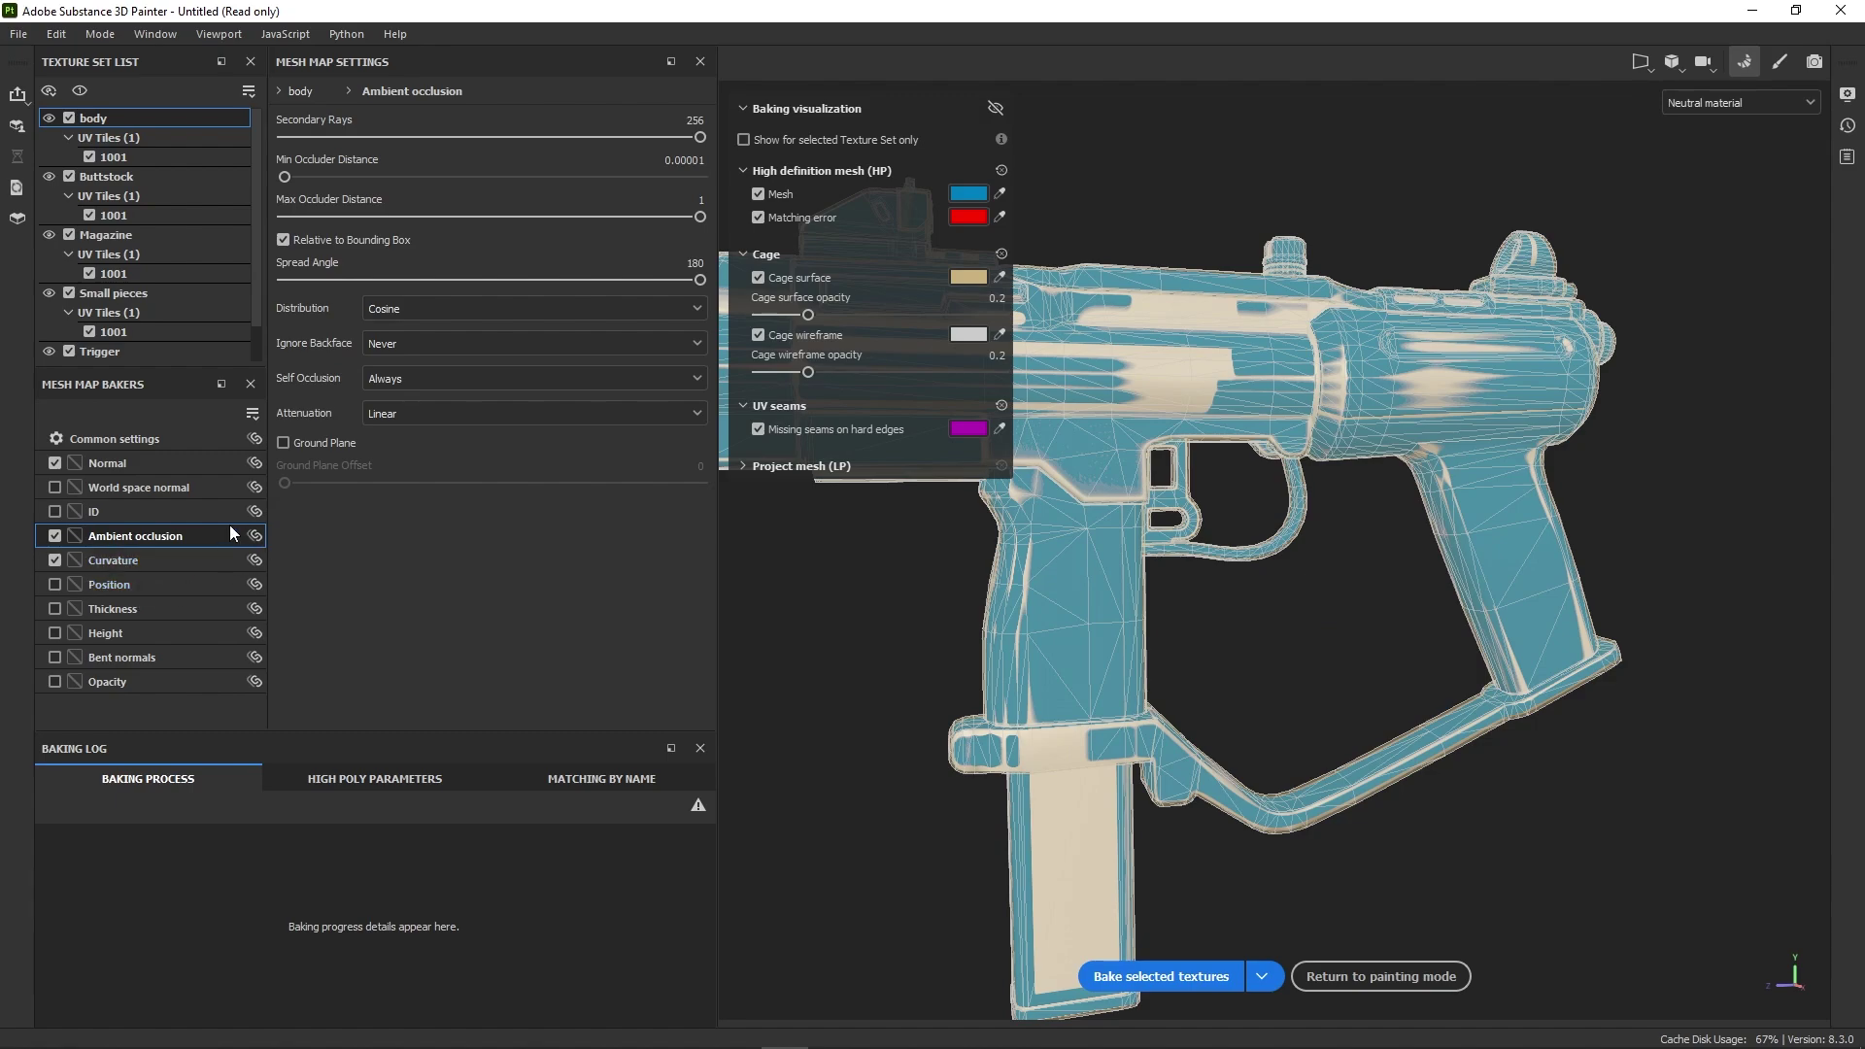
left_click(253, 537)
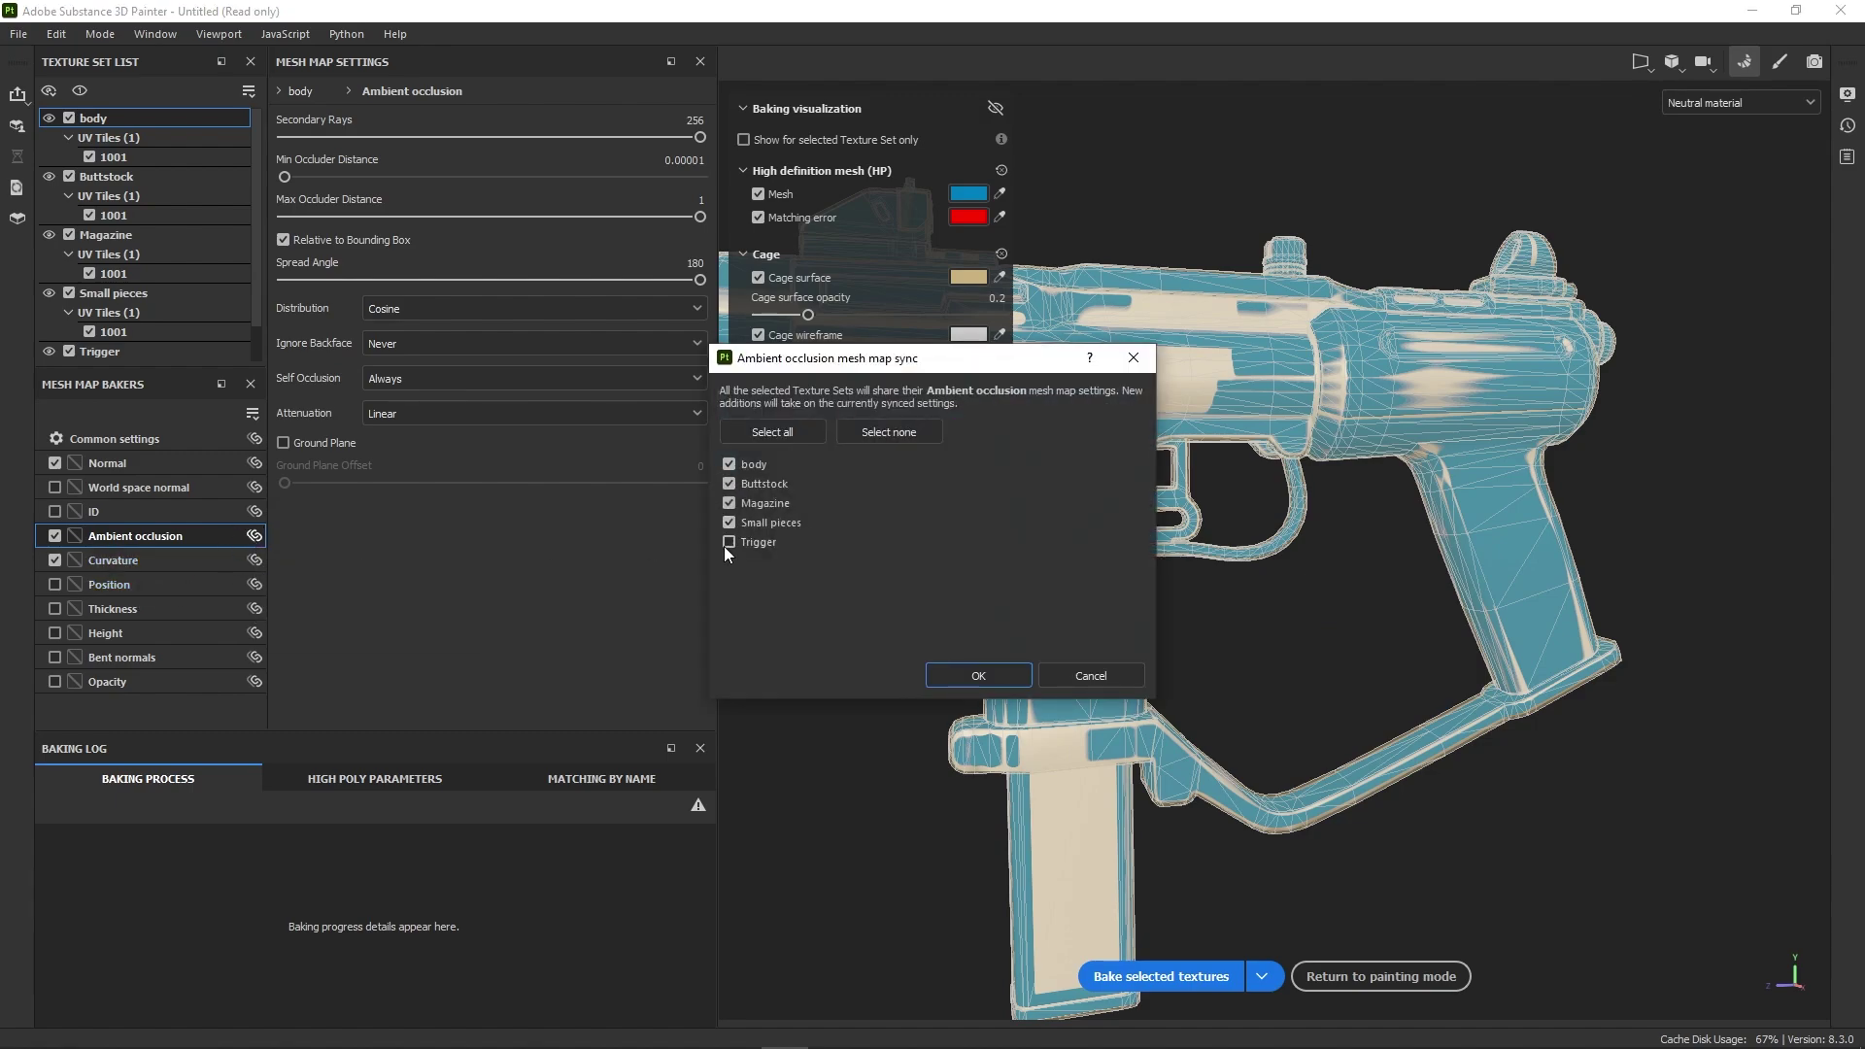
left_click(984, 676)
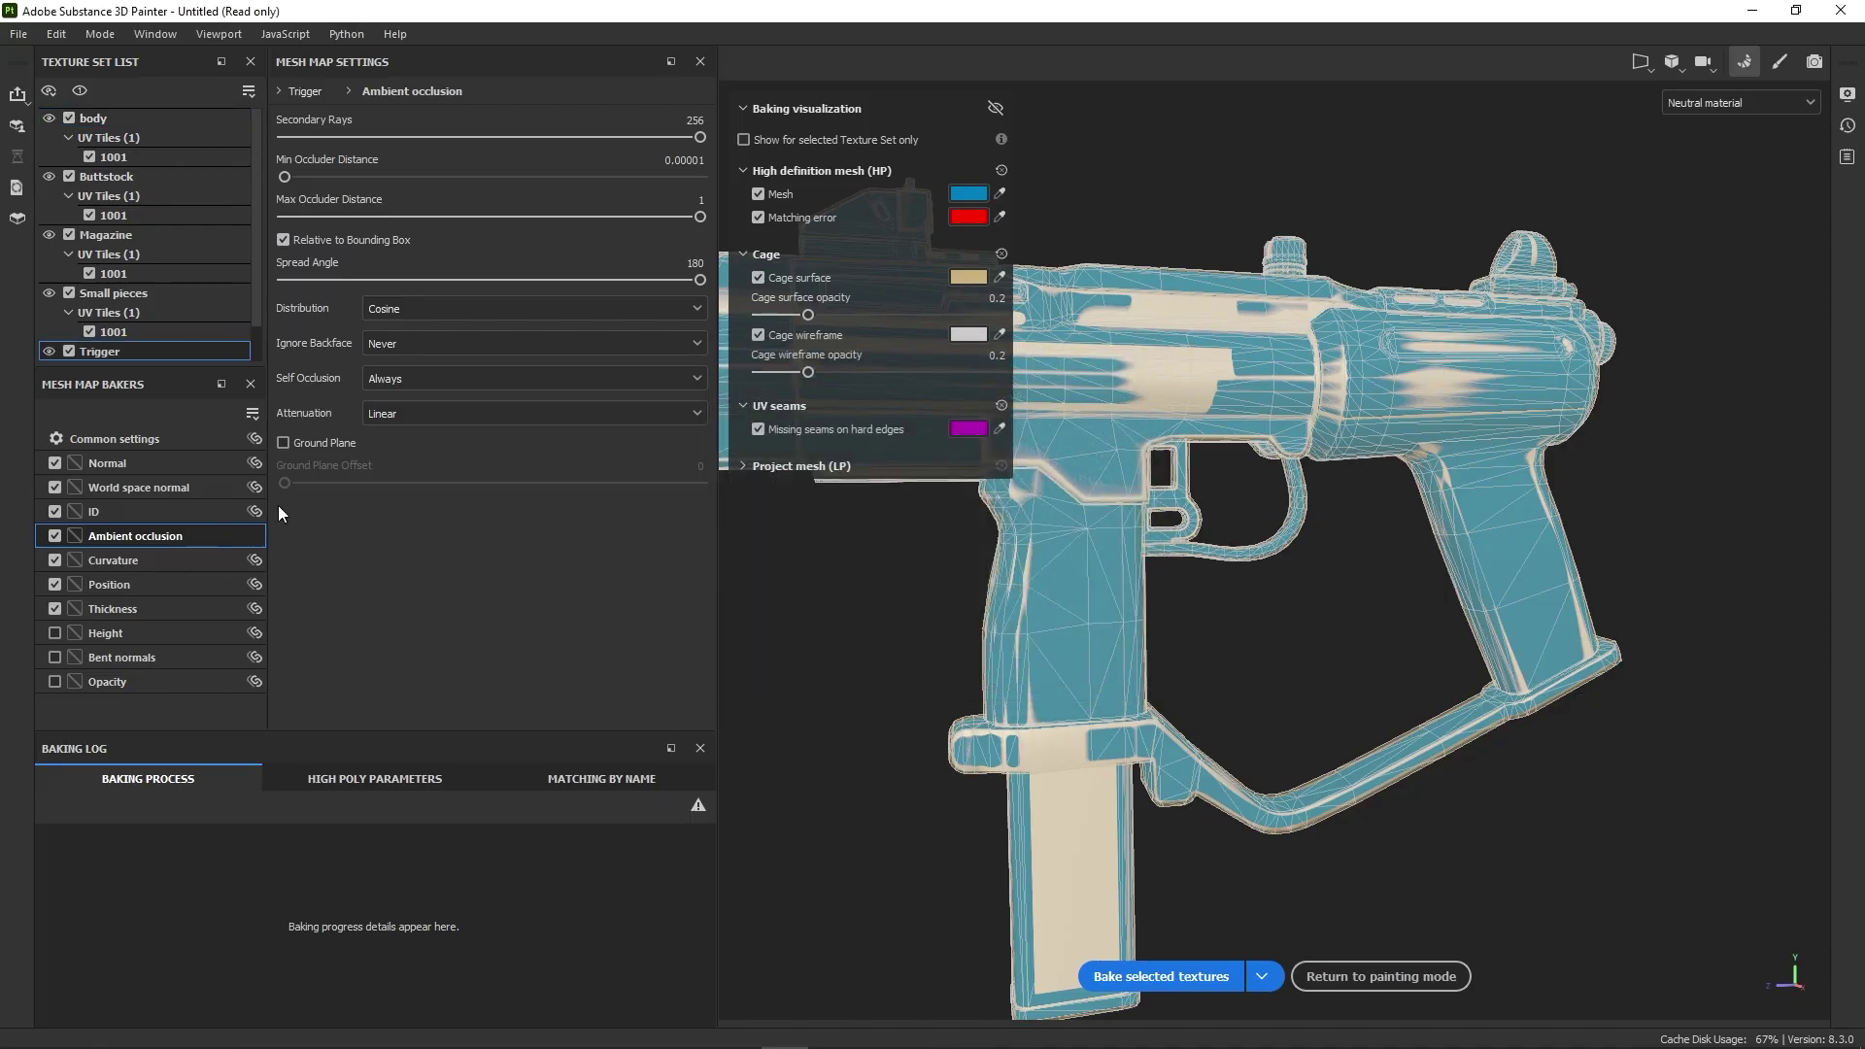
- Lower the ambient occlusion secondary rays on Small pieces and on Trigger, comparing them with Magazine and Buttstock
left_click(150, 291)
left_click_drag(698, 137, 519, 156)
left_click(142, 233)
left_click(236, 178)
left_click(163, 348)
left_click_drag(700, 137, 364, 137)
left_click(155, 237)
- Sync the ambient occlusion settings across body, Buttstock, Magazine, Small pieces and Trigger, and check the Trigger set
right_click(203, 532)
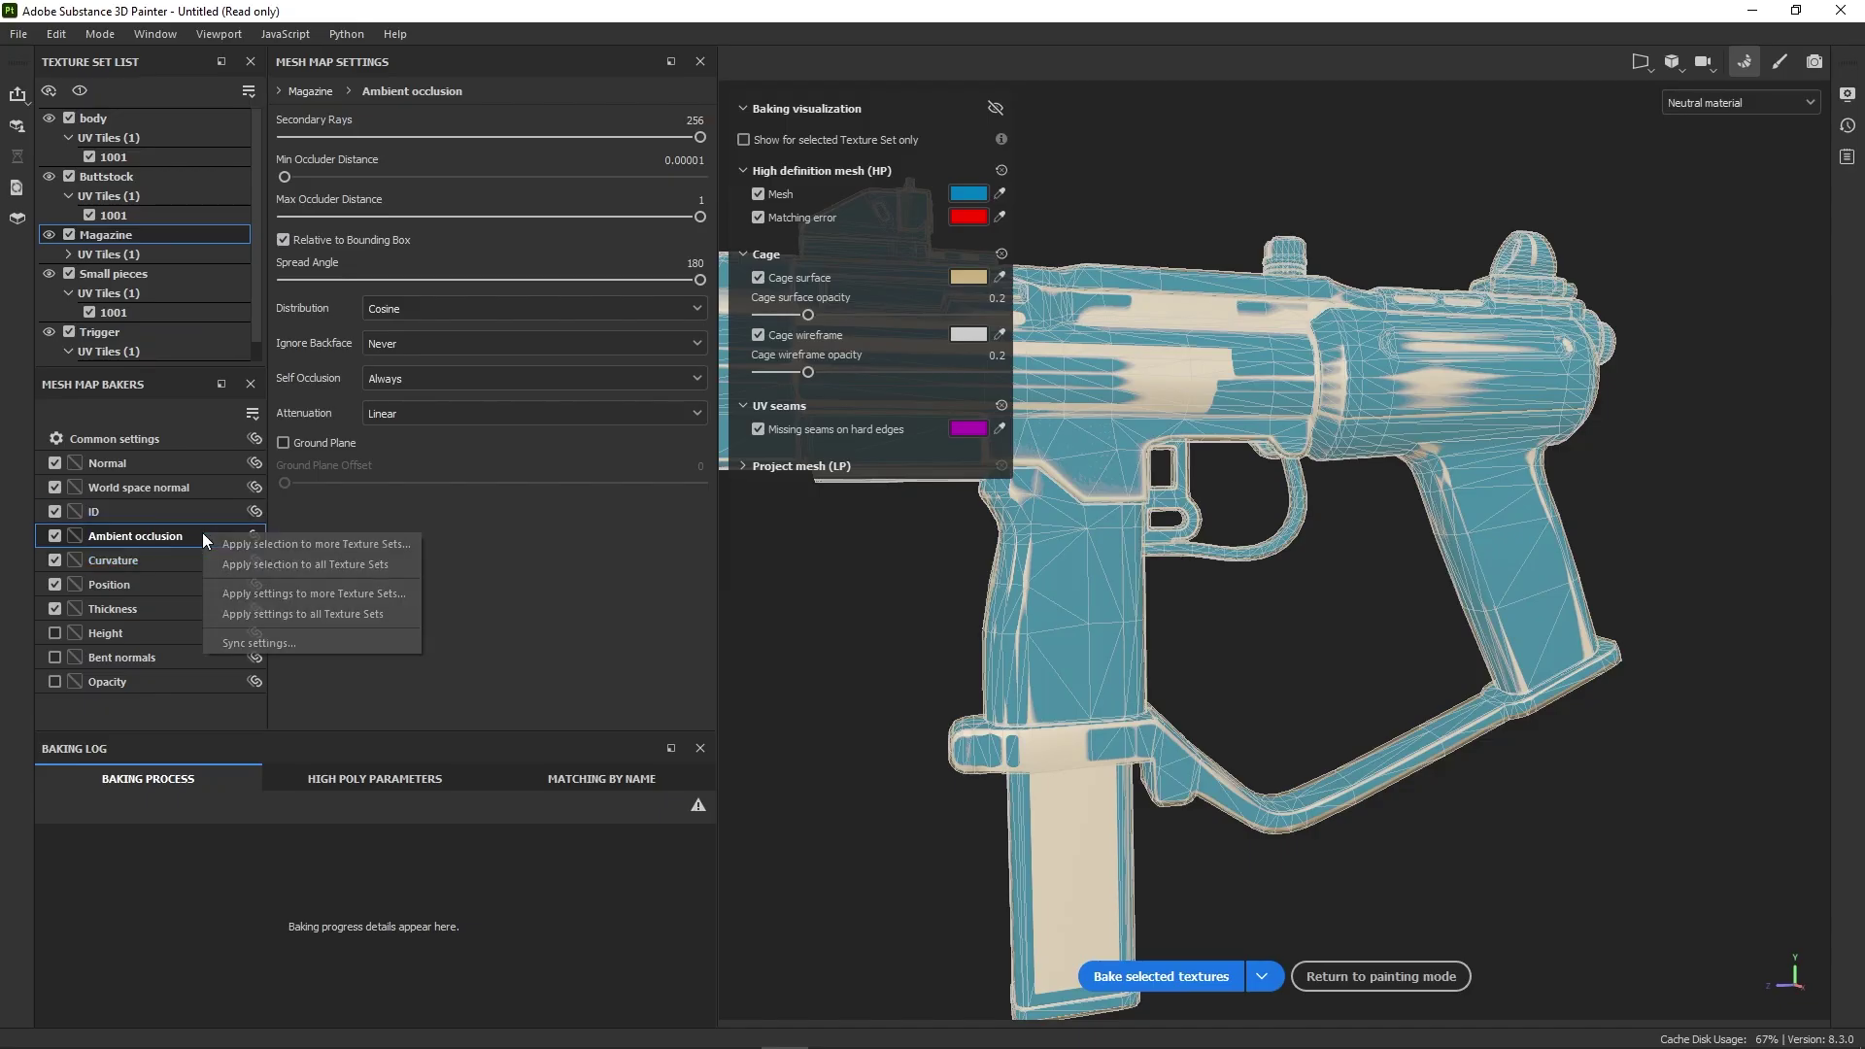
left_click(260, 645)
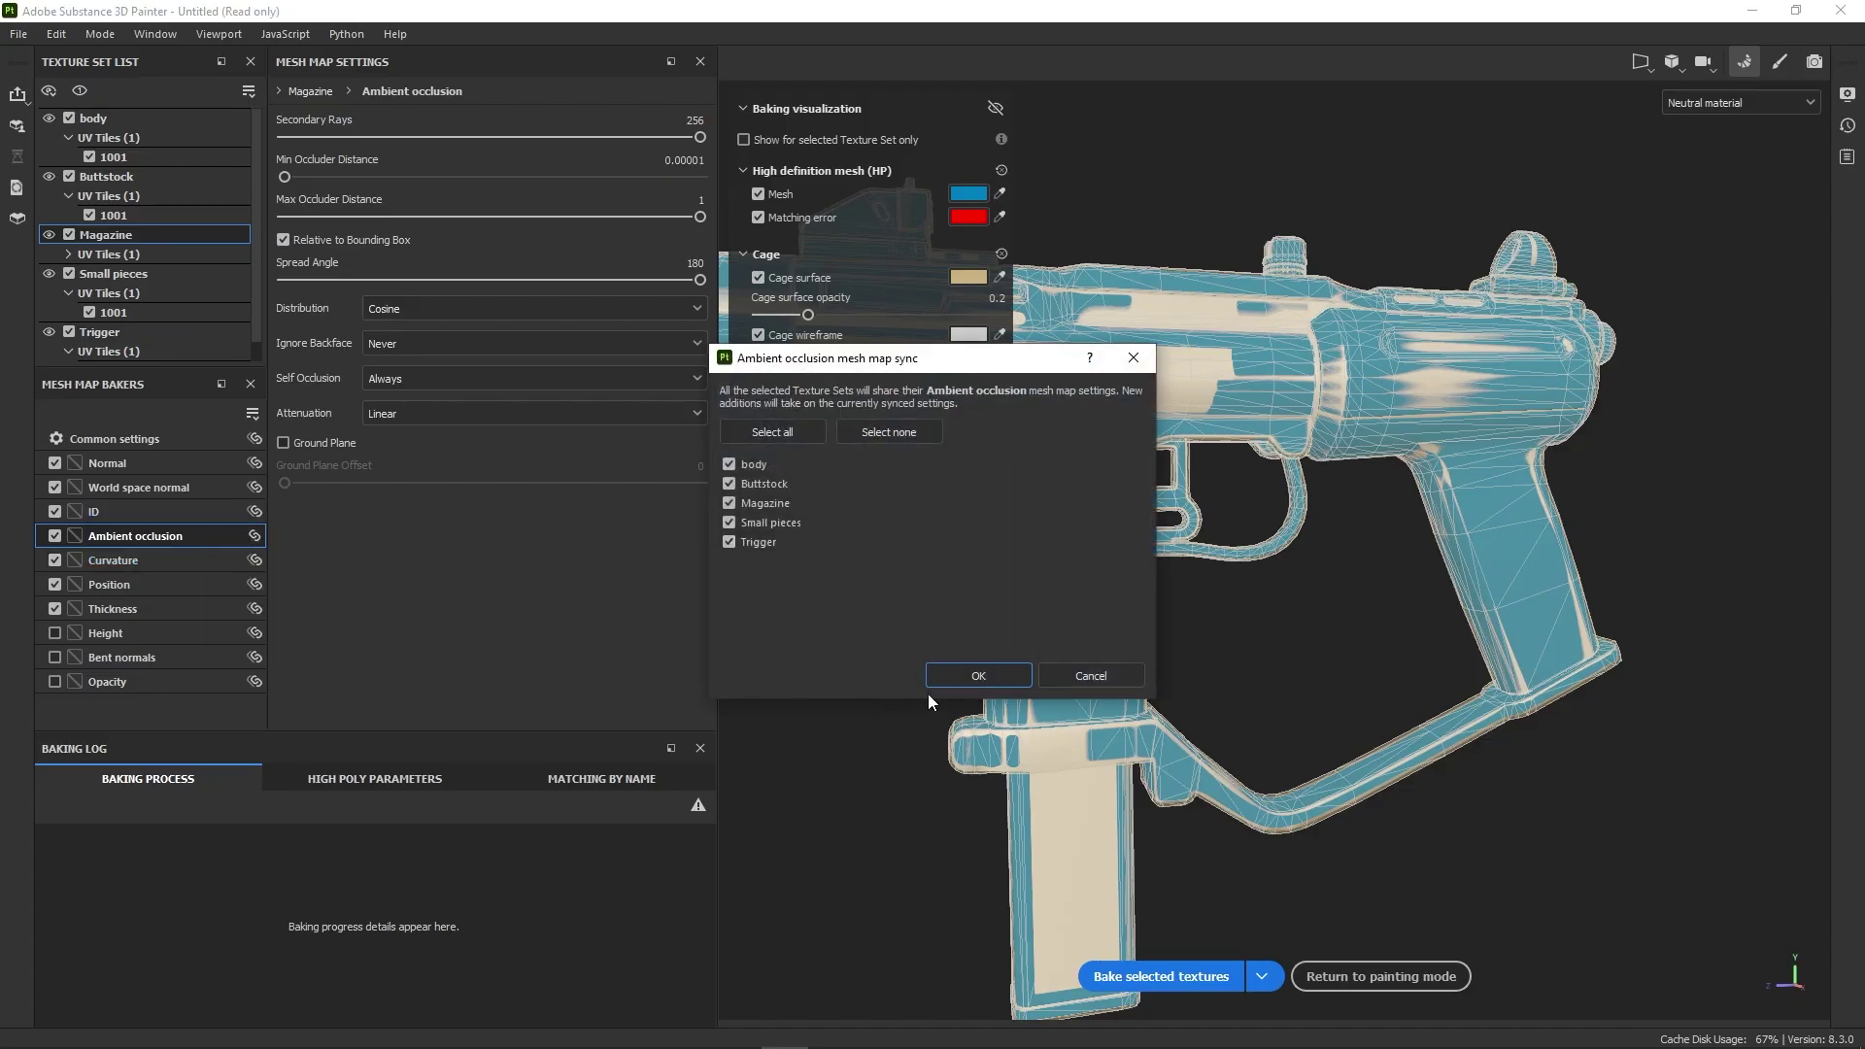
left_click(976, 674)
left_click(175, 332)
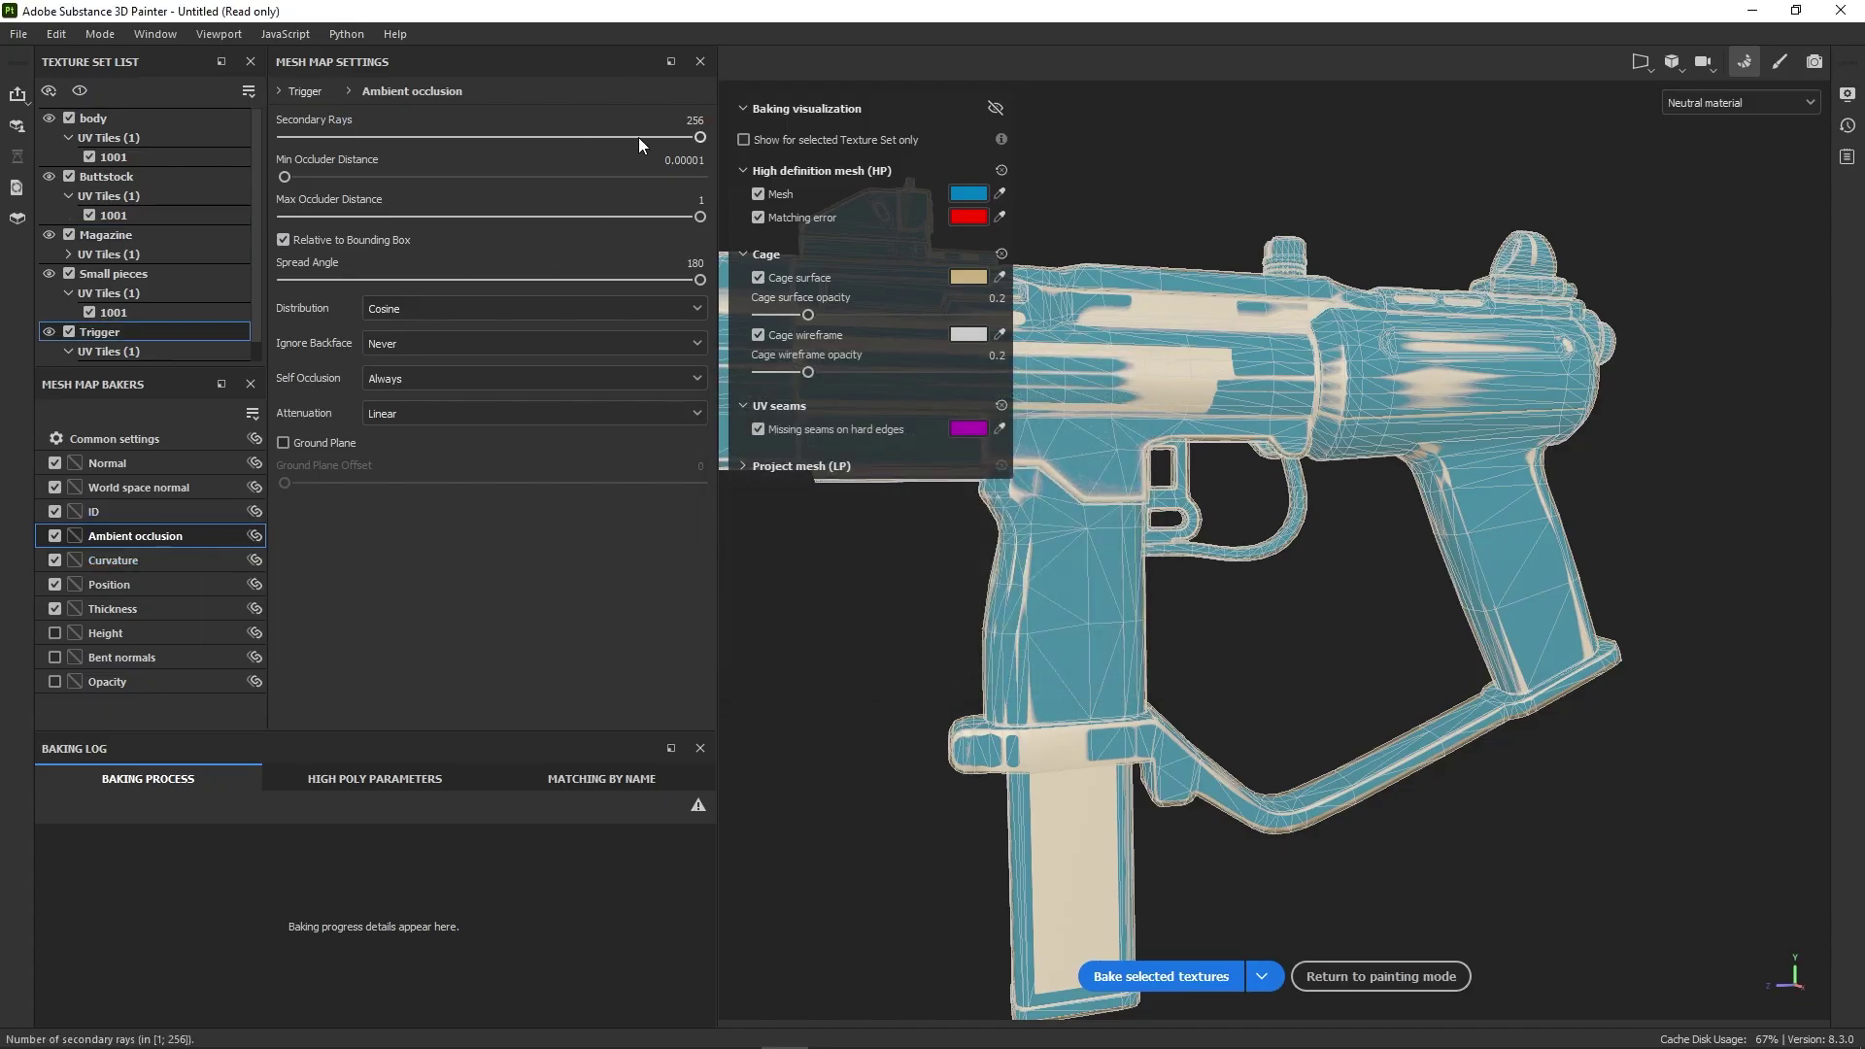
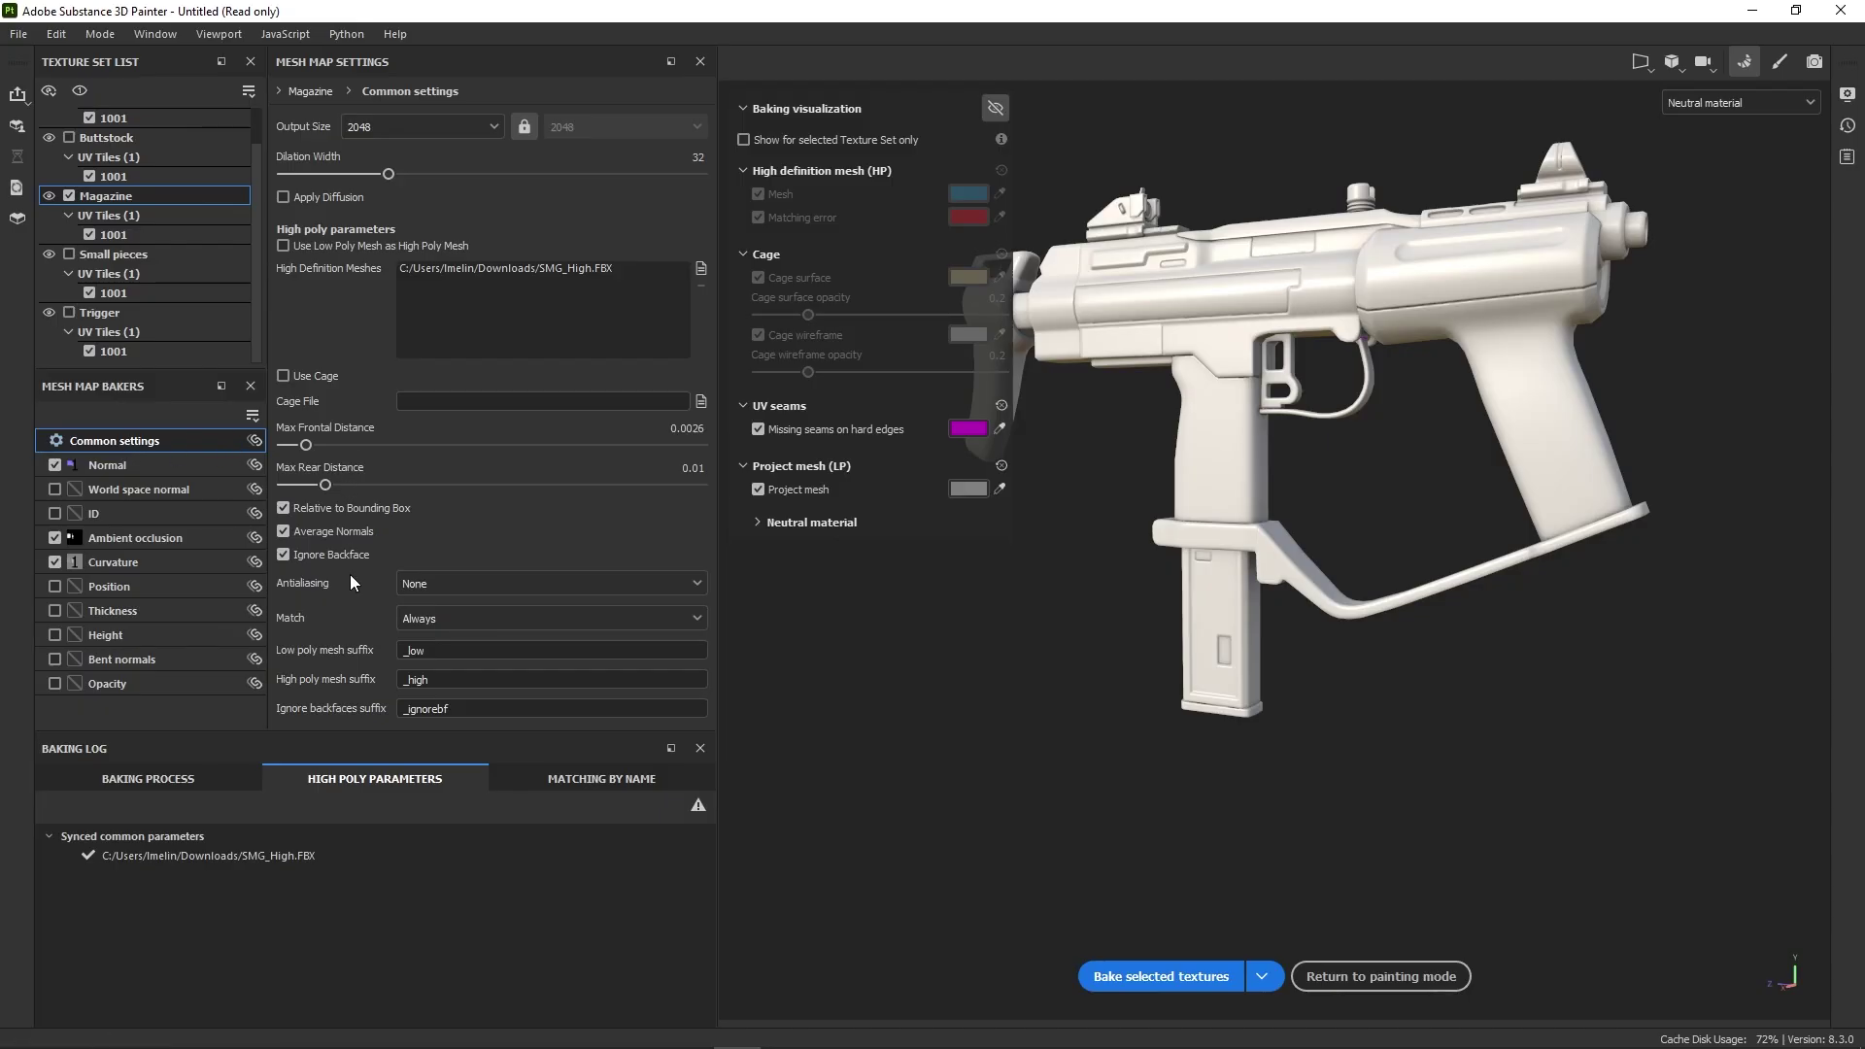
- Exclude the Magazine texture set from the synced common bake settings
left_click(429, 619)
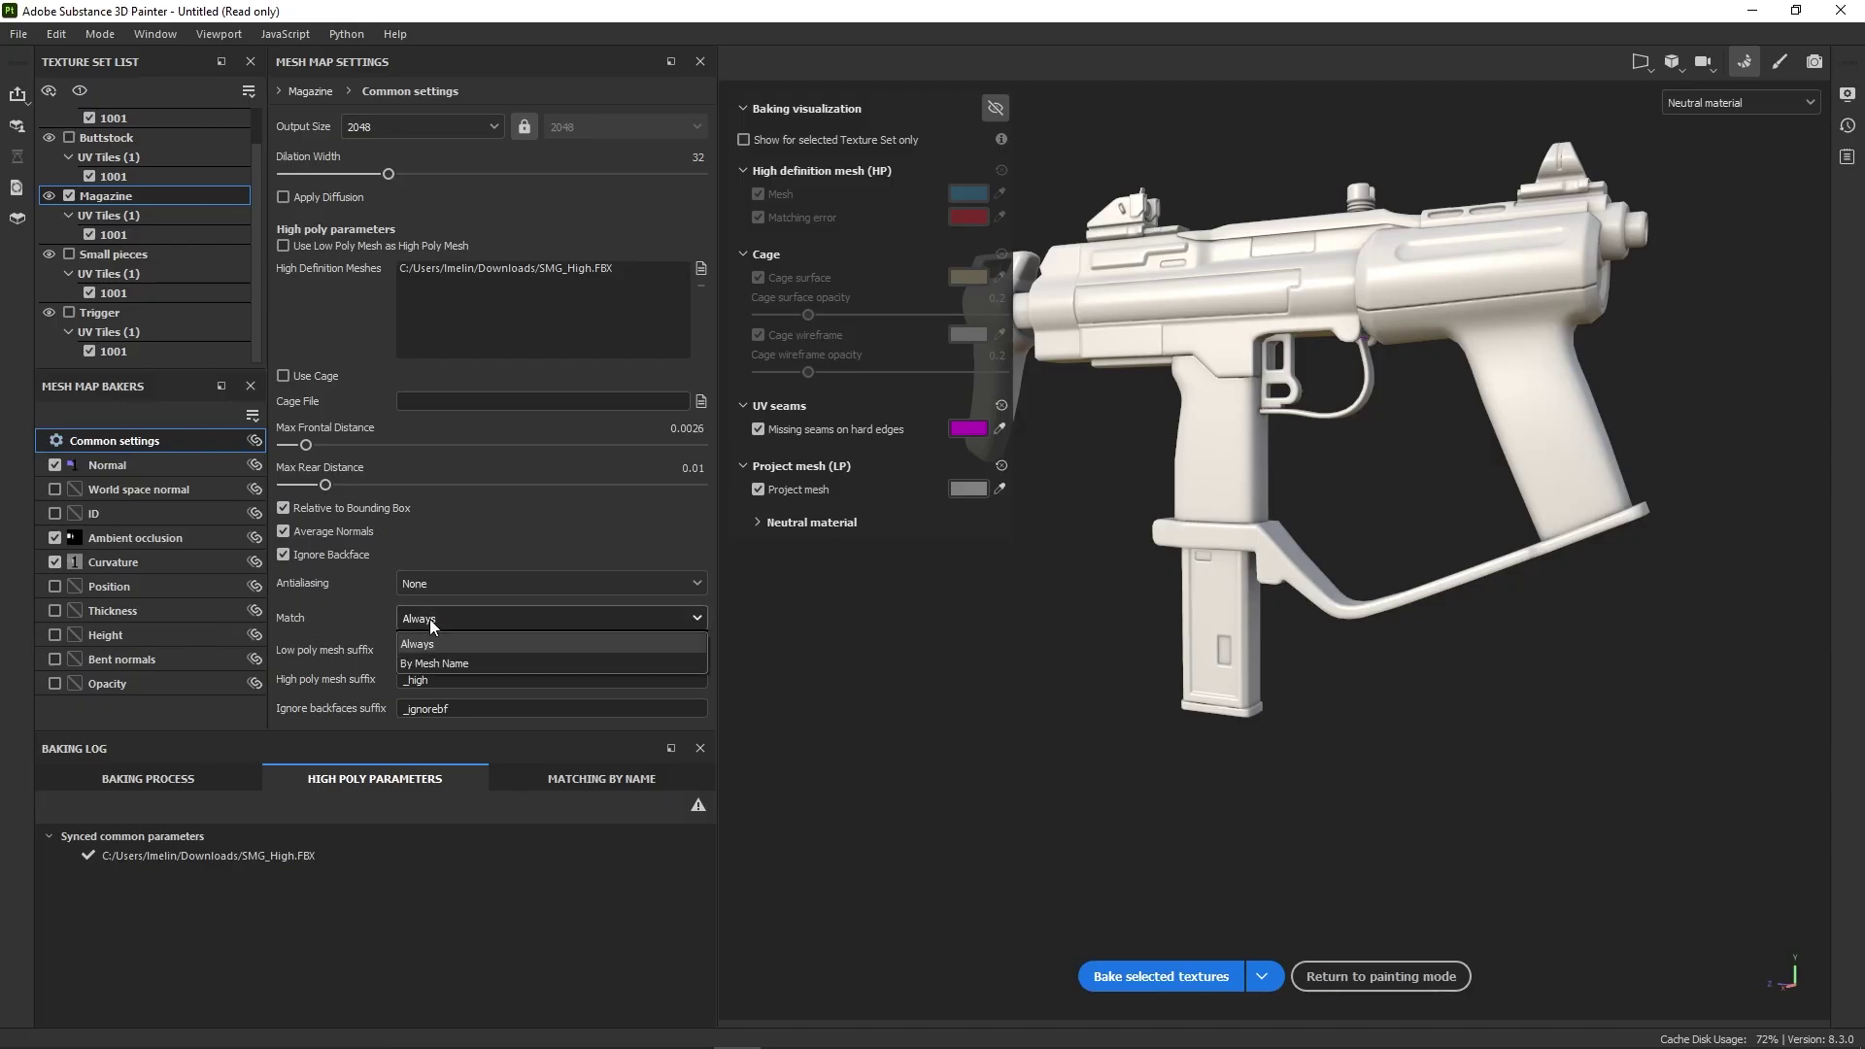
left_click(435, 651)
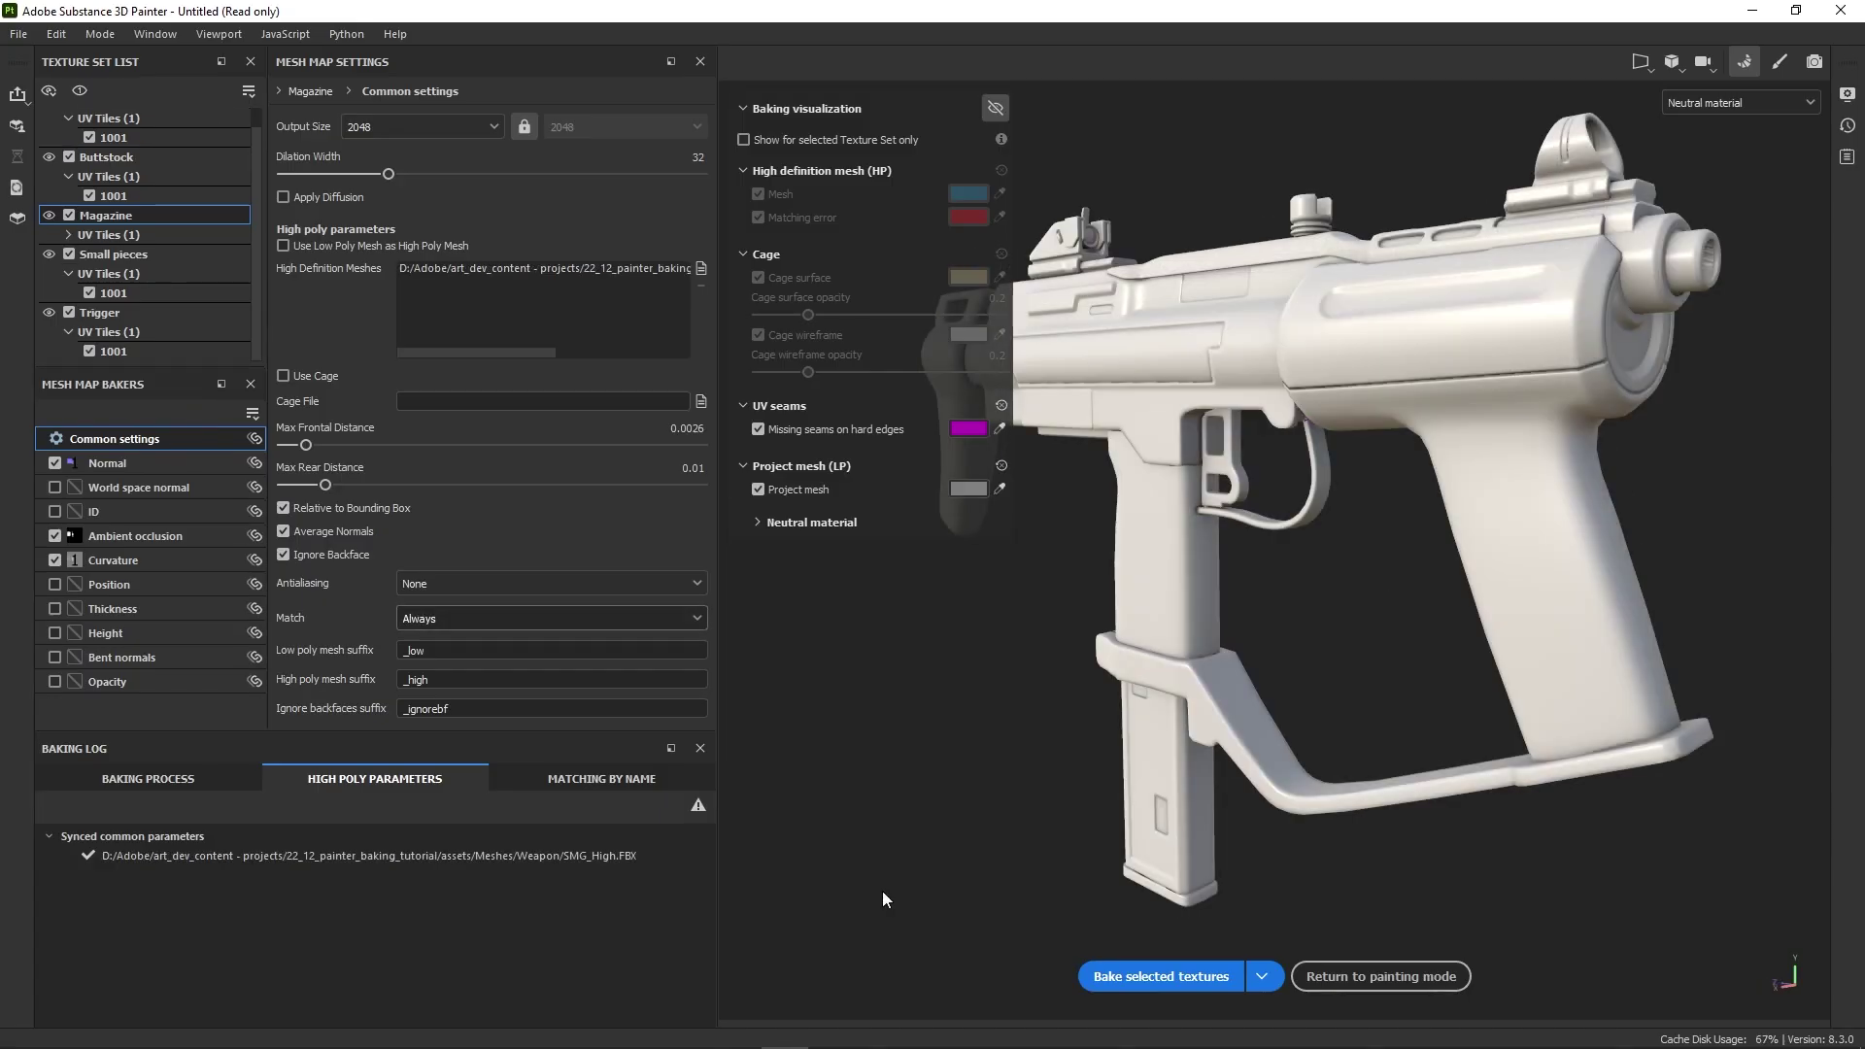
left_click(254, 438)
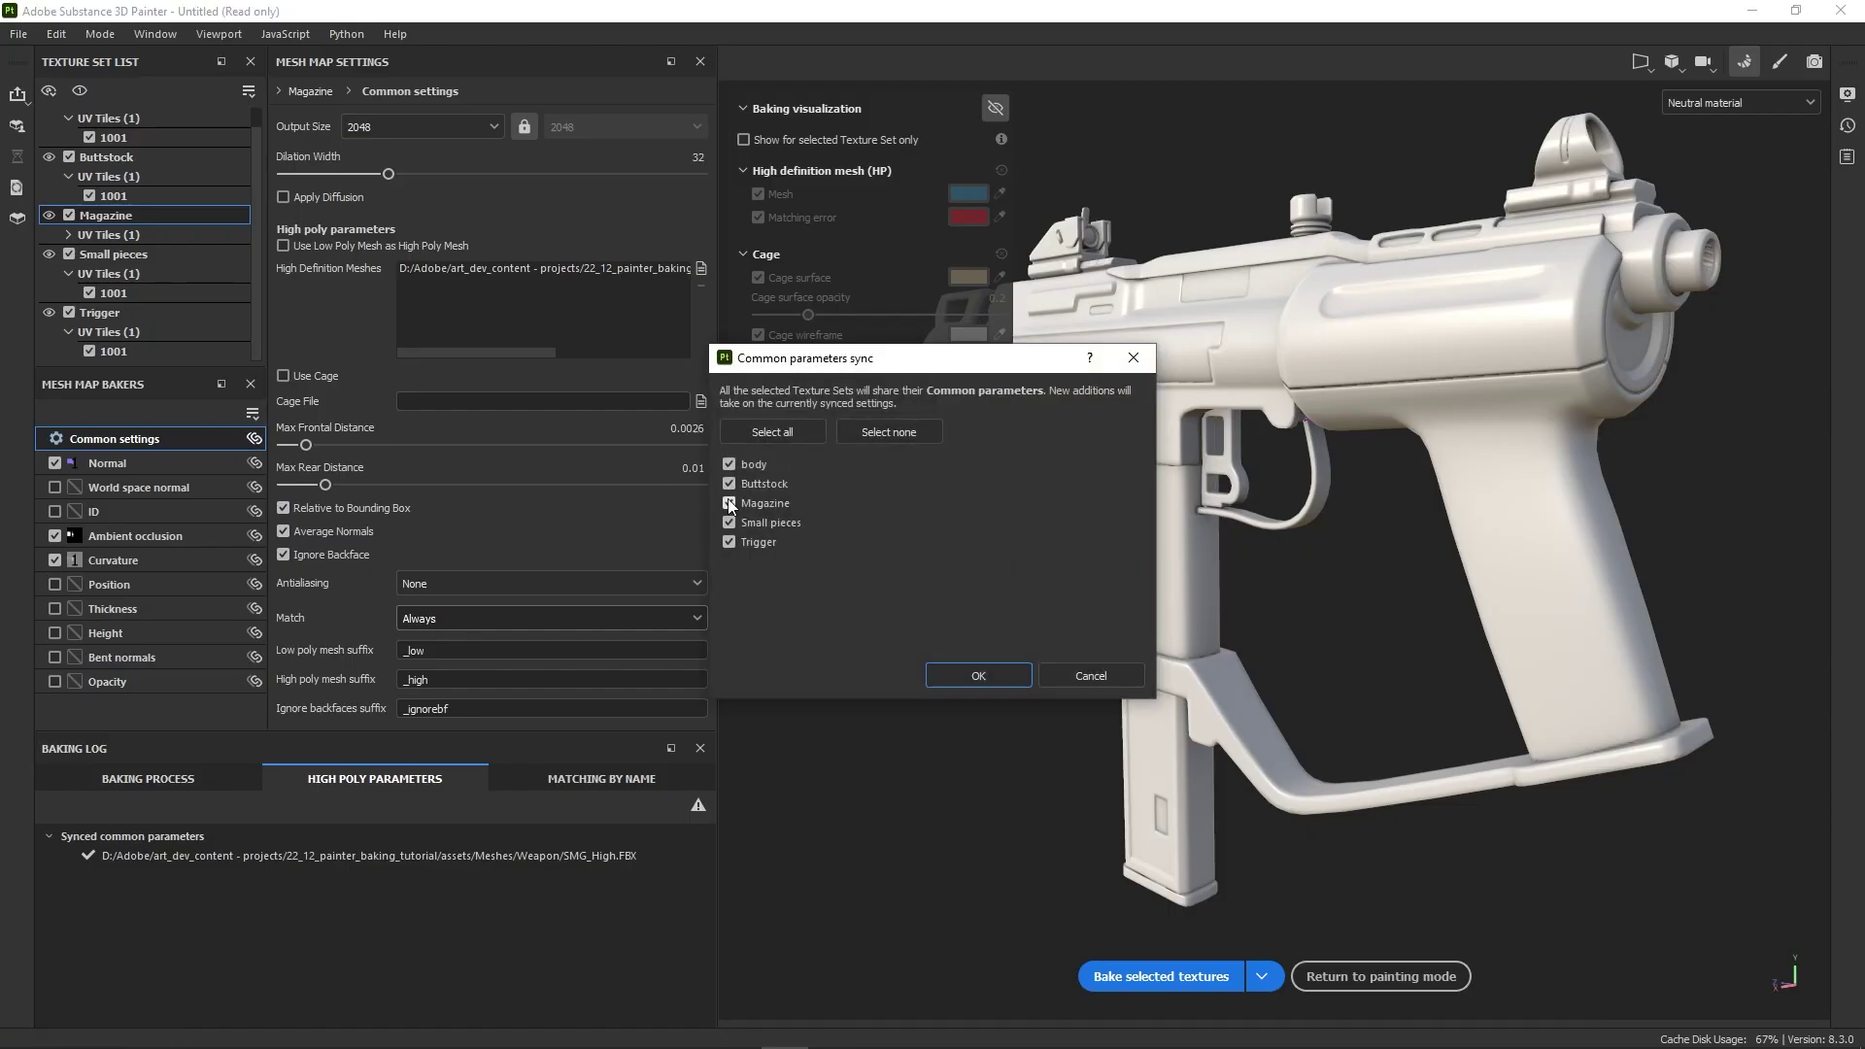
left_click(728, 502)
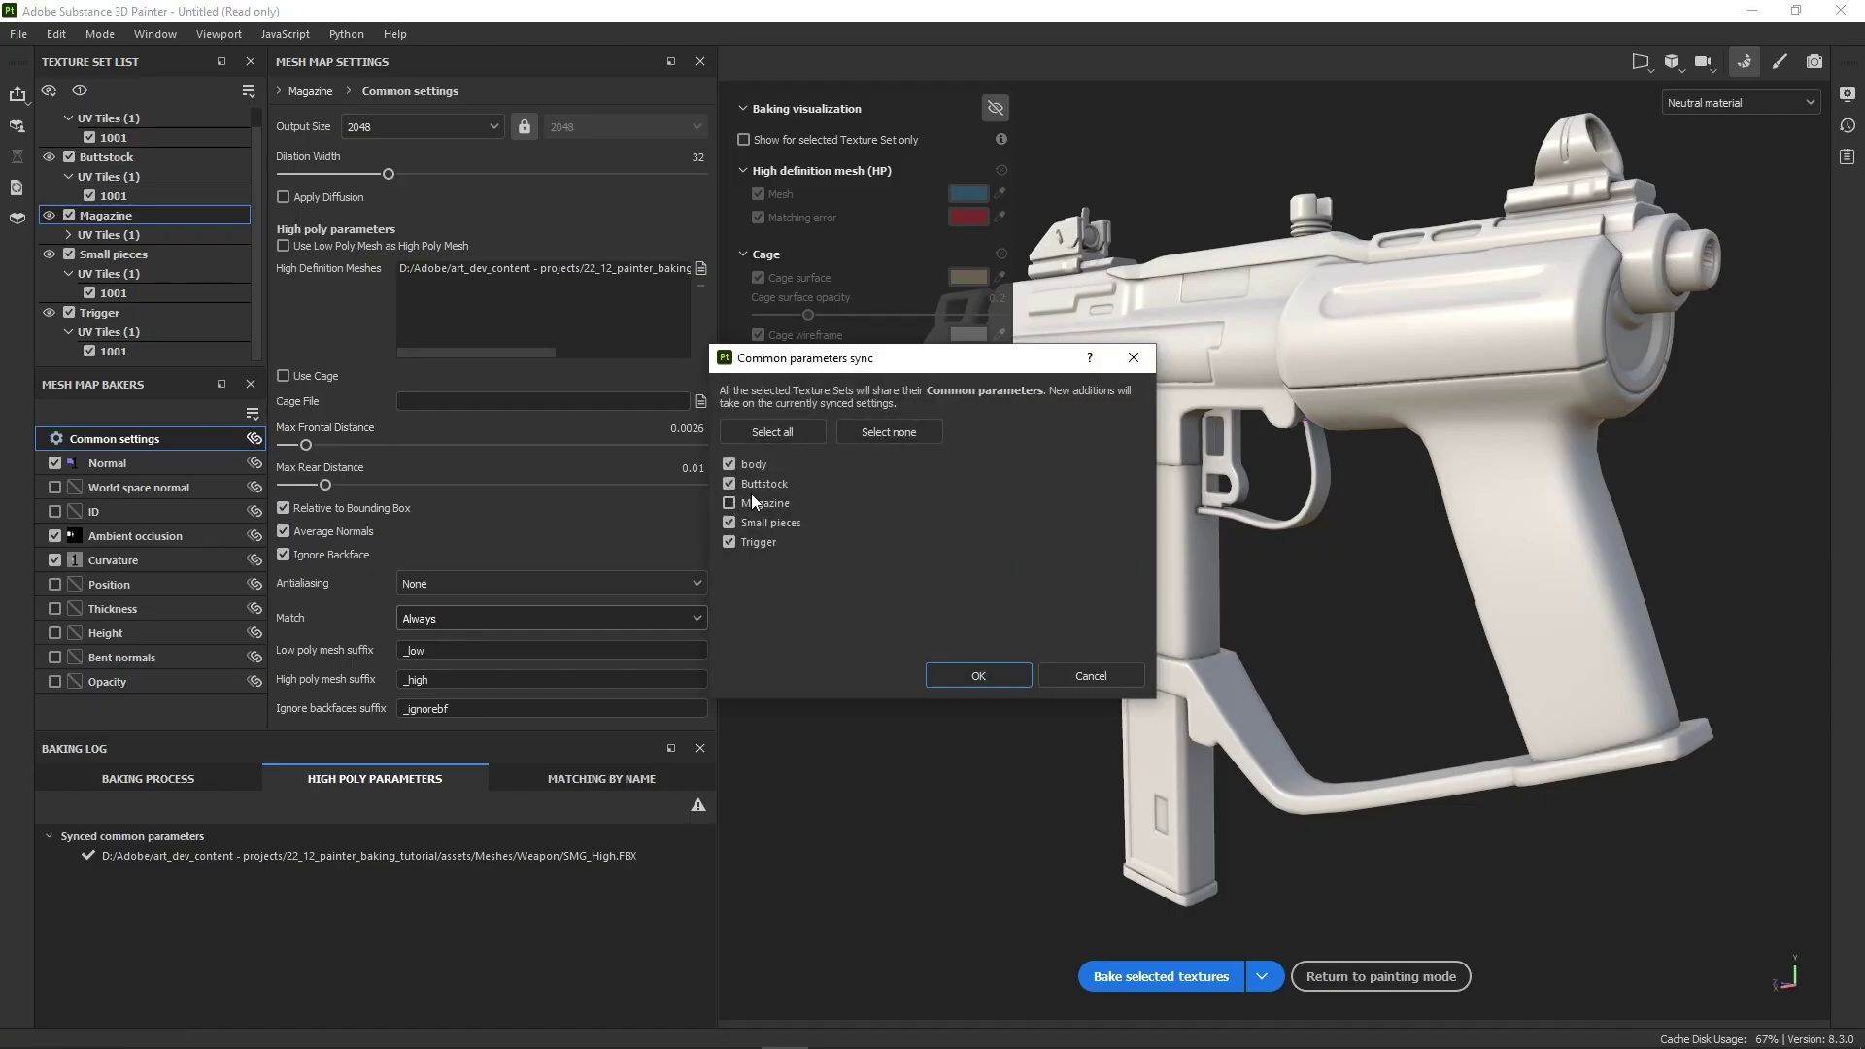
left_click(994, 685)
- Set Magazine's Match option to By Mesh Name and check the low and high poly name matching in the baking log
left_click(475, 622)
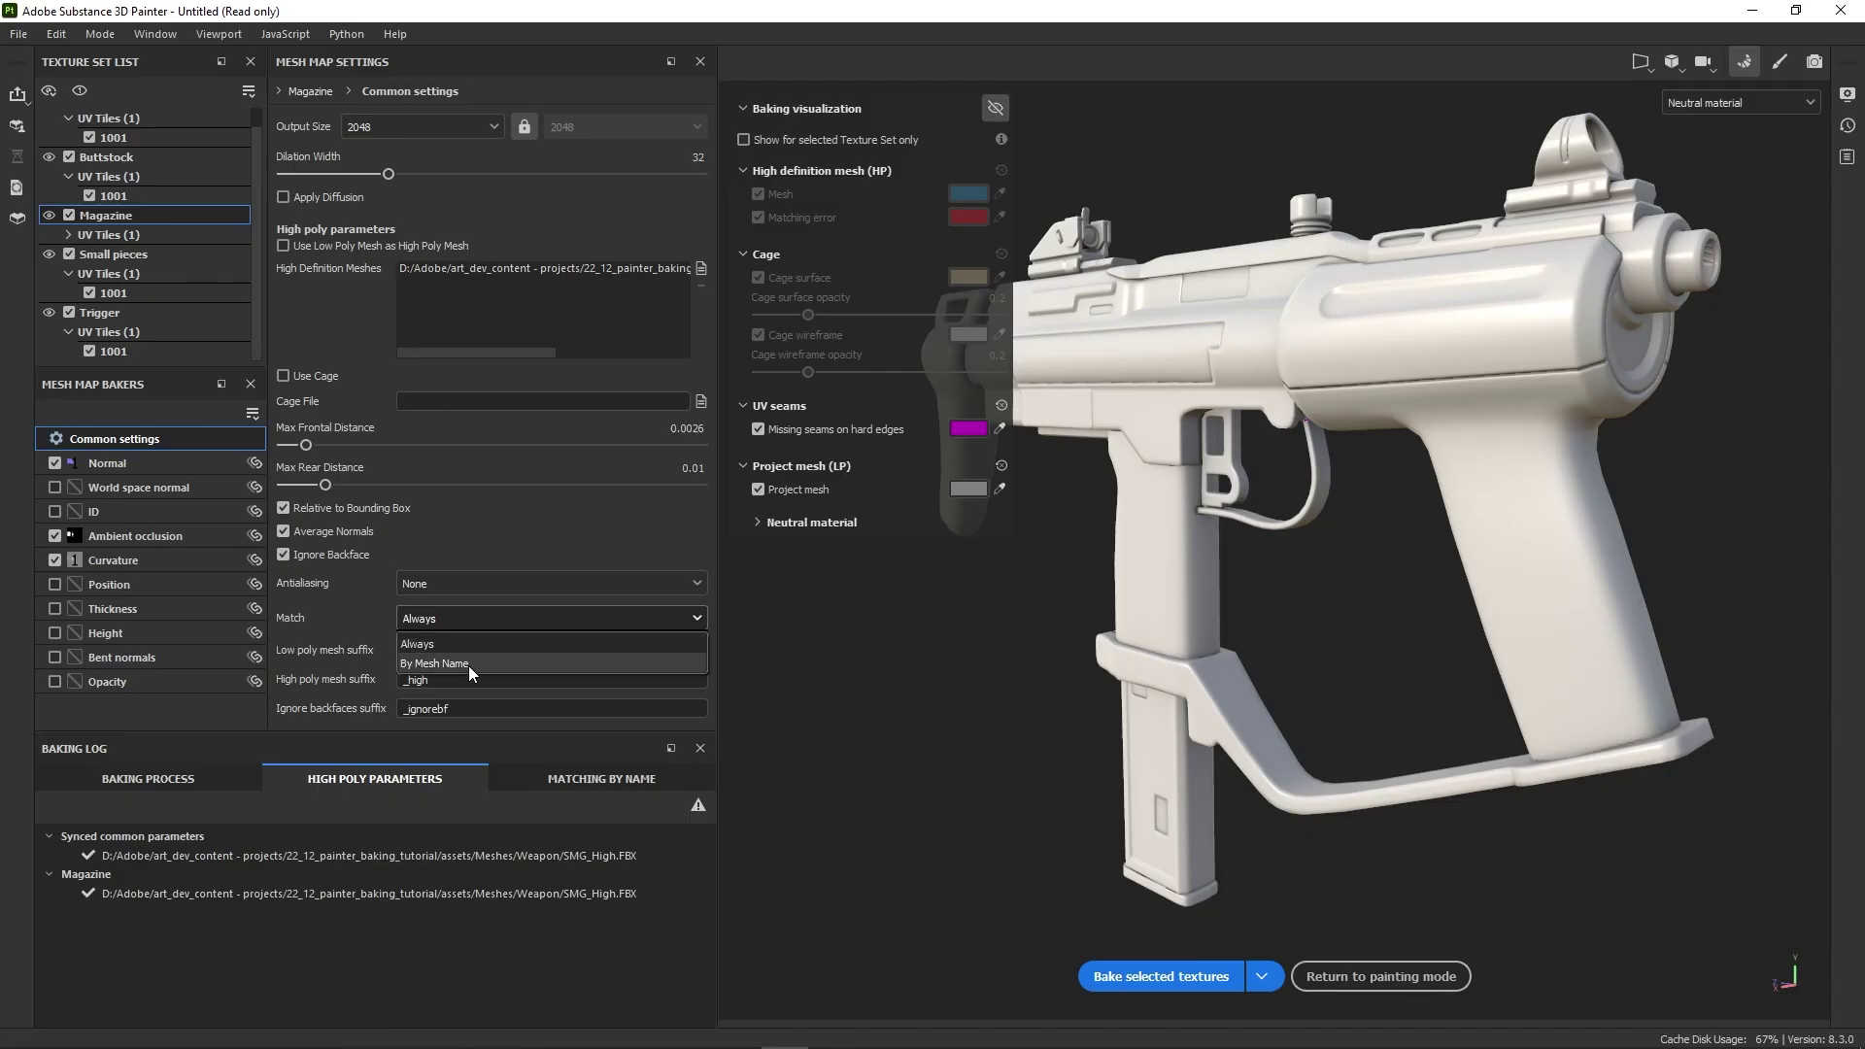
left_click(468, 664)
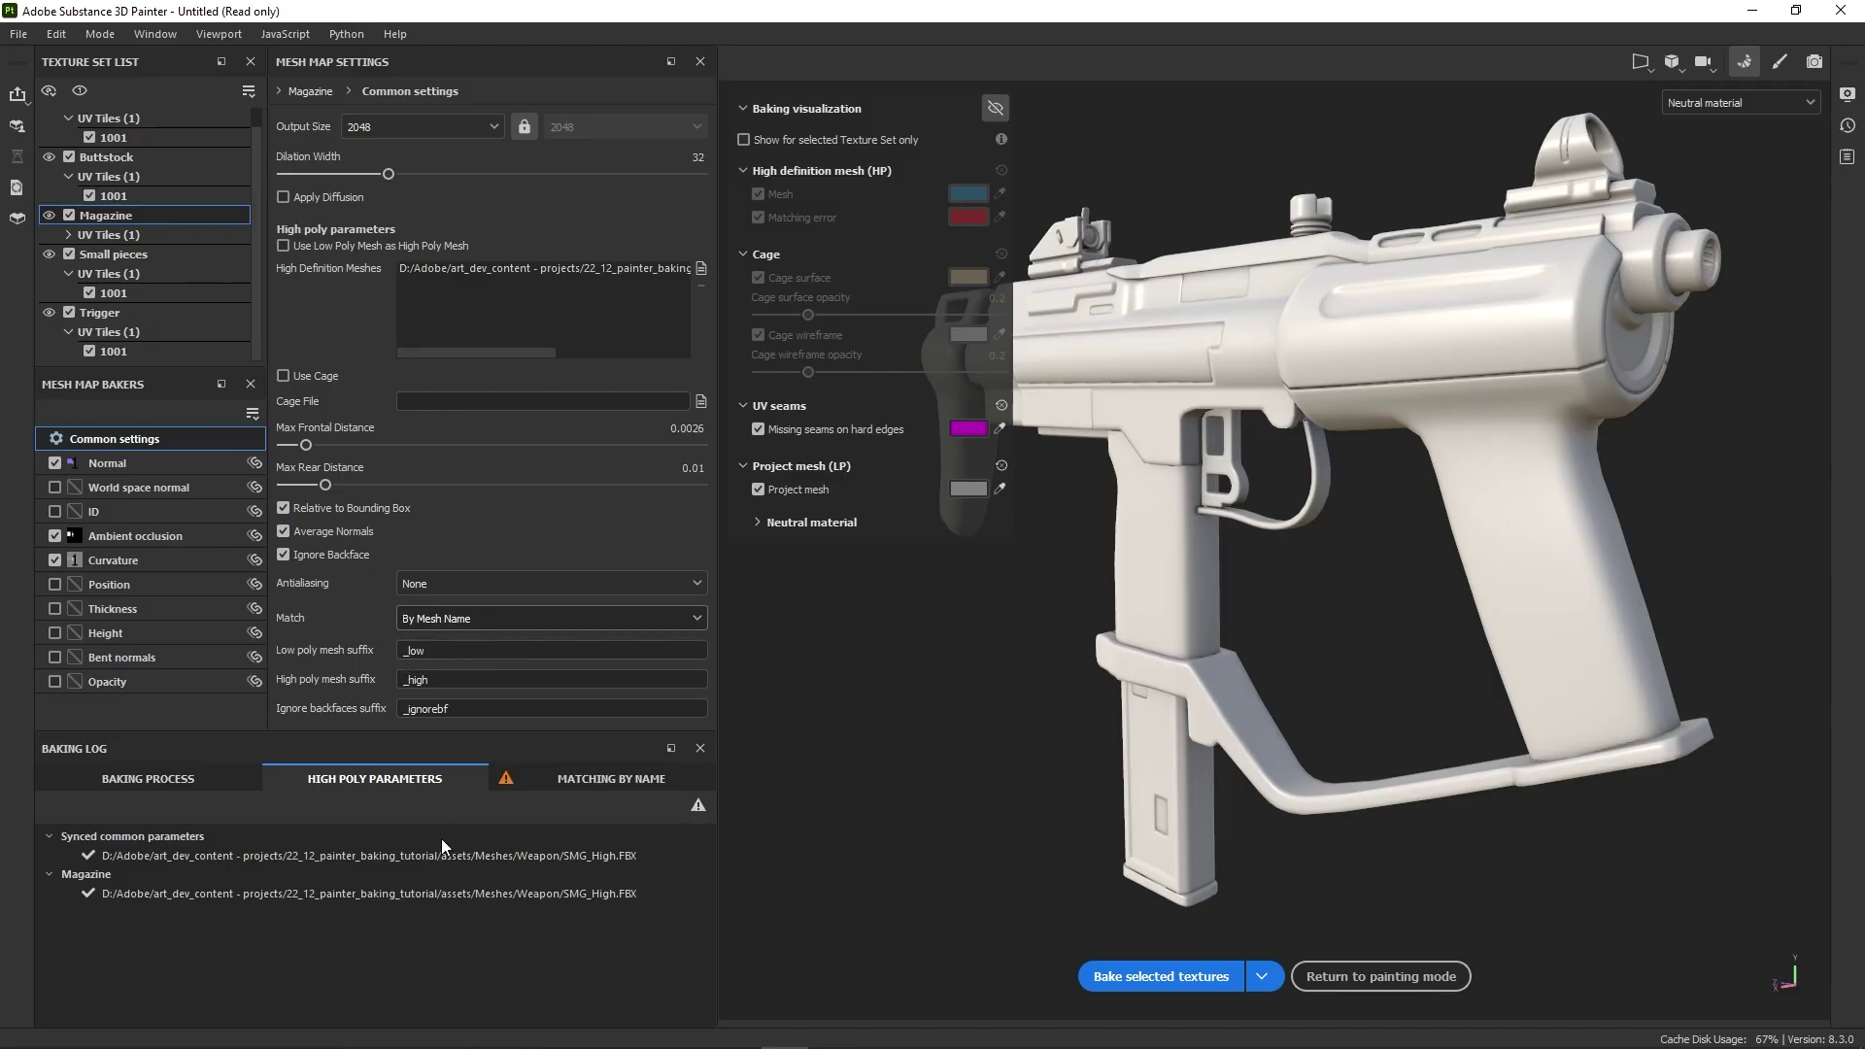
left_click(618, 779)
mouse_move(702, 841)
left_mouse_down()
mouse_move(703, 964)
mouse_move(702, 842)
left_mouse_up()
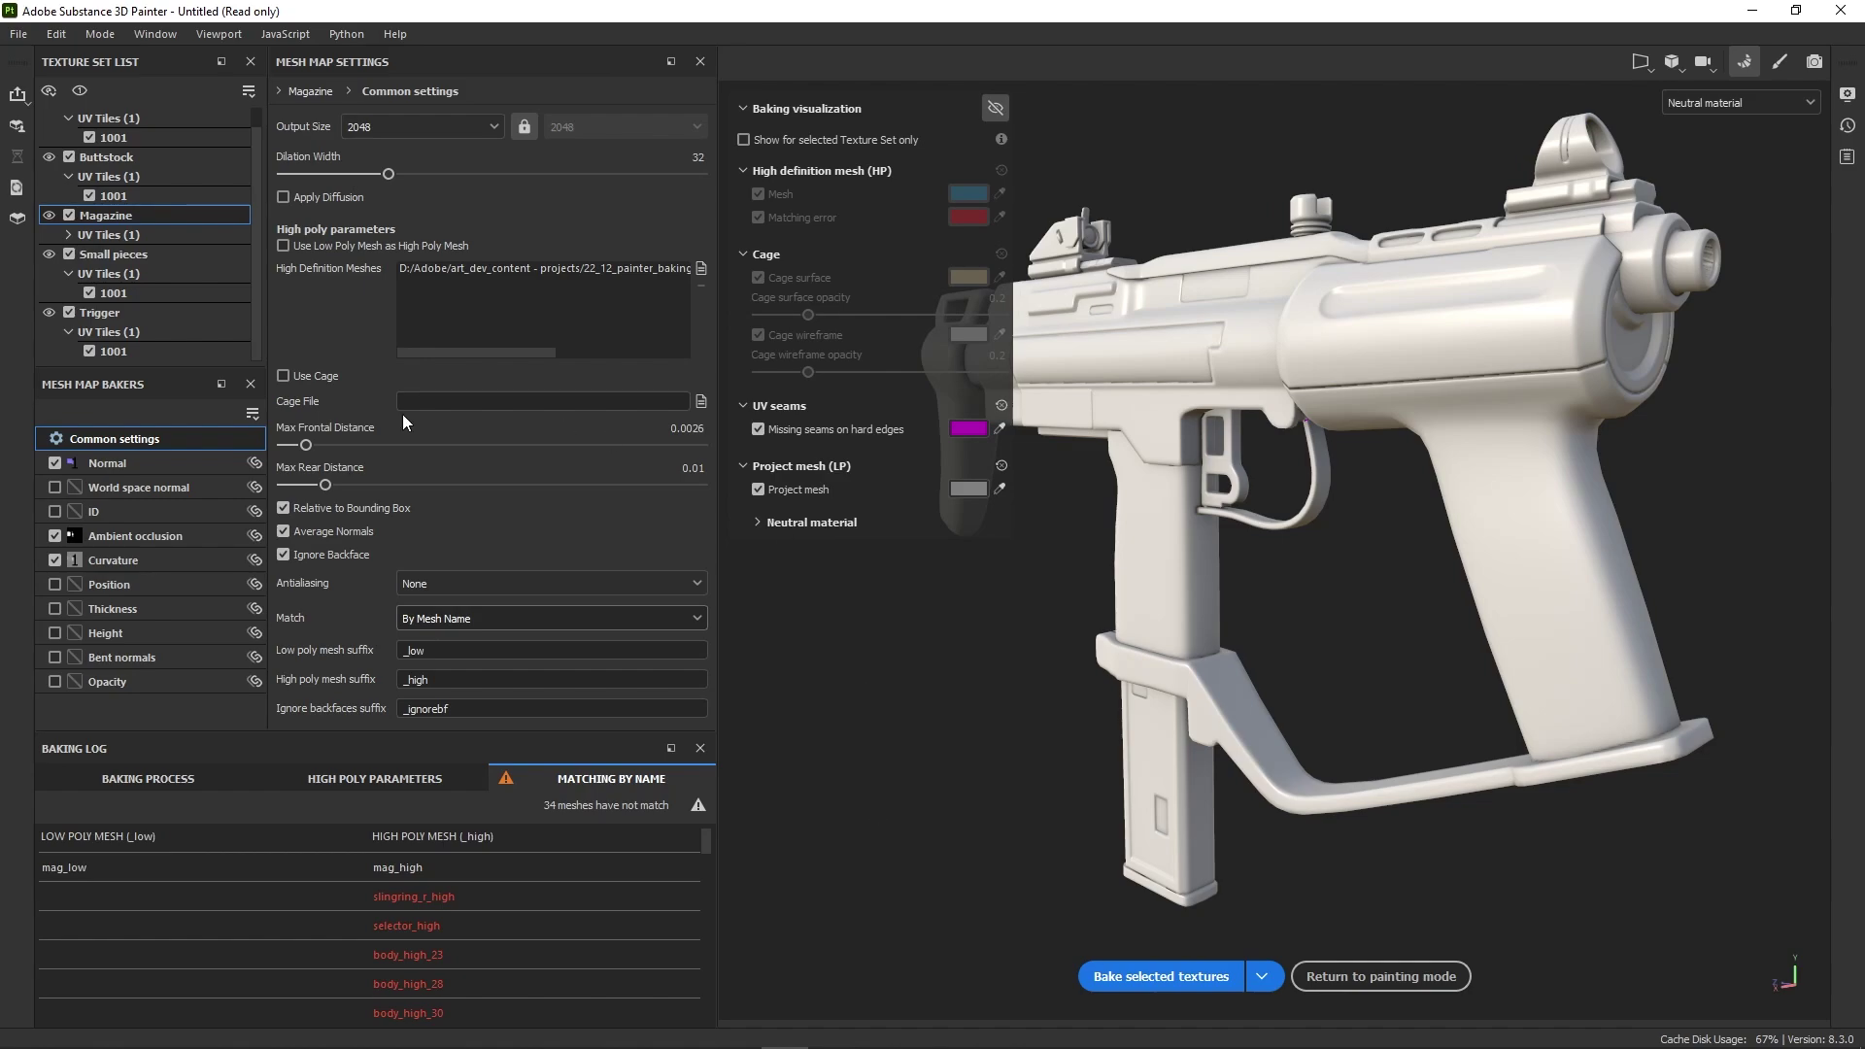
- Exclude Magazine from the synced ambient occlusion settings and set its Self Occlusion to Only Same Mesh Name
left_click(177, 532)
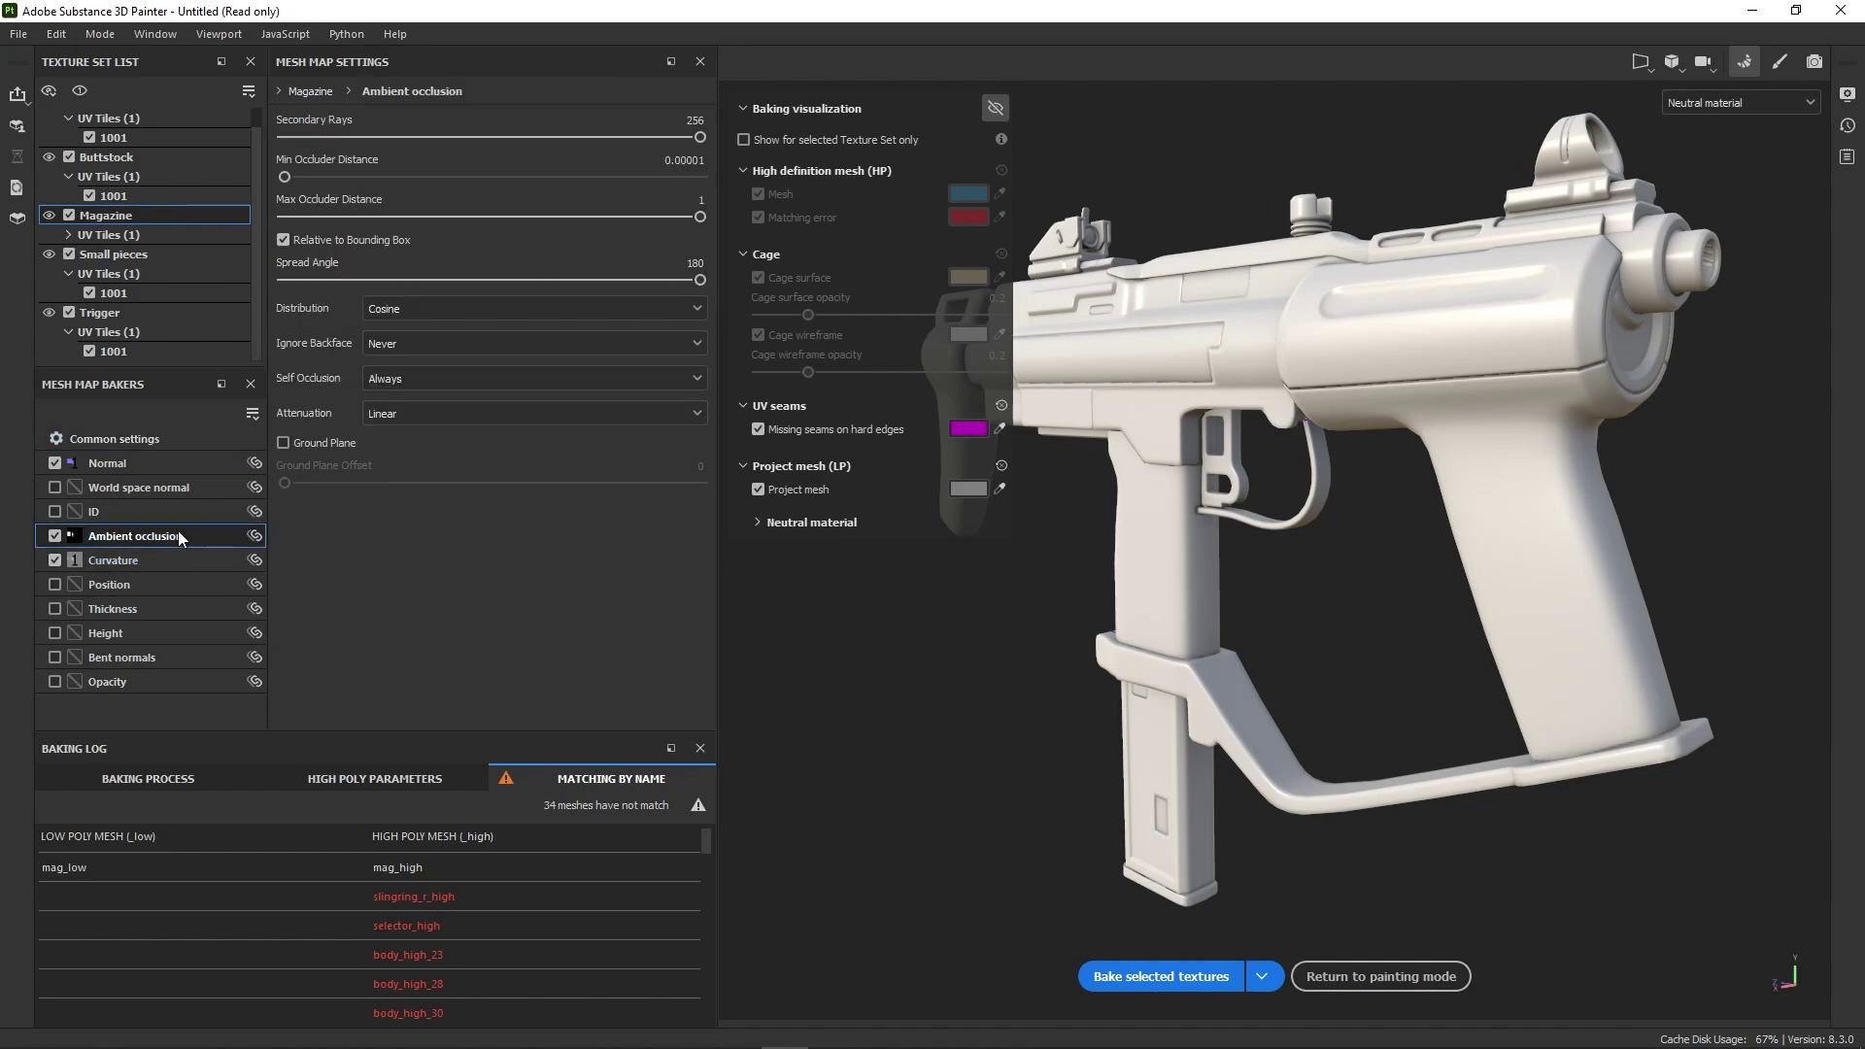
left_click(255, 535)
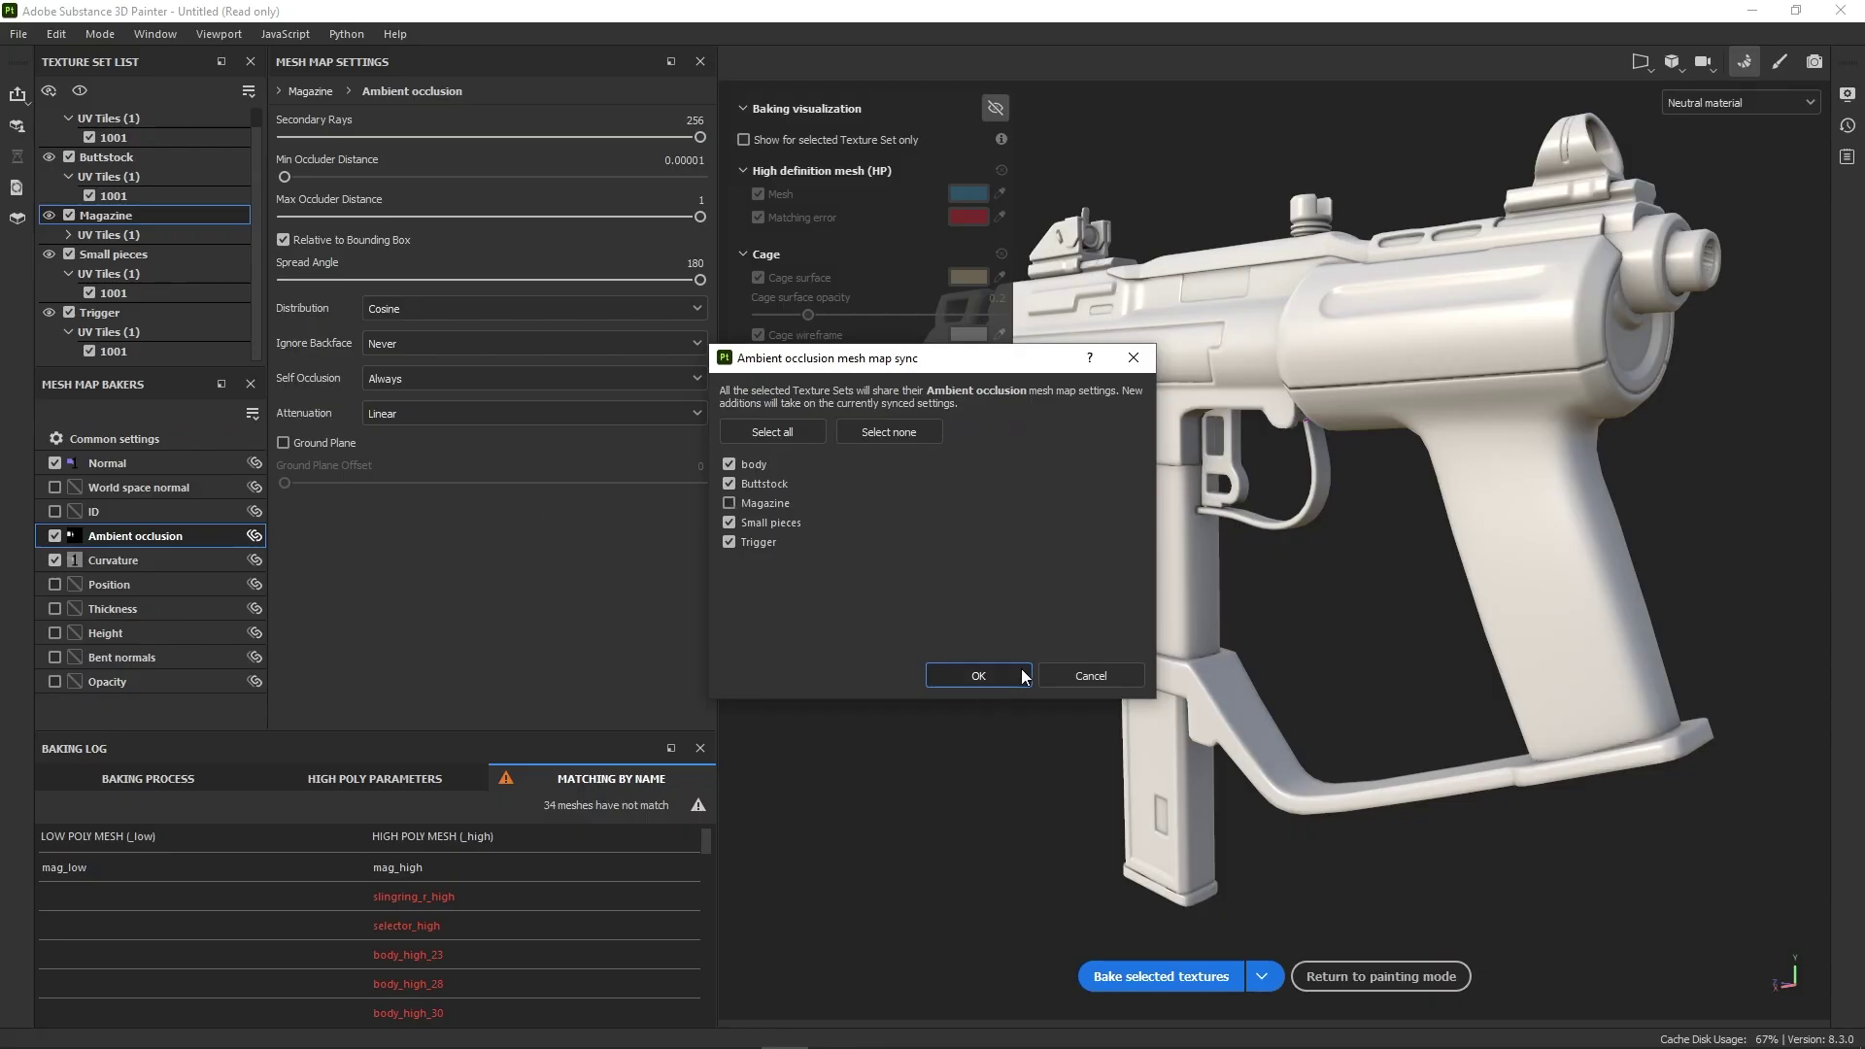
left_click(979, 675)
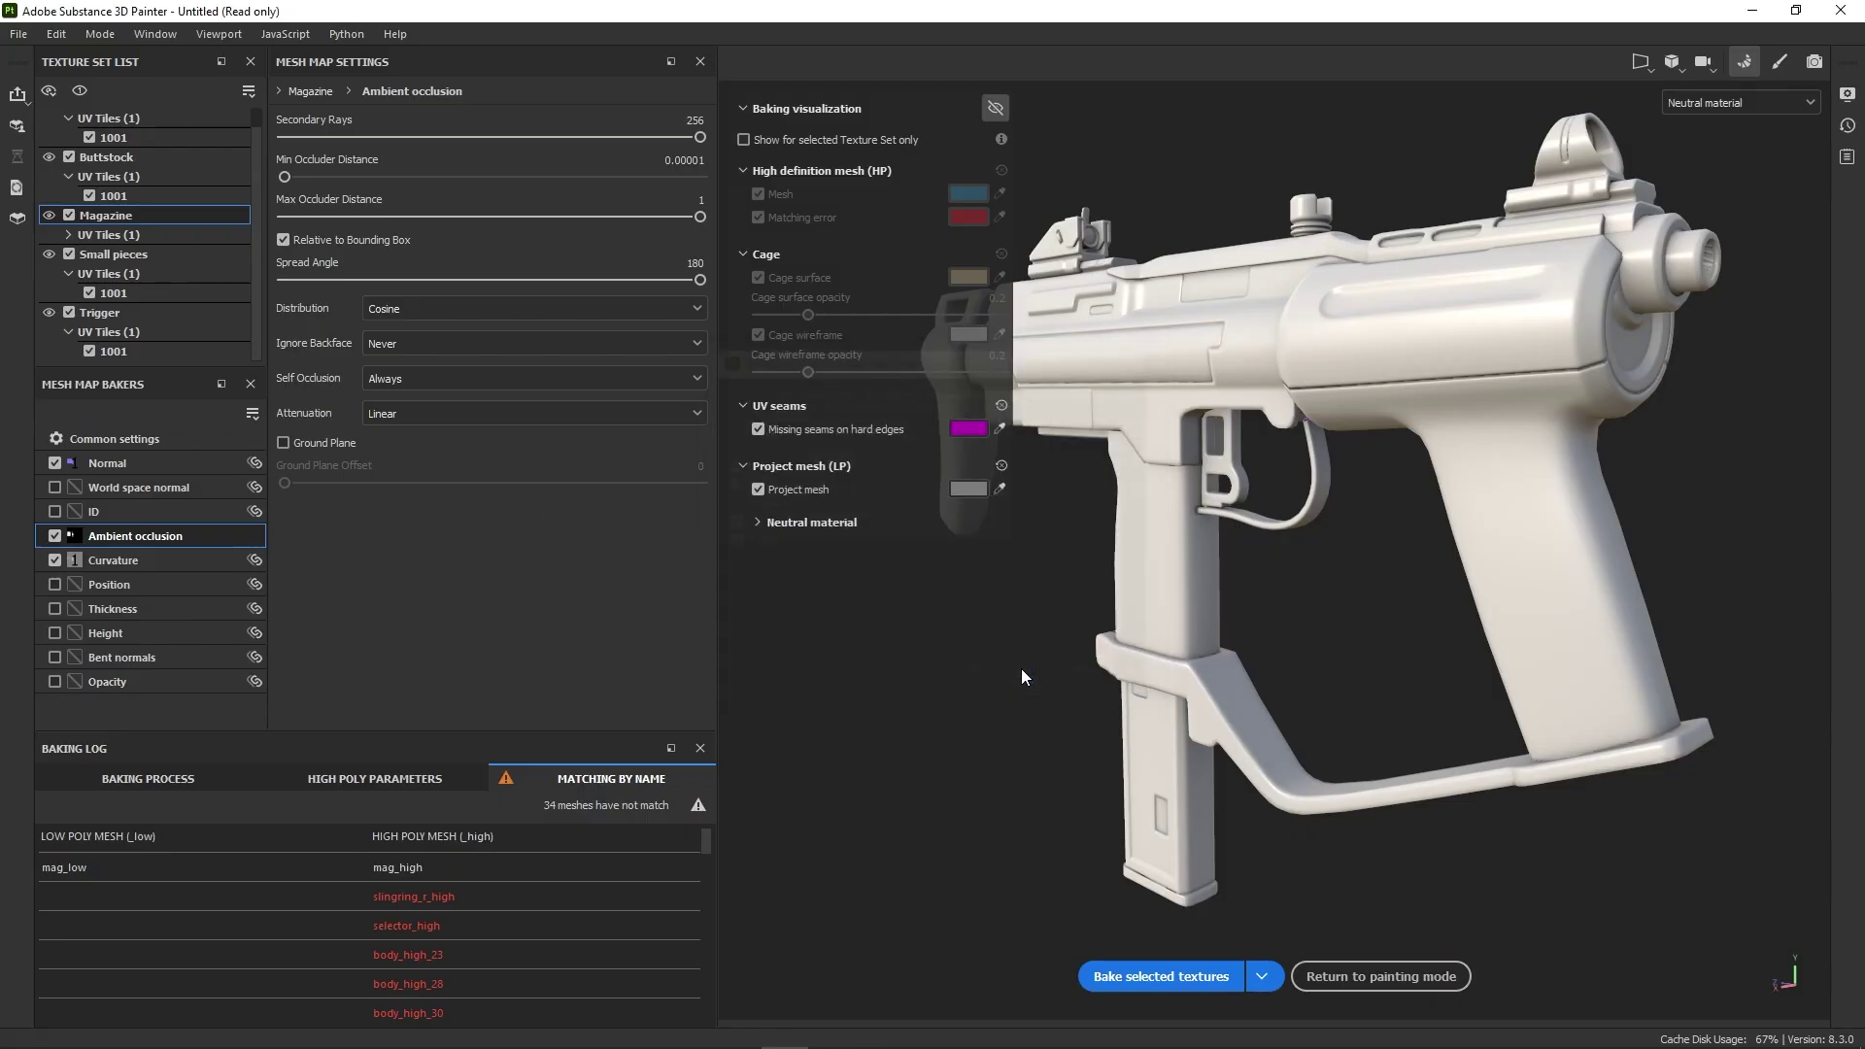
left_click(562, 378)
left_click(550, 424)
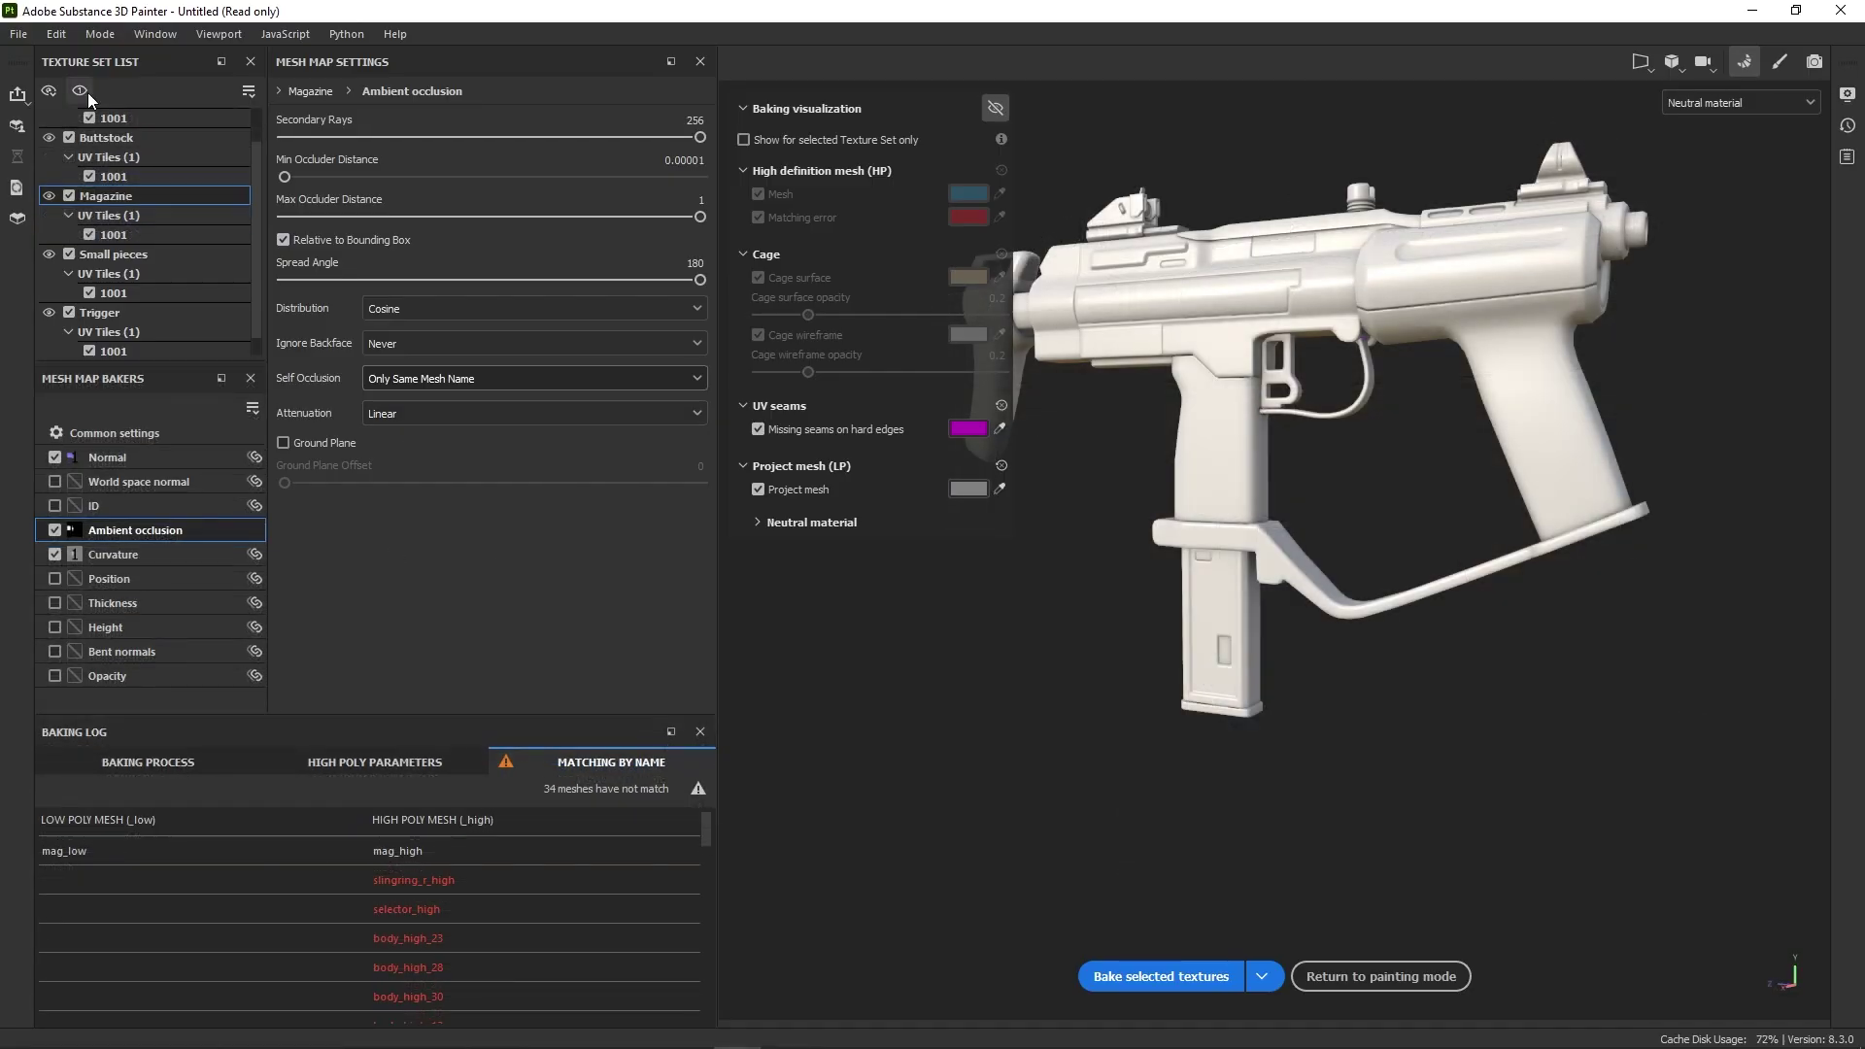
- Isolate the Magazine texture set in the viewport, bake it and inspect the baked magazine
left_click(87, 91)
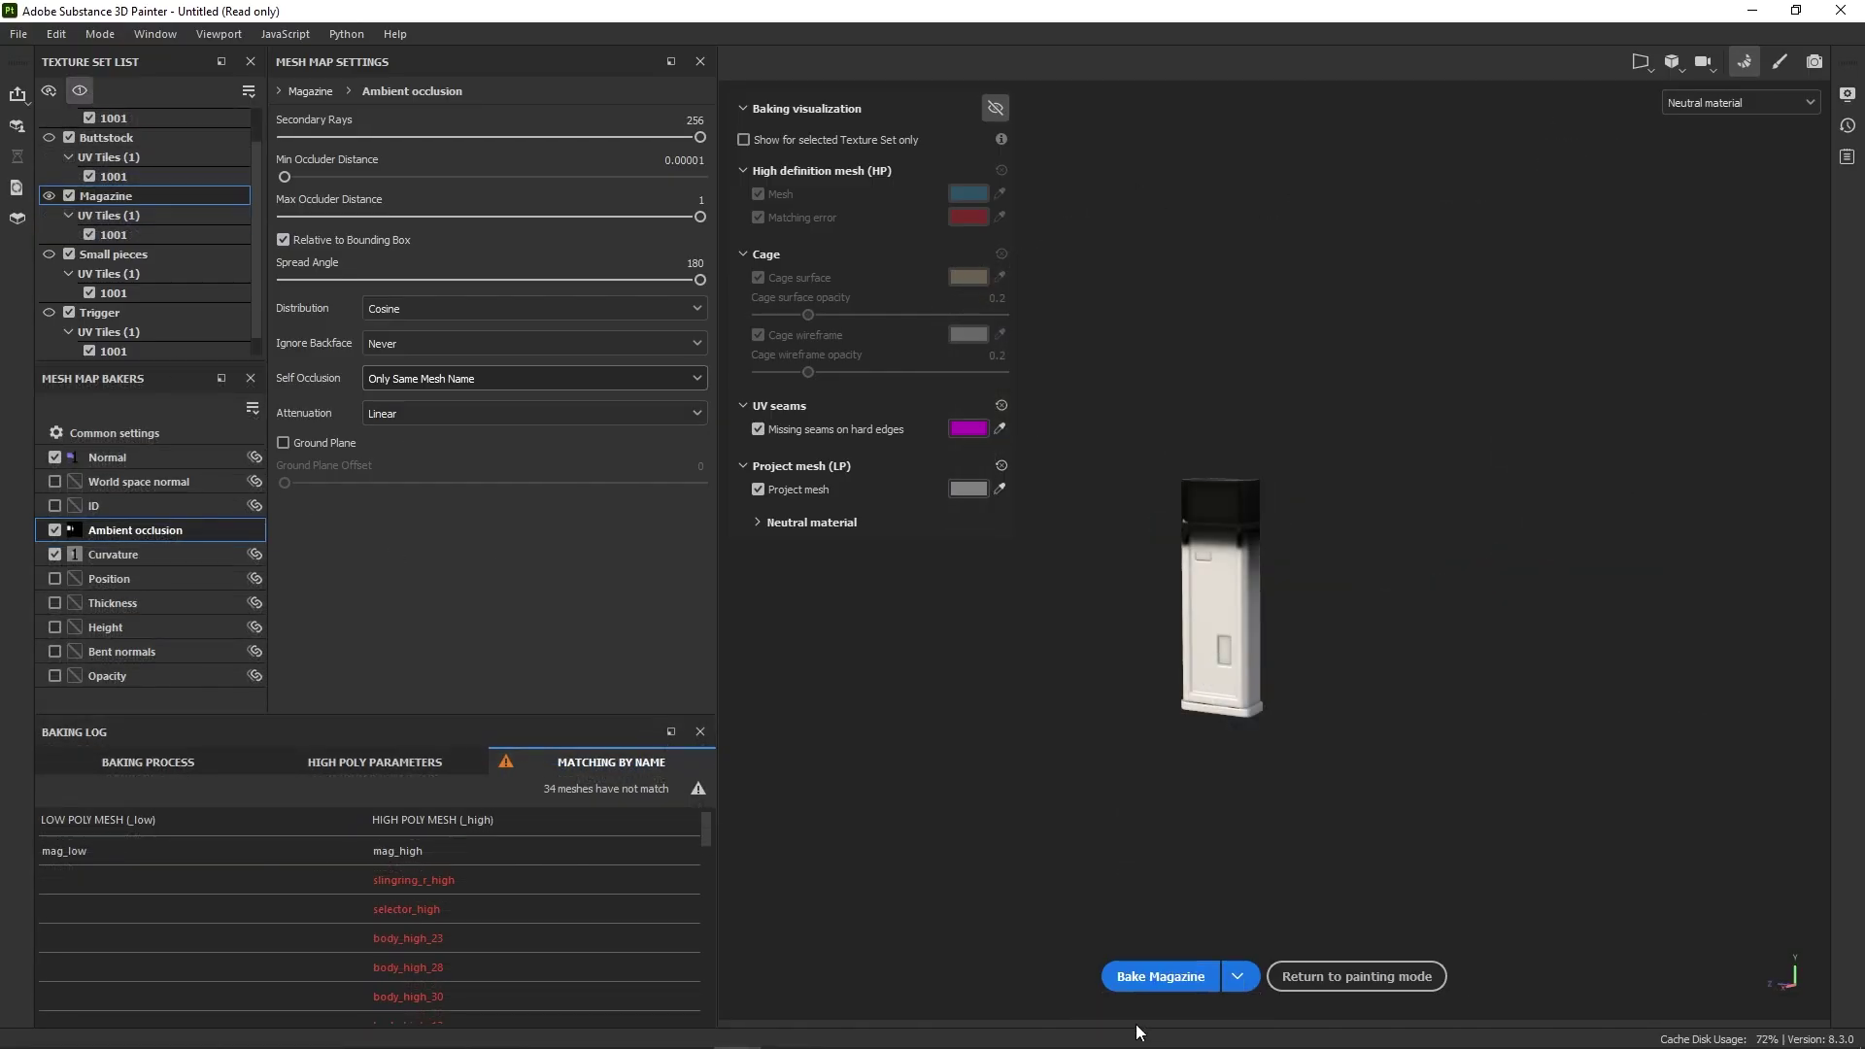
left_click(1188, 979)
left_click_drag(1393, 714, 1238, 667, "alt")
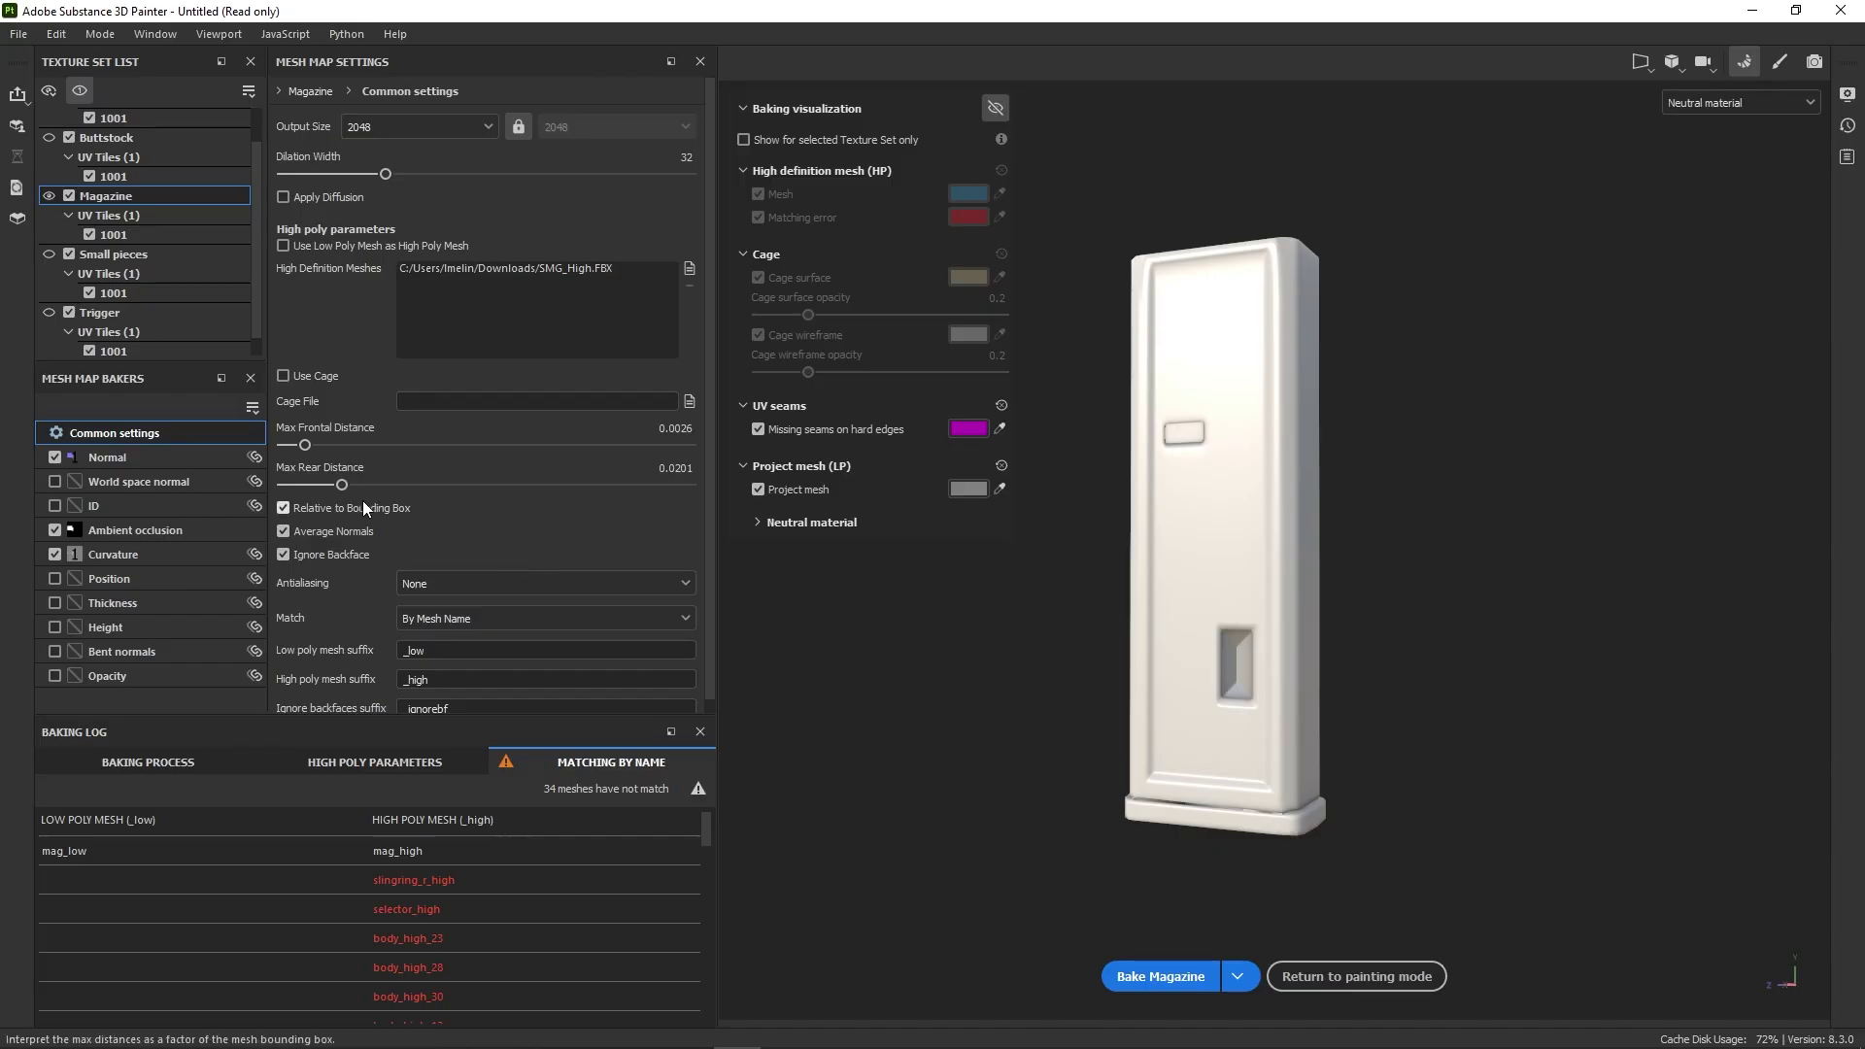
- Set Magazine's Max Rear Distance to 0.0544, rebake it and inspect the recessed details
left_click_drag(348, 486, 379, 484)
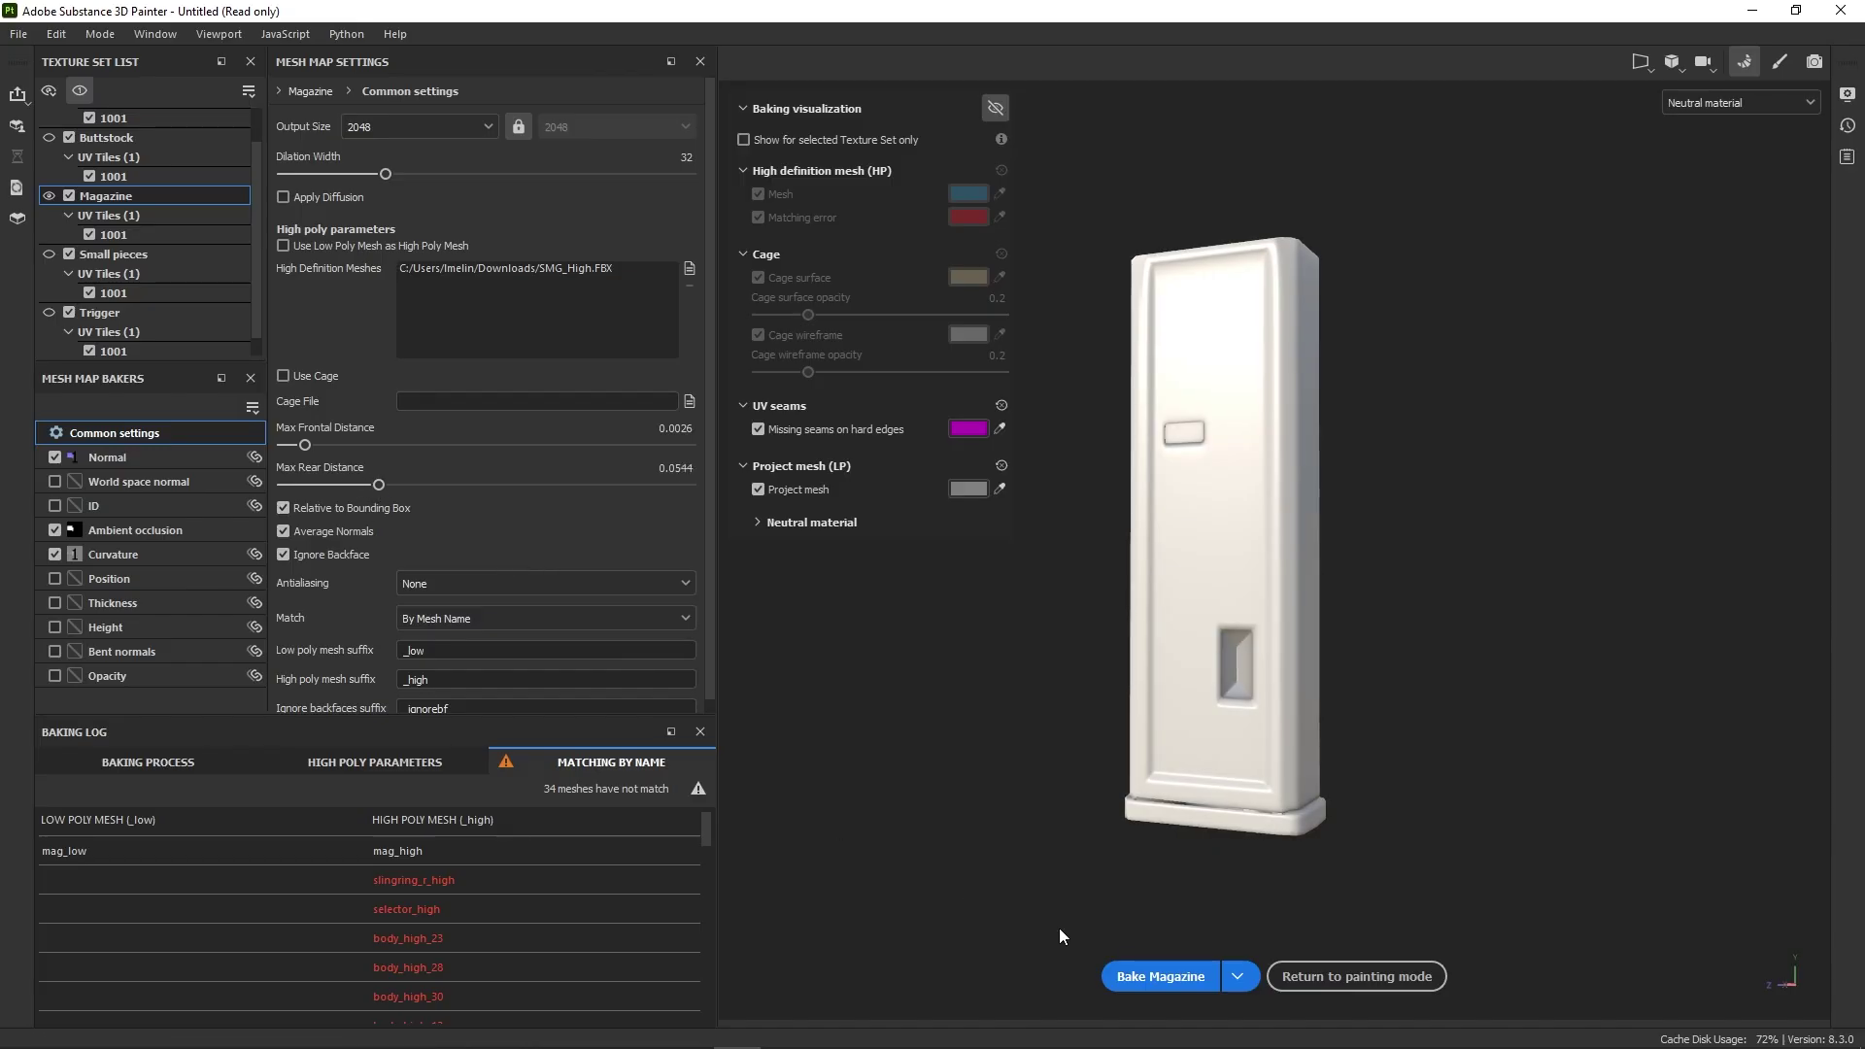
left_click(1124, 975)
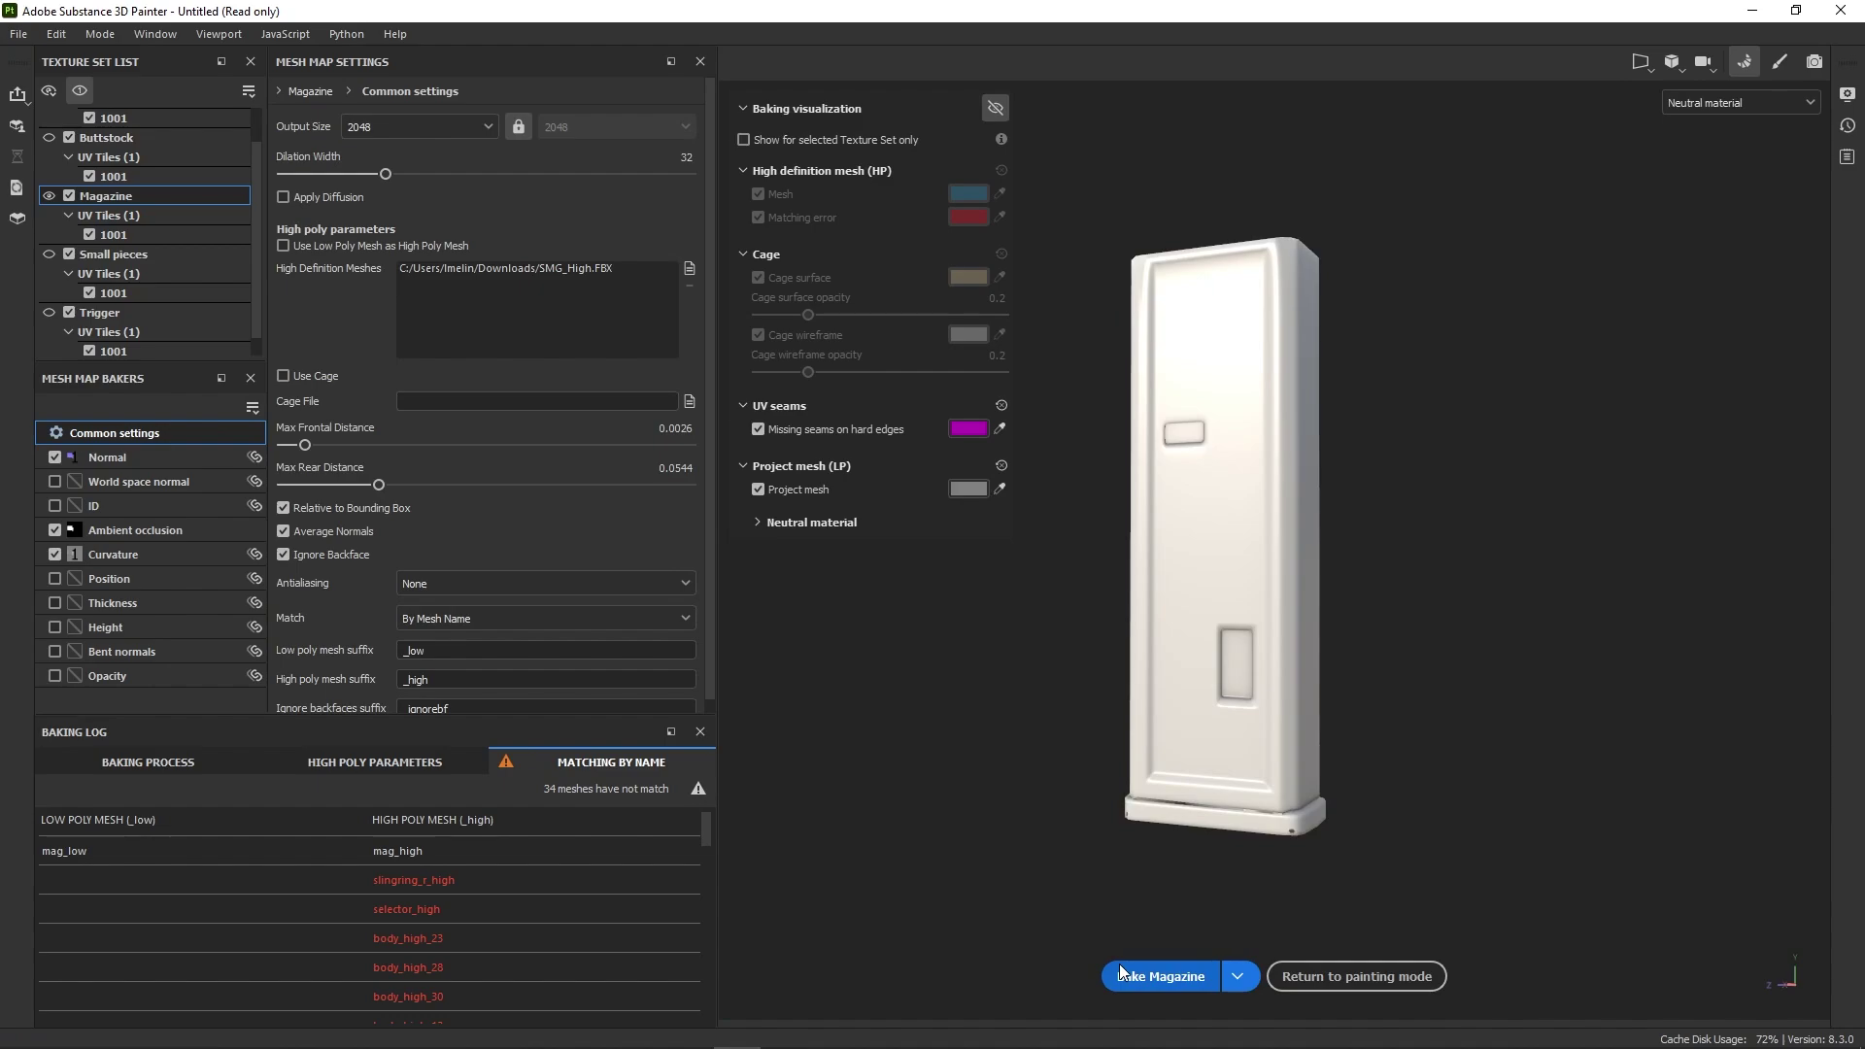
left_click_drag(1185, 777, 1397, 801, "alt")
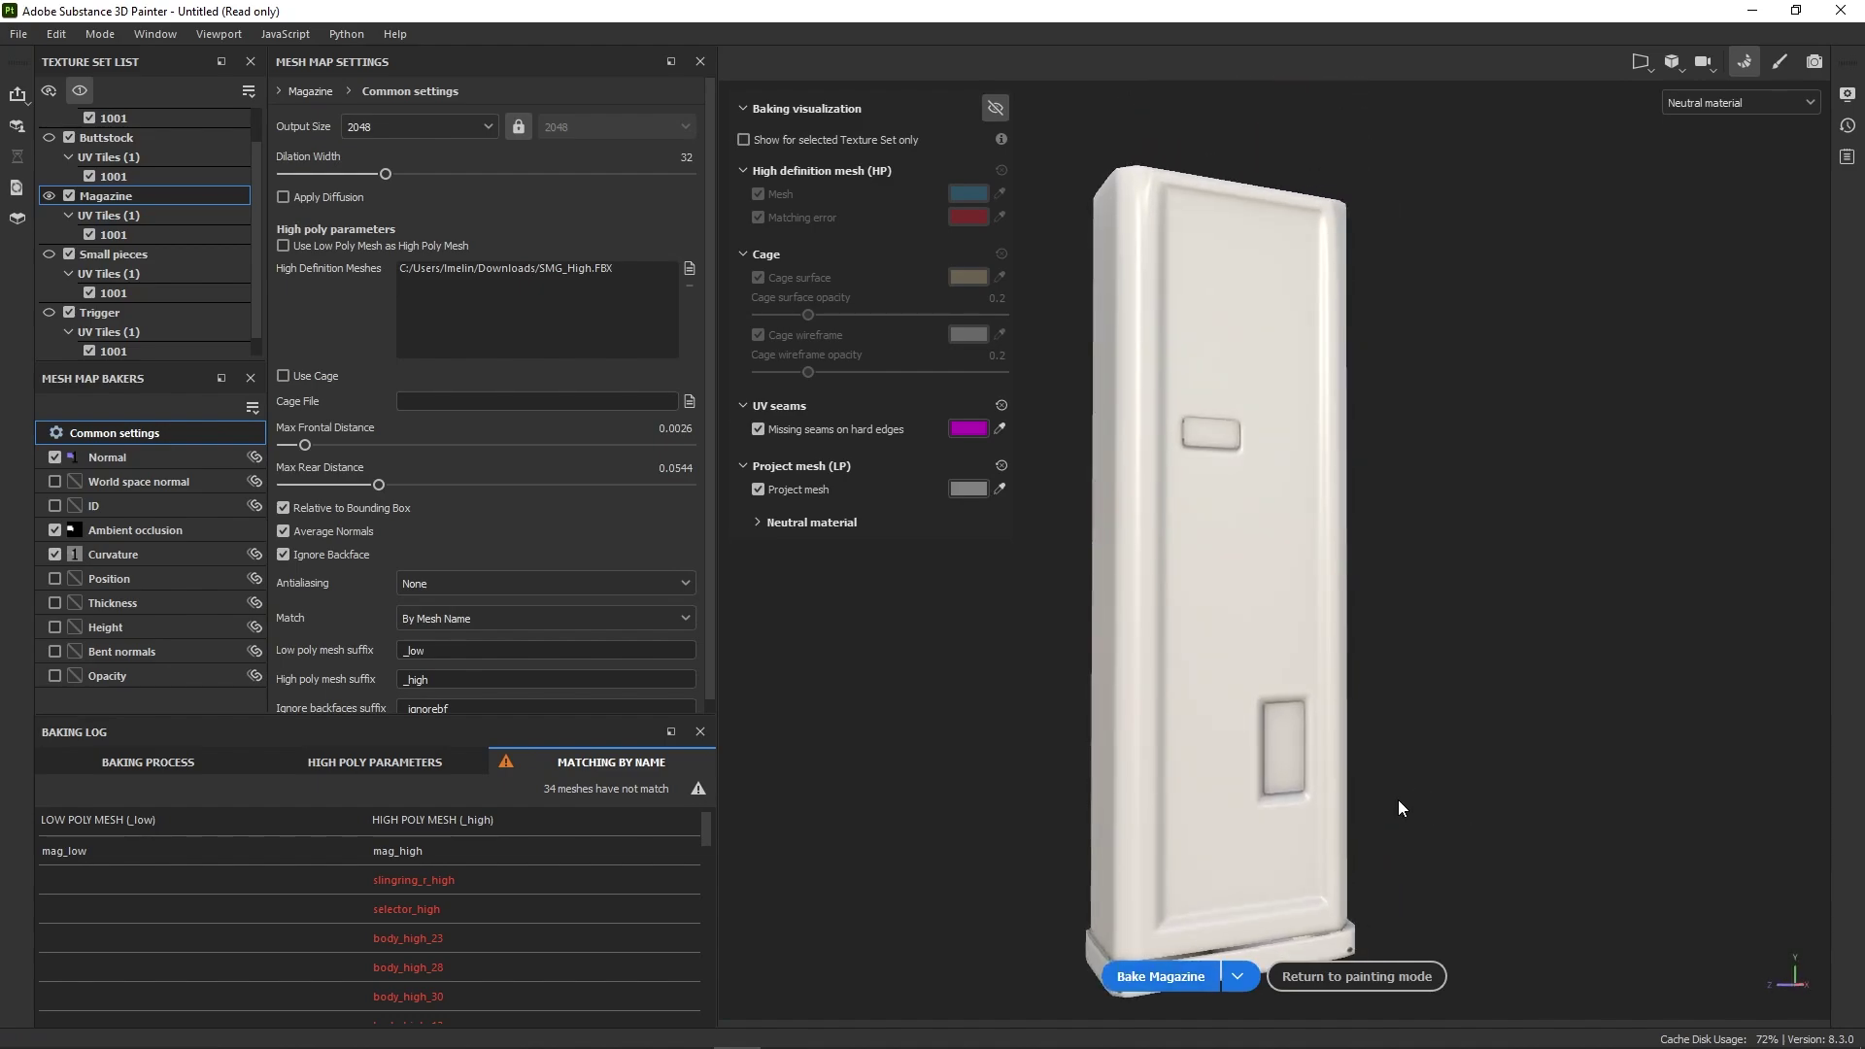
left_click_drag(1185, 408, 1151, 374, "alt")
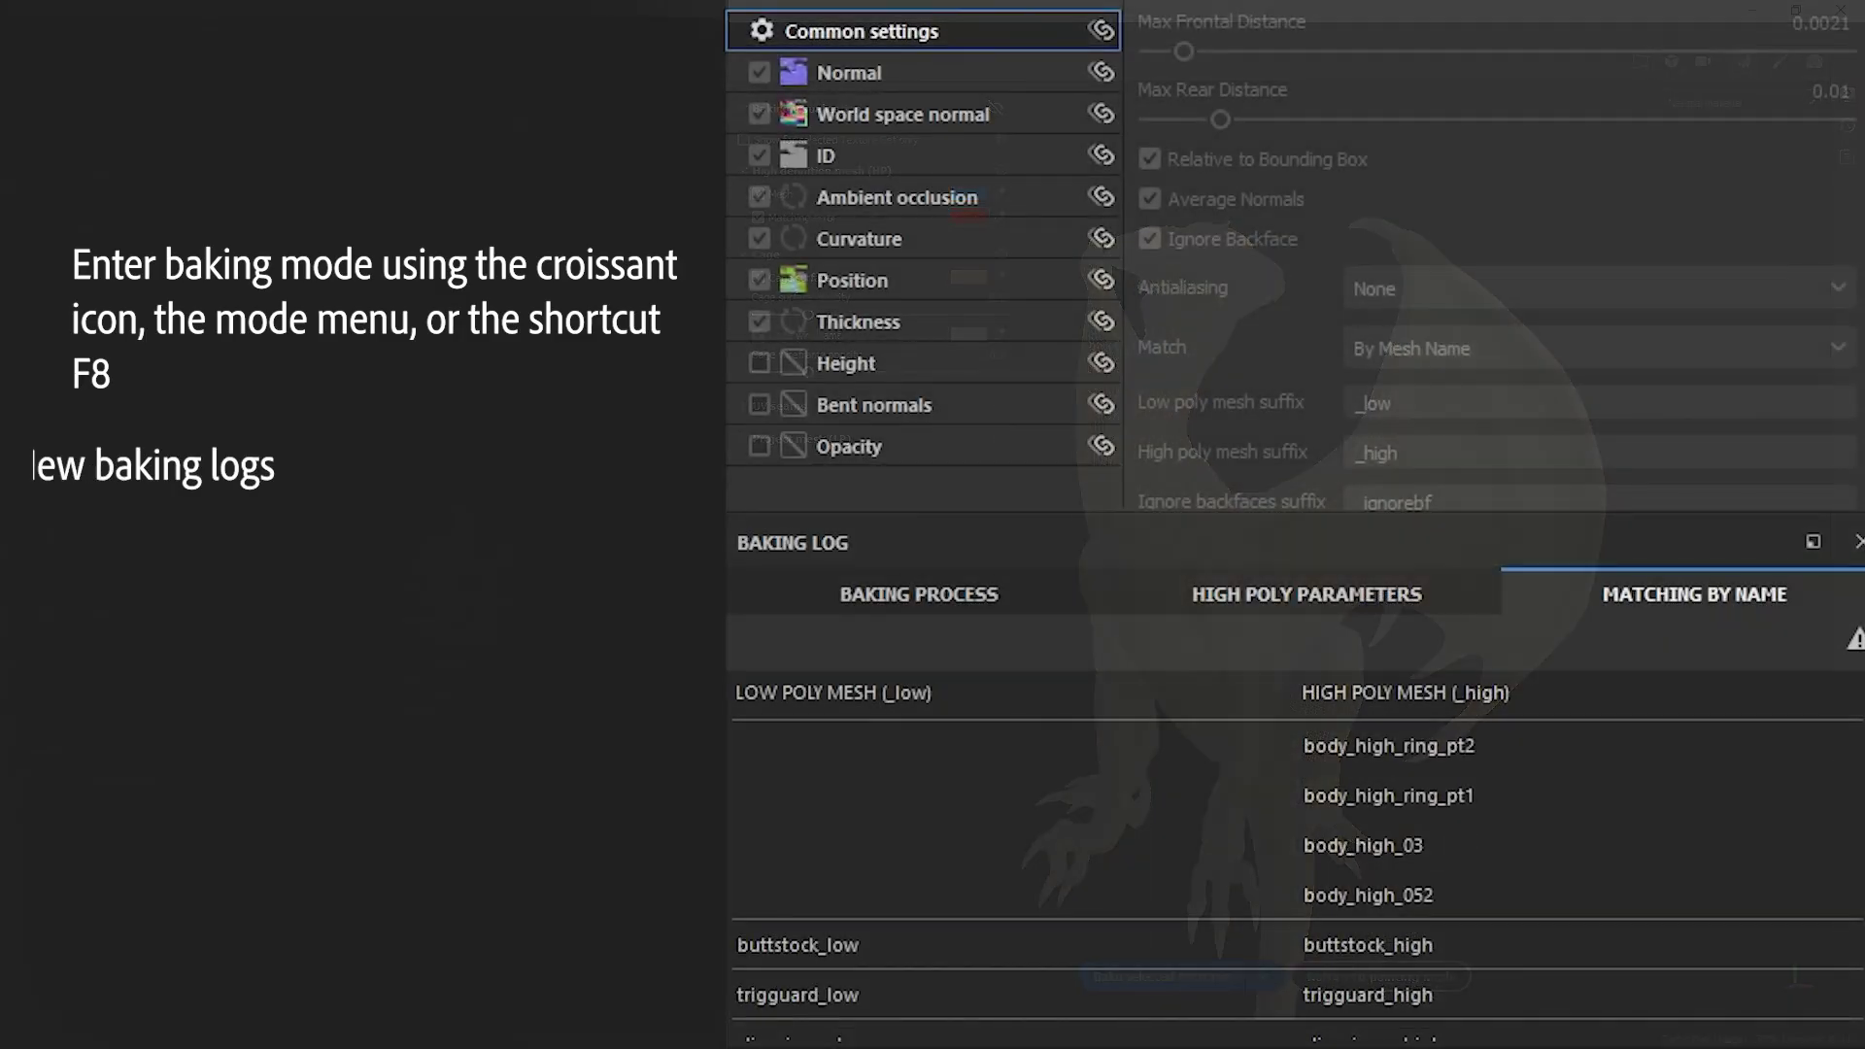
scroll(1292, 855, "down", 3)
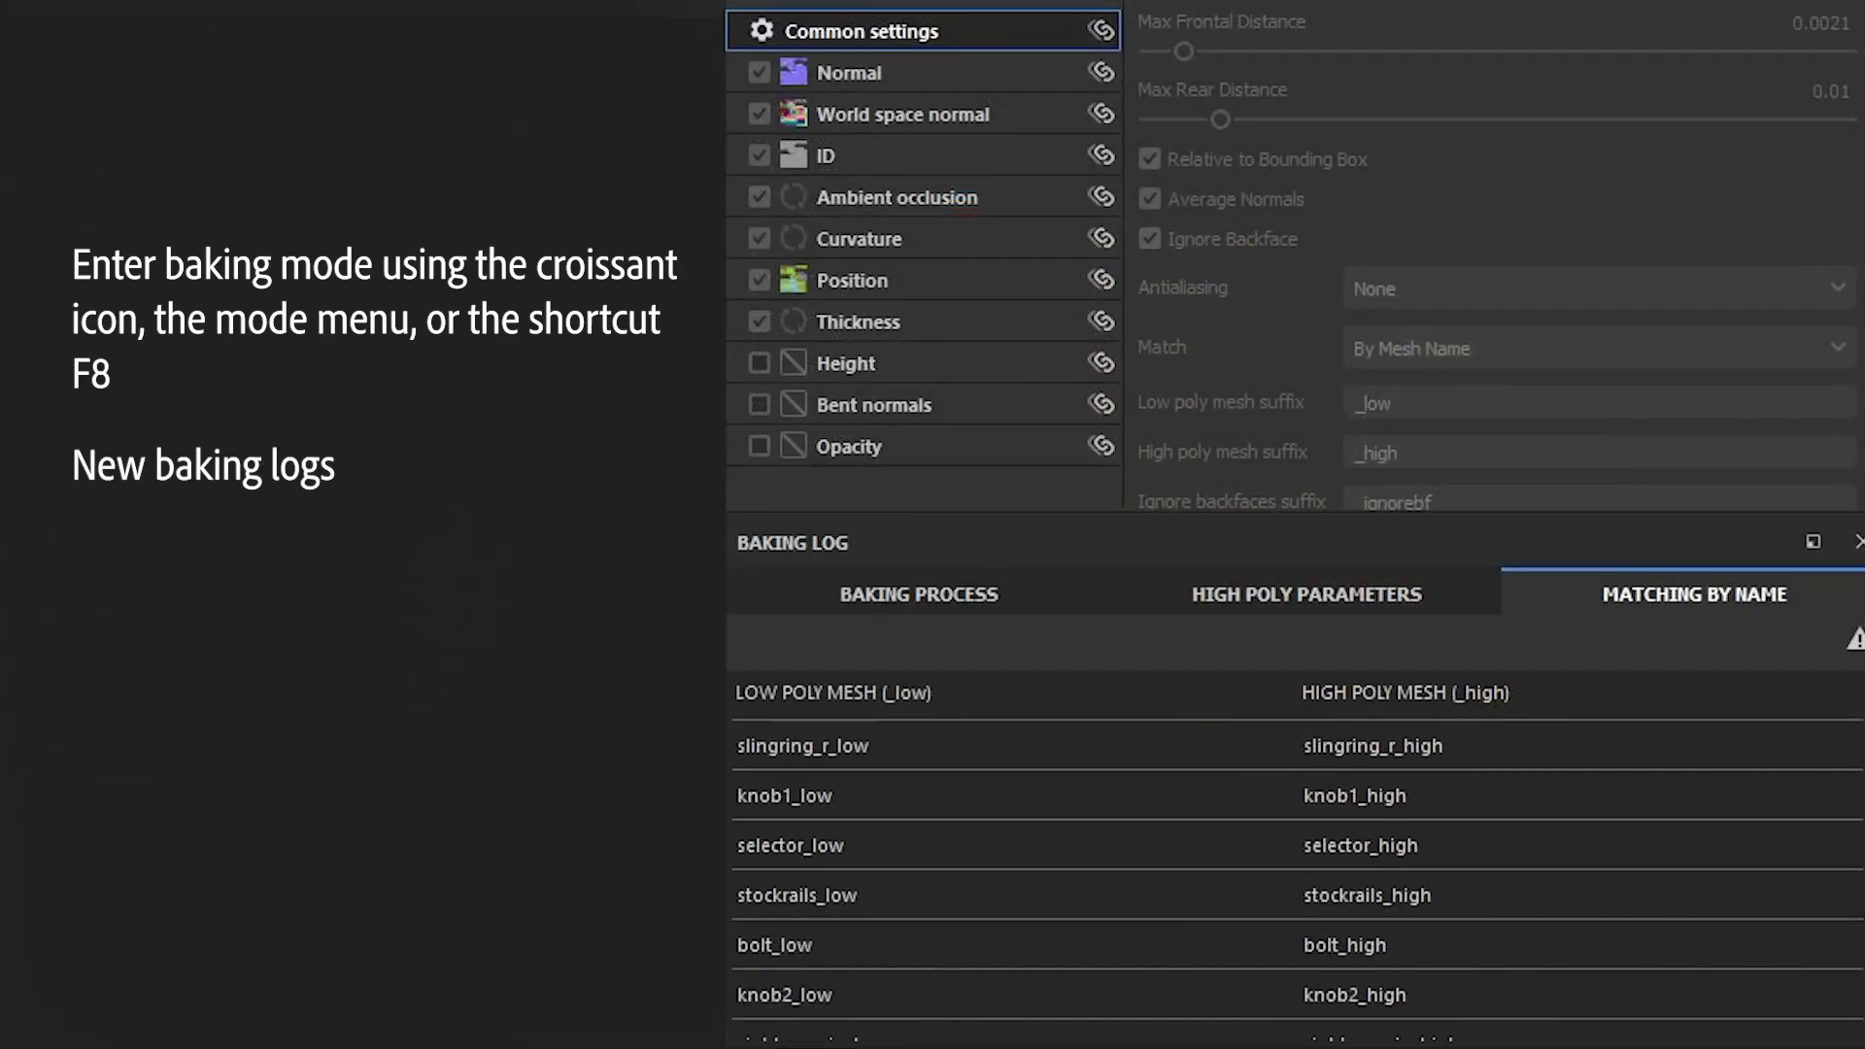
scroll(1292, 874, "down", 4)
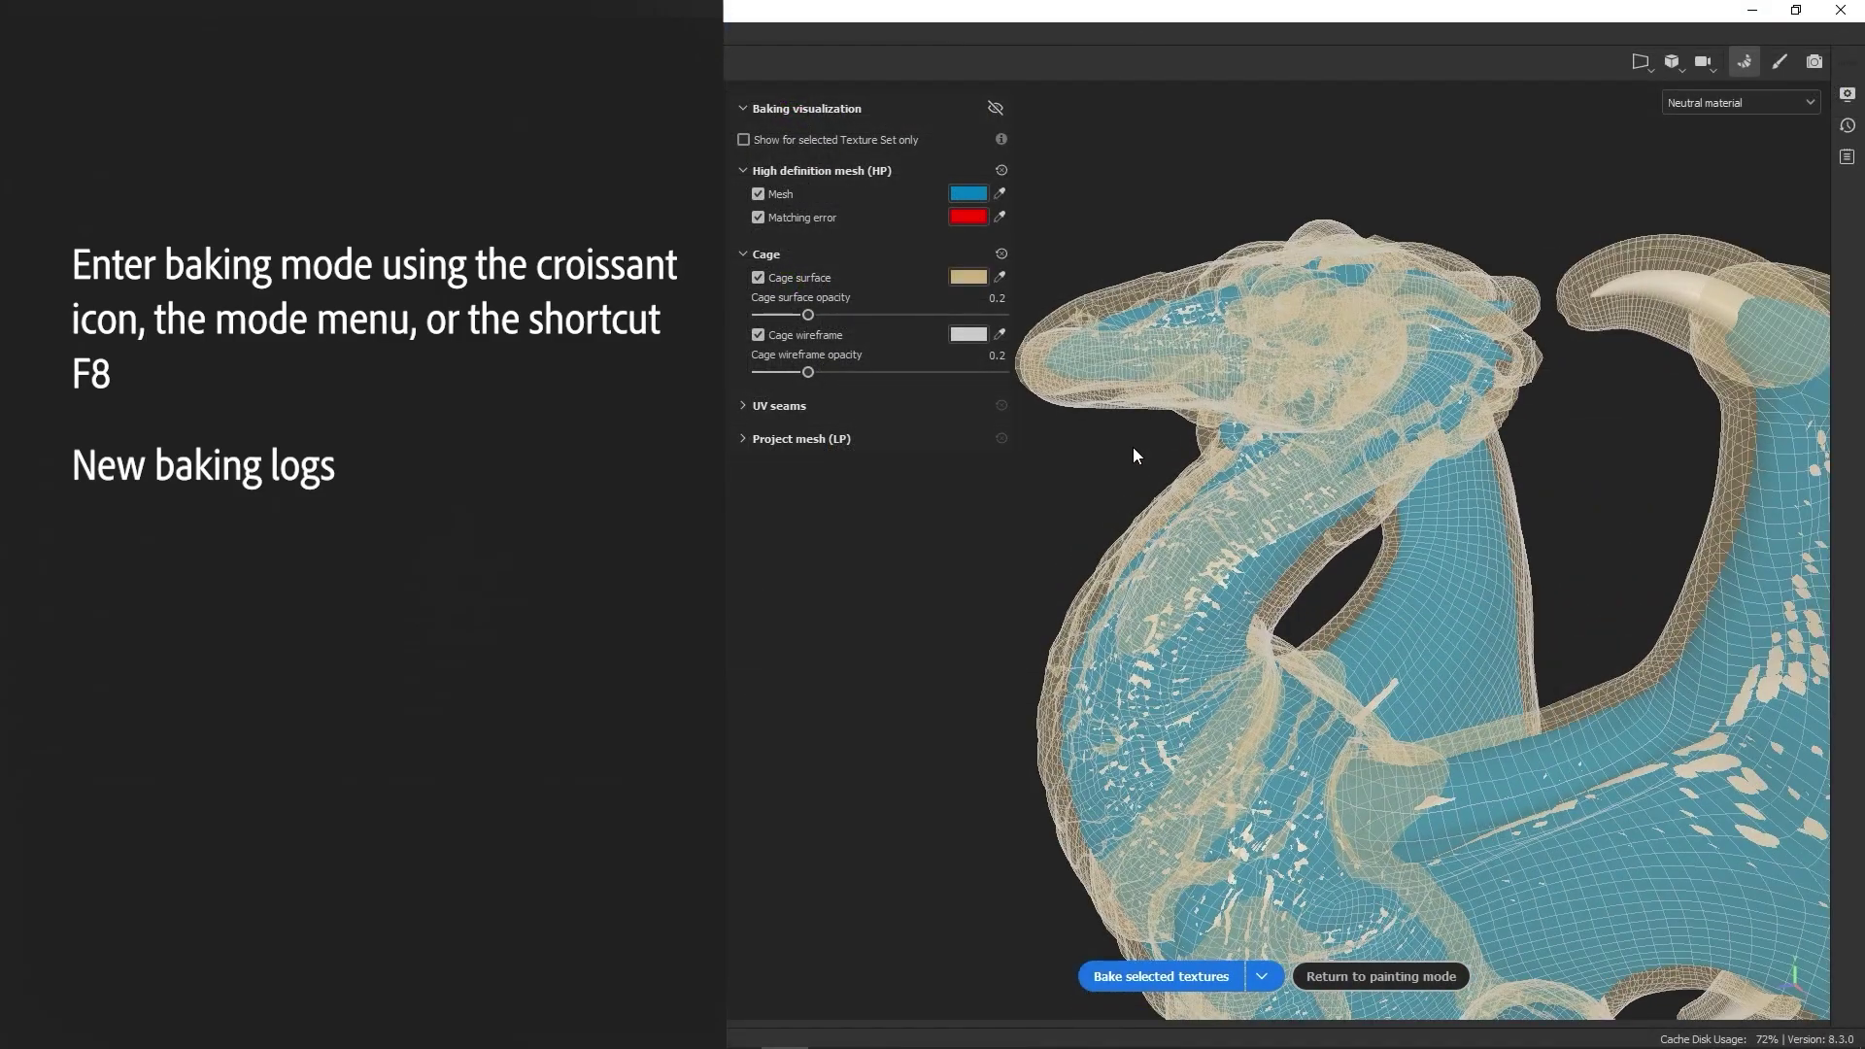
left_click_drag(1133, 448, 1163, 510, "alt")
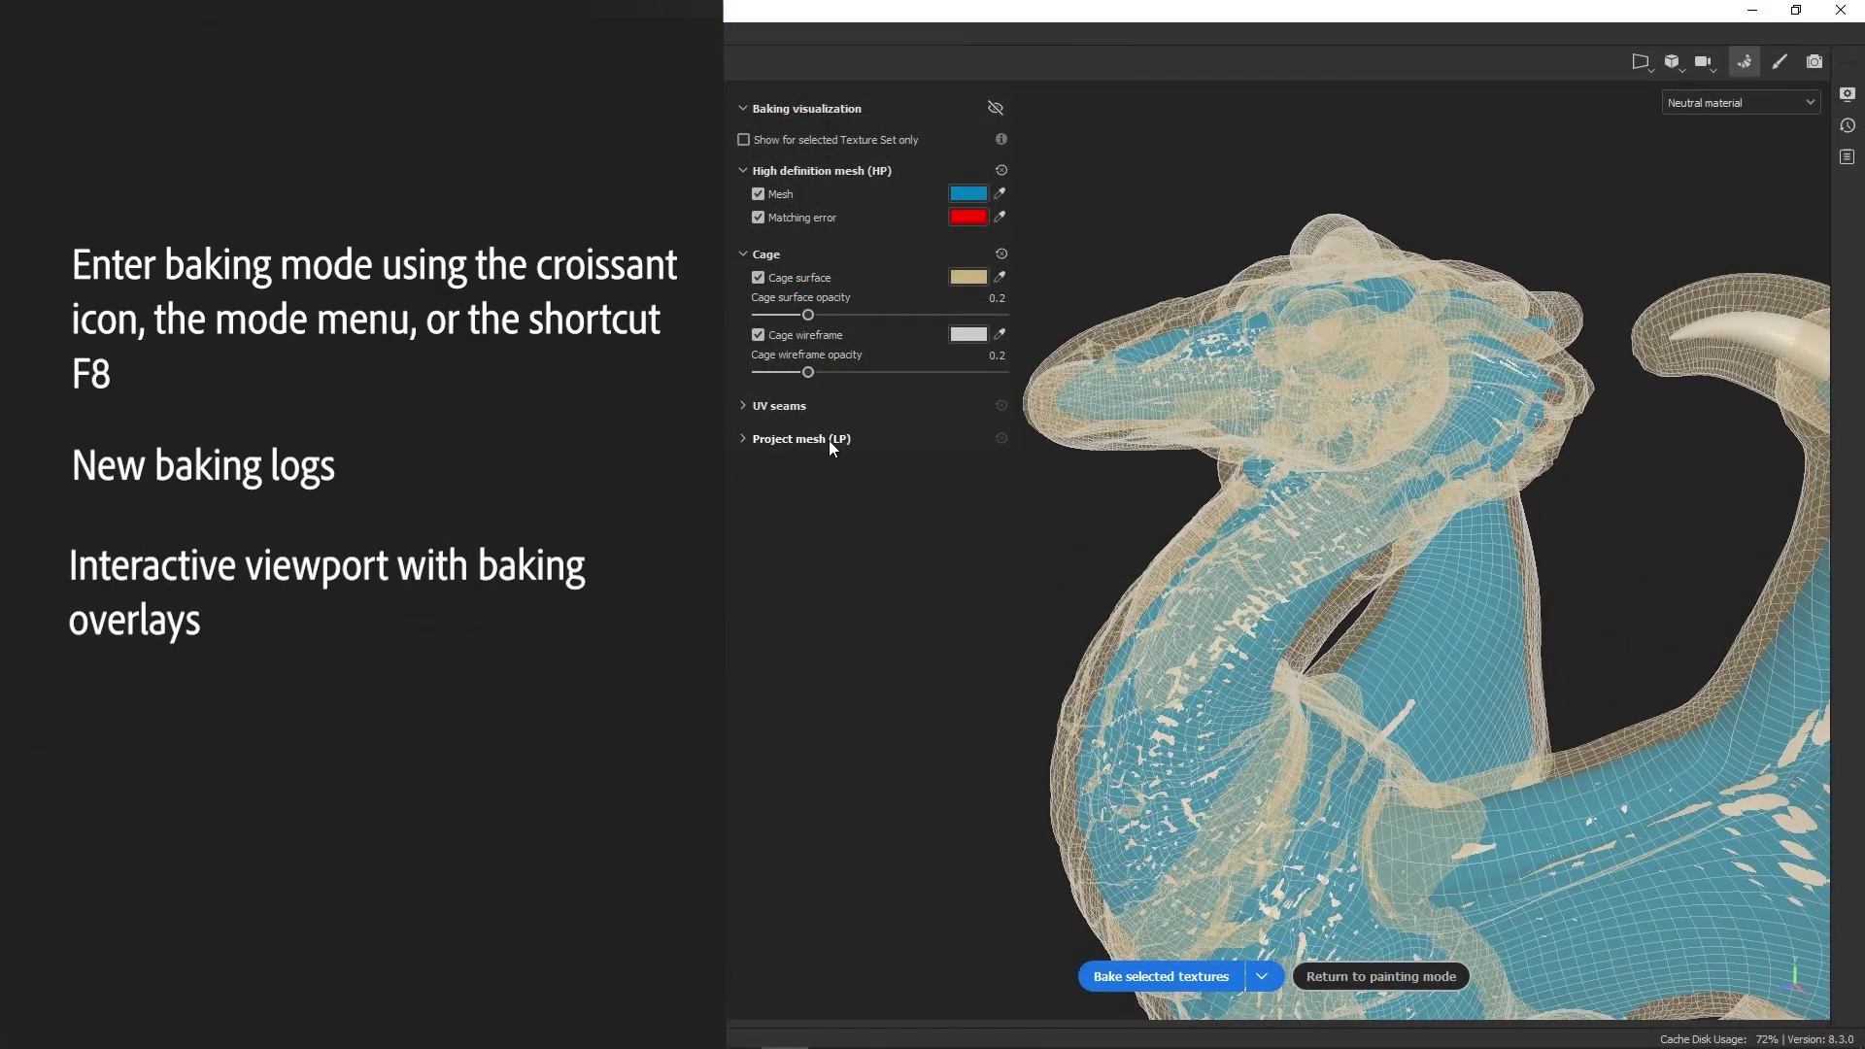